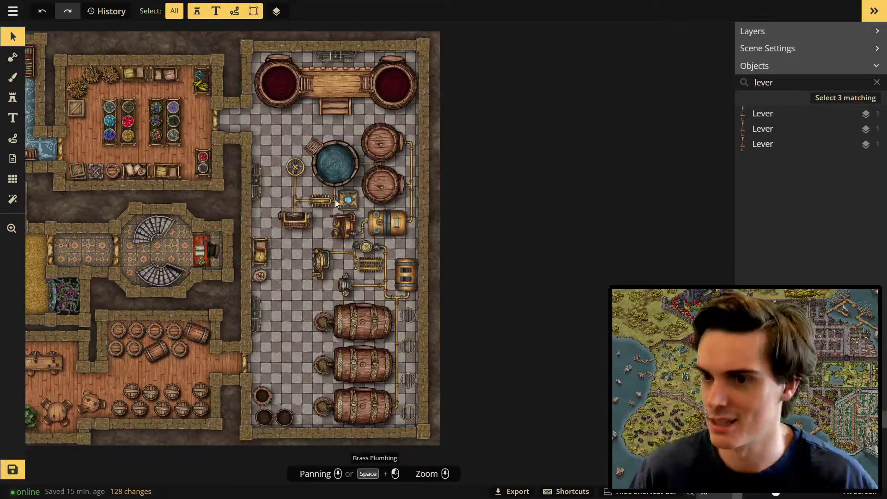
# - Examine the finished brewery map, from the brewing hall to the planted garden room and the ingredient storage room
pyautogui.moveTo(334, 204); pyautogui.dragTo(532, 203, button='middle')
pyautogui.scroll(5, 301, 272)
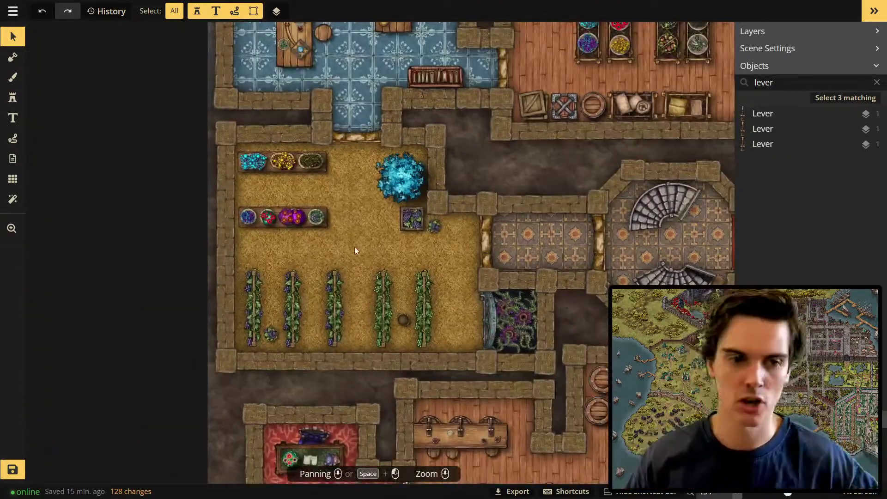
pyautogui.scroll(1, 354, 247)
pyautogui.scroll(6, 277, 222)
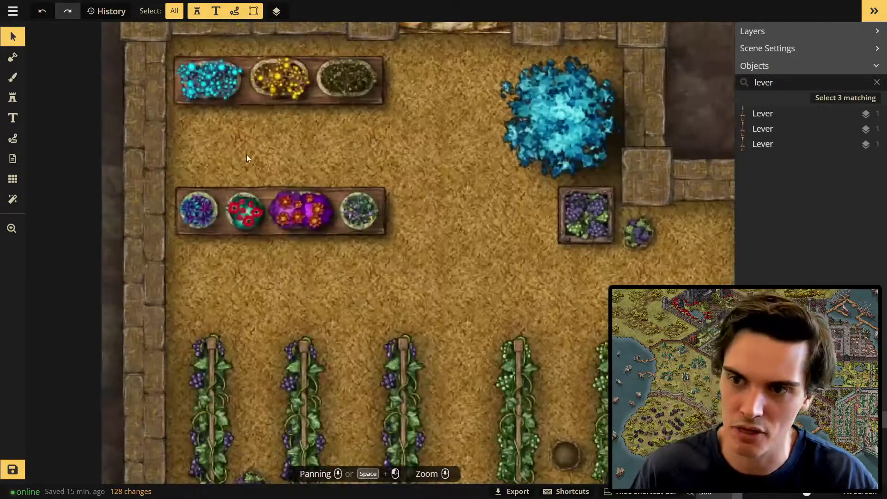
pyautogui.scroll(-3, 221, 123)
pyautogui.moveTo(221, 123); pyautogui.dragTo(285, 237, button='middle')
pyautogui.scroll(1, 285, 238)
pyautogui.scroll(4, 307, 345)
pyautogui.scroll(-6, 308, 346)
pyautogui.moveTo(477, 347); pyautogui.dragTo(90, 275, button='middle')
pyautogui.scroll(2, 323, 428)
pyautogui.scroll(-1, 324, 428)
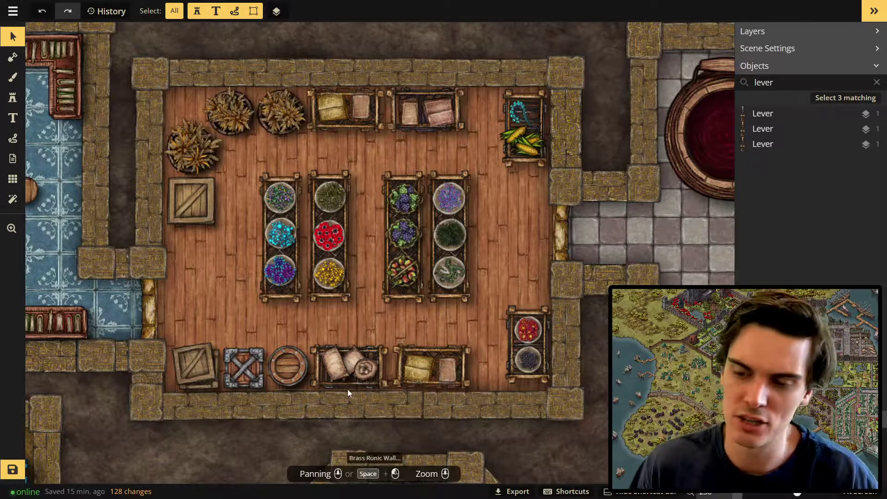
pyautogui.moveTo(396, 340); pyautogui.dragTo(378, 359, button='middle')
# - Inspect the Temple 2 stamp on the grass map up close, including its towers, roofs and shadows
pyautogui.scroll(2, 378, 358)
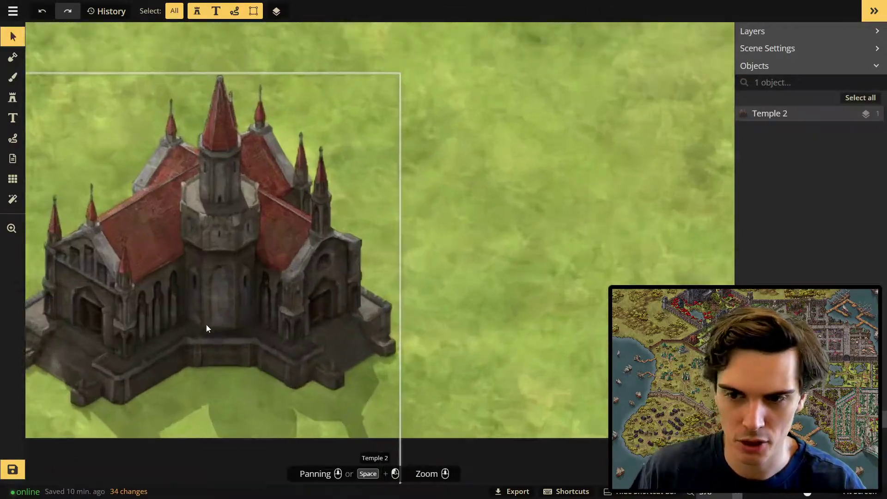
pyautogui.scroll(2, 206, 325)
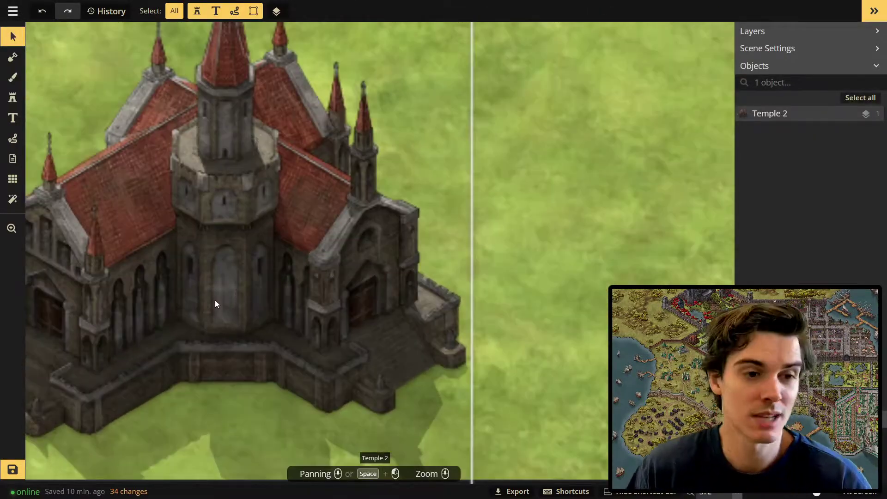
pyautogui.scroll(-2, 215, 300)
pyautogui.scroll(-1, 237, 305)
pyautogui.scroll(3, 237, 324)
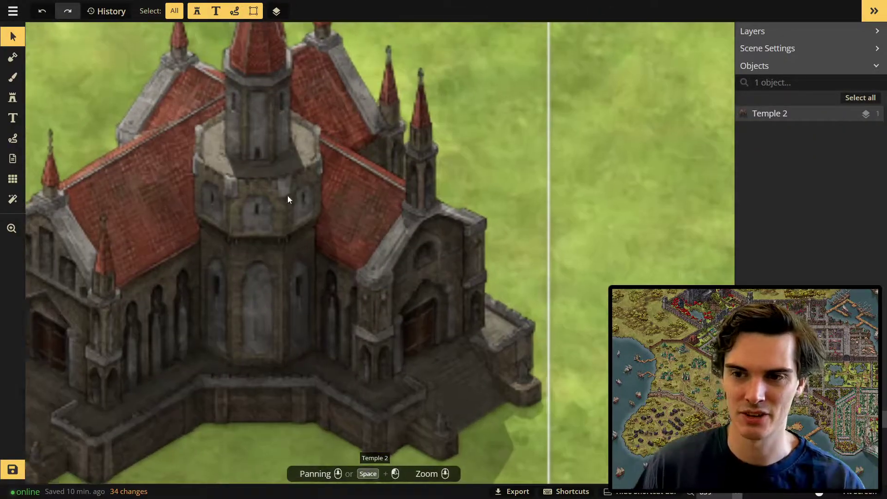
pyautogui.scroll(-1, 277, 185)
pyautogui.scroll(-3, 268, 179)
pyautogui.scroll(-2, 501, 229)
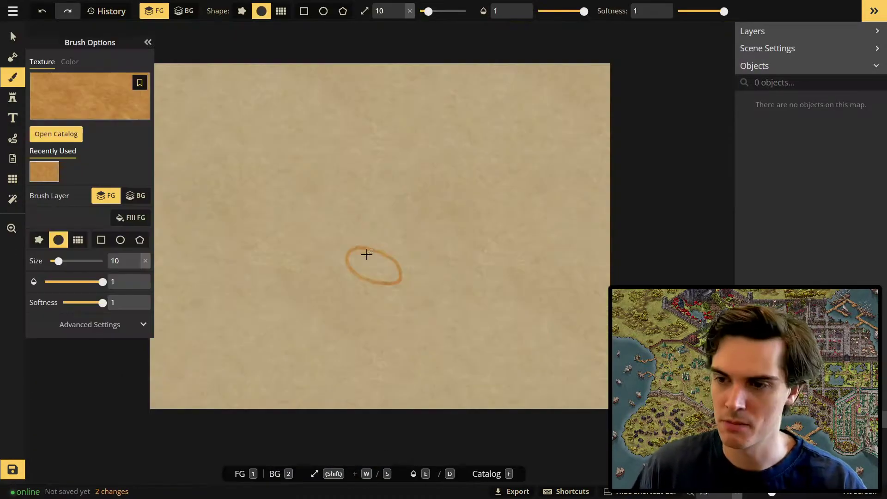
# - Undo the oval stroke and redraw the round central room freehand with the orange brush at size 10
pyautogui.hotkey('ctrl', 'z')
pyautogui.moveTo(376, 242); pyautogui.dragTo(400, 285)
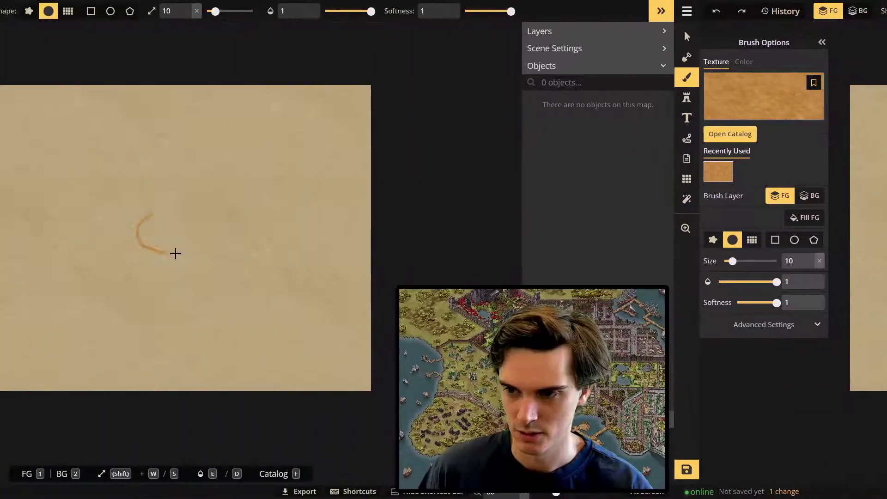
pyautogui.moveTo(384, 254); pyautogui.dragTo(386, 217)
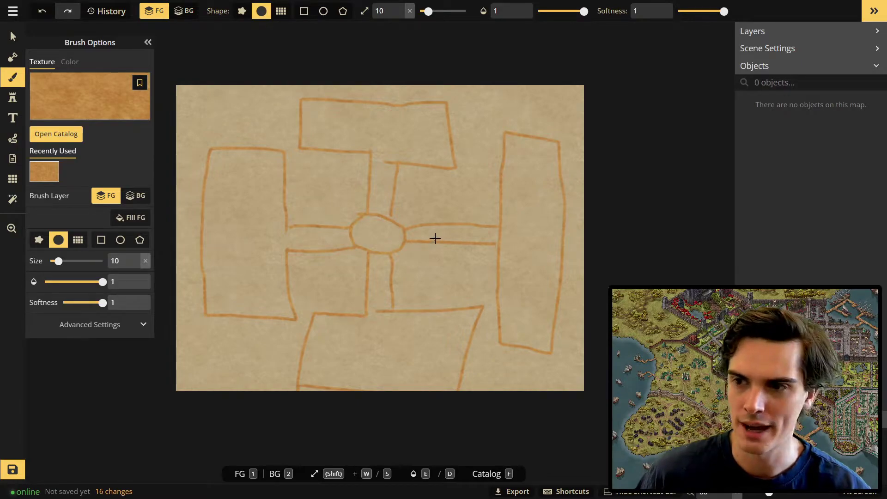
# - Undo the last five strokes of the orange room sketch
pyautogui.scroll(1, 413, 217)
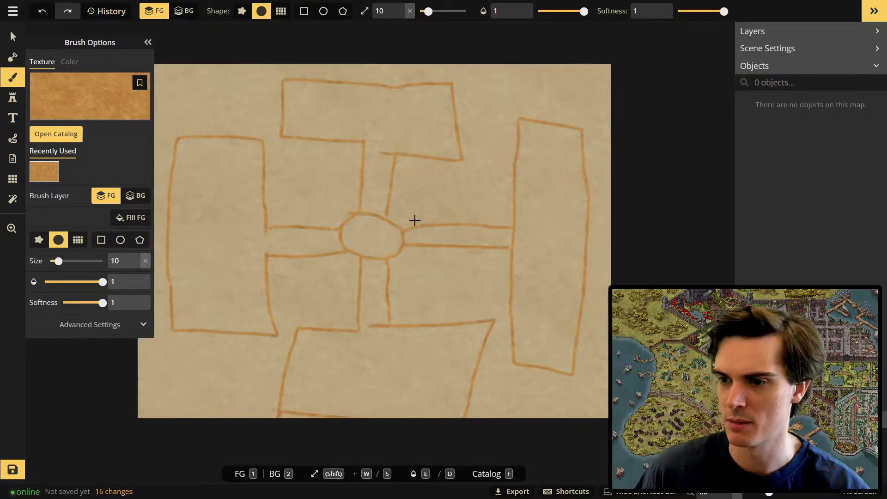
pyautogui.hotkey('ctrl', 'z')
pyautogui.hotkey('ctrl', 'z')
pyautogui.hotkey('ctrl', 'z')
pyautogui.hotkey('ctrl', 'z')
pyautogui.hotkey('ctrl', 'z')
# - Label the three rooms along the map's lower edge "Head Office", "Regular Office" and "Reception"
pyautogui.scroll(-1, 525, 320)
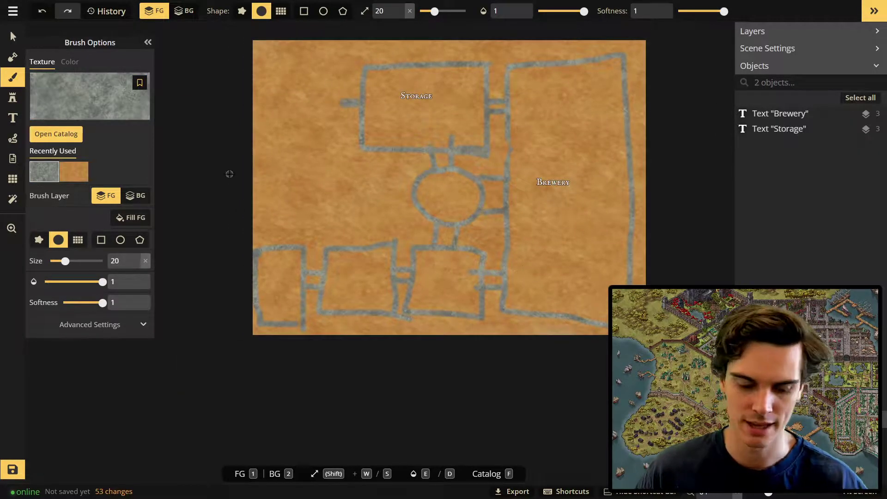
pyautogui.click(12, 118)
pyautogui.click(277, 269)
pyautogui.write('Head')
pyautogui.press('Return')
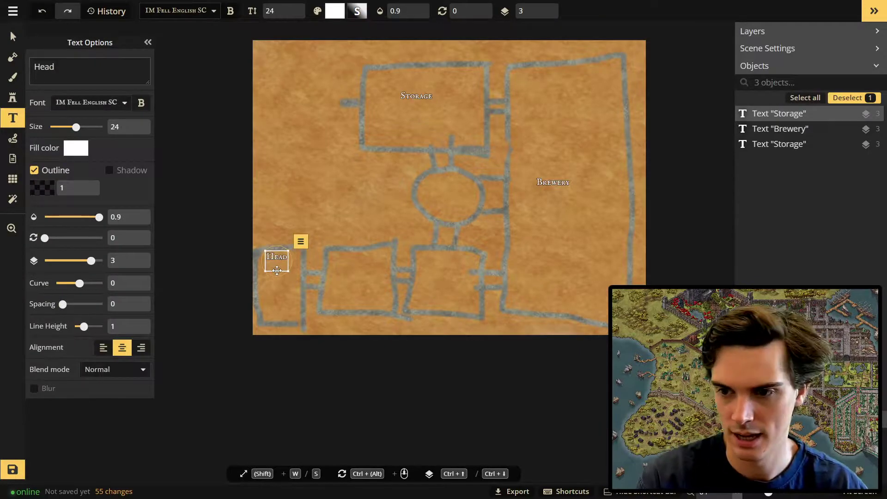
pyautogui.write('Office')
pyautogui.click(357, 291)
pyautogui.write('Regular Office')
pyautogui.click(443, 286)
pyautogui.write('Reception')
# - Reposition the Head Office and Regular Office labels inside their rooms and break Regular Office onto two lines
pyautogui.scroll(1, 279, 243)
pyautogui.click(13, 36)
pyautogui.moveTo(276, 265); pyautogui.dragTo(275, 296)
pyautogui.moveTo(371, 292); pyautogui.dragTo(368, 282)
pyautogui.click(63, 68)
pyautogui.press('Return')
pyautogui.press('Delete')
pyautogui.click(253, 229)
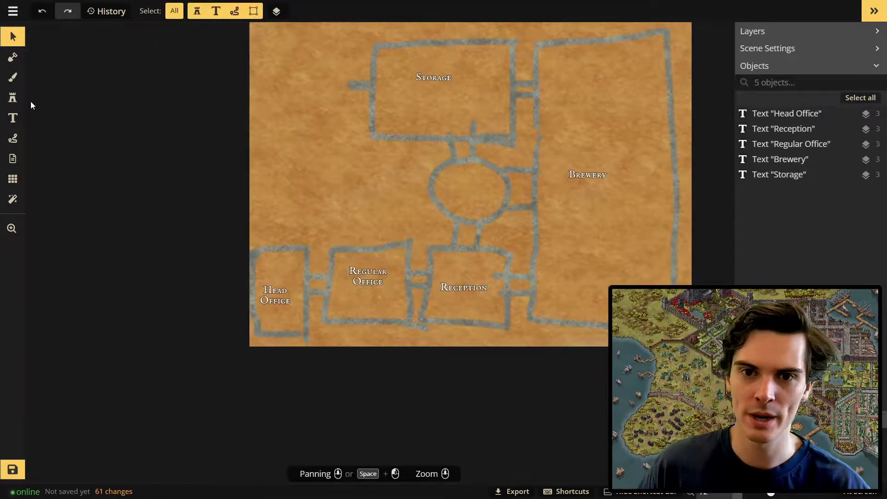
pyautogui.click(12, 77)
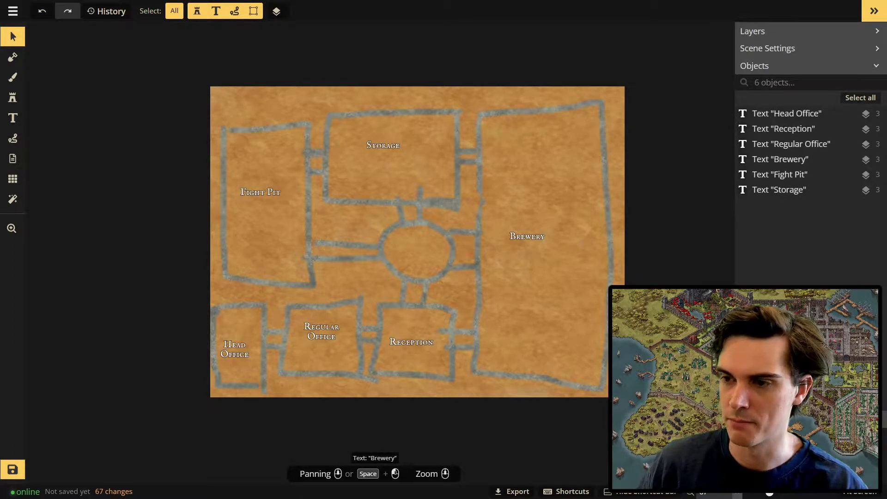
pyautogui.scroll(1, 385, 319)
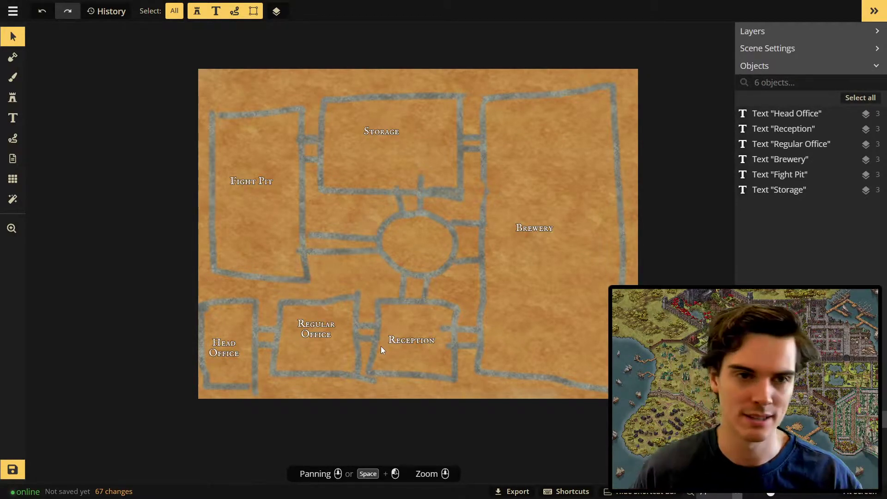
pyautogui.scroll(1, 509, 306)
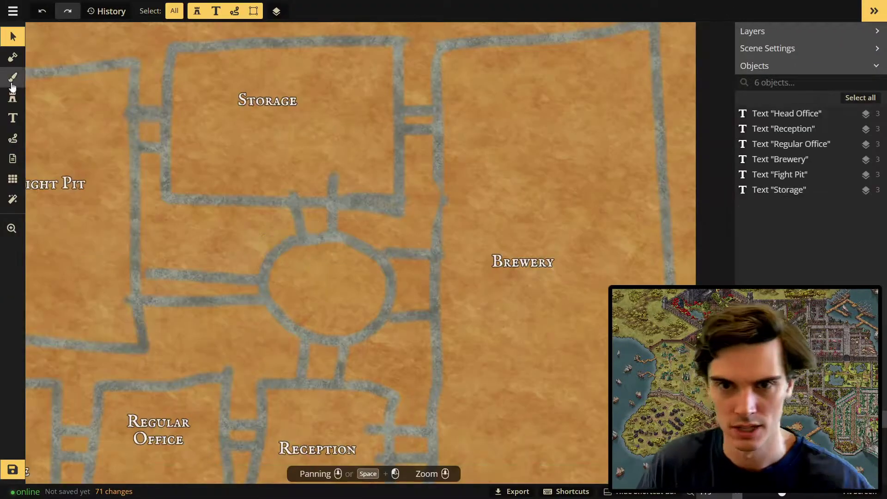
pyautogui.press('s')
pyautogui.scroll(1, 368, 334)
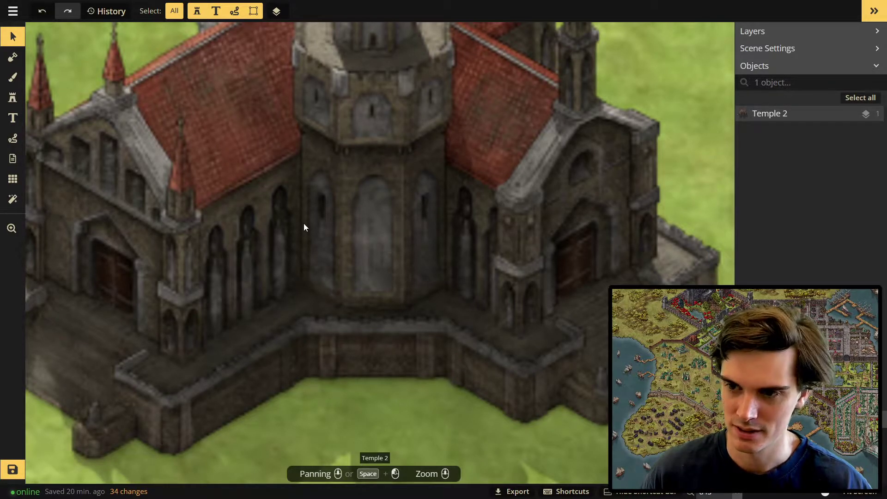
pyautogui.scroll(-2, 409, 217)
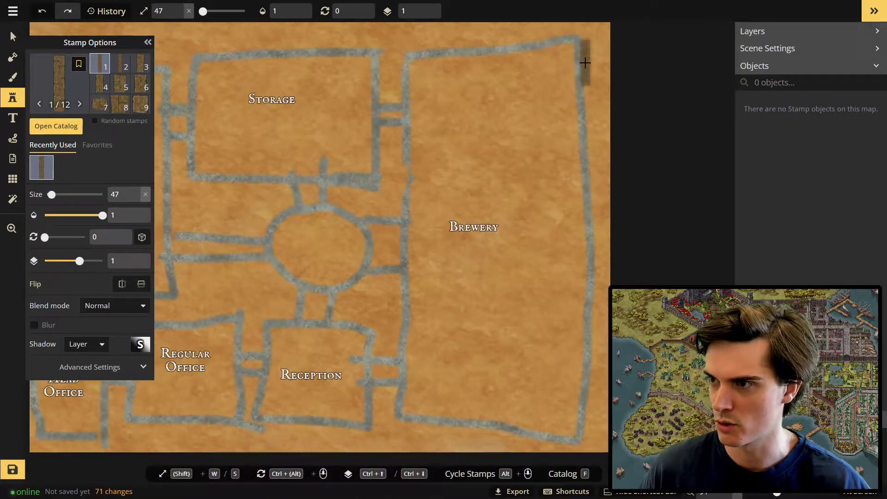
# - Try a Brass Runic Walls stamp at size 67, placed and rotated on the round room's edge, and delete it
pyautogui.press('w')
pyautogui.press('w')
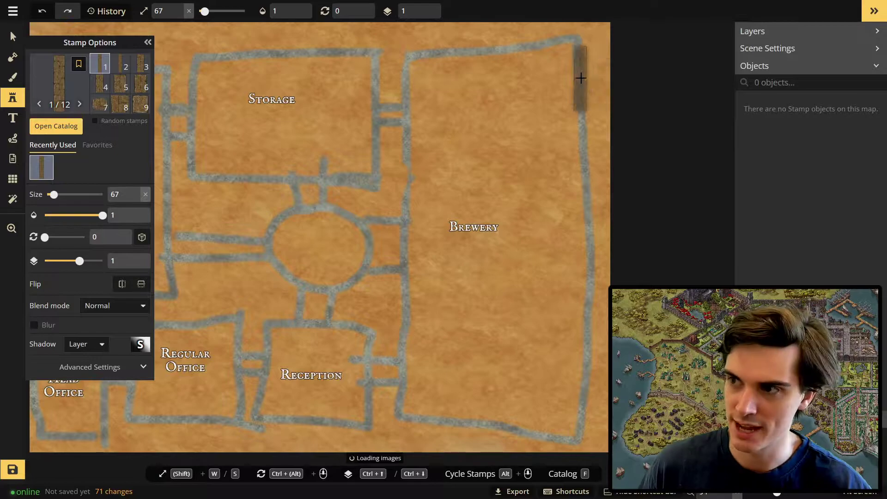
pyautogui.keyDown('alt'); pyautogui.scroll(-2, 340, 259); pyautogui.keyUp('alt')
pyautogui.click(343, 285)
pyautogui.keyDown('ctrl'); pyautogui.scroll(-7, 364, 277); pyautogui.keyUp('ctrl')
pyautogui.moveTo(341, 284); pyautogui.dragTo(353, 271)
pyautogui.keyDown('alt'); pyautogui.scroll(-1, 354, 286); pyautogui.keyUp('alt')
pyautogui.press('Delete')
# - Place a straight Brass Runic Walls segment on the round room's east edge with its size set to 60
pyautogui.keyDown('alt'); pyautogui.scroll(3, 382, 206); pyautogui.keyUp('alt')
pyautogui.scroll(5, 345, 291)
pyautogui.click(341, 264)
pyautogui.scroll(1, 341, 263)
pyautogui.press('v')
pyautogui.press('s')
pyautogui.scroll(-8, 344, 271)
pyautogui.click(127, 105)
pyautogui.scroll(6, 353, 248)
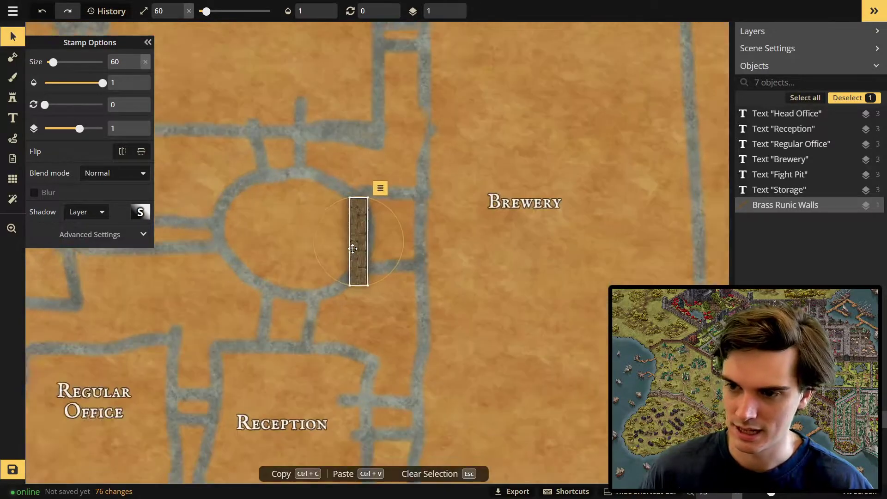
# - Move the wall segment to the Brewery's lower-right corner and stack a second straight segment directly above it
pyautogui.scroll(-3, 360, 238)
pyautogui.scroll(-4, 360, 237)
pyautogui.moveTo(315, 200); pyautogui.dragTo(523, 352)
pyautogui.moveTo(523, 352); pyautogui.dragTo(435, 352, button='right')
pyautogui.click(17, 98)
pyautogui.scroll(1, 119, 89)
pyautogui.scroll(1, 409, 259)
pyautogui.click(442, 309)
pyautogui.scroll(2, 441, 309)
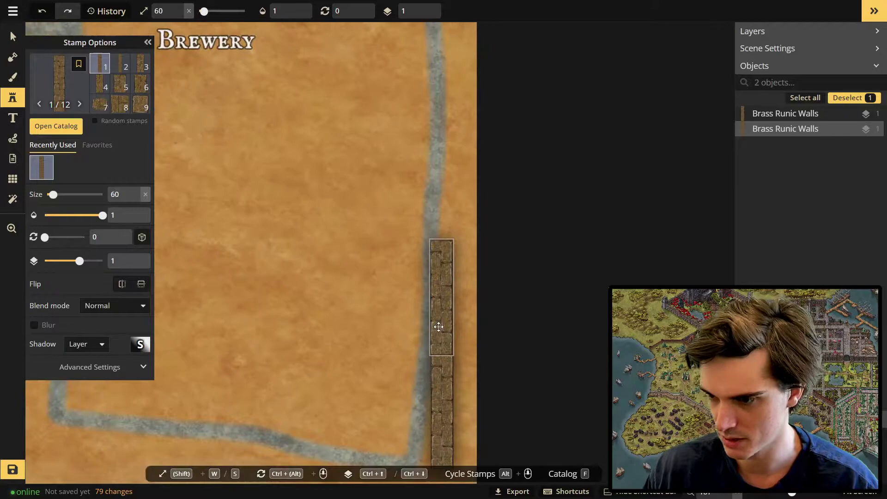
# - Stack more straight wall segments up the Brewery's east side and place one extra segment near the map's upper edge
pyautogui.scroll(2, 411, 305)
pyautogui.click(404, 67)
pyautogui.click(410, 210)
pyautogui.moveTo(418, 46); pyautogui.dragTo(394, 300, button='right')
pyautogui.moveTo(397, 249); pyautogui.dragTo(385, 266)
pyautogui.moveTo(400, 115); pyautogui.dragTo(389, 267, button='right')
pyautogui.click(372, 219)
pyautogui.moveTo(376, 46); pyautogui.dragTo(332, 230, button='right')
pyautogui.click(332, 200)
pyautogui.moveTo(223, 55); pyautogui.dragTo(245, 92, button='right')
pyautogui.click(246, 93)
pyautogui.click(13, 37)
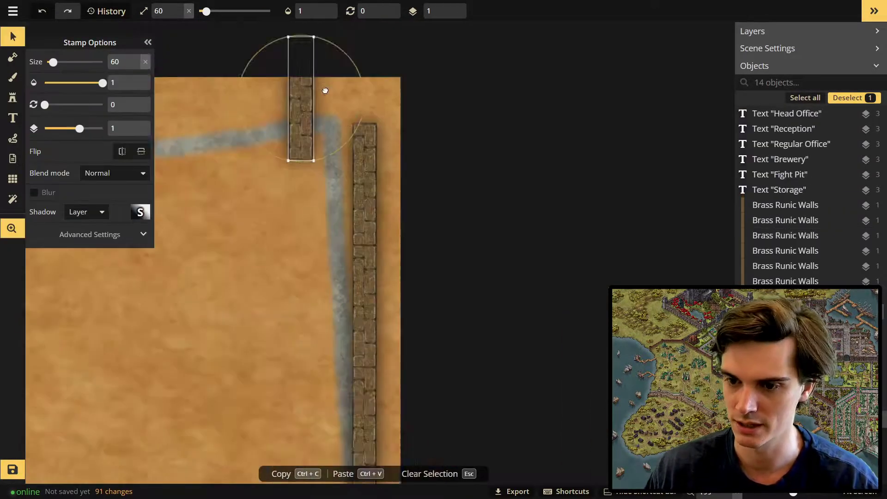
# - Cover the uppermost seam of the Brewery's east wall with Brass Runic Walls variant 7 on layer 2
pyautogui.scroll(-4, 384, 104)
pyautogui.click(13, 97)
pyautogui.click(120, 83)
pyautogui.scroll(4, 323, 286)
pyautogui.click(331, 291)
pyautogui.keyDown('alt'); pyautogui.scroll(-2, 325, 291); pyautogui.keyUp('alt')
pyautogui.hotkey('ctrl', 'Up')
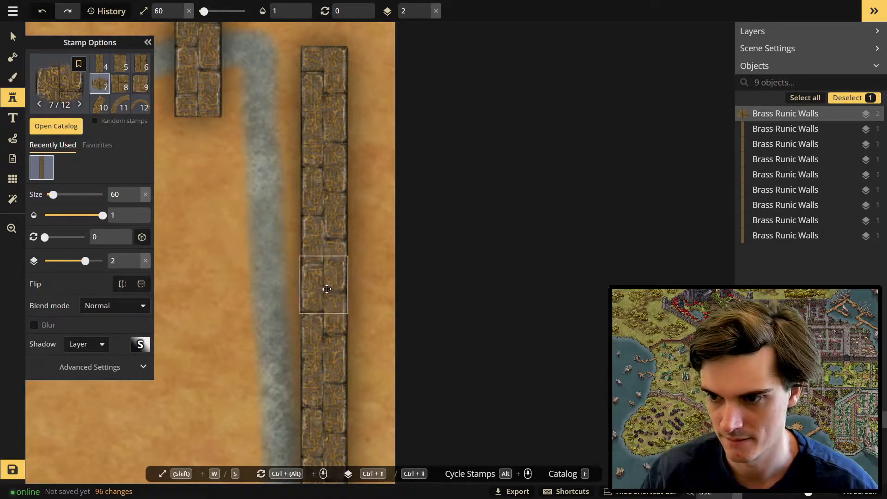
# - Cover the remaining seams down the Brewery's east wall with the same short wall piece on layer 2
pyautogui.scroll(-4, 327, 290)
pyautogui.moveTo(327, 290); pyautogui.dragTo(365, 160, button='right')
pyautogui.scroll(4, 378, 384)
pyautogui.click(349, 156)
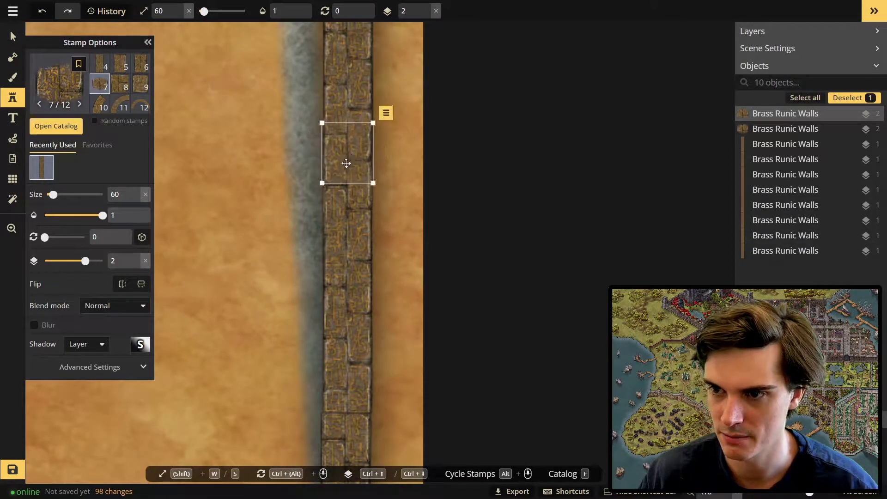
pyautogui.scroll(-2, 349, 157)
pyautogui.moveTo(348, 326); pyautogui.dragTo(326, 129, button='right')
pyautogui.click(326, 129)
pyautogui.click(326, 293)
pyautogui.moveTo(327, 457); pyautogui.dragTo(327, 184, button='right')
pyautogui.click(326, 184)
pyautogui.moveTo(327, 348); pyautogui.dragTo(336, 238, button='right')
pyautogui.click(336, 238)
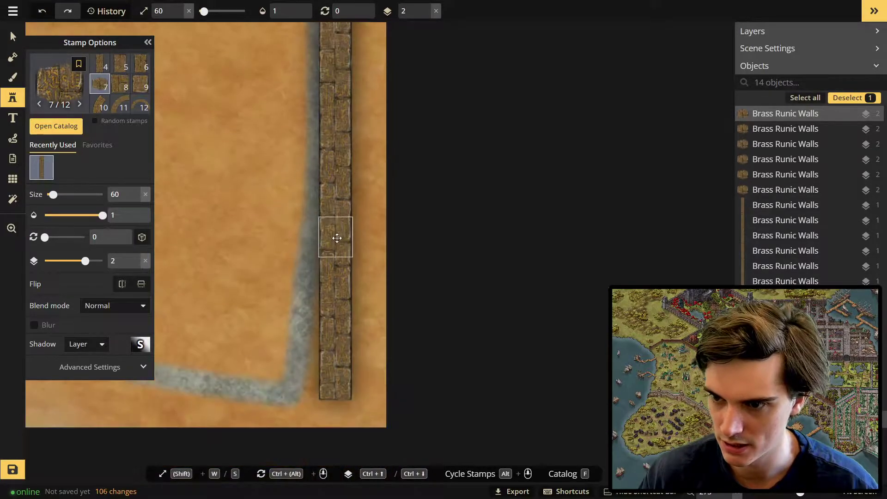
# - Undo the seam-cover pieces placed along the Brewery's east wall
pyautogui.scroll(-4, 336, 237)
pyautogui.moveTo(297, 131); pyautogui.dragTo(258, 234, button='right')
pyautogui.scroll(-3, 259, 235)
pyautogui.hotkey('ctrl', 'z')
pyautogui.hotkey('ctrl', 'z')
pyautogui.hotkey('ctrl', 'z')
pyautogui.hotkey('ctrl', 'z')
pyautogui.hotkey('ctrl', 'z')
pyautogui.hotkey('ctrl', 'z')
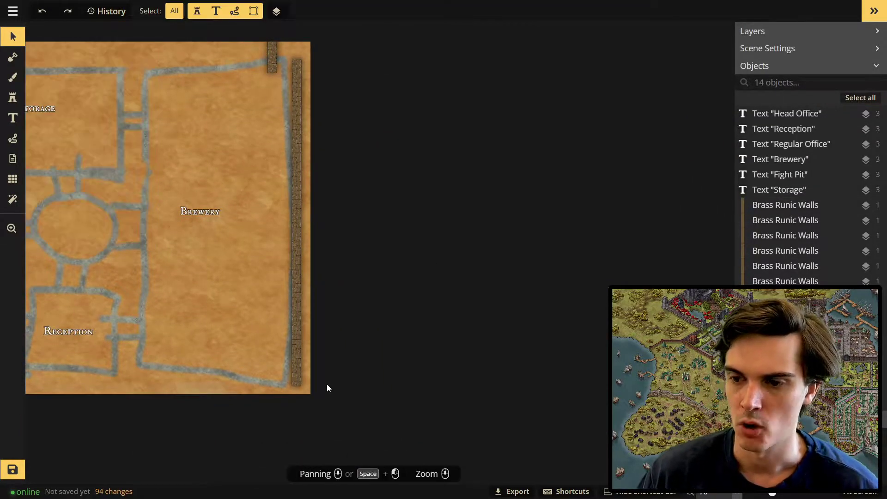
# - Redo all the undone seam-cover placements on the Brewery's east wall
pyautogui.scroll(2, 306, 383)
pyautogui.hotkey('ctrl', 'y')
pyautogui.hotkey('ctrl', 'y')
pyautogui.hotkey('ctrl', 'y')
pyautogui.hotkey('ctrl', 'y')
pyautogui.hotkey('ctrl', 'y')
pyautogui.hotkey('ctrl', 'y')
pyautogui.hotkey('ctrl', 'y')
pyautogui.hotkey('ctrl', 'y')
pyautogui.hotkey('ctrl', 'y')
pyautogui.hotkey('ctrl', 'y')
pyautogui.hotkey('ctrl', 'y')
pyautogui.hotkey('ctrl', 'y')
# - Delete the loose wall segment near the map's upper edge beside the east wall
pyautogui.scroll(-3, 250, 79)
pyautogui.moveTo(249, 79); pyautogui.dragTo(288, 160, button='right')
pyautogui.click(308, 144)
pyautogui.press('Delete')
# - Duplicate the complete east wall with its seam covers and place the copy along the Brewery's west side
pyautogui.moveTo(426, 112); pyautogui.dragTo(309, 462)
pyautogui.hotkey('ctrl', 'c')
pyautogui.hotkey('ctrl', 'v')
pyautogui.moveTo(342, 408); pyautogui.dragTo(429, 332, button='middle')
pyautogui.moveTo(423, 345); pyautogui.dragTo(282, 72)
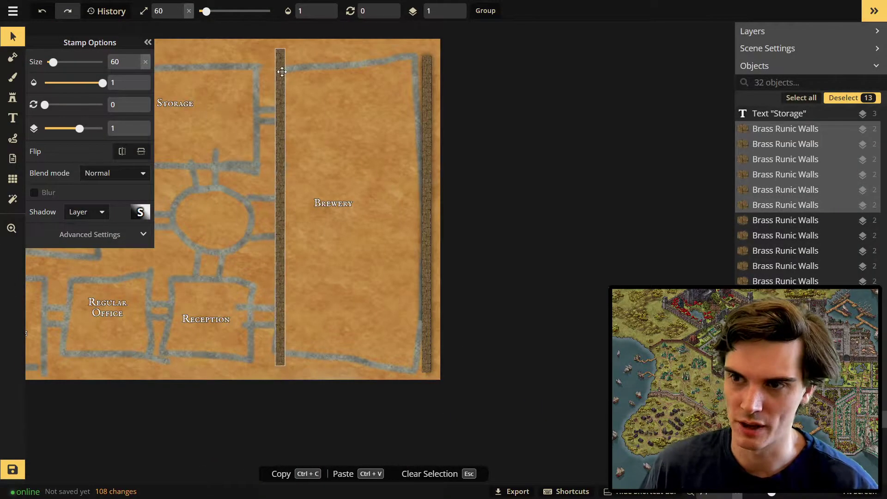
pyautogui.moveTo(282, 72); pyautogui.dragTo(351, 92, button='middle')
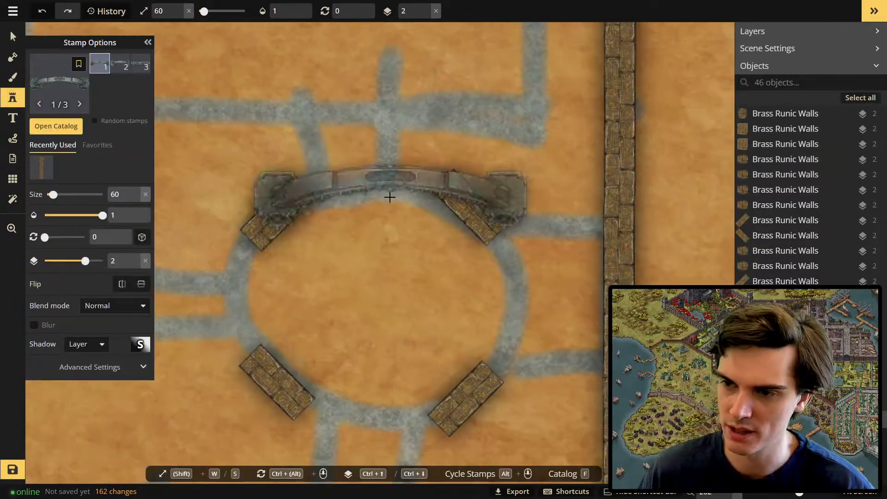
# - Place a scaled-down Trefoiled Gates stamp on layer 3 across the northern gap of the central circular room
pyautogui.press('s')
pyautogui.press('s')
pyautogui.press('s')
pyautogui.press('s')
pyautogui.press('s')
pyautogui.press('s')
pyautogui.press('s')
pyautogui.press('s')
pyautogui.hotkey('ctrl', 'Up')
pyautogui.click(376, 181)
pyautogui.press('1')
pyautogui.click(382, 172)
# - Place a second Trefoiled Gates stamp at size 35 across the circular room's southern gap
pyautogui.press('s')
pyautogui.scroll(-6, 434, 283)
pyautogui.moveTo(413, 335); pyautogui.dragTo(415, 336)
pyautogui.press('Left')
pyautogui.scroll(4, 407, 318)
# - Add upright Trefoiled Gates across the circular room's western and eastern gaps, flipping the eastern one vertically to mirror its curve
pyautogui.click(306, 188)
pyautogui.hotkey('ctrl', 'c')
pyautogui.hotkey('ctrl', 'v')
pyautogui.moveTo(365, 206); pyautogui.dragTo(304, 321)
pyautogui.scroll(2, 398, 345)
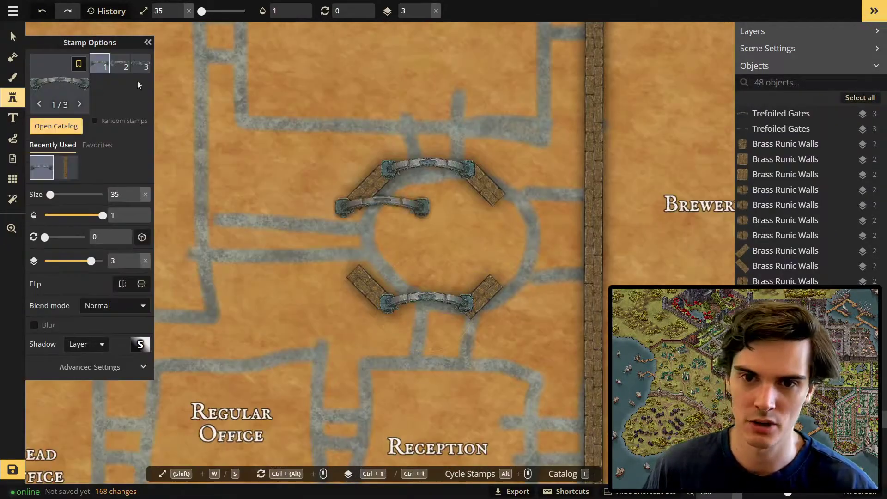
pyautogui.click(353, 238)
pyautogui.click(493, 238)
pyautogui.click(141, 284)
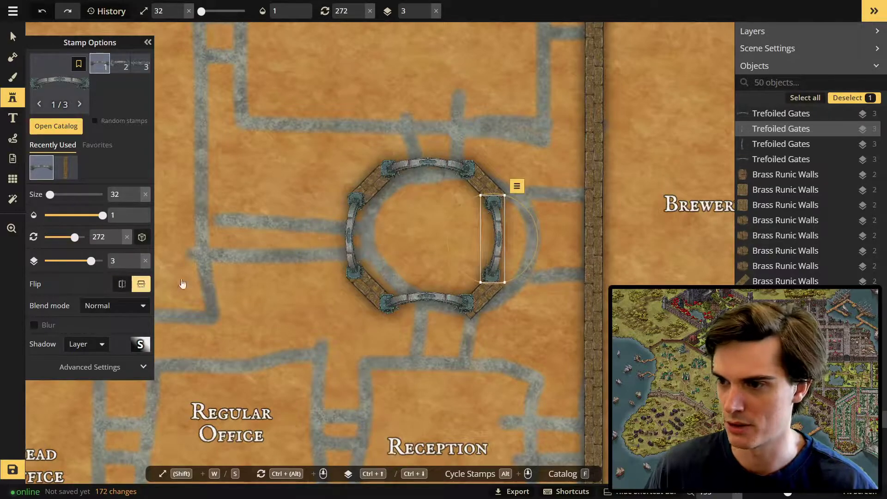
# - Shift the eastern gate into line and fit the southern gate, flipped vertically at size 39, between the lower wall segments
pyautogui.press('1')
pyautogui.click(425, 302)
pyautogui.scroll(3, 541, 305)
pyautogui.click(449, 279)
pyautogui.moveTo(448, 279); pyautogui.dragTo(450, 278)
pyautogui.click(328, 314)
pyautogui.keyDown('ctrl'); pyautogui.scroll(4, 327, 314); pyautogui.keyUp('ctrl')
pyautogui.moveTo(326, 317); pyautogui.dragTo(329, 314)
pyautogui.keyDown('shift'); pyautogui.scroll(-2, 375, 298); pyautogui.keyUp('shift')
pyautogui.keyDown('shift'); pyautogui.scroll(1, 375, 297); pyautogui.keyUp('shift')
pyautogui.scroll(-2, 384, 290)
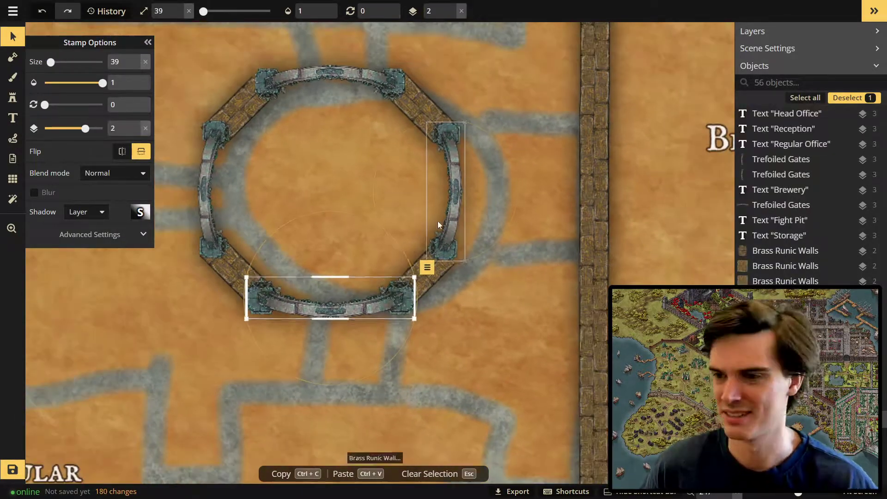
# - Rotate and reposition the remaining gates and diagonal wall segments so their ends meet in a closed ring
pyautogui.click(444, 229)
pyautogui.keyDown('ctrl'); pyautogui.scroll(5, 444, 229); pyautogui.keyUp('ctrl')
pyautogui.moveTo(404, 114); pyautogui.dragTo(416, 159, button='right')
pyautogui.click(415, 155)
pyautogui.click(359, 135)
pyautogui.keyDown('ctrl'); pyautogui.scroll(4, 359, 134); pyautogui.keyUp('ctrl')
pyautogui.click(218, 222)
pyautogui.keyDown('ctrl'); pyautogui.scroll(2, 219, 222); pyautogui.keyUp('ctrl')
pyautogui.keyDown('ctrl'); pyautogui.scroll(2, 219, 222); pyautogui.keyUp('ctrl')
pyautogui.scroll(1, 329, 207)
pyautogui.click(242, 147)
pyautogui.click(239, 329)
pyautogui.click(354, 321)
# - Paint over the sketched circle and adjoining corridor lines around the ring with the sand texture at brush size 70
pyautogui.scroll(-8, 354, 321)
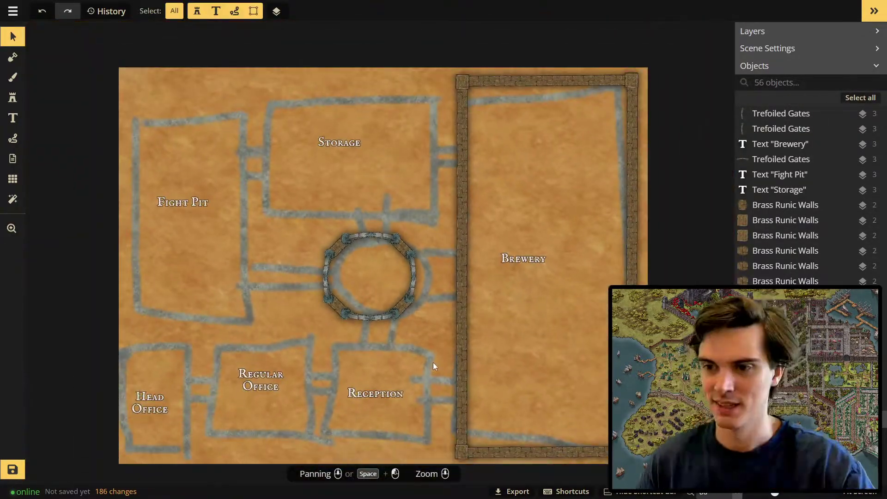
pyautogui.scroll(3, 433, 366)
pyautogui.press('b')
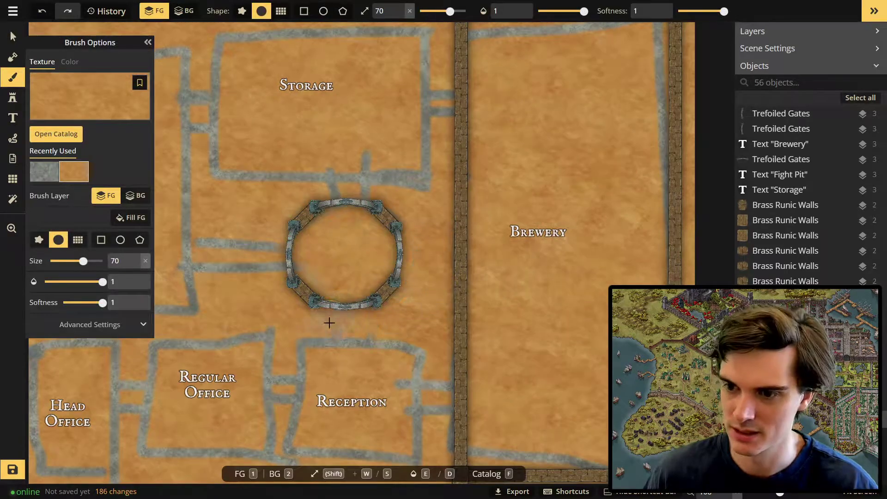
pyautogui.scroll(-2, 329, 322)
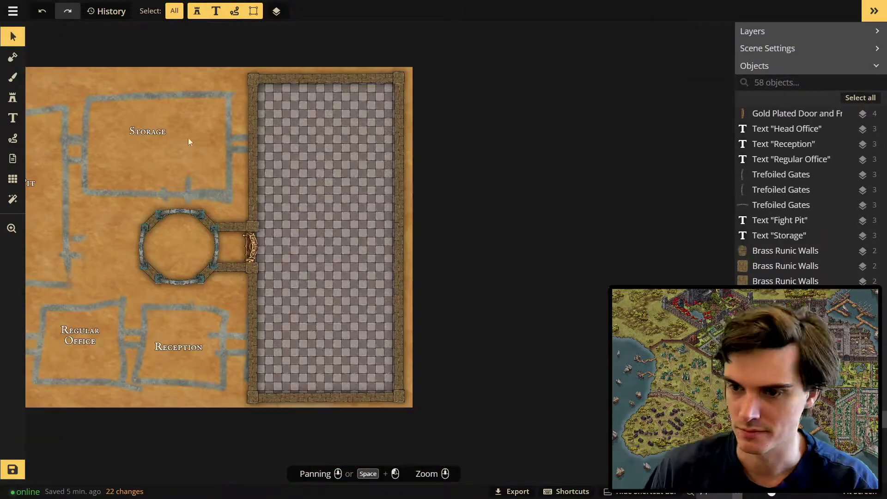
# - Undo the door's last resize, set its width to 80, and shrink and reposition it within the Brewery's western doorway
pyautogui.scroll(2, 242, 251)
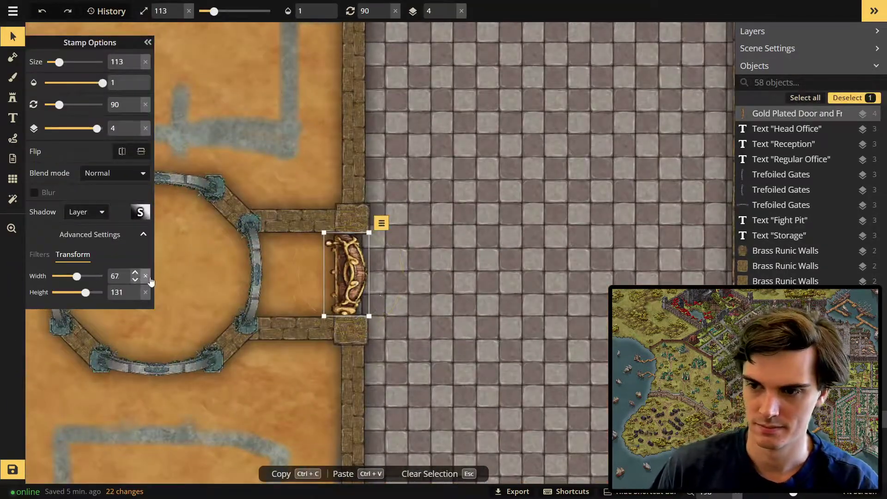
pyautogui.hotkey('ctrl', 'z')
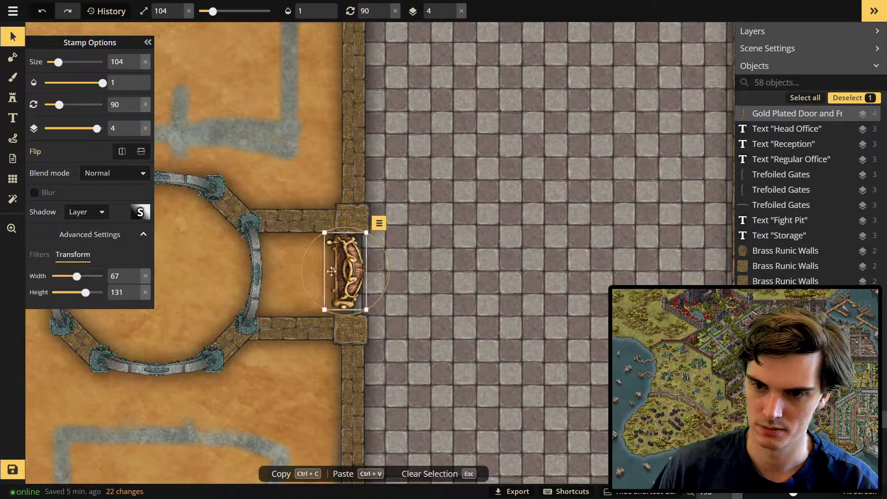
pyautogui.moveTo(124, 276); pyautogui.dragTo(102, 271)
pyautogui.write('80')
pyautogui.click(397, 287)
pyautogui.click(348, 295)
pyautogui.keyDown('shift'); pyautogui.scroll(-2, 349, 292); pyautogui.keyUp('shift')
pyautogui.moveTo(349, 291); pyautogui.dragTo(348, 295)
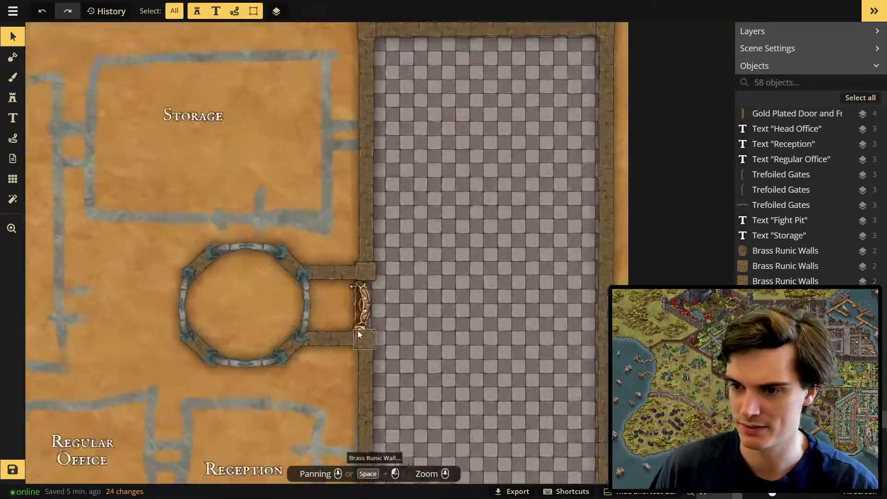
pyautogui.click(366, 283)
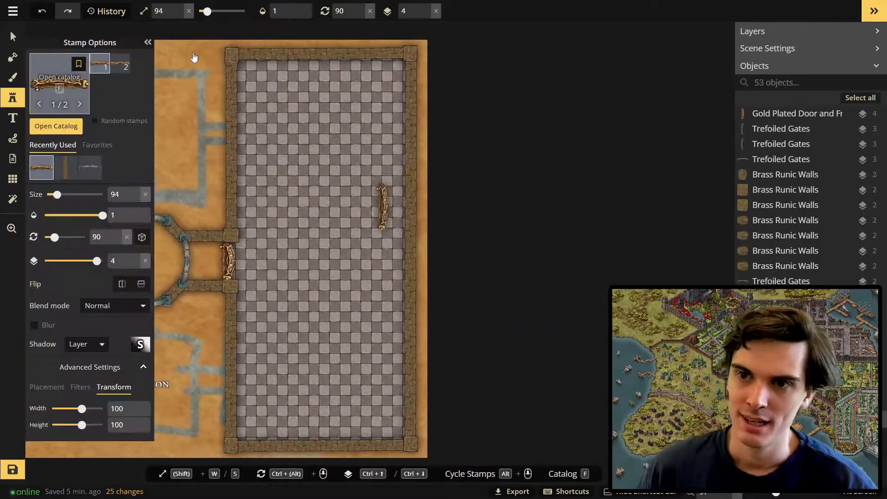
# - Search the stamp catalog for "Barrels" and pick the Farmstead wine barrel stamp
pyautogui.click(128, 51)
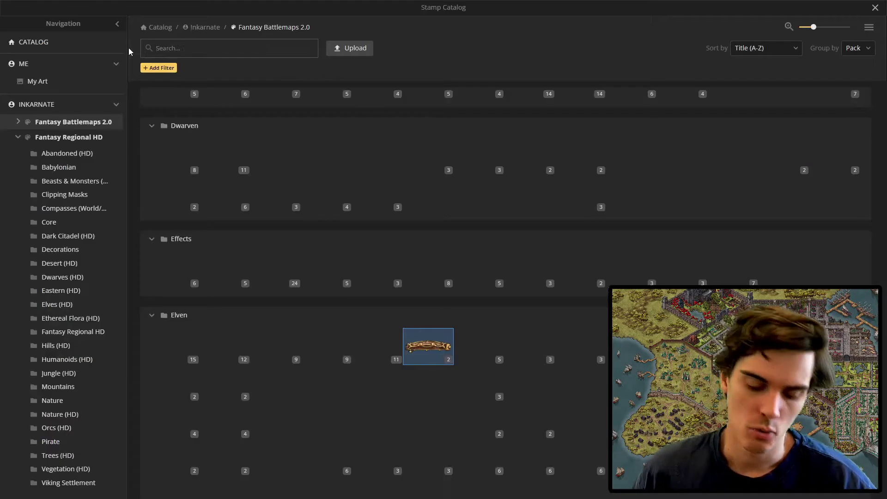
pyautogui.write('Barrels')
pyautogui.press('Return')
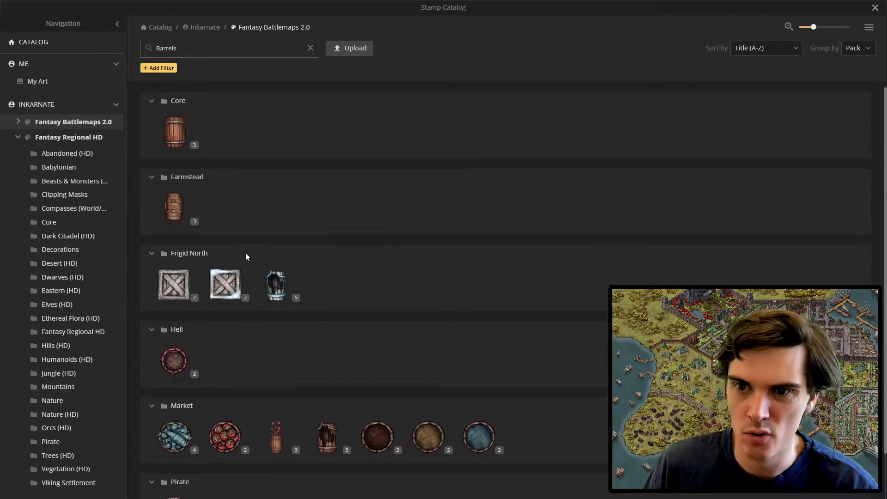
pyautogui.click(174, 208)
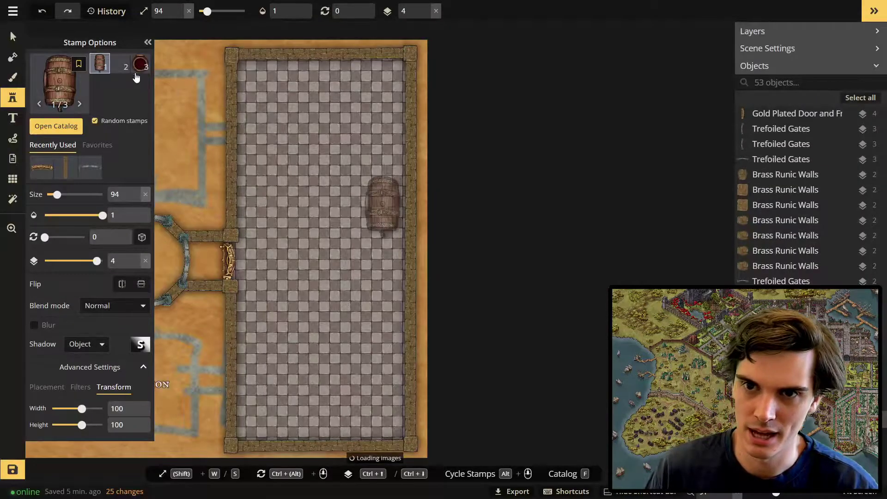
pyautogui.click(140, 63)
pyautogui.scroll(2, 323, 152)
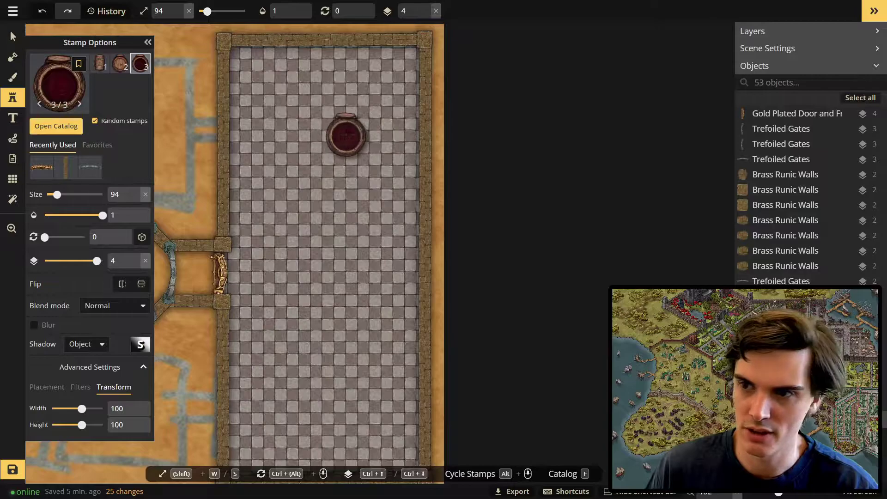
pyautogui.scroll(-2, 311, 187)
pyautogui.moveTo(307, 174); pyautogui.dragTo(376, 167, button='right')
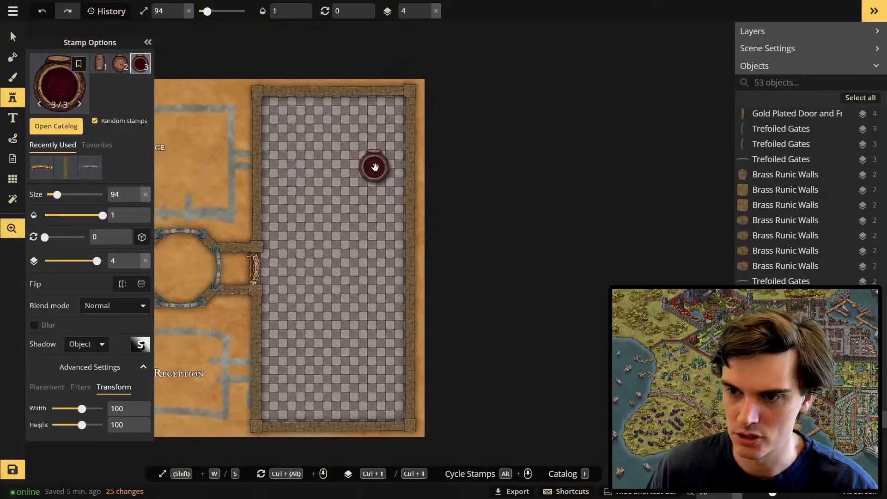
pyautogui.scroll(1, 354, 178)
pyautogui.scroll(1, 353, 178)
pyautogui.scroll(-1, 311, 134)
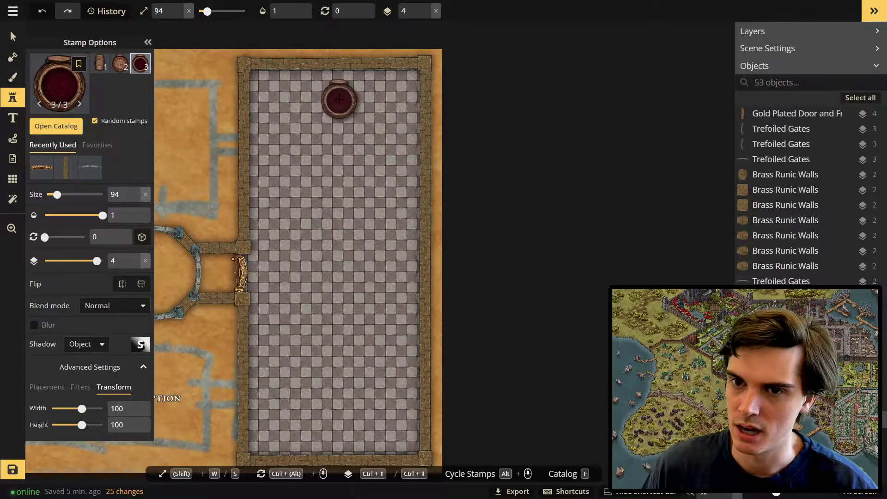
# - Place three lying wine barrels at size 104, rotated 90°, in a column in the Brewery's southeast corner
pyautogui.click(100, 67)
pyautogui.moveTo(354, 294); pyautogui.dragTo(318, 151, button='right')
pyautogui.press('w')
pyautogui.press('w')
pyautogui.press('s')
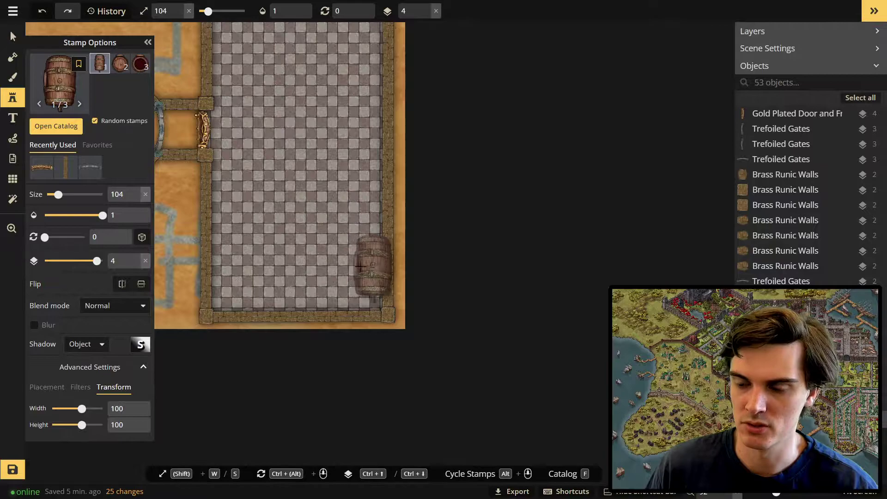
pyautogui.keyDown('ctrl'); pyautogui.scroll(6, 380, 206); pyautogui.keyUp('ctrl')
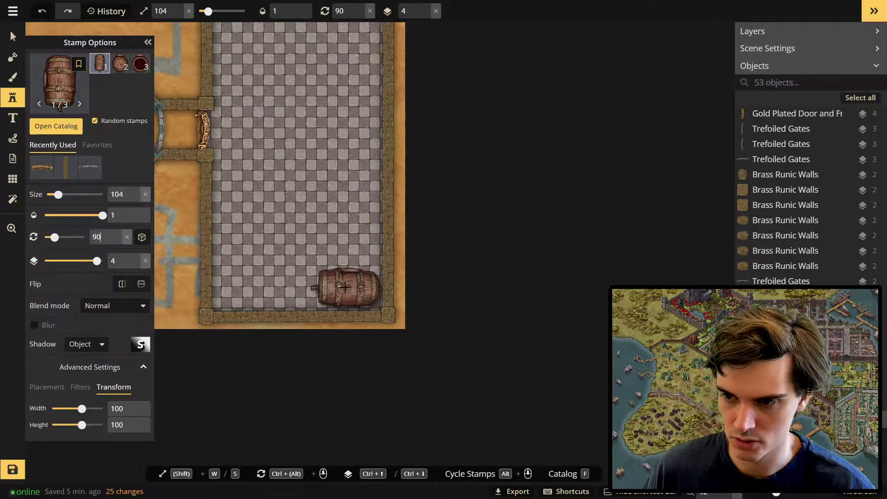
pyautogui.click(347, 287)
pyautogui.click(341, 219)
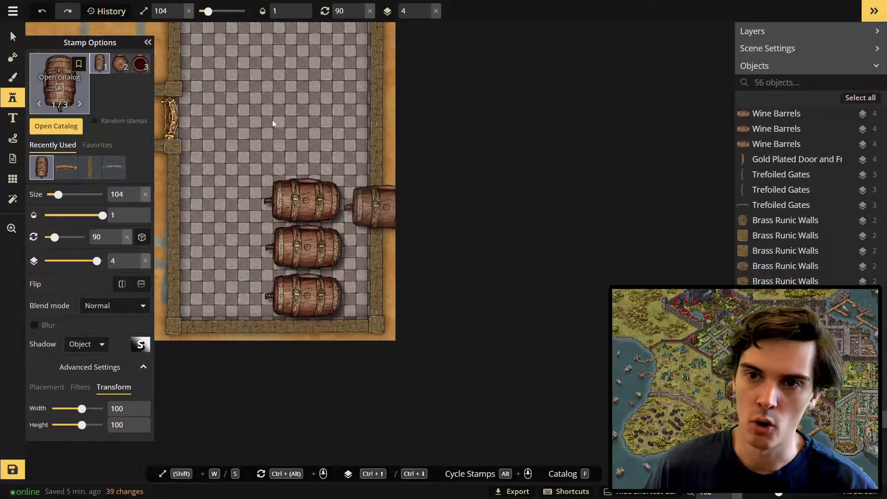
# - Search the stamp catalog for "steampunk" and look through the matching stamps
pyautogui.press('f')
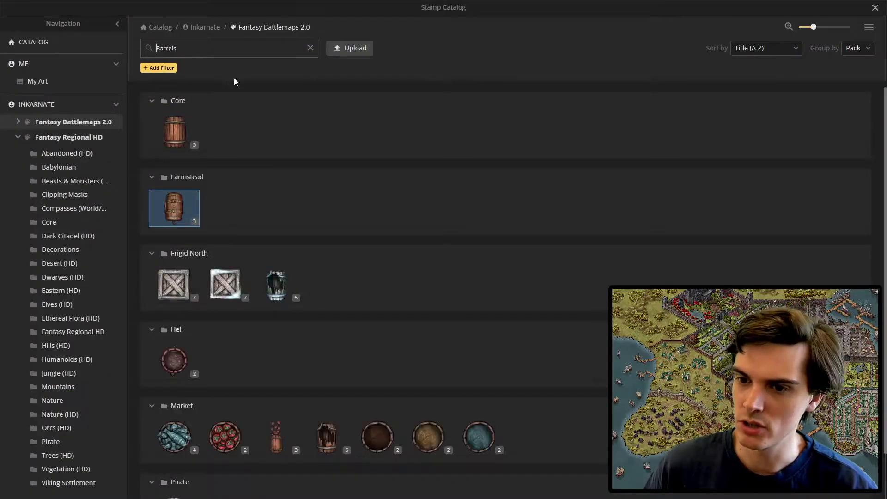
pyautogui.write('st')
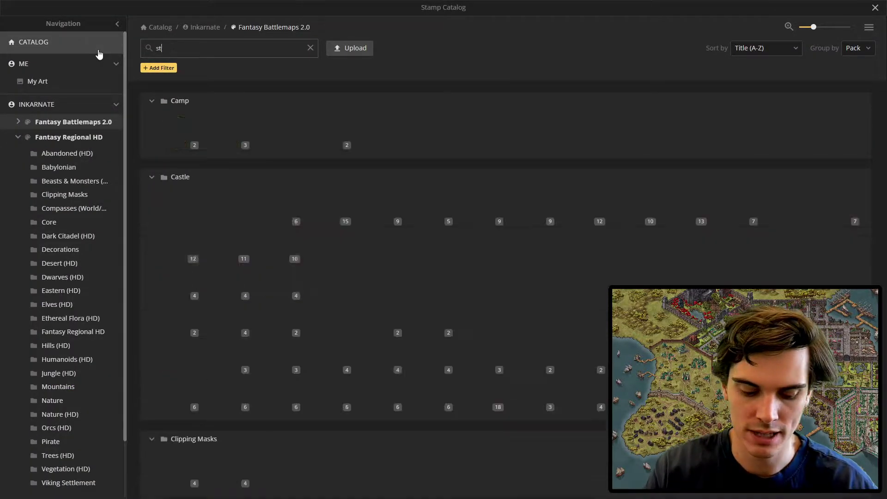
pyautogui.write('eampunk')
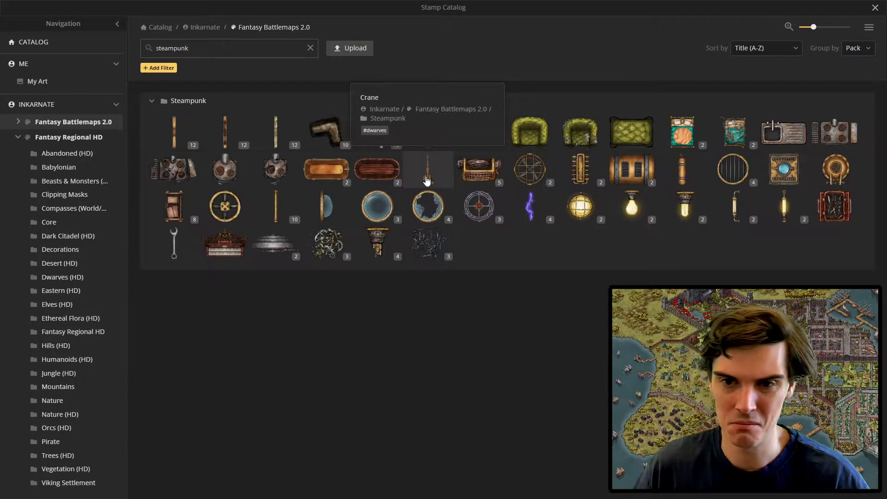
pyautogui.press('Escape')
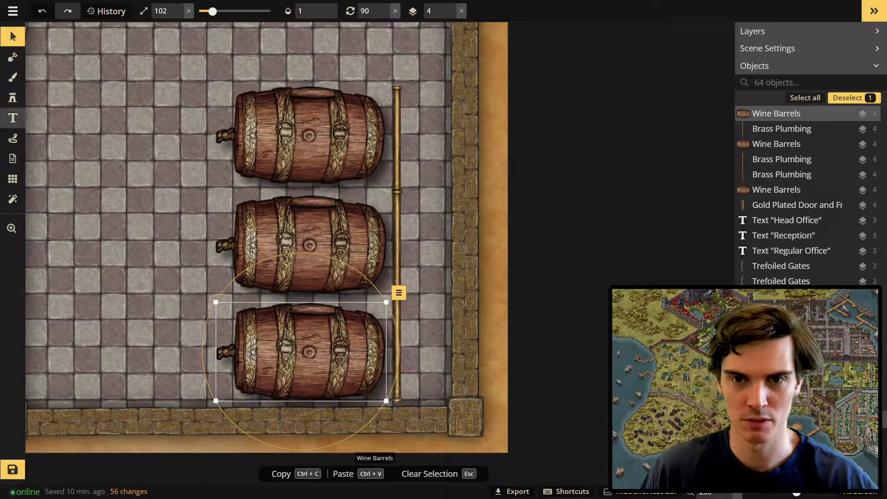
# - Connect the three lying barrels to the vertical pipe with short Brass Plumbing pieces rotated 90° on layer 3
pyautogui.click(13, 98)
pyautogui.click(42, 167)
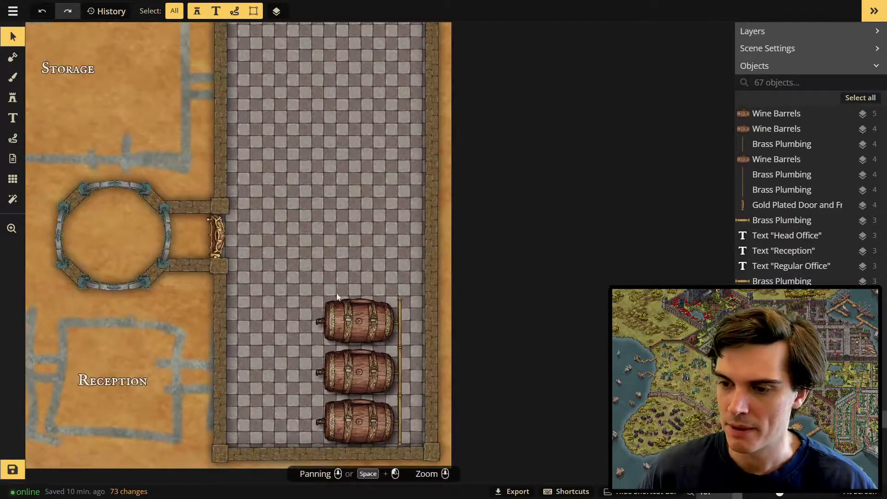
pyautogui.click(23, 105)
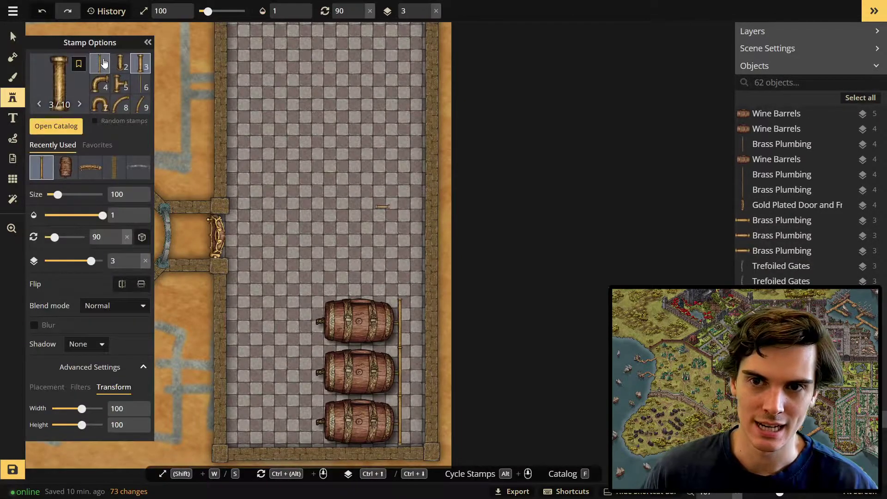
pyautogui.click(105, 63)
pyautogui.scroll(3, 341, 275)
pyautogui.press('Escape')
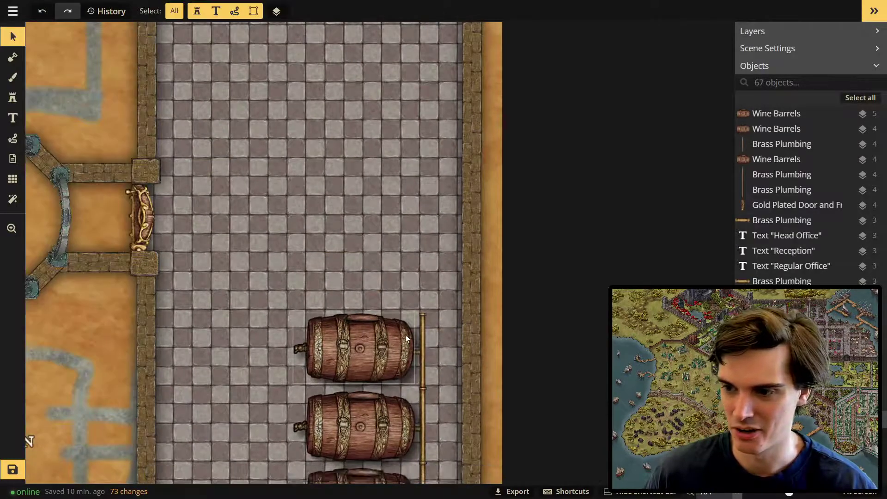
# - Extend the vertical Brass Plumbing pipe northward along the Brewery's east side with three duplicated segments placed end to end
pyautogui.click(422, 344)
pyautogui.moveTo(421, 344); pyautogui.dragTo(393, 261)
pyautogui.scroll(3, 447, 337)
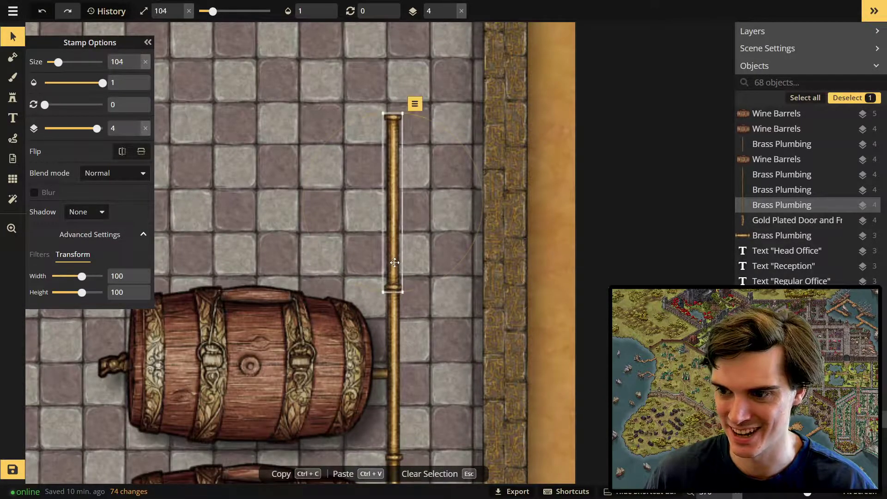
pyautogui.scroll(-4, 448, 201)
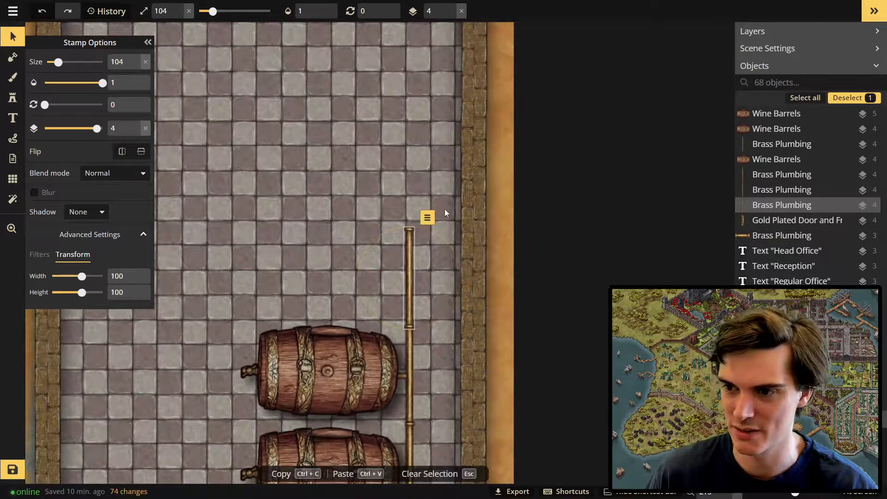
pyautogui.hotkey('ctrl', 'c')
pyautogui.hotkey('ctrl', 'v')
pyautogui.moveTo(410, 278); pyautogui.dragTo(410, 181)
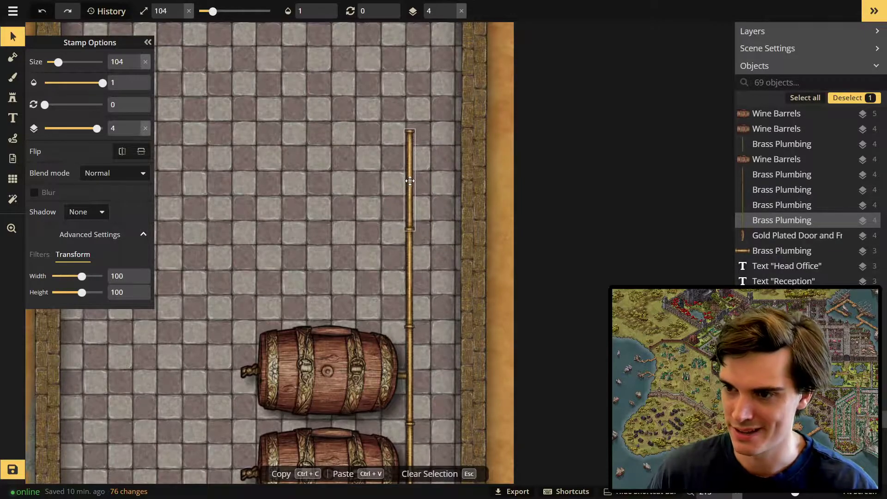
pyautogui.moveTo(439, 172); pyautogui.dragTo(402, 283, button='middle')
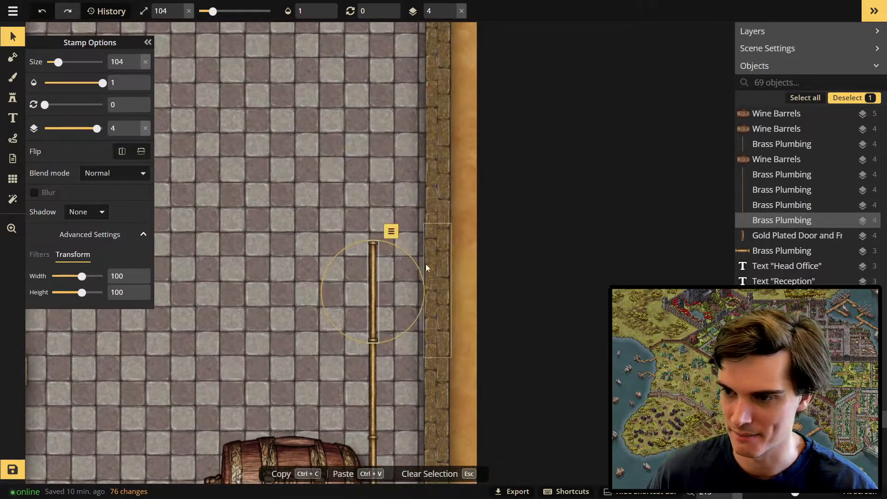
pyautogui.hotkey('ctrl', 'v')
pyautogui.moveTo(383, 192); pyautogui.dragTo(374, 192)
# - Place two closed-lid wine barrels at size 104, one above the other, beside the extended pipe north of the lying barrels
pyautogui.scroll(-5, 386, 240)
pyautogui.click(12, 97)
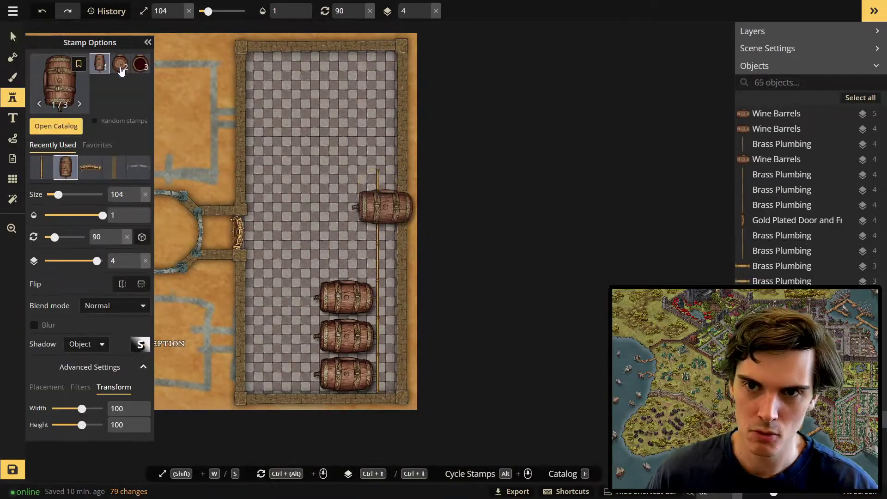
pyautogui.click(120, 67)
pyautogui.scroll(3, 351, 232)
pyautogui.click(327, 238)
pyautogui.moveTo(372, 238); pyautogui.dragTo(372, 240)
pyautogui.moveTo(341, 241); pyautogui.dragTo(336, 209)
pyautogui.click(324, 142)
pyautogui.scroll(-2, 324, 143)
pyautogui.moveTo(325, 143); pyautogui.dragTo(334, 287, button='middle')
# - Place a row of three open wine barrels at size 104 with 0° rotation along the Brewery's north wall
pyautogui.click(140, 63)
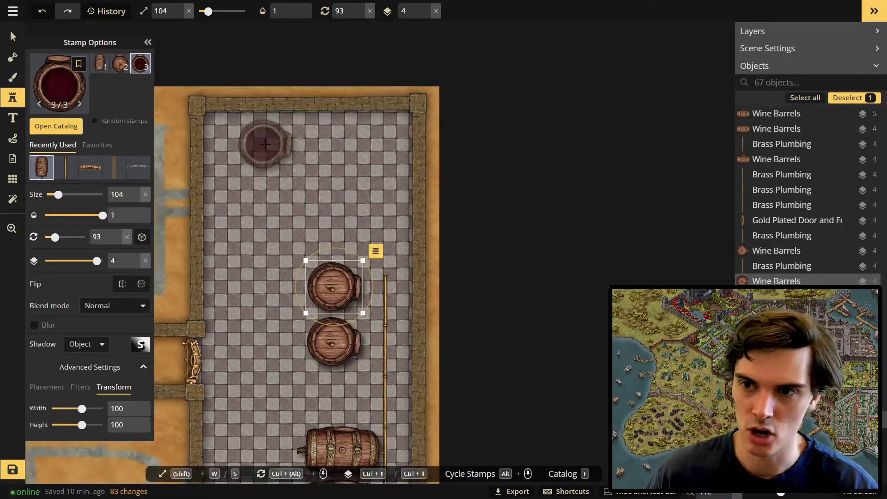
pyautogui.moveTo(55, 237); pyautogui.dragTo(43, 237)
pyautogui.click(251, 143)
pyautogui.click(311, 144)
pyautogui.moveTo(310, 144); pyautogui.dragTo(308, 144)
pyautogui.click(372, 143)
# - Set the rotation of both closed-lid barrels beside the pipe to 90°
pyautogui.scroll(3, 365, 222)
pyautogui.click(12, 36)
pyautogui.click(320, 316)
pyautogui.moveTo(44, 105); pyautogui.dragTo(60, 105)
pyautogui.click(319, 395)
pyautogui.tripleClick(136, 110)
# - Reposition the two closed-lid barrels so they line up with each other above the lying barrels, west of the pipe
pyautogui.moveTo(323, 416); pyautogui.dragTo(335, 169, button='middle')
pyautogui.click(343, 304)
pyautogui.click(346, 443)
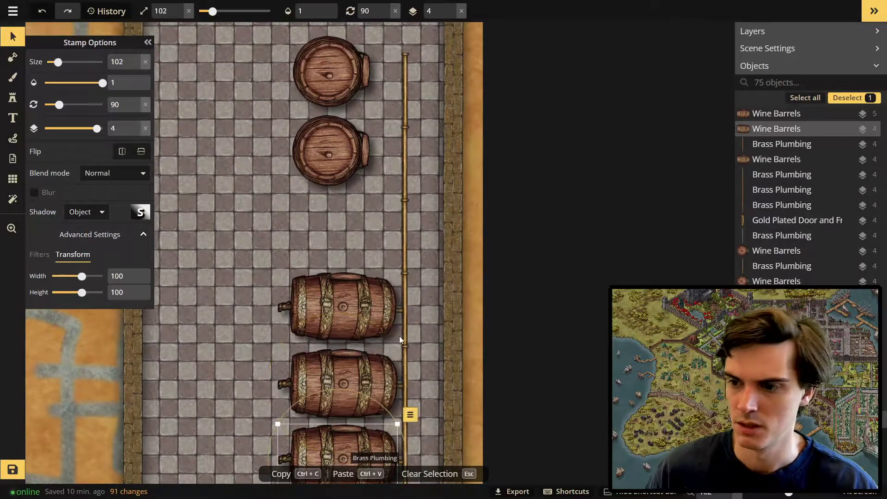
pyautogui.click(400, 307)
pyautogui.moveTo(309, 203); pyautogui.dragTo(264, 276, button='middle')
pyautogui.moveTo(291, 224); pyautogui.dragTo(297, 226)
pyautogui.moveTo(296, 146); pyautogui.dragTo(304, 146)
pyautogui.moveTo(298, 225); pyautogui.dragTo(303, 236)
pyautogui.moveTo(303, 146); pyautogui.dragTo(308, 157)
pyautogui.scroll(-1, 318, 195)
pyautogui.scroll(1, 317, 314)
pyautogui.moveTo(303, 213); pyautogui.dragTo(299, 211)
pyautogui.moveTo(303, 134); pyautogui.dragTo(298, 130)
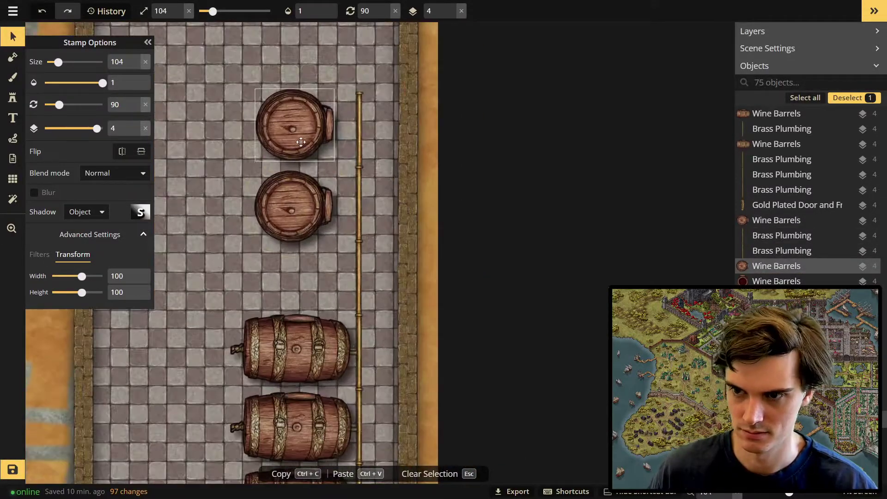
# - Delete the vertical pipe segment between the closed-lid barrels and the lying barrels
pyautogui.scroll(-2, 301, 271)
pyautogui.scroll(1, 303, 274)
pyautogui.scroll(2, 319, 286)
pyautogui.moveTo(369, 337); pyautogui.dragTo(359, 337, button='middle')
pyautogui.click(329, 296)
pyautogui.press('Delete')
# - Pick the brass machine stamp with dark vents from the stamp catalog for the gap in the pipe
pyautogui.click(13, 98)
pyautogui.click(55, 74)
pyautogui.click(795, 171)
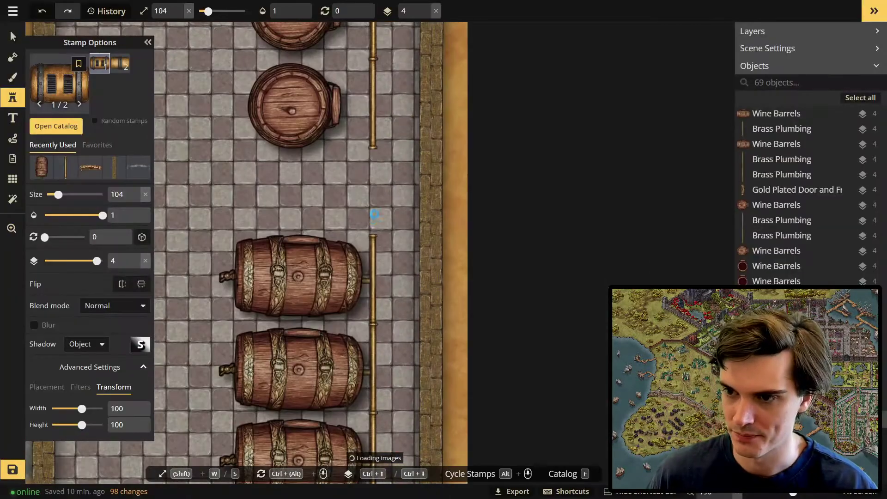
# - Place the vented boiler in the pipe gap, move it west above the lying barrels and turn it upright
pyautogui.click(375, 214)
pyautogui.scroll(1, 369, 199)
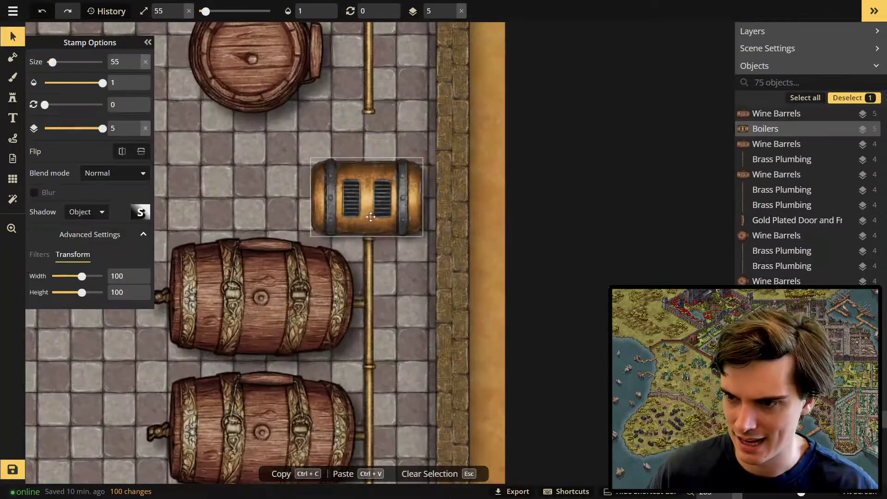
pyautogui.moveTo(368, 197); pyautogui.dragTo(261, 194)
pyautogui.moveTo(45, 105); pyautogui.dragTo(59, 105)
pyautogui.scroll(-1, 347, 252)
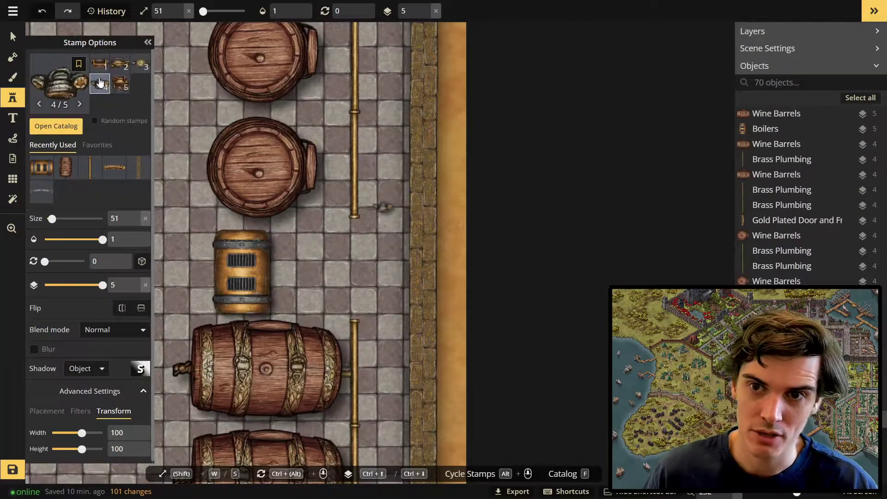
# - Place the fifth steampunk machinery variant at size 131 in the pipe gap east of the boiler and adjust its rotation
pyautogui.click(120, 84)
pyautogui.press('w')
pyautogui.press('w')
pyautogui.press('w')
pyautogui.press('w')
pyautogui.press('w')
pyautogui.press('w')
pyautogui.press('w')
pyautogui.press('w')
pyautogui.click(349, 267)
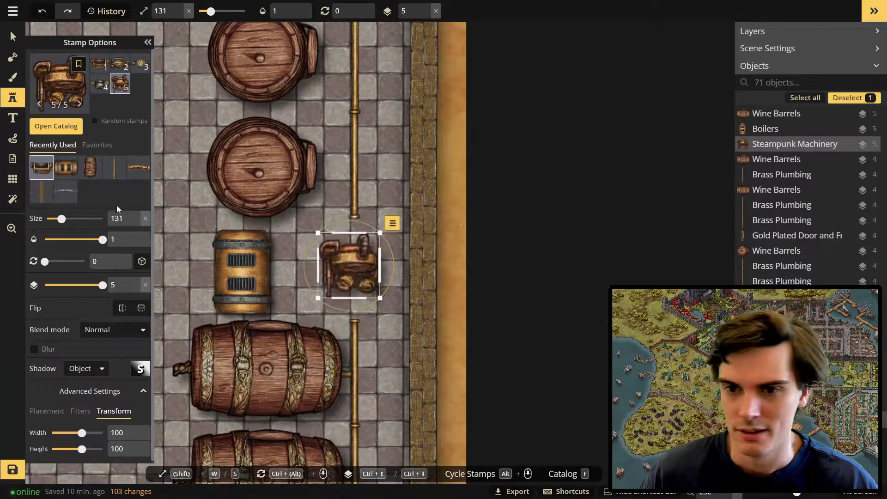
pyautogui.moveTo(45, 262); pyautogui.dragTo(65, 261)
pyautogui.click(117, 260)
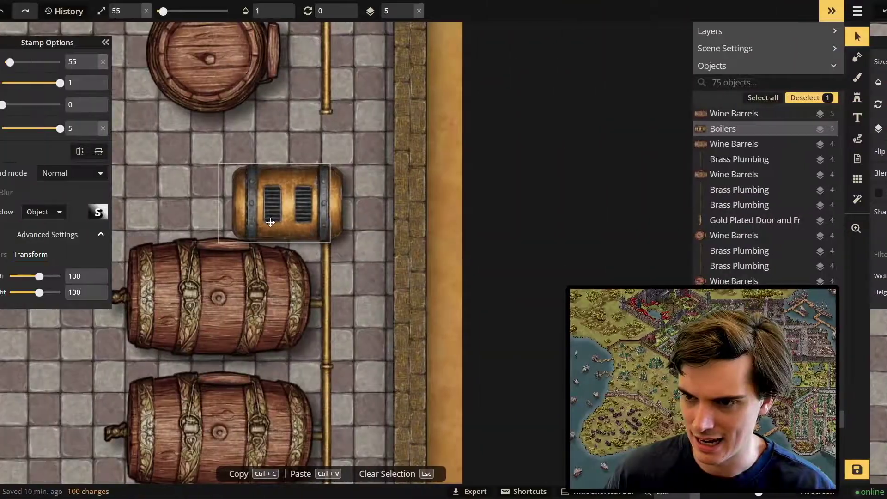
# - Set the boiler's rotation to 90° and size to 51, positioning it between the closed-lid and lying barrels
pyautogui.moveTo(270, 222); pyautogui.dragTo(257, 218)
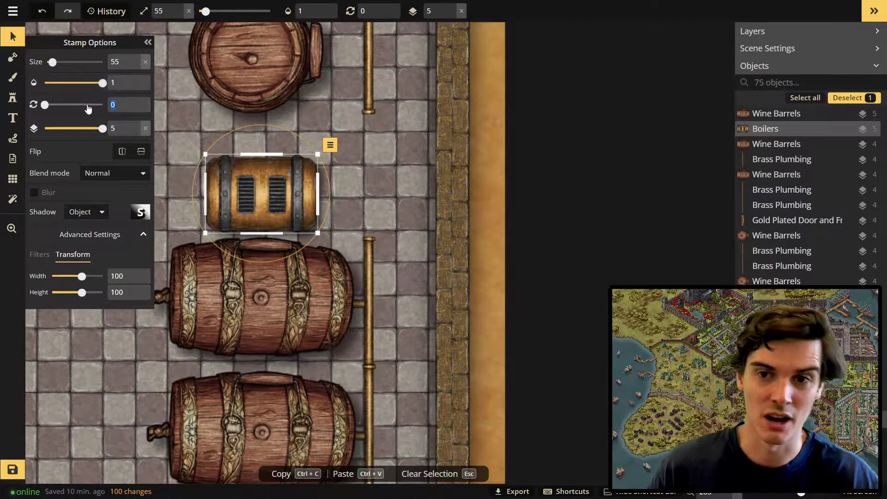
pyautogui.write('90')
pyautogui.press('[')
pyautogui.press('[')
pyautogui.moveTo(247, 210); pyautogui.dragTo(240, 208)
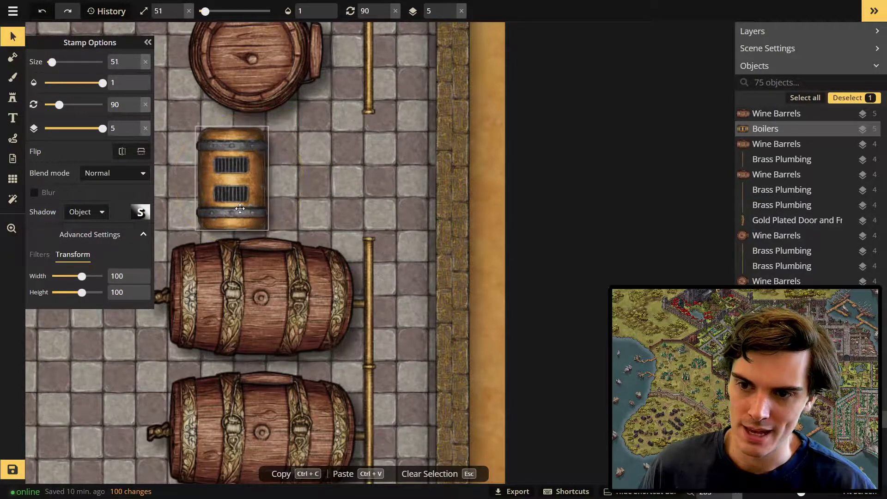
pyautogui.scroll(-2, 345, 245)
pyautogui.press('space')
pyautogui.moveTo(380, 252); pyautogui.dragTo(371, 331)
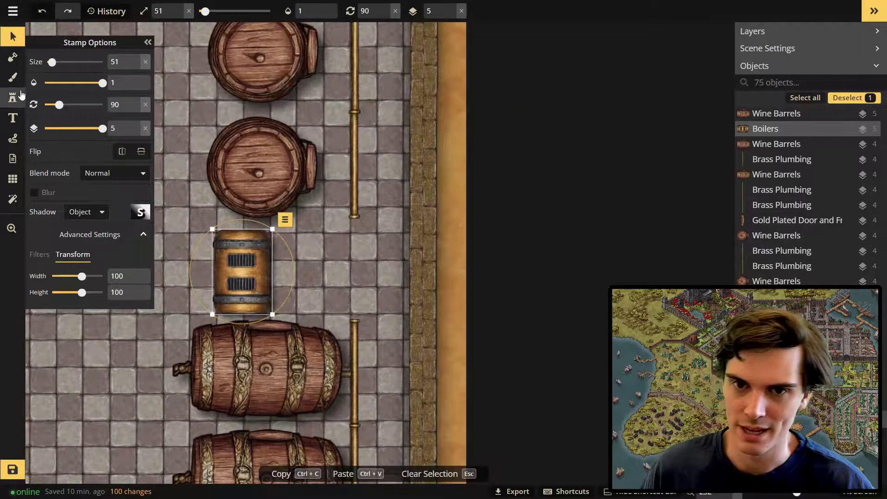
pyautogui.click(12, 97)
pyautogui.click(121, 64)
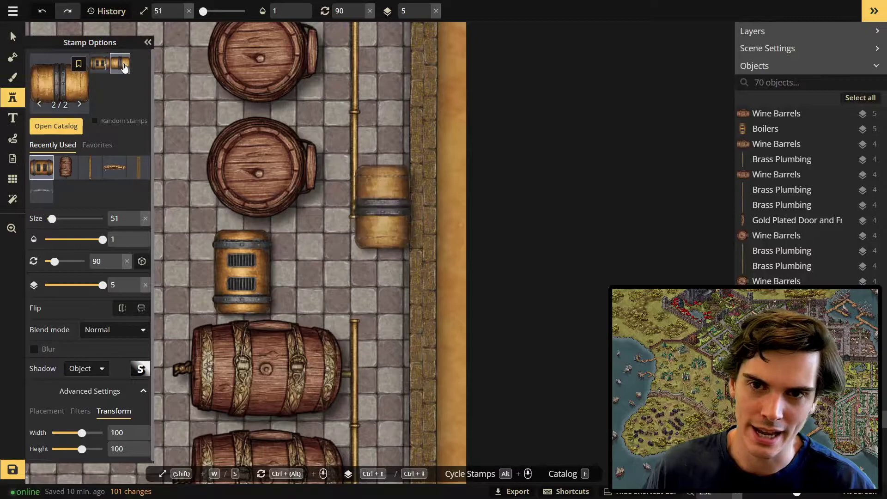
pyautogui.click(106, 66)
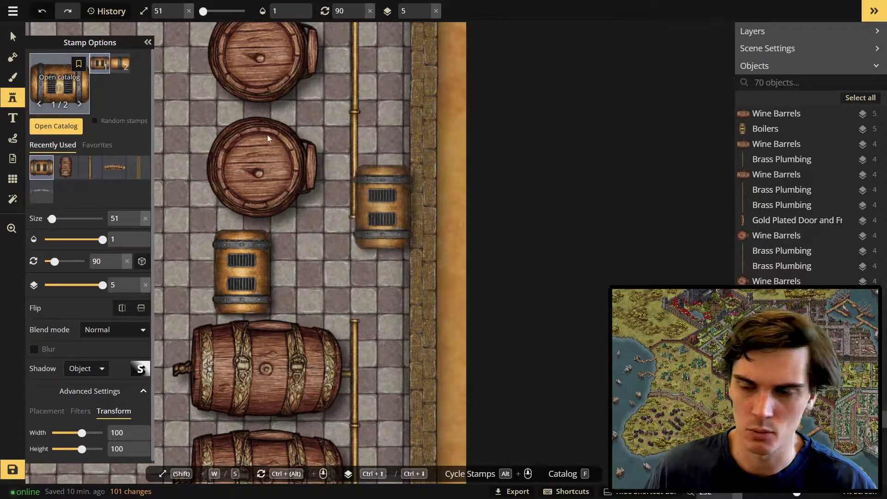
# - Pick the steampunk machinery stamp from the catalog, place its fifth variant at size 131 beside the boiler and rotate it
pyautogui.press('f')
pyautogui.click(494, 170)
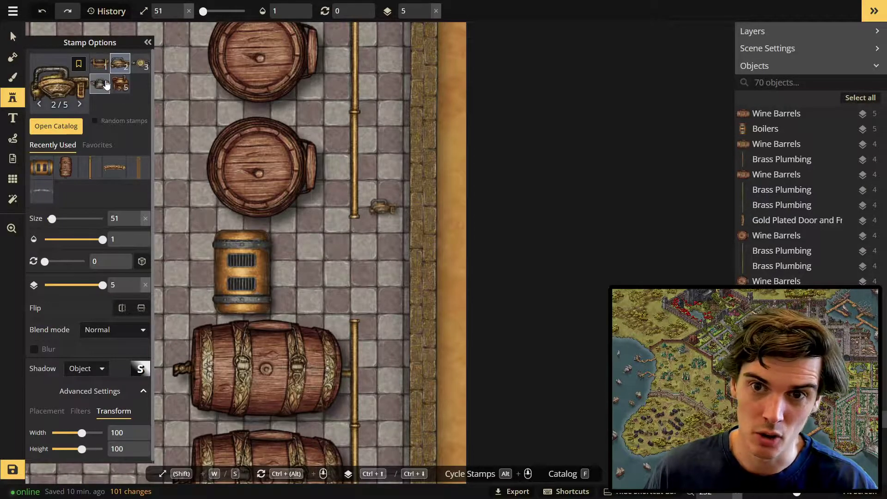
pyautogui.click(102, 85)
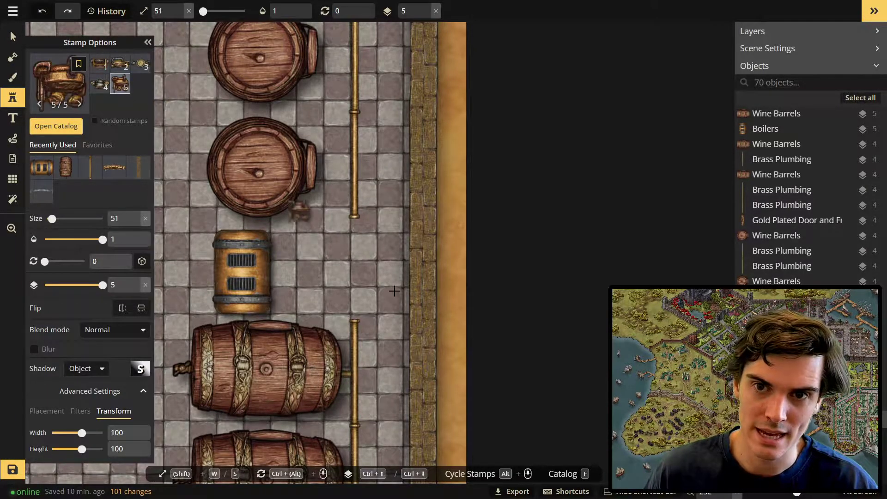
pyautogui.click(349, 266)
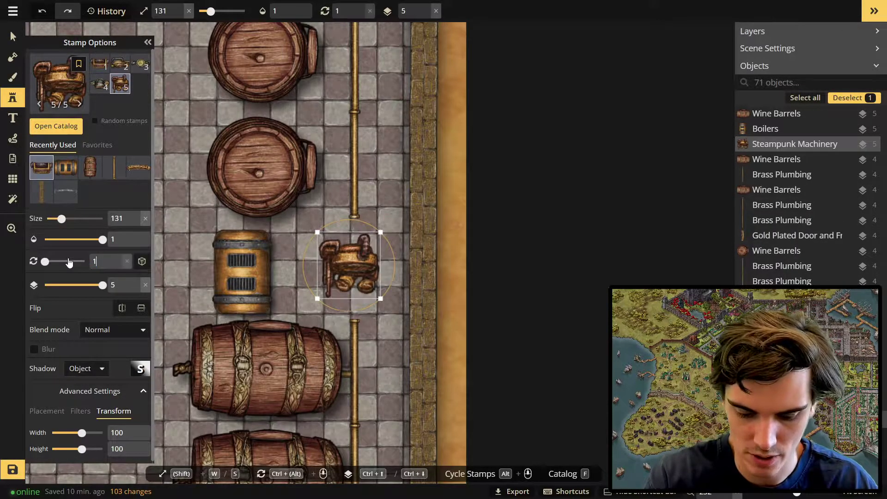
pyautogui.moveTo(69, 262); pyautogui.dragTo(67, 259)
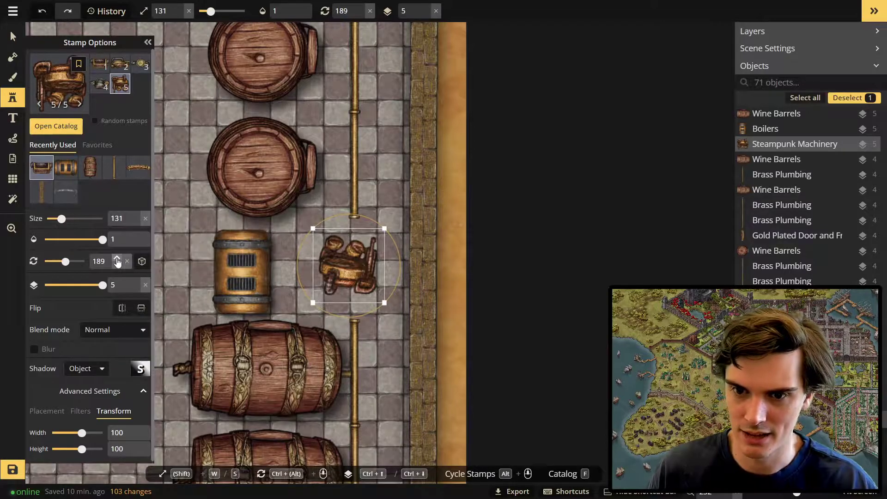
pyautogui.press('BackSpace')
pyautogui.write('0v')
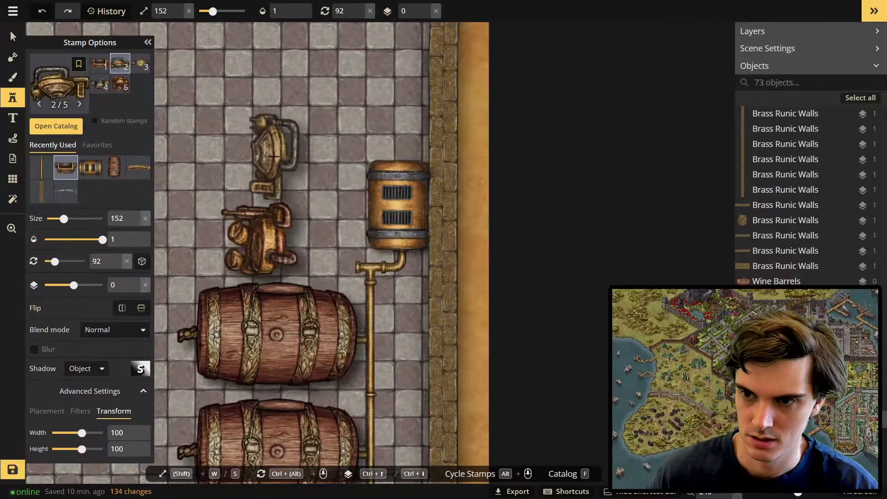
# - Place the second steampunk machinery variant at size 152 above the first machine
pyautogui.press('v')
pyautogui.click(271, 129)
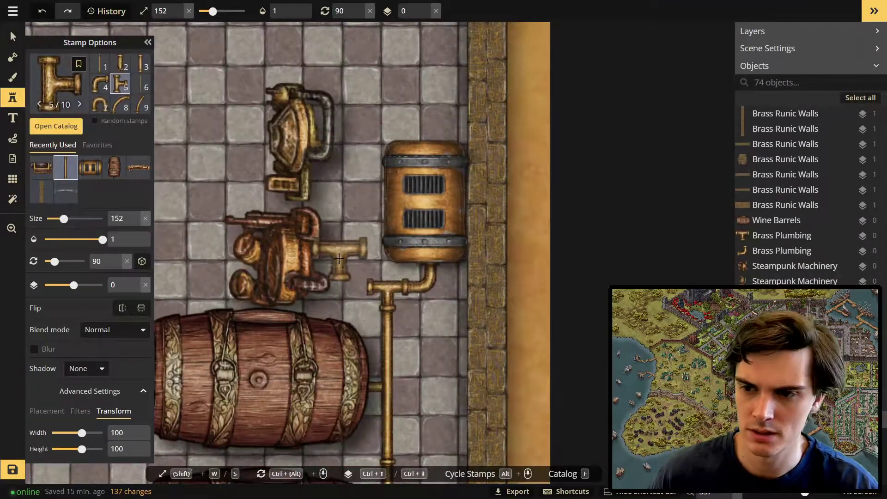
# - Add a brass elbow and a T-pipe at size 112 to the west end of the pipe junction below the boiler
pyautogui.press('v')
pyautogui.click(372, 298)
pyautogui.click(12, 98)
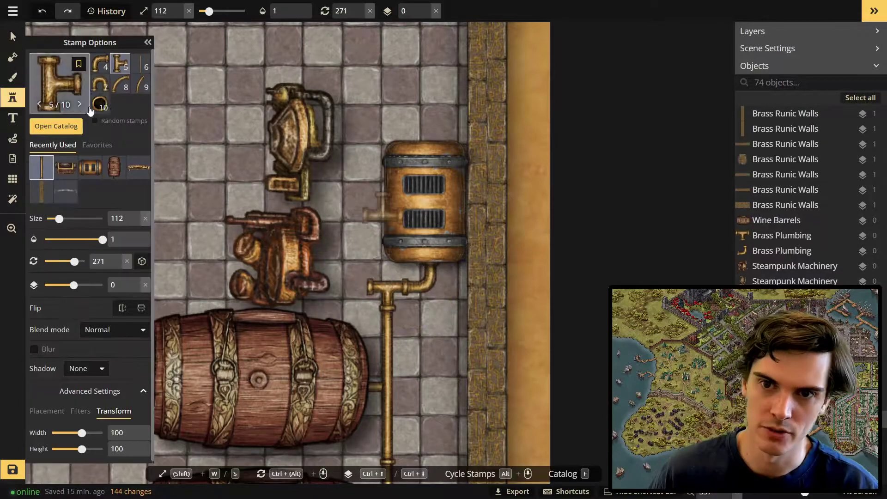
pyautogui.keyDown('alt'); pyautogui.scroll(1, 383, 208); pyautogui.keyUp('alt')
pyautogui.click(354, 278)
pyautogui.keyDown('alt'); pyautogui.scroll(-1, 316, 235); pyautogui.keyUp('alt')
pyautogui.click(345, 233)
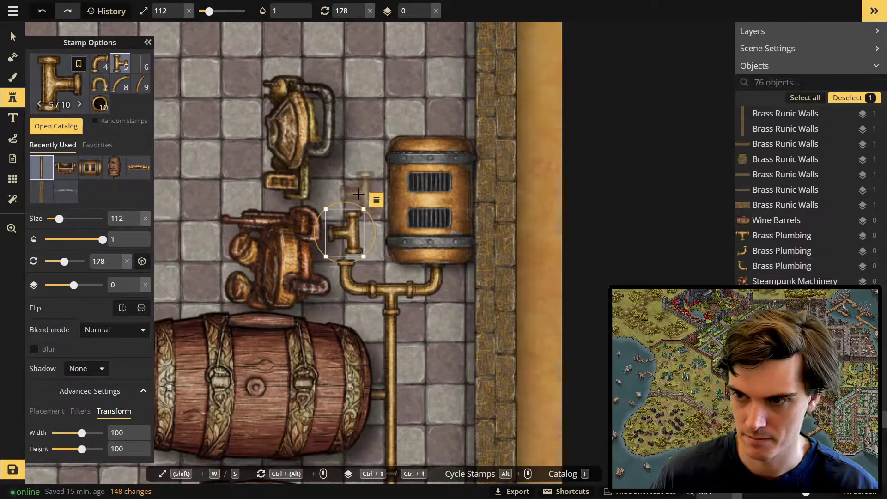
# - Extend the pipe north from the T-pipe with a straight segment and an elbow turning toward the upper machine
pyautogui.press('1')
pyautogui.click(346, 169)
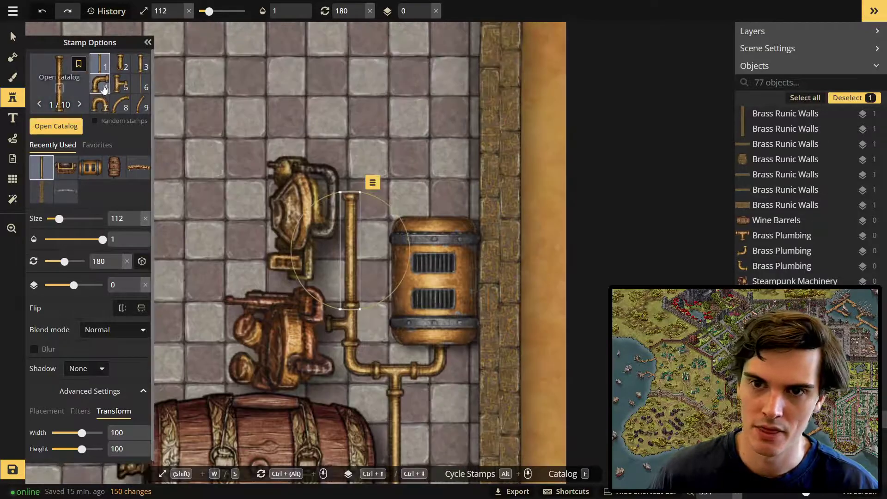
pyautogui.click(104, 90)
pyautogui.moveTo(353, 180); pyautogui.dragTo(369, 111)
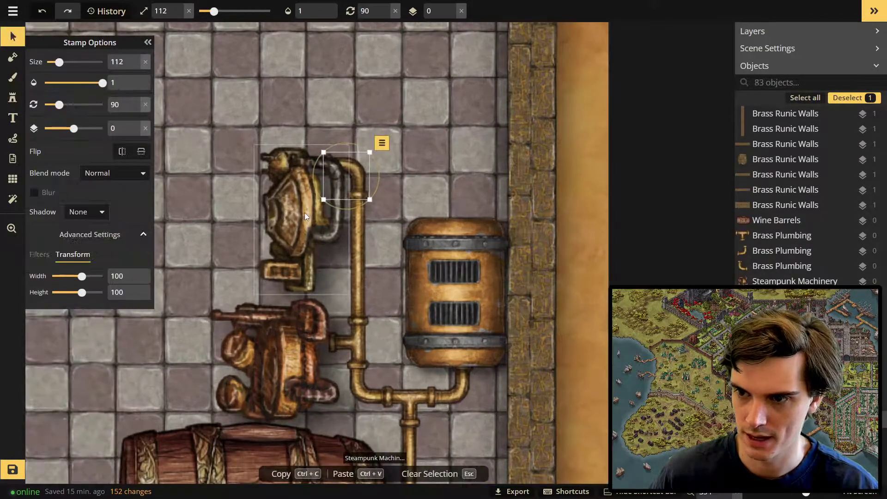
# - Reposition the two steampunk machines beside the outlets of the new brass pipe
pyautogui.click(304, 212)
pyautogui.scroll(-1, 282, 345)
pyautogui.moveTo(283, 344); pyautogui.dragTo(295, 293, button='right')
pyautogui.moveTo(302, 307); pyautogui.dragTo(363, 76)
pyautogui.moveTo(319, 185); pyautogui.dragTo(216, 166)
pyautogui.moveTo(362, 76); pyautogui.dragTo(309, 257)
pyautogui.moveTo(308, 278); pyautogui.dragTo(347, 280, button='right')
pyautogui.moveTo(348, 283); pyautogui.dragTo(274, 331)
pyautogui.moveTo(254, 184); pyautogui.dragTo(350, 199)
pyautogui.moveTo(272, 296); pyautogui.dragTo(319, 297)
# - Add a brass elbow to the T-pipe's west outlet, facing the lower steampunk machine
pyautogui.click(13, 98)
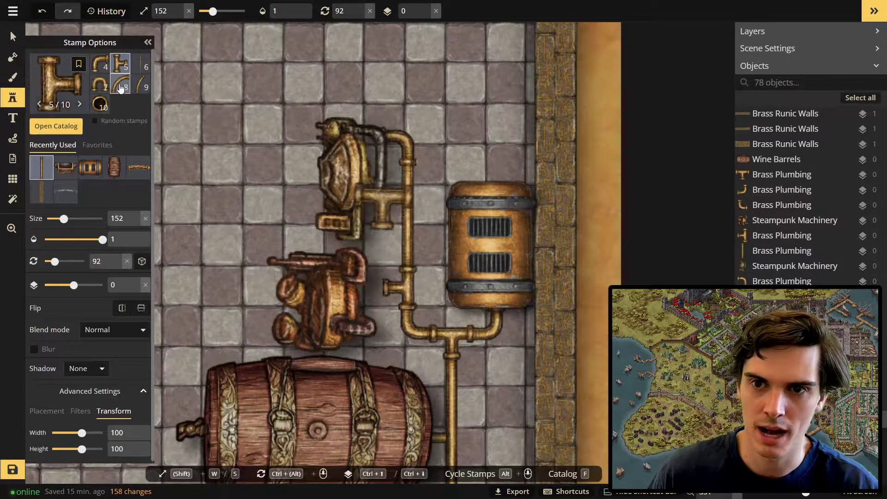
pyautogui.scroll(1, 355, 270)
pyautogui.scroll(1, 356, 271)
pyautogui.press('s')
pyautogui.press('s')
pyautogui.press('s')
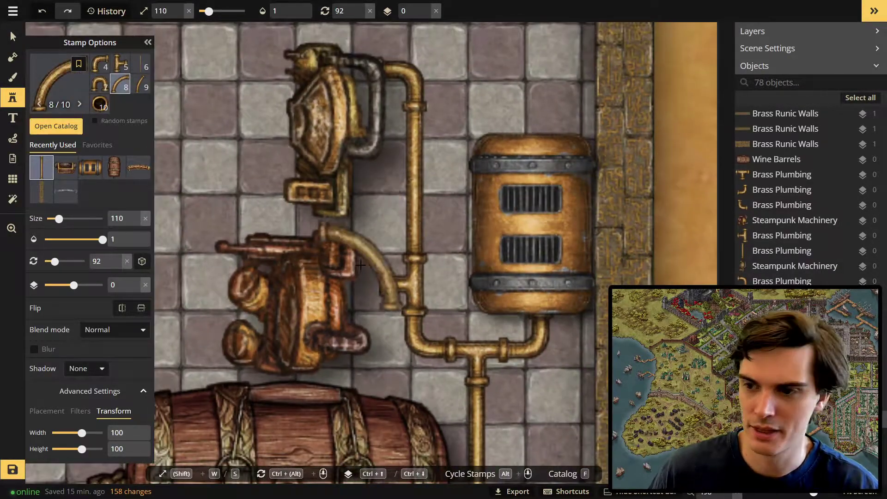
pyautogui.scroll(2, 374, 290)
pyautogui.click(377, 305)
pyautogui.moveTo(423, 320); pyautogui.dragTo(388, 257)
pyautogui.moveTo(375, 298); pyautogui.dragTo(368, 299)
# - Shift the lower steampunk machine west and connect it to the elbow with a brass pipe piece
pyautogui.click(13, 37)
pyautogui.moveTo(296, 298); pyautogui.dragTo(251, 298)
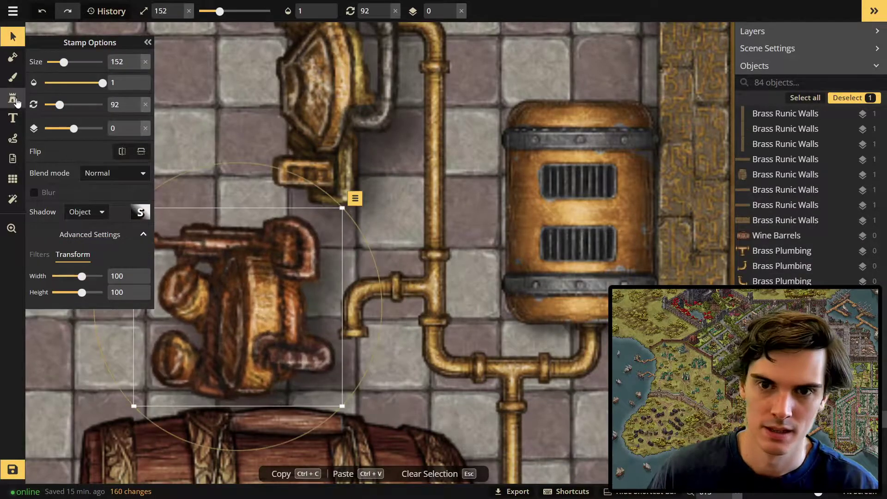
pyautogui.click(12, 97)
pyautogui.click(345, 347)
pyautogui.moveTo(401, 335); pyautogui.dragTo(356, 395)
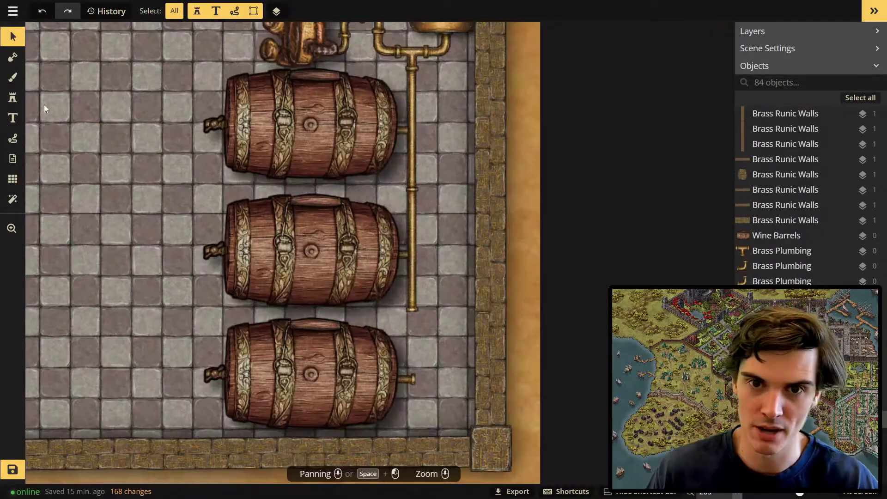
pyautogui.click(12, 98)
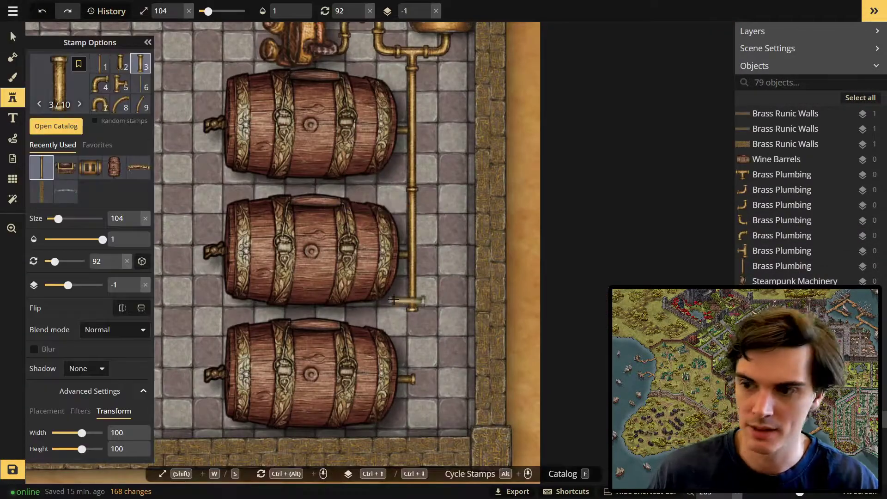
pyautogui.keyDown('ctrl'); pyautogui.scroll(6, 416, 342); pyautogui.keyUp('ctrl')
pyautogui.click(418, 344)
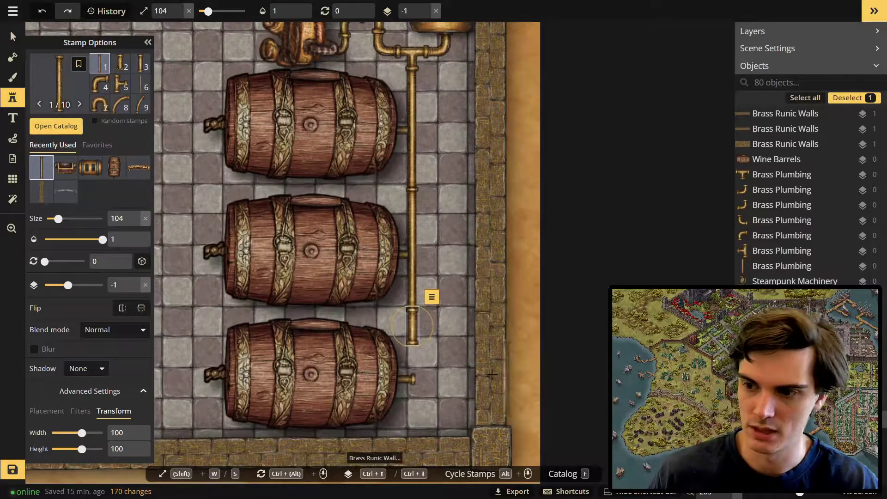
pyautogui.press('v')
pyautogui.keyDown('ctrl'); pyautogui.scroll(3, 372, 370); pyautogui.keyUp('ctrl')
pyautogui.scroll(-3, 369, 360)
pyautogui.scroll(2, 415, 356)
pyautogui.press('Delete')
pyautogui.scroll(1, 395, 361)
# - Place a brass elbow at the lowest barrel's east outlet, turned up toward the vertical pipe
pyautogui.click(22, 101)
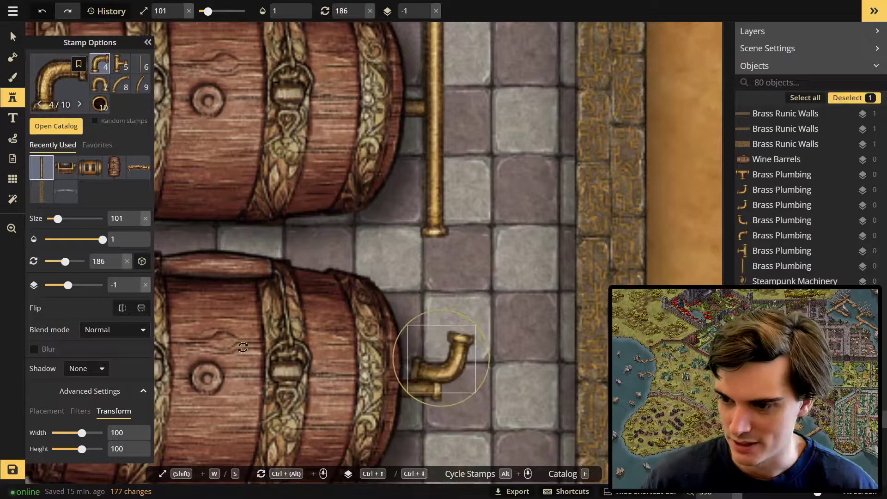
pyautogui.moveTo(448, 377)
pyautogui.mouseDown()
pyautogui.moveTo(434, 392)
pyautogui.moveTo(433, 368)
pyautogui.mouseUp()
pyautogui.press('v')
pyautogui.click(436, 400)
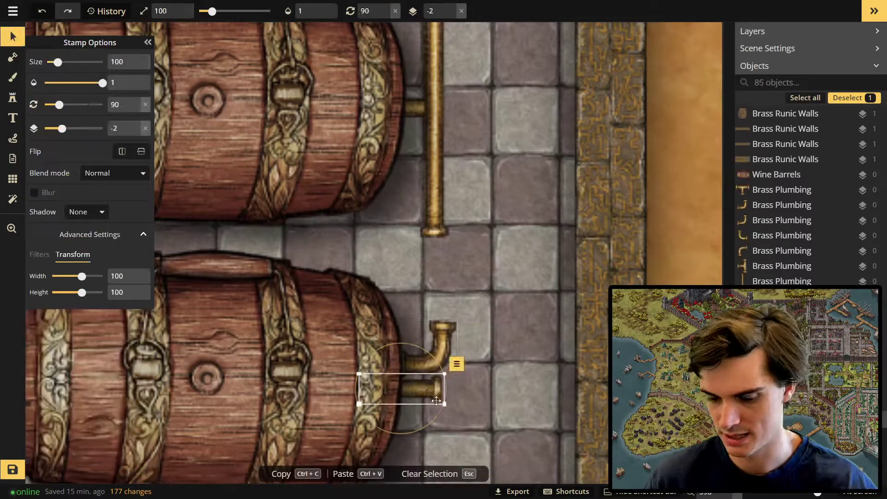
# - Fill the gap between the vertical pipe's end and the lowest barrel's elbow with straight brass pipe segments
pyautogui.click(12, 98)
pyautogui.press('s')
pyautogui.press('s')
pyautogui.press('s')
pyautogui.press('s')
pyautogui.click(434, 306)
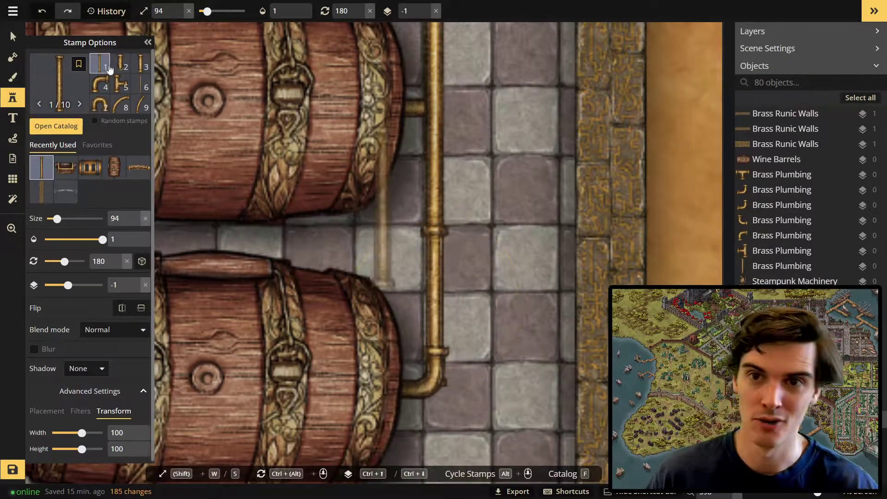
pyautogui.click(140, 64)
pyautogui.click(433, 265)
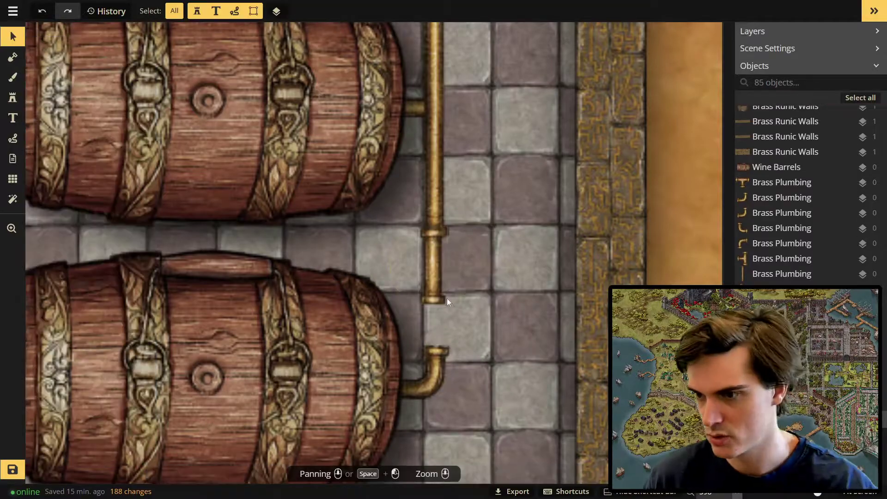
pyautogui.click(446, 300)
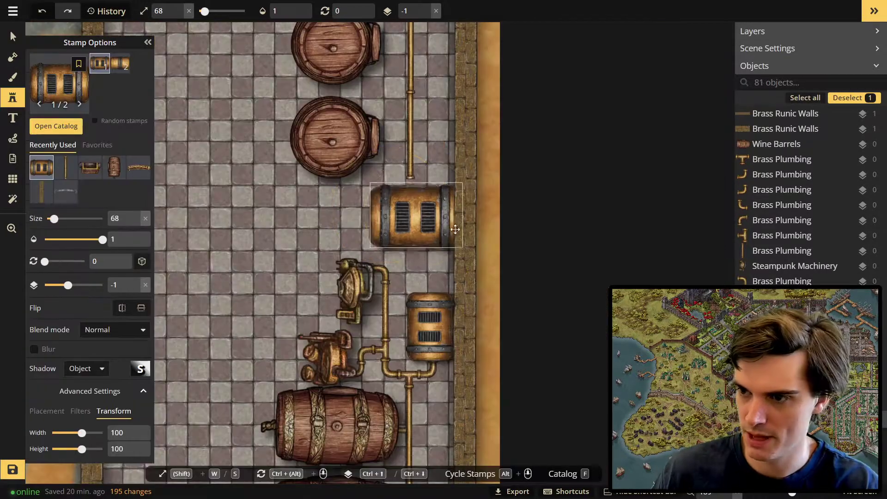
# - Replace the vented boiler above the two machines with the plain banded boiler variant
pyautogui.click(407, 214)
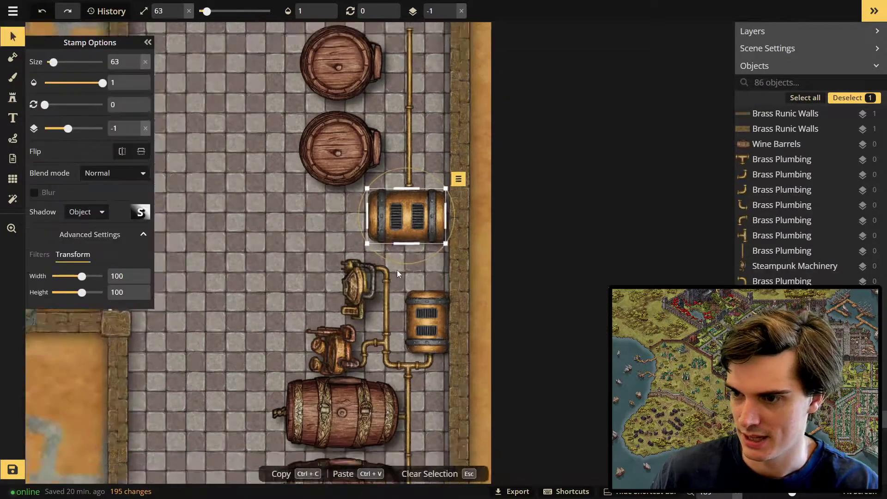
pyautogui.scroll(3, 430, 256)
pyautogui.press('Delete')
pyautogui.click(14, 98)
pyautogui.click(385, 248)
# - Attach a brass elbow to the east side of the banded boiler below the closed-lid barrels
pyautogui.click(13, 37)
pyautogui.scroll(-3, 384, 248)
pyautogui.moveTo(426, 123); pyautogui.dragTo(421, 245)
pyautogui.click(397, 319)
pyautogui.scroll(1, 411, 326)
pyautogui.click(14, 98)
pyautogui.click(108, 73)
pyautogui.click(418, 299)
# - Move the two vertical pipe segments beside the closed-lid barrels south to join them to the boiler's elbow
pyautogui.click(12, 36)
pyautogui.scroll(2, 420, 341)
pyautogui.moveTo(421, 341); pyautogui.dragTo(341, 341, button='middle')
pyautogui.click(502, 139)
pyautogui.moveTo(502, 139); pyautogui.dragTo(502, 186)
pyautogui.moveTo(501, 186); pyautogui.dragTo(471, 308, button='middle')
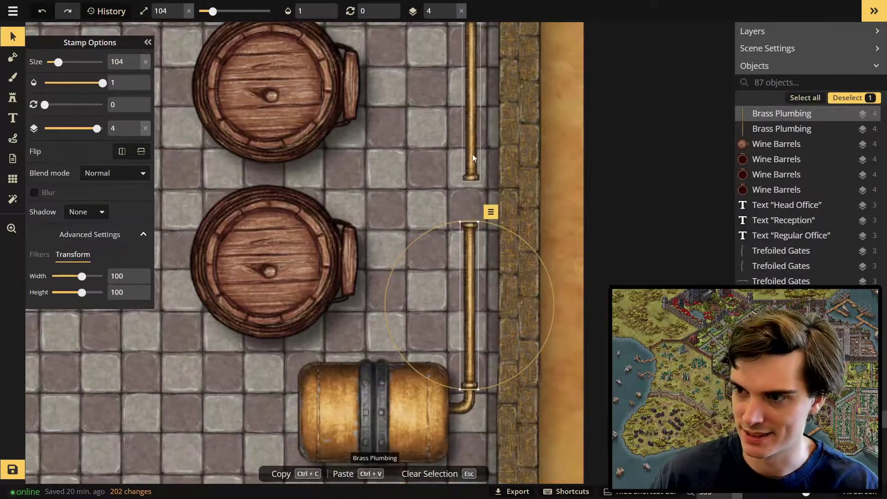
pyautogui.moveTo(471, 155); pyautogui.dragTo(471, 202)
pyautogui.scroll(-1, 453, 227)
pyautogui.moveTo(467, 194); pyautogui.dragTo(445, 137, button='middle')
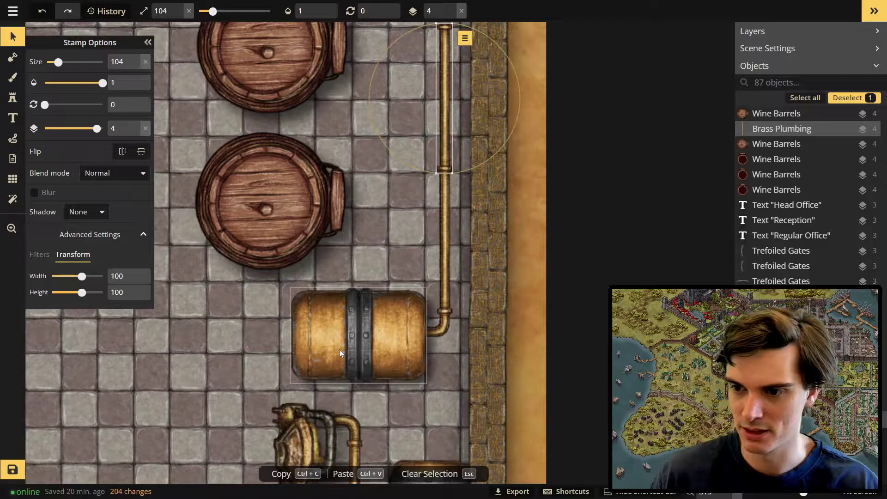
# - Place two small round Test Tubes stamps near the north and south edges of the banded boiler's west half
pyautogui.click(13, 98)
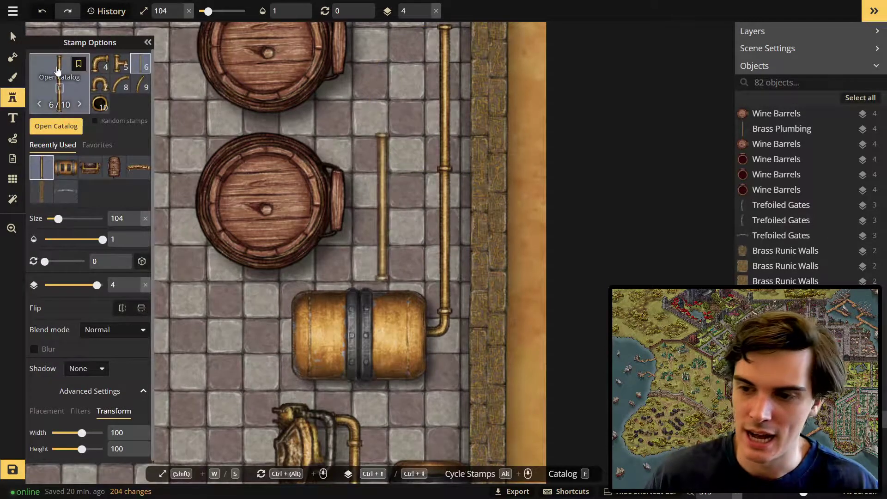
pyautogui.click(58, 70)
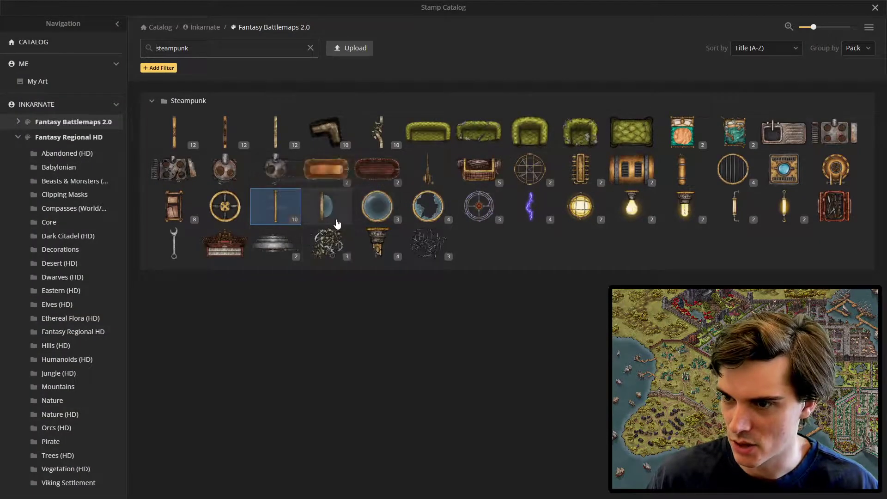
pyautogui.click(366, 204)
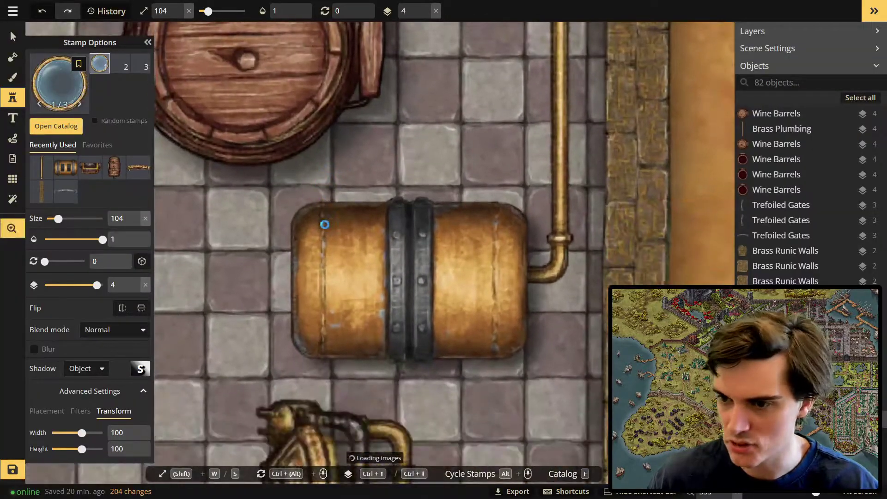
pyautogui.press('s')
pyautogui.press('s')
pyautogui.press('s')
pyautogui.press('s')
pyautogui.press('s')
pyautogui.press('s')
pyautogui.press('s')
pyautogui.press('s')
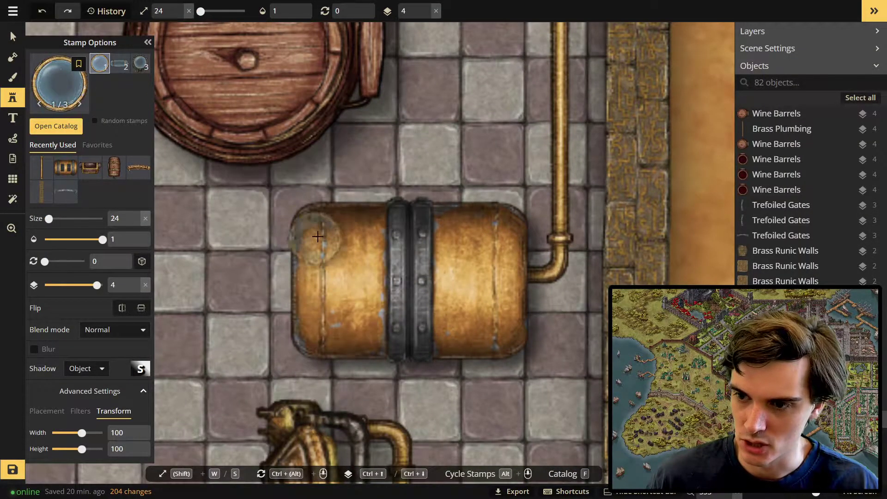
pyautogui.click(353, 234)
pyautogui.click(354, 318)
# - Place the capsule-shaped Test Tubes variant at size 17, rotated to 270, on the banded boiler's east half
pyautogui.keyDown('alt'); pyautogui.scroll(-1, 453, 280); pyautogui.keyUp('alt')
pyautogui.press('w')
pyautogui.press('w')
pyautogui.press('w')
pyautogui.press('w')
pyautogui.press('w')
pyautogui.press('w')
pyautogui.press('w')
pyautogui.moveTo(474, 281); pyautogui.dragTo(485, 220)
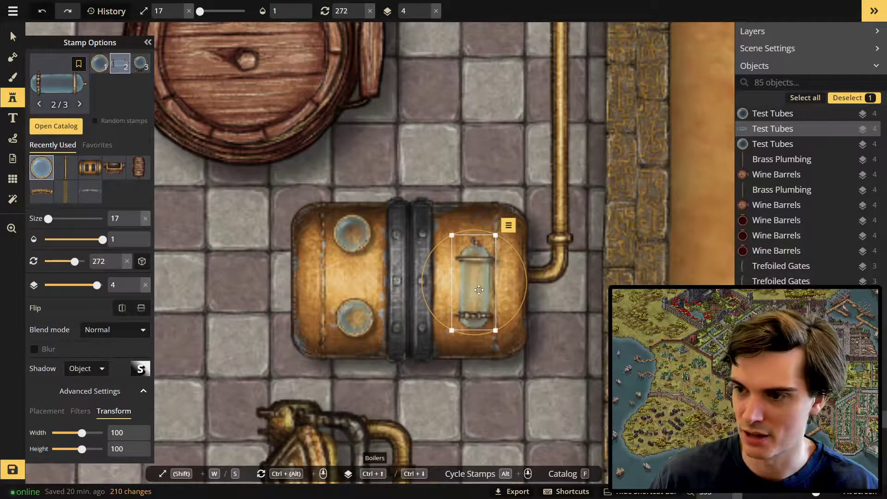
pyautogui.moveTo(478, 290); pyautogui.dragTo(470, 270)
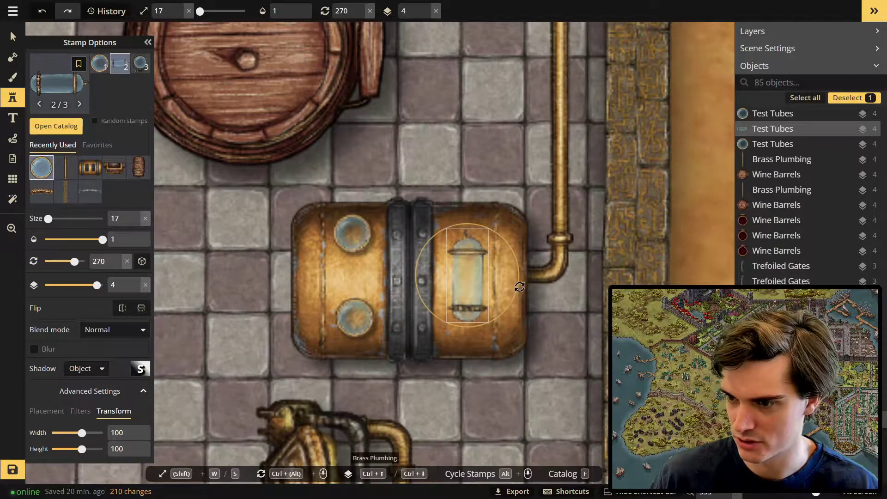
# - Add brass Lid stamps at size 19, rotated to 270, including one between the boiler's two round test tubes
pyautogui.click(12, 36)
pyautogui.scroll(-2, 387, 210)
pyautogui.click(12, 98)
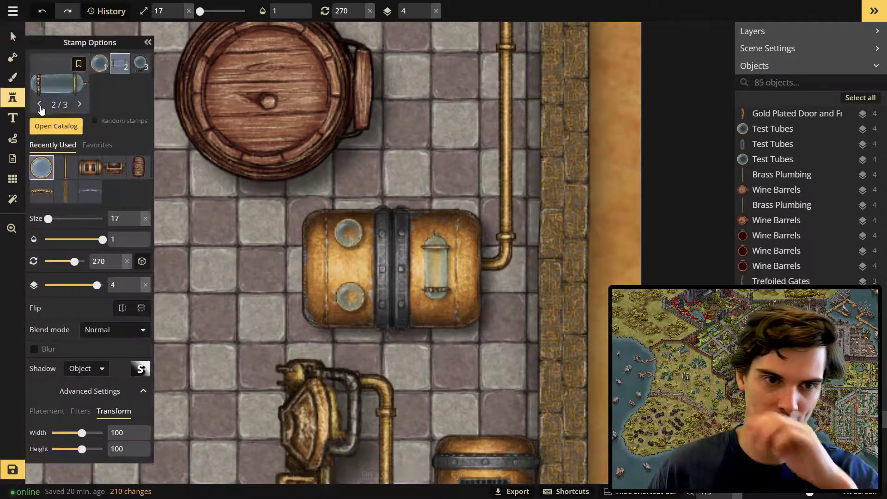
pyautogui.click(69, 92)
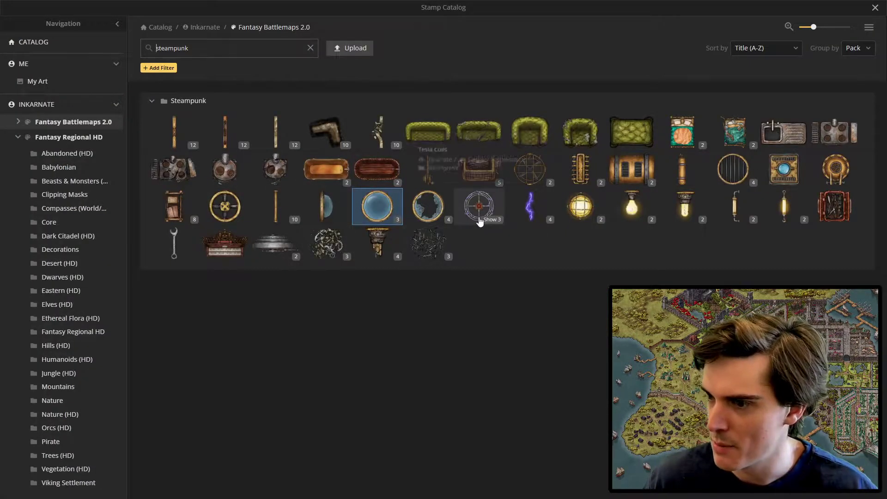
pyautogui.click(836, 169)
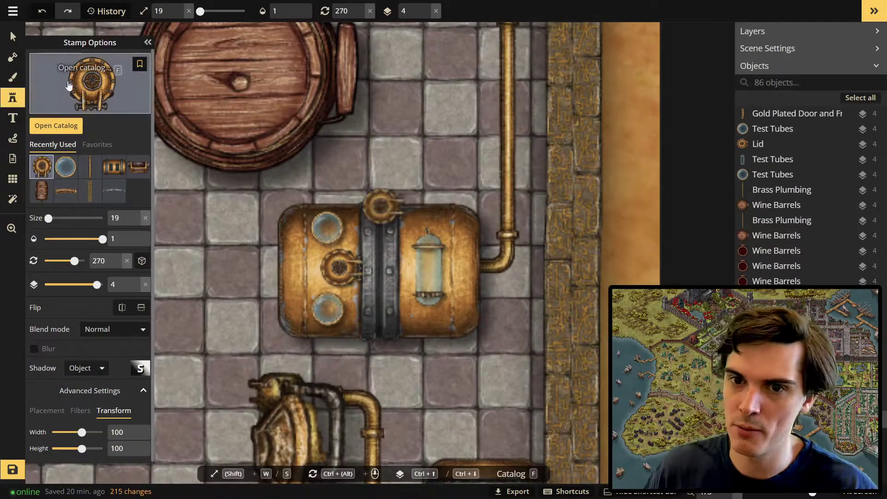
# - Overlay the third Tesla Coils variant at size 16 on each of the boiler's two round test tubes
pyautogui.click(68, 86)
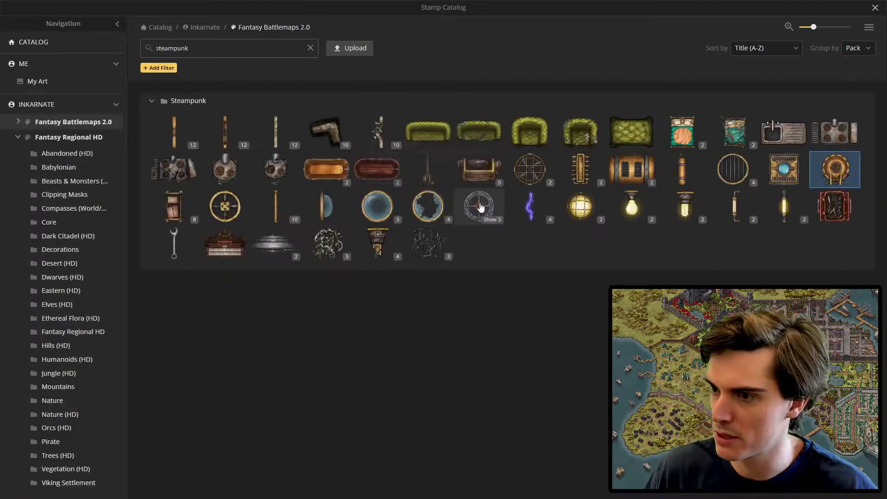
pyautogui.click(480, 206)
pyautogui.click(310, 298)
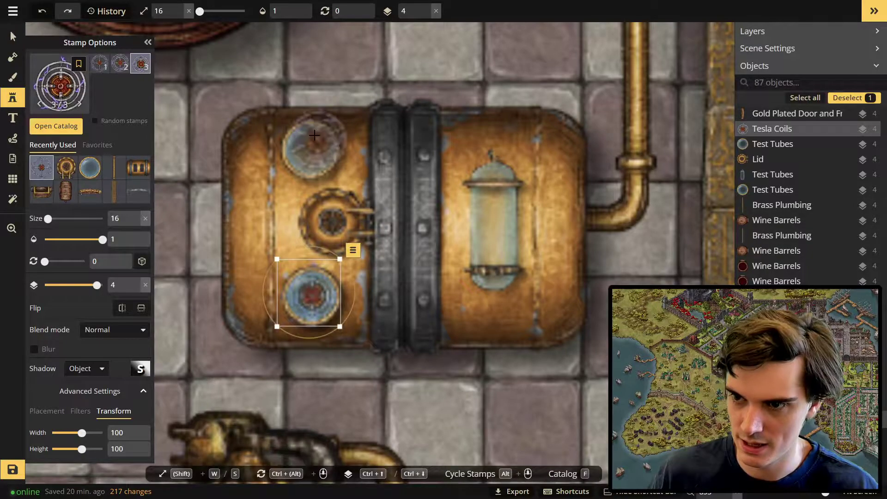
pyautogui.click(306, 147)
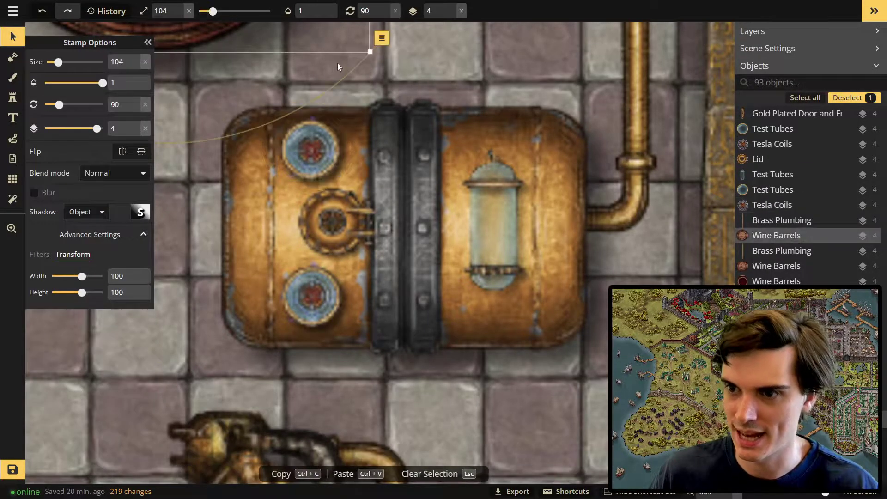
pyautogui.press('Escape')
pyautogui.scroll(-5, 478, 218)
pyautogui.scroll(-5, 518, 319)
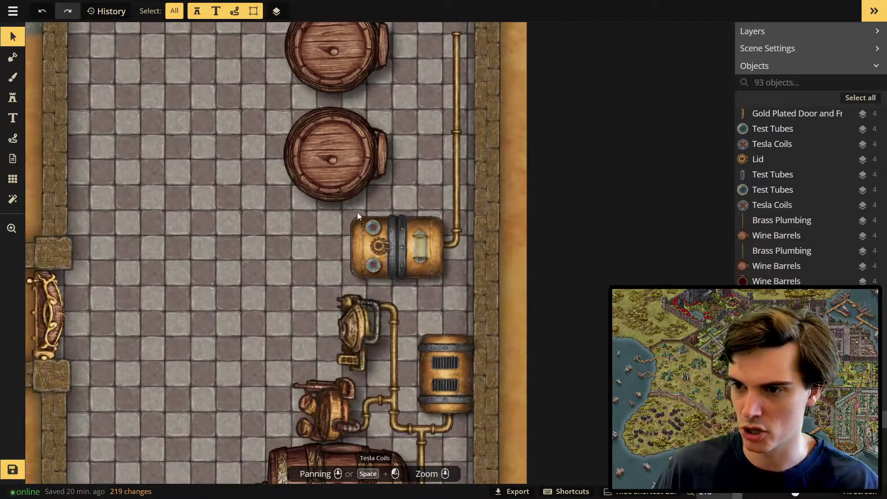
# - Nudge the boiler's north round test tube slightly west and align it with its Tesla coil
pyautogui.scroll(5, 392, 231)
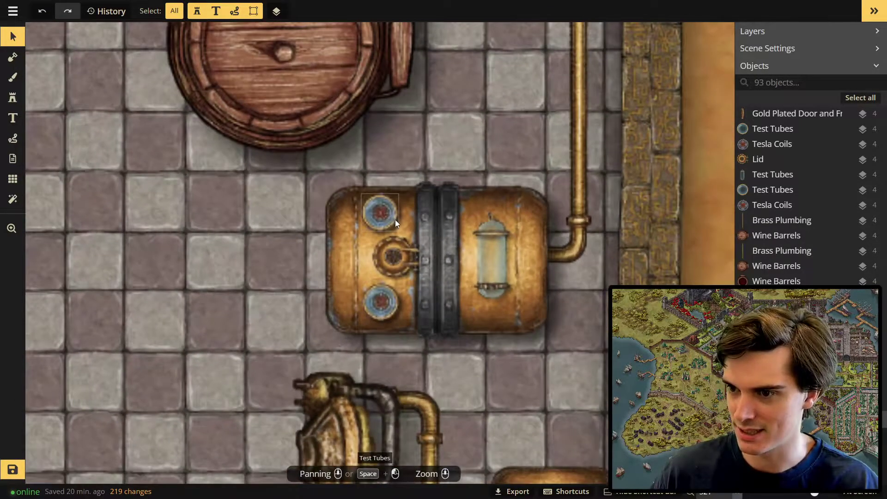
pyautogui.scroll(3, 397, 223)
pyautogui.click(383, 213)
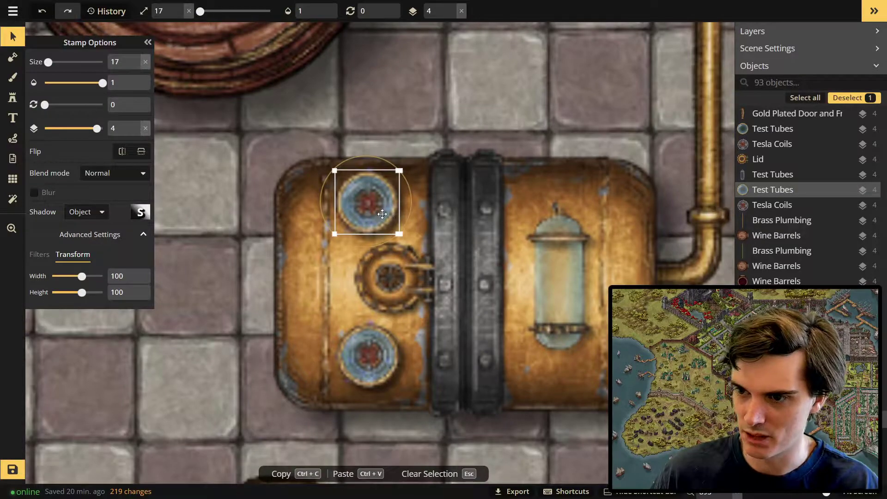
pyautogui.click(401, 211)
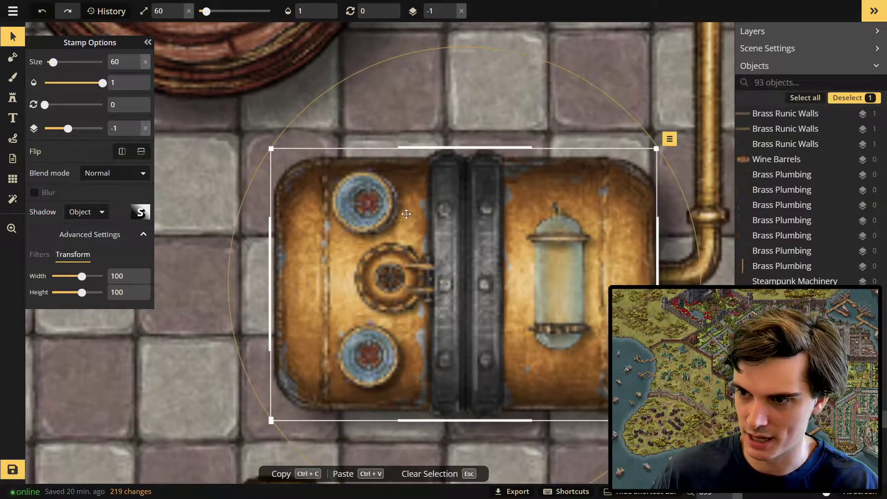
pyautogui.hotkey('ctrl', 'z')
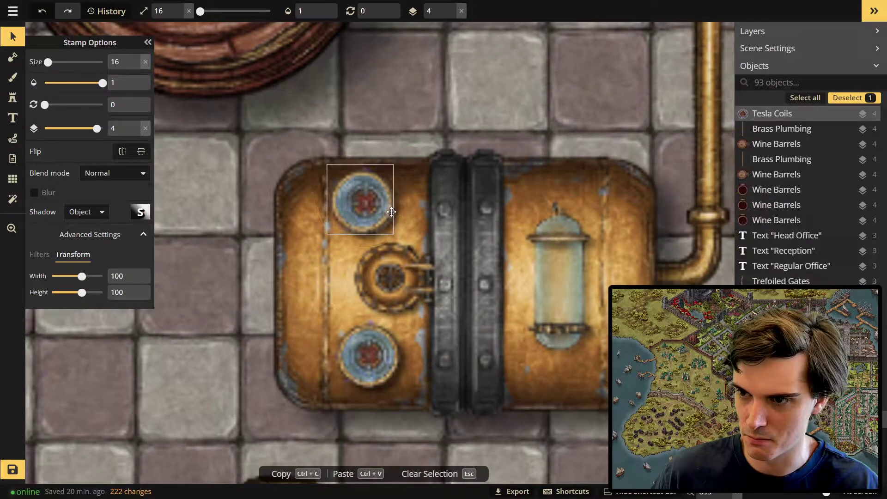
pyautogui.click(238, 274)
# - Nudge the boiler's south round test tube and its Tesla coil slightly west to line up with the north pair
pyautogui.scroll(-2, 239, 272)
pyautogui.scroll(2, 270, 300)
pyautogui.click(343, 350)
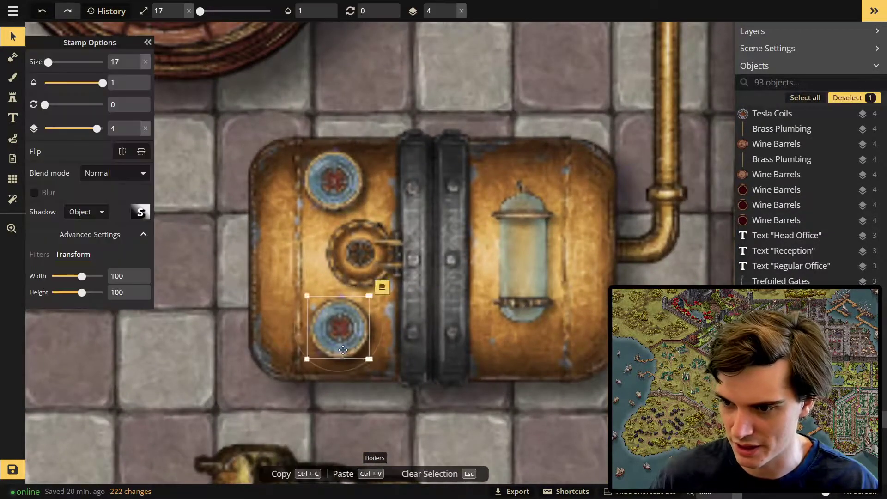
pyautogui.moveTo(343, 350); pyautogui.dragTo(339, 354)
pyautogui.click(363, 311)
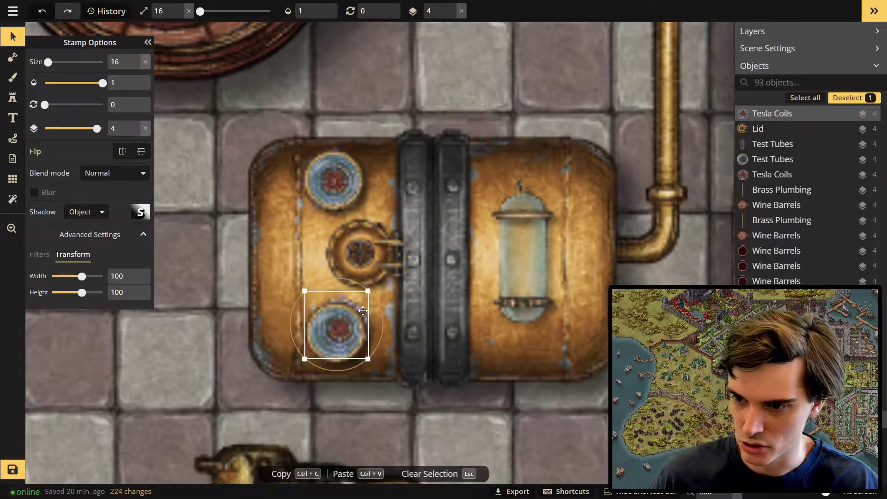
pyautogui.click(178, 314)
pyautogui.scroll(-4, 204, 349)
pyautogui.moveTo(317, 314); pyautogui.dragTo(315, 314)
pyautogui.click(383, 376)
# - Place the silver Steampunk Machinery variant at size 157, rotated to 90, in the open floor west of the pipework
pyautogui.scroll(-5, 382, 369)
pyautogui.moveTo(382, 370); pyautogui.dragTo(387, 220, button='middle')
pyautogui.click(12, 97)
pyautogui.click(41, 191)
pyautogui.click(101, 84)
pyautogui.scroll(3, 329, 173)
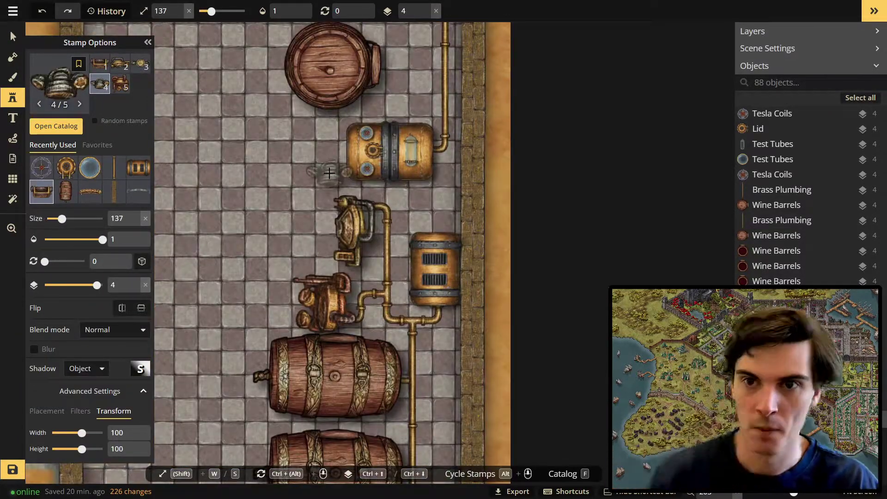
pyautogui.press('w')
pyautogui.press('w')
pyautogui.scroll(3, 292, 179)
pyautogui.click(292, 147)
pyautogui.moveTo(343, 116); pyautogui.dragTo(325, 195)
pyautogui.moveTo(292, 147); pyautogui.dragTo(276, 248)
# - Move the copper machine to the west side of the banded boiler and put the silver machine in its former spot
pyautogui.click(13, 36)
pyautogui.moveTo(369, 237); pyautogui.dragTo(267, 184)
pyautogui.moveTo(336, 349); pyautogui.dragTo(316, 142)
pyautogui.moveTo(268, 182); pyautogui.dragTo(374, 246)
pyautogui.moveTo(274, 250); pyautogui.dragTo(349, 344)
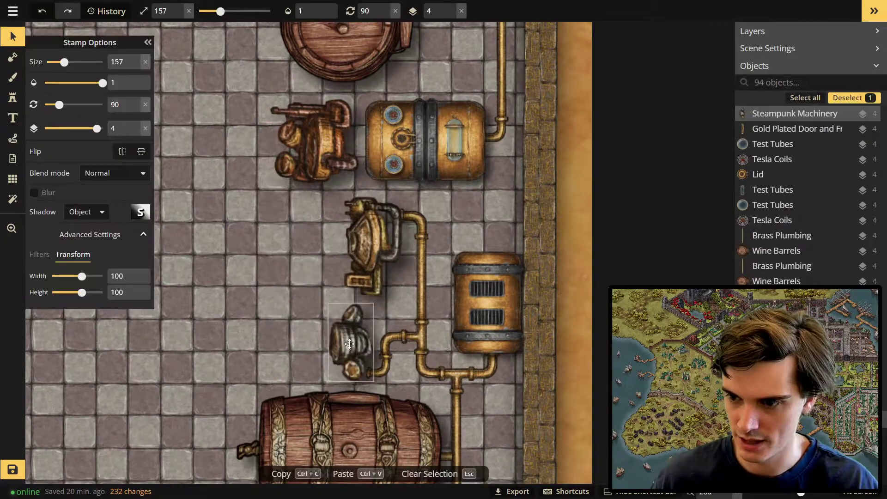
# - Delete the two curved brass pipe pieces between the silver machine and the pipe tee
pyautogui.click(380, 370)
pyautogui.press('Delete')
pyautogui.click(391, 341)
pyautogui.press('Delete')
# - Shift the silver machine west and align it with the open branch of the pipe tee
pyautogui.click(13, 97)
pyautogui.keyDown('alt'); pyautogui.scroll(-1, 391, 213); pyautogui.keyUp('alt')
pyautogui.scroll(4, 363, 323)
pyautogui.moveTo(364, 331); pyautogui.dragTo(386, 300, button='right')
pyautogui.click(13, 36)
pyautogui.moveTo(356, 318); pyautogui.dragTo(323, 310)
# - Connect the silver machine to the pipe tee with a shrunken horizontal piece of straight brass plumbing
pyautogui.click(13, 97)
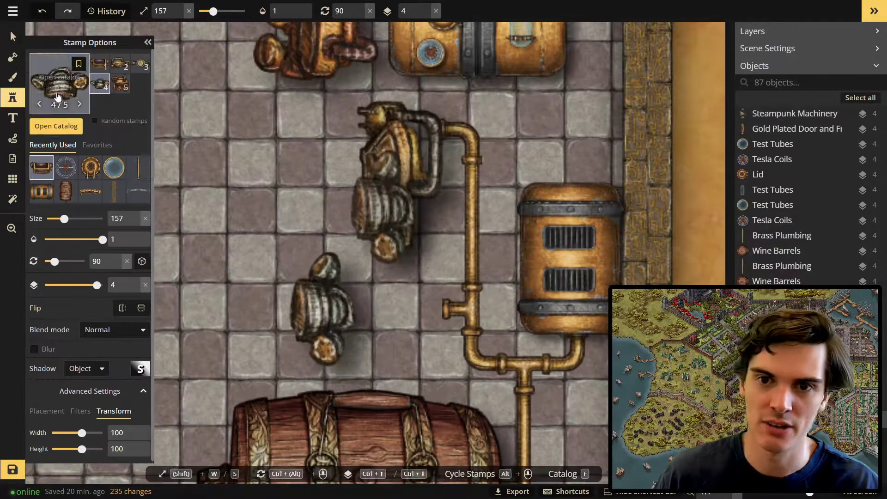
pyautogui.click(139, 167)
pyautogui.scroll(1, 110, 75)
pyautogui.click(140, 66)
pyautogui.click(376, 308)
pyautogui.press('s')
pyautogui.press('s')
pyautogui.press('s')
pyautogui.press('s')
pyautogui.press('s')
pyautogui.press('s')
# - Move the copper machine slightly west to leave a gap for piping beside the banded boiler
pyautogui.click(12, 37)
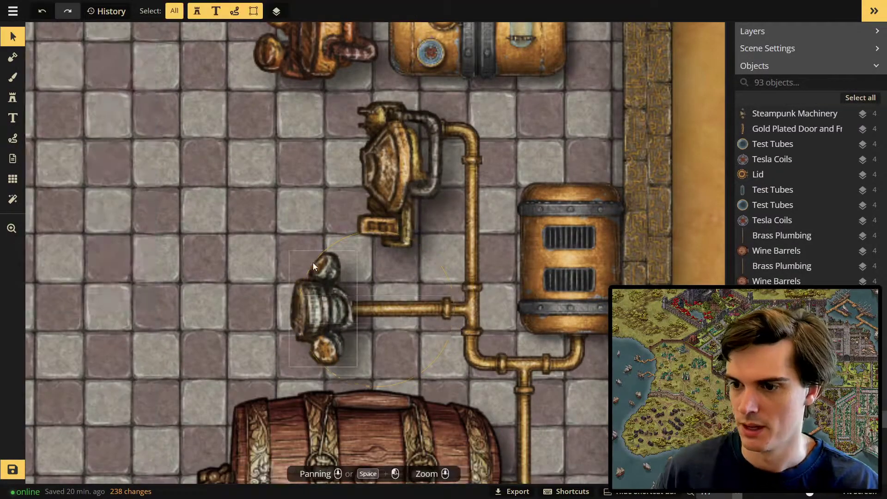
pyautogui.scroll(-2, 320, 42)
pyautogui.moveTo(320, 43); pyautogui.dragTo(309, 210, button='right')
pyautogui.click(309, 210)
pyautogui.moveTo(309, 210); pyautogui.dragTo(290, 210)
pyautogui.scroll(3, 259, 199)
# - Place a reduced brass elbow pipe in the gap between the copper machine and the banded boiler and adjust its rotation
pyautogui.click(13, 98)
pyautogui.click(100, 84)
pyautogui.click(368, 206)
pyautogui.press('s')
pyautogui.press('s')
pyautogui.press('s')
pyautogui.press('s')
pyautogui.press('s')
pyautogui.press('s')
pyautogui.press('s')
pyautogui.press('s')
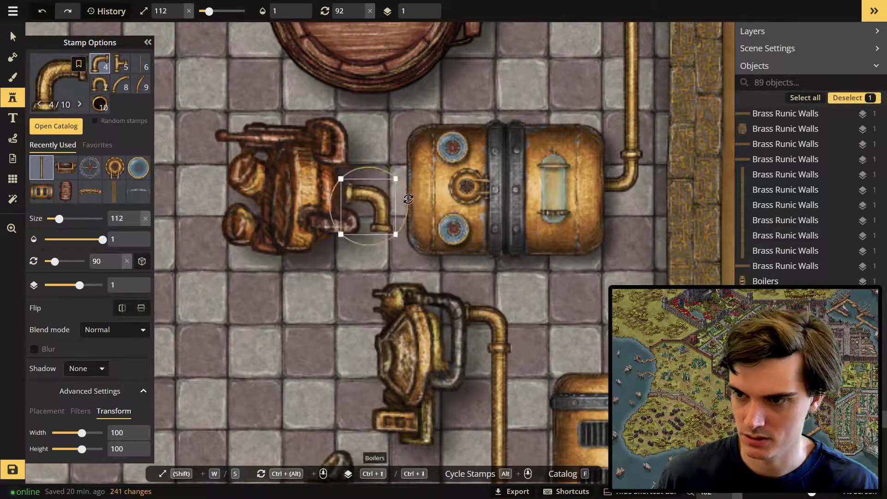
pyautogui.click(373, 180)
pyautogui.click(127, 261)
pyautogui.moveTo(373, 180); pyautogui.dragTo(386, 196)
# - Arrange brass elbows into an S-bend joining the copper machine's outlet to the banded boiler's west side
pyautogui.click(13, 37)
pyautogui.click(393, 234)
pyautogui.press('Delete')
pyautogui.scroll(2, 395, 187)
pyautogui.moveTo(394, 187); pyautogui.dragTo(375, 213, button='right')
pyautogui.moveTo(376, 213); pyautogui.dragTo(381, 220)
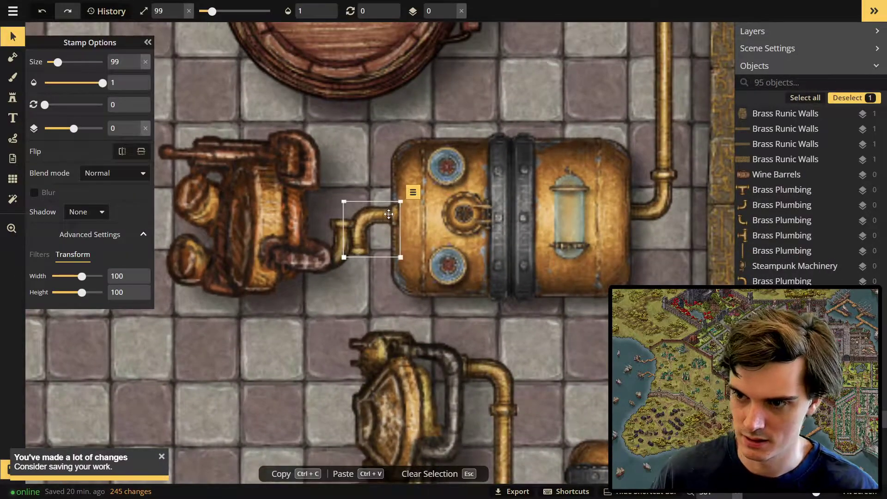
pyautogui.press('q')
pyautogui.press('q')
pyautogui.moveTo(337, 267); pyautogui.dragTo(356, 264)
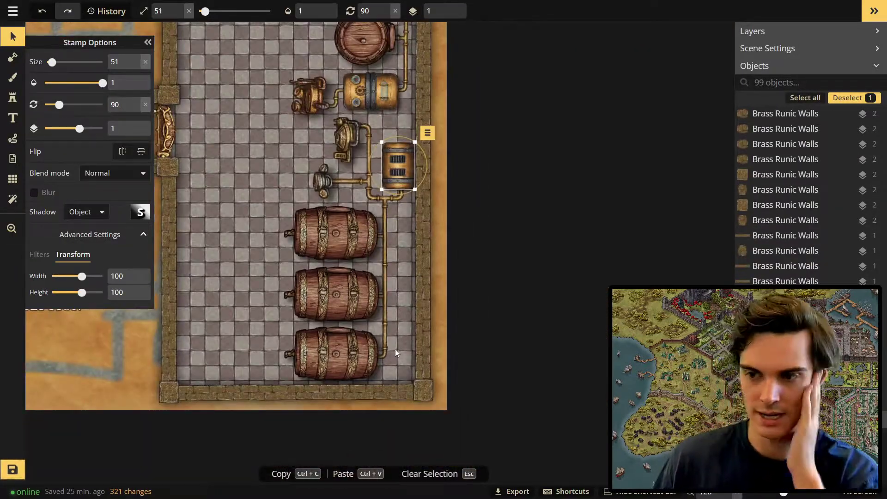
# - Delete one open wine barrel by the north wall and move its neighbour east into the gap
pyautogui.scroll(-4, 412, 303)
pyautogui.moveTo(397, 304); pyautogui.dragTo(390, 458, button='right')
pyautogui.scroll(1, 407, 354)
pyautogui.click(364, 162)
pyautogui.press('Delete')
pyautogui.moveTo(315, 154); pyautogui.dragTo(364, 155)
# - Search the stamp catalog for "ladder" and place the second Tavern ladder variant at size 44 against both open wine barrels' facing sides
pyautogui.scroll(1, 341, 171)
pyautogui.click(13, 97)
pyautogui.click(70, 76)
pyautogui.write('ladder')
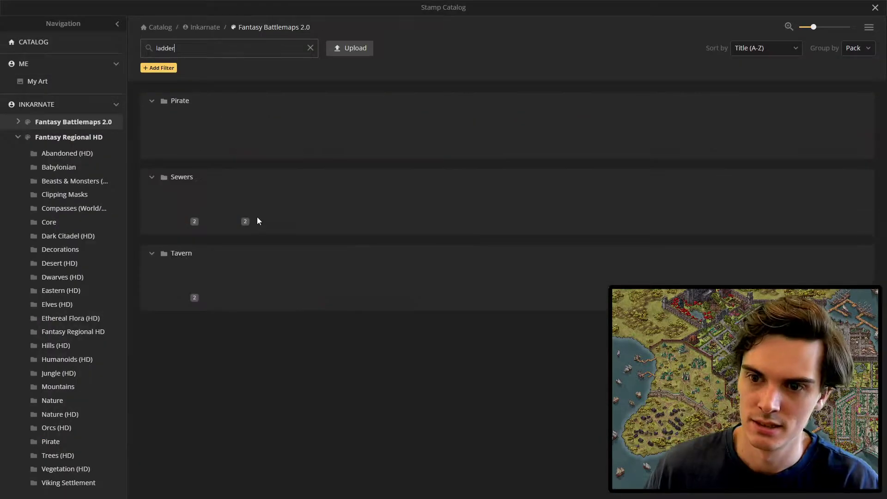
pyautogui.click(174, 285)
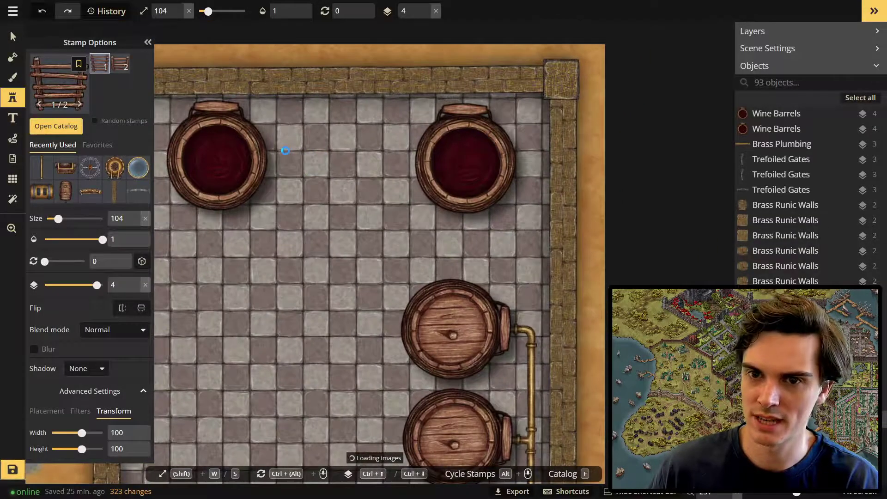
pyautogui.click(120, 63)
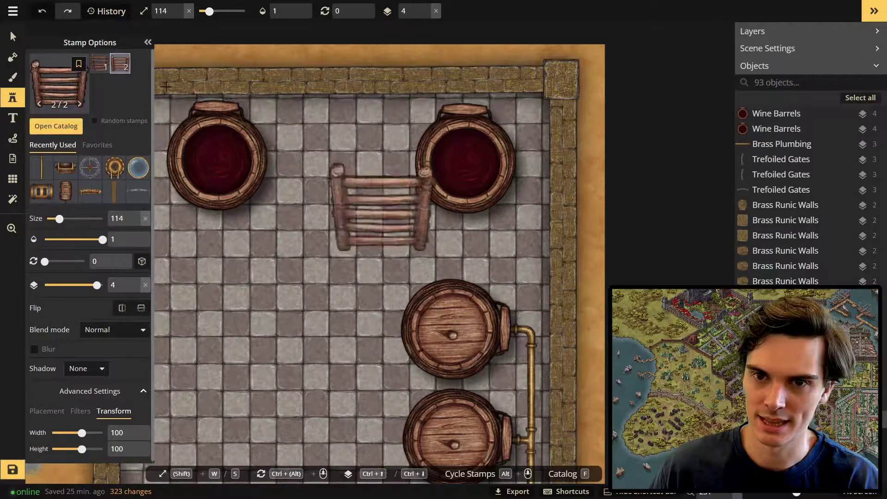
pyautogui.click(306, 164)
pyautogui.moveTo(372, 193); pyautogui.dragTo(318, 140)
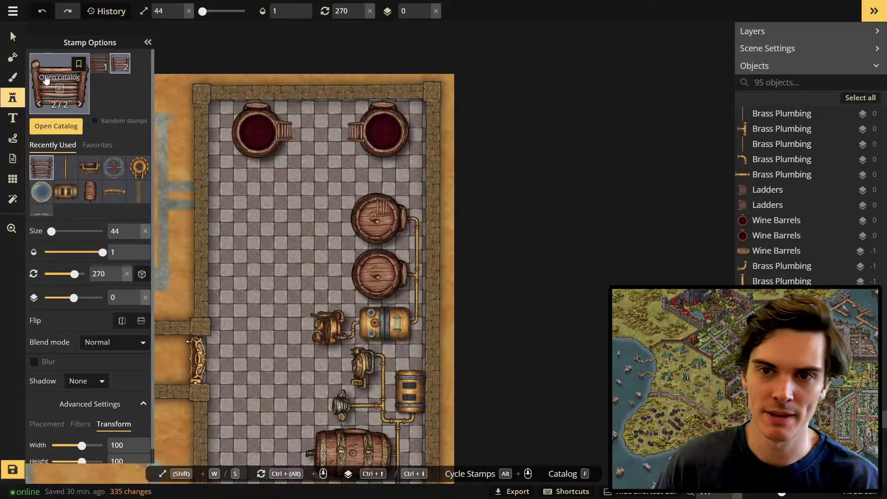
# - Place the second wooden stairs variant at size 55 on layer -2 against the south edge of the plank walkway
pyautogui.press('f')
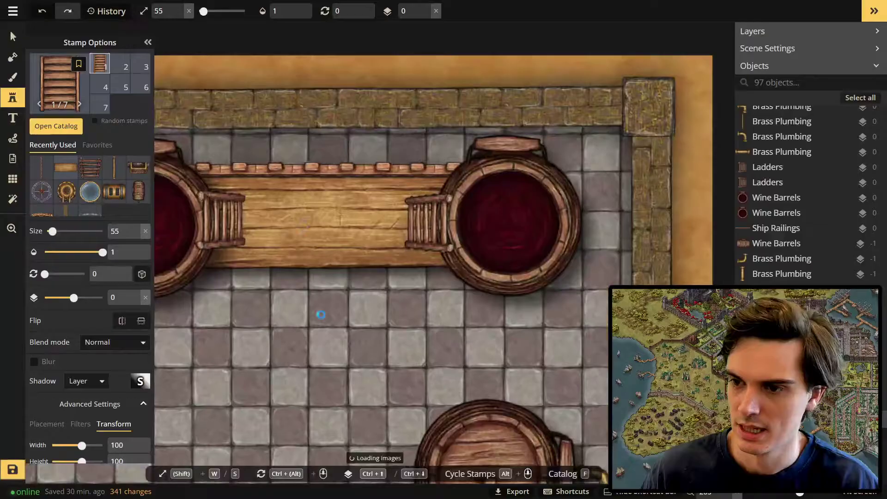
pyautogui.moveTo(320, 313); pyautogui.dragTo(300, 231, button='middle')
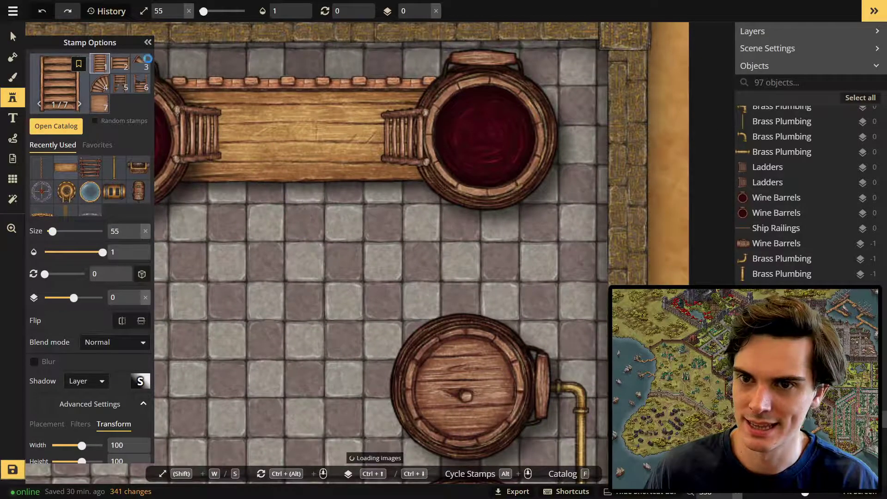
pyautogui.click(121, 64)
pyautogui.click(304, 213)
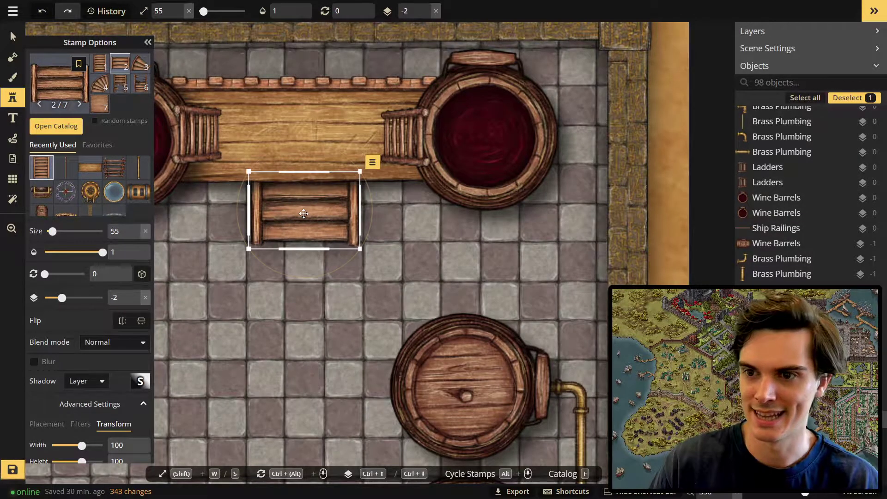
pyautogui.moveTo(302, 215); pyautogui.dragTo(294, 215)
pyautogui.click(295, 216)
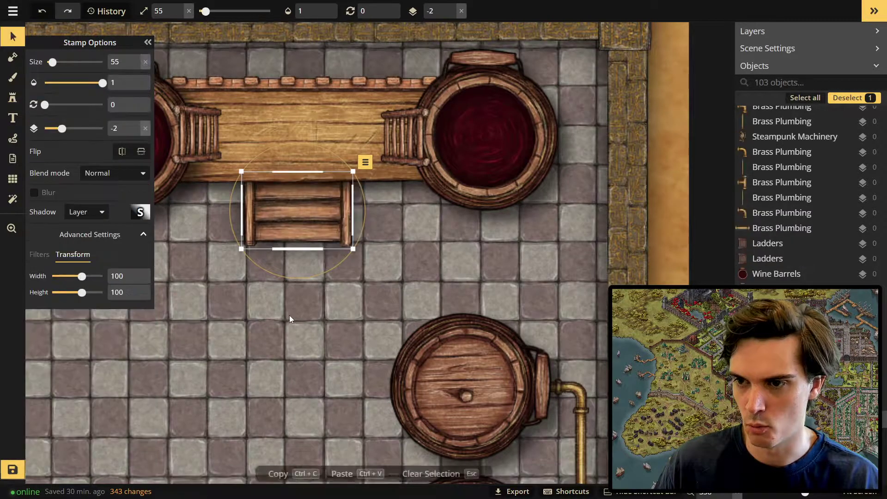
pyautogui.press('Escape')
pyautogui.scroll(-4, 312, 302)
pyautogui.scroll(-5, 192, 397)
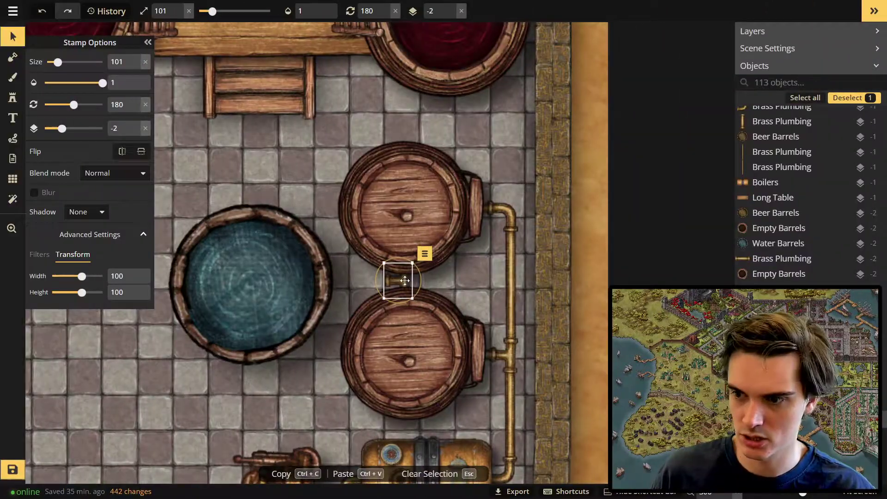
# - Place a straight brass pipe at size 101, rotation 91, layer -2 to link the large water barrel with the pipe between the beer barrels
pyautogui.click(13, 98)
pyautogui.keyDown('ctrl'); pyautogui.scroll(-6, 351, 221); pyautogui.keyUp('ctrl')
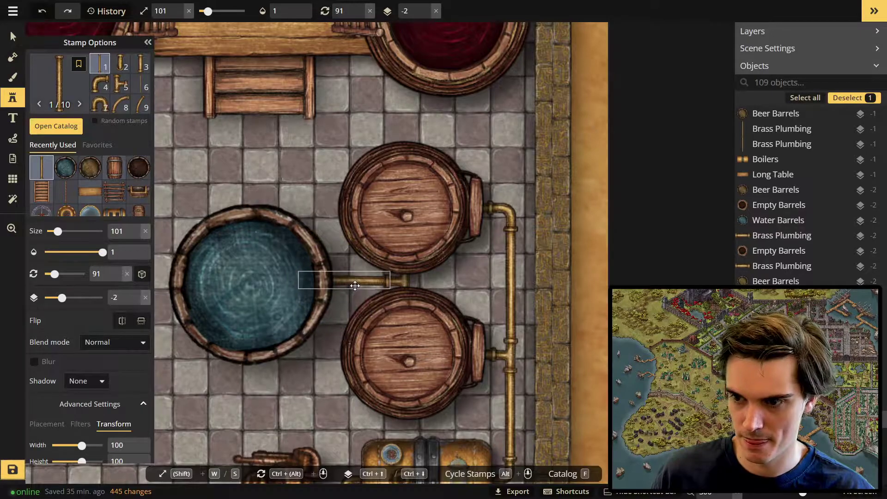
pyautogui.click(355, 285)
# - Raise the large water barrel to layer -1 so it covers the end of the new pipe
pyautogui.press('v')
pyautogui.scroll(-2, 348, 281)
pyautogui.click(277, 328)
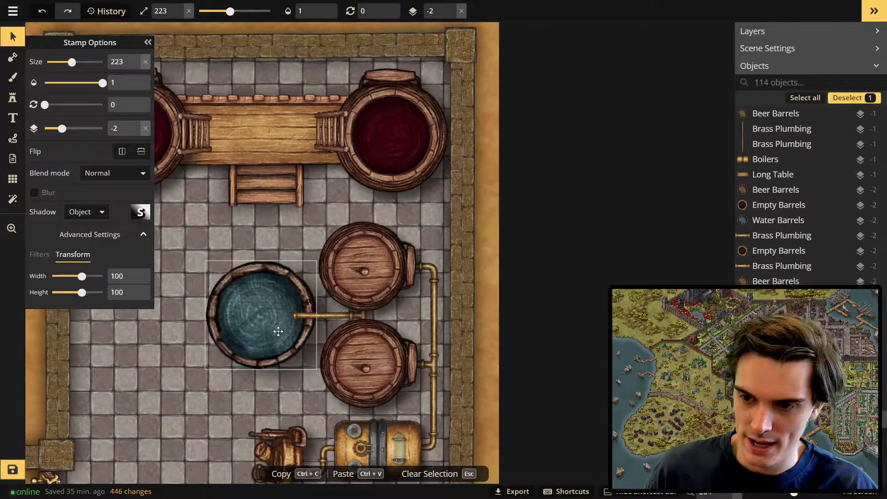
pyautogui.press('pageup')
pyautogui.scroll(-5, 249, 349)
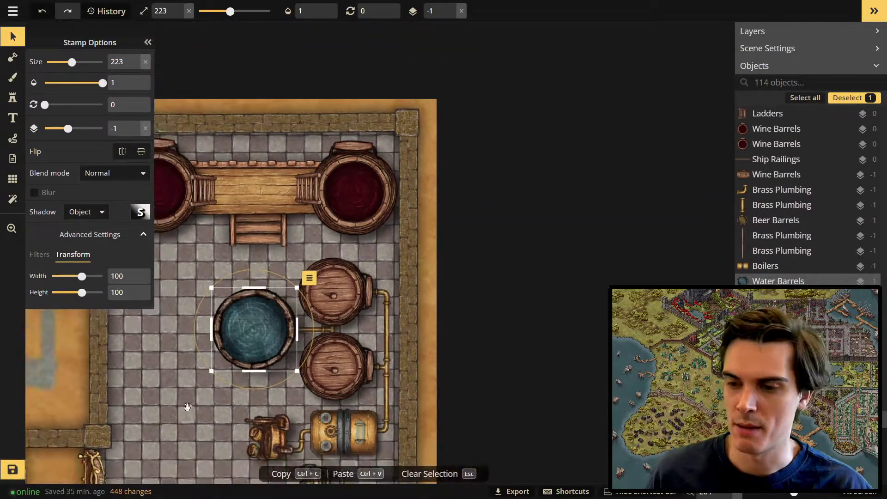
pyautogui.press('Escape')
# - Delete the small water barrel in the Brewery's southwest corner
pyautogui.moveTo(286, 342); pyautogui.dragTo(289, 245, button='middle')
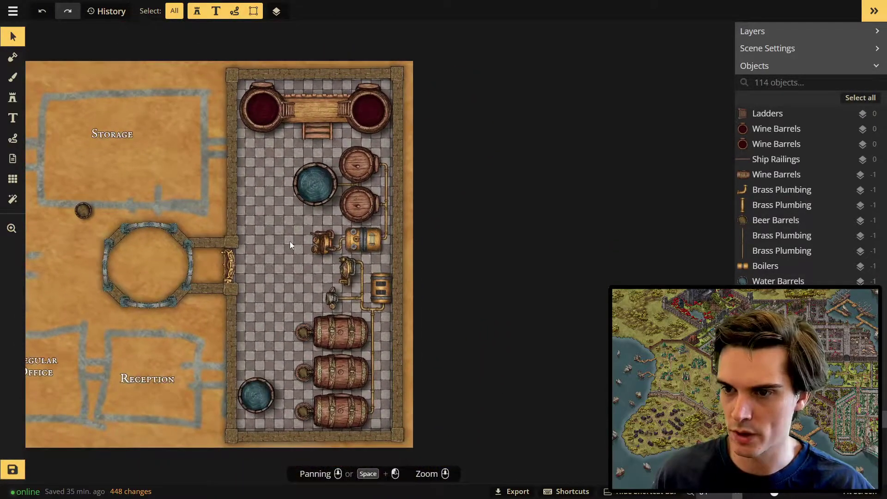
pyautogui.click(269, 405)
pyautogui.press('Delete')
# - Open the stamp catalog and replace the "barrels" search with a new search
pyautogui.scroll(1, 259, 397)
pyautogui.scroll(1, 258, 395)
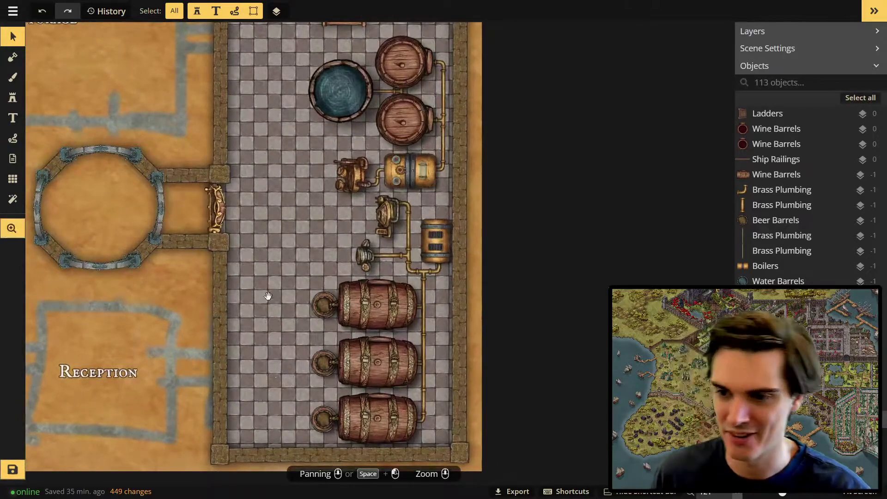
pyautogui.scroll(-3, 218, 431)
pyautogui.moveTo(259, 399); pyautogui.dragTo(268, 285, button='middle')
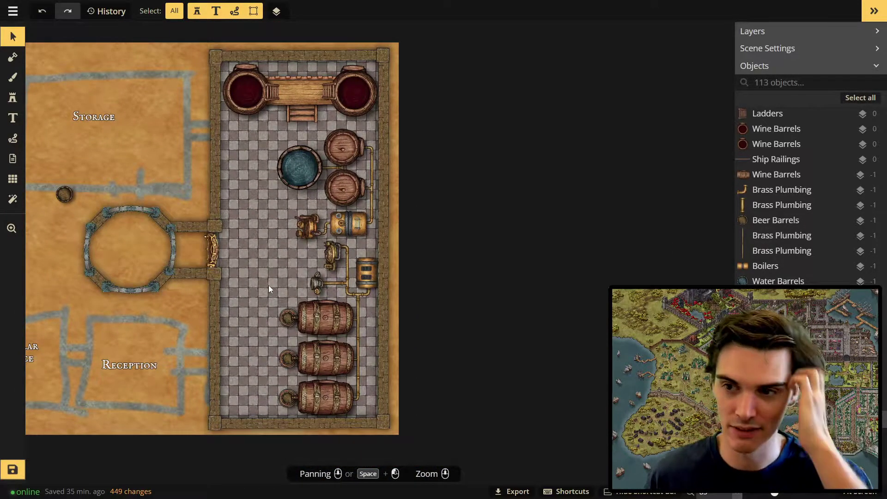
pyautogui.scroll(1, 269, 286)
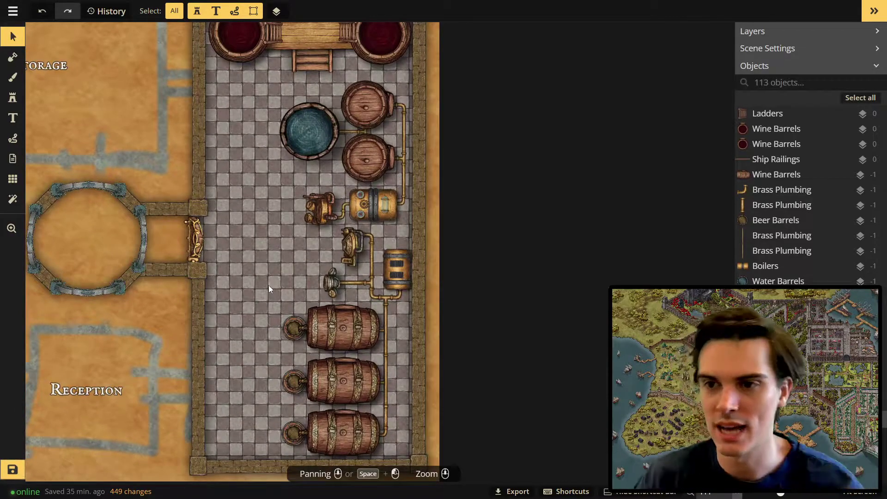
pyautogui.scroll(1, 269, 289)
pyautogui.moveTo(268, 242); pyautogui.dragTo(264, 287, button='middle')
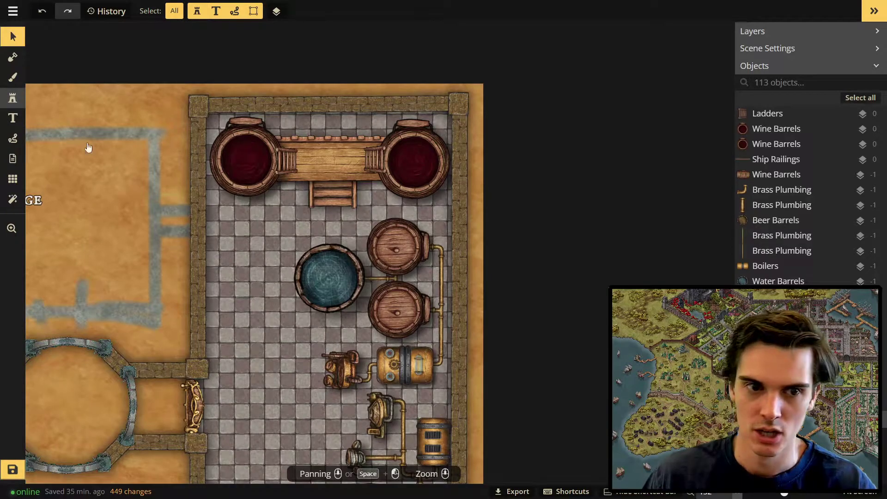
pyautogui.click(13, 98)
pyautogui.click(48, 80)
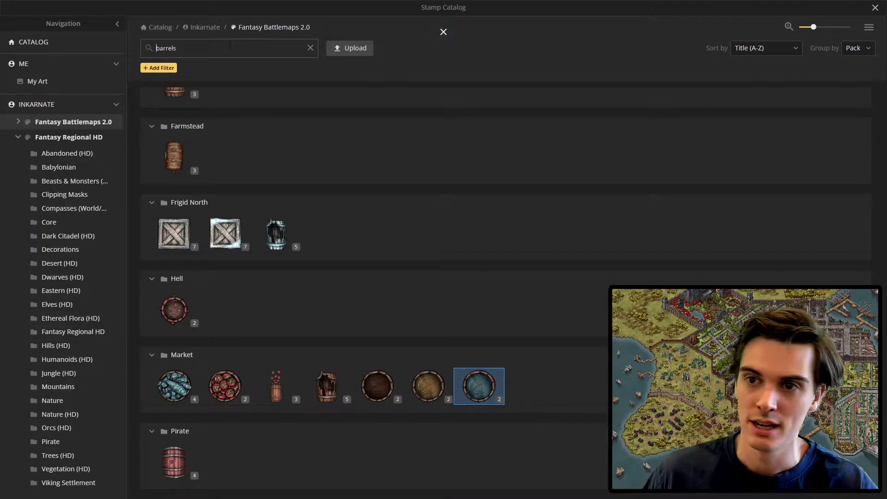
pyautogui.hotkey('ctrl', 'a')
pyautogui.write('s')
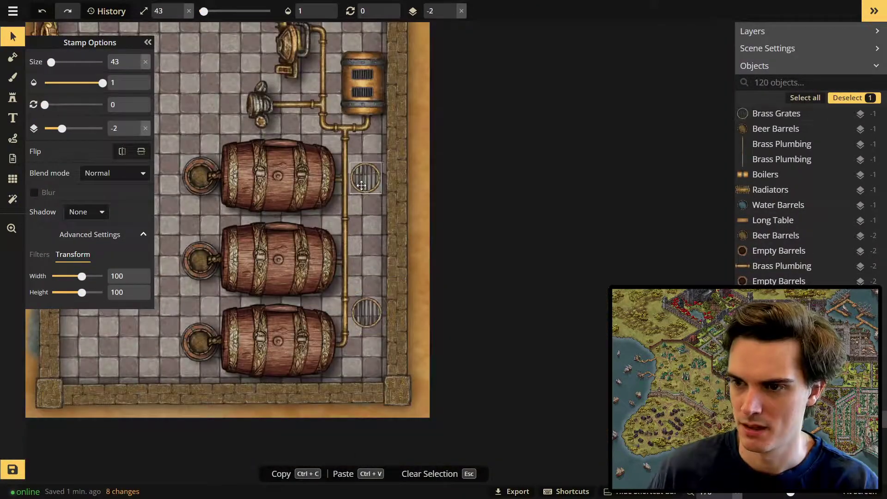
# - Space the four round brass grates evenly in a column between the vertical pipe and the east wall
pyautogui.moveTo(361, 185); pyautogui.dragTo(363, 191)
pyautogui.moveTo(368, 320); pyautogui.dragTo(367, 356)
pyautogui.moveTo(368, 285); pyautogui.dragTo(368, 298)
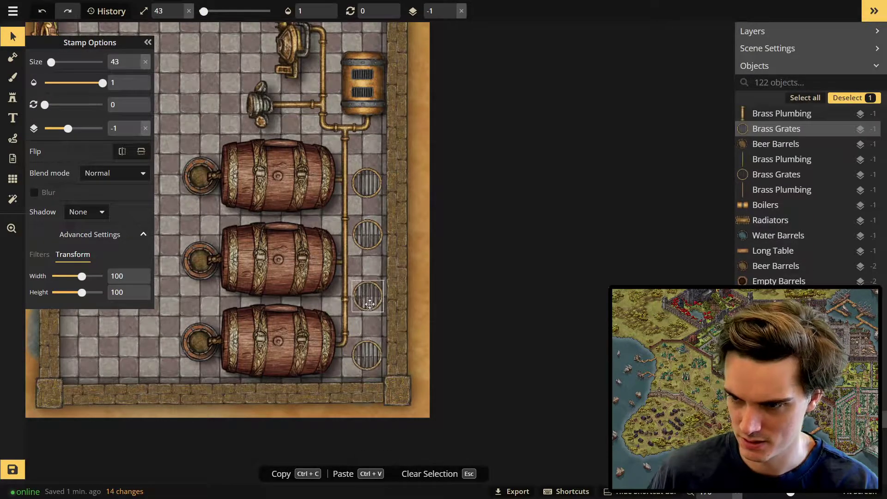
pyautogui.moveTo(369, 235); pyautogui.dragTo(368, 240)
pyautogui.moveTo(368, 183); pyautogui.dragTo(367, 163)
pyautogui.moveTo(367, 239); pyautogui.dragTo(367, 225)
pyautogui.moveTo(368, 298); pyautogui.dragTo(366, 287)
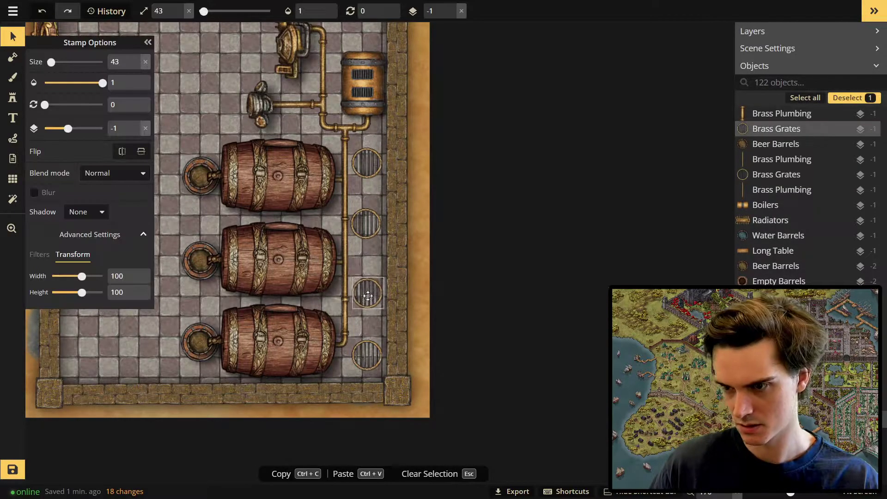
pyautogui.click(366, 223)
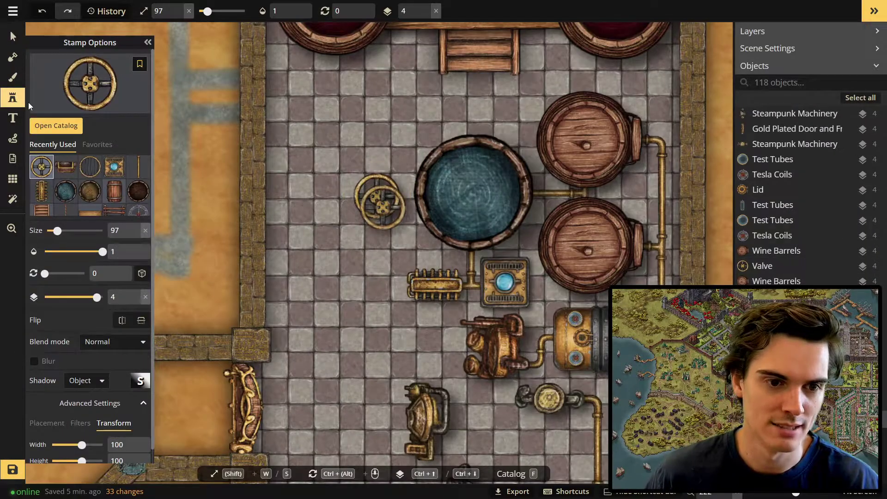
# - Place a straight brass pipe at size 97 on layer 3, running south from the valve wheel
pyautogui.click(138, 167)
pyautogui.scroll(3, 311, 262)
pyautogui.click(417, 233)
pyautogui.hotkey('ctrl', 'Down')
pyautogui.scroll(-2, 410, 258)
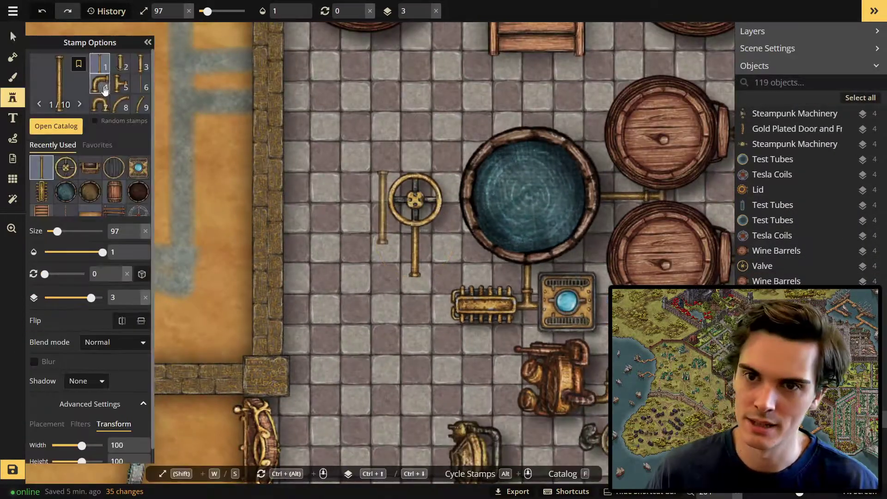
# - Place the fourth brass plumbing variant, an elbow rotated 270 degrees, below the valve wheel's pipe
pyautogui.click(103, 86)
pyautogui.scroll(1, 382, 208)
pyautogui.moveTo(105, 275); pyautogui.dragTo(77, 277)
pyautogui.write('270')
pyautogui.click(425, 300)
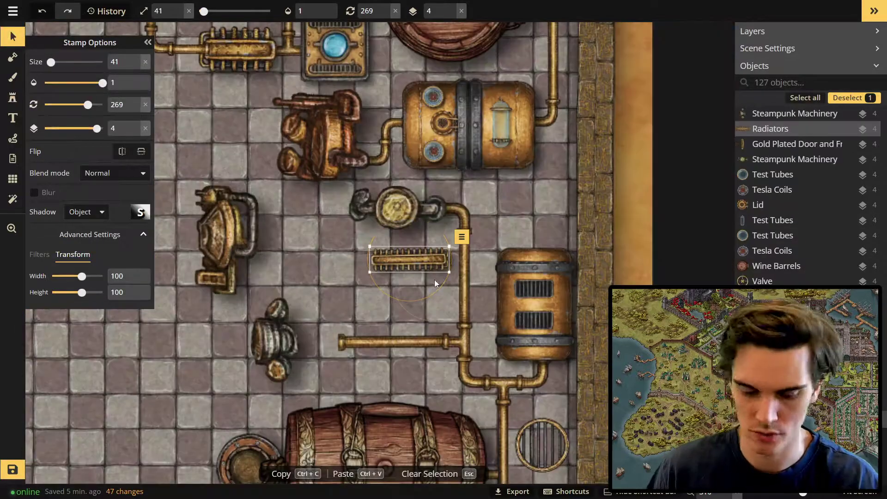
# - Duplicate the small horizontal radiator and place the copy directly south of the original
pyautogui.hotkey('ctrl', 'c')
pyautogui.hotkey('ctrl', 'v')
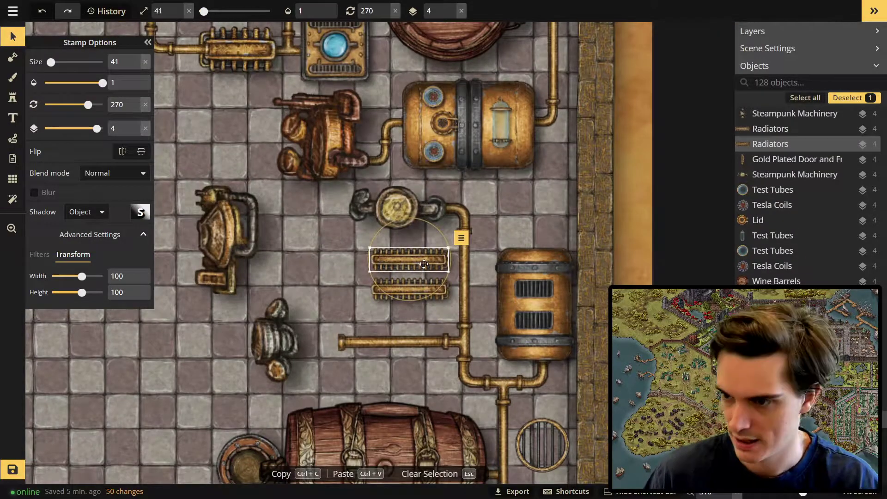
# - Attach a brass elbow at size 81, rotation 270 to the lower radiator's west end and add plumbing beside the upper radiator
pyautogui.click(13, 97)
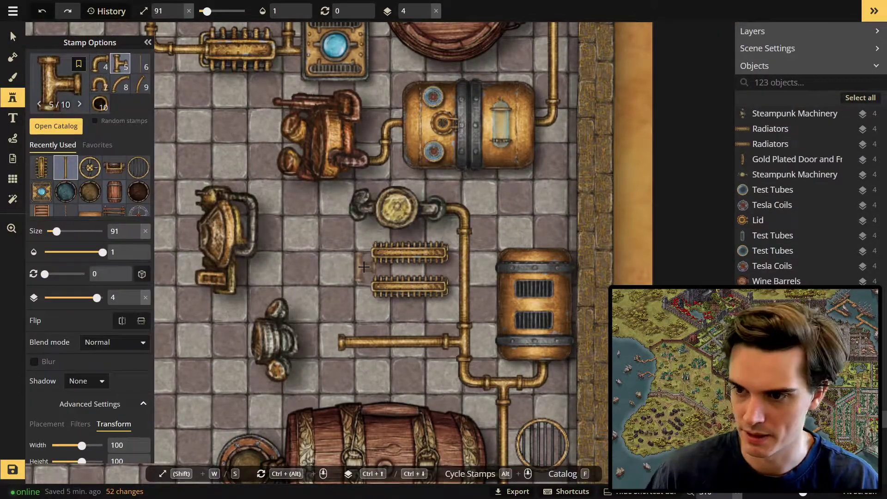
pyautogui.scroll(4, 364, 267)
pyautogui.click(102, 86)
pyautogui.click(339, 274)
pyautogui.moveTo(373, 234); pyautogui.dragTo(299, 231)
pyautogui.moveTo(338, 277); pyautogui.dragTo(356, 295)
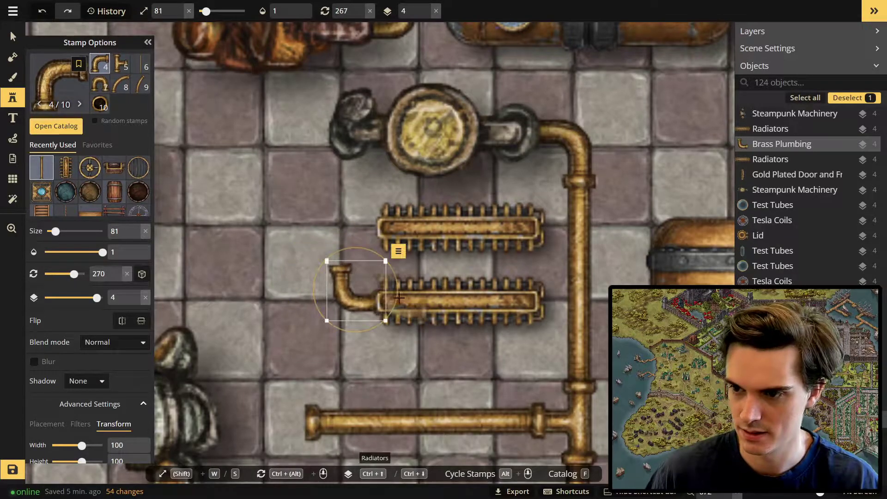
pyautogui.click(346, 225)
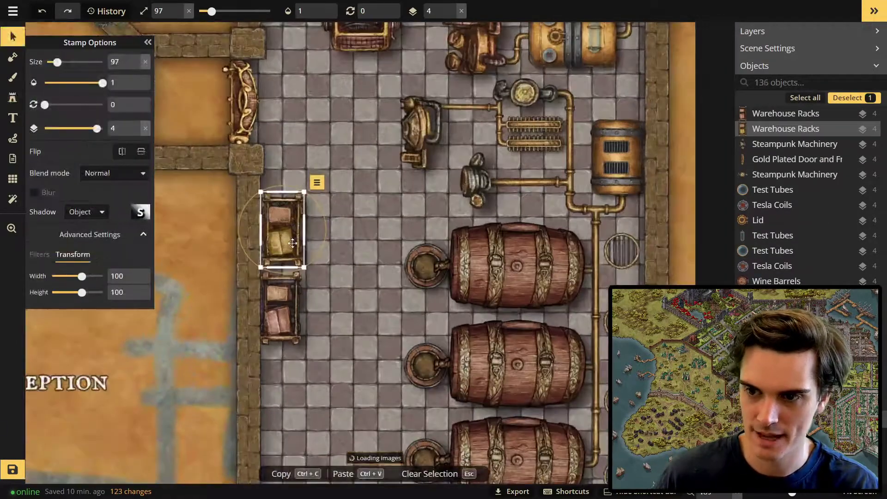
# - Place four upright lidded barrels, the second Barrels variant in slightly varied sizes, in a two-by-two cluster in the Brewery's southwest corner
pyautogui.moveTo(334, 371); pyautogui.dragTo(307, 211, button='right')
pyautogui.click(12, 98)
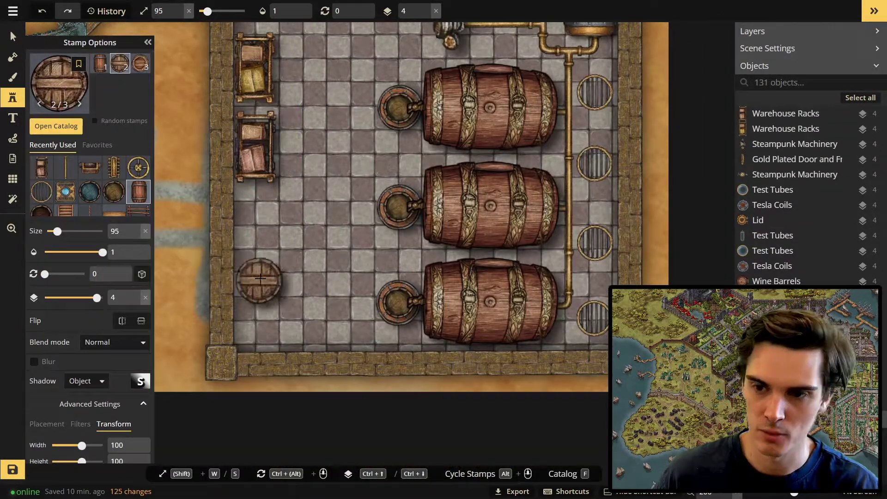
pyautogui.press('s')
pyautogui.press('s')
pyautogui.click(258, 327)
pyautogui.press('w')
pyautogui.click(258, 280)
pyautogui.click(306, 326)
pyautogui.click(305, 283)
# - Delete the cluster's southeast barrel and nudge the southwest barrel east to form a loose triangle
pyautogui.click(13, 36)
pyautogui.moveTo(306, 329); pyautogui.dragTo(325, 327)
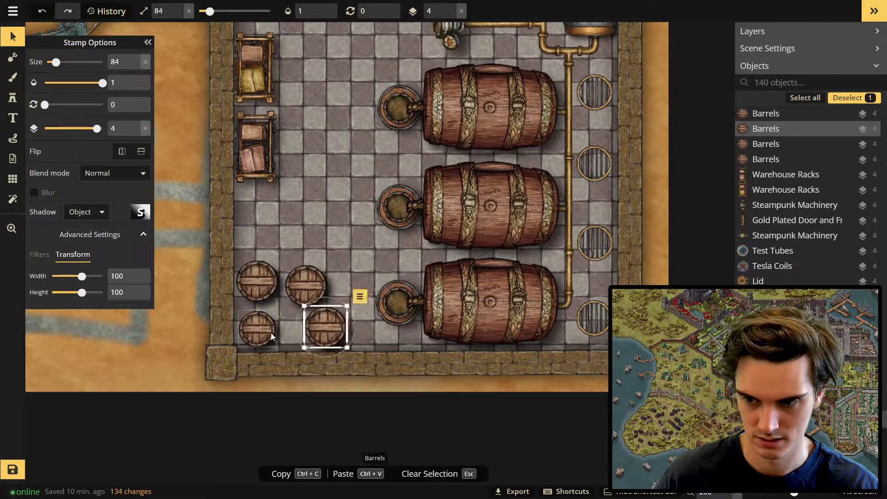
pyautogui.press('Delete')
pyautogui.moveTo(257, 327); pyautogui.dragTo(269, 326)
pyautogui.press('Escape')
# - Paint two short corridor walls between the octagonal hall and Reception with the grey-green texture and the round brush at size 31
pyautogui.scroll(-6, 303, 312)
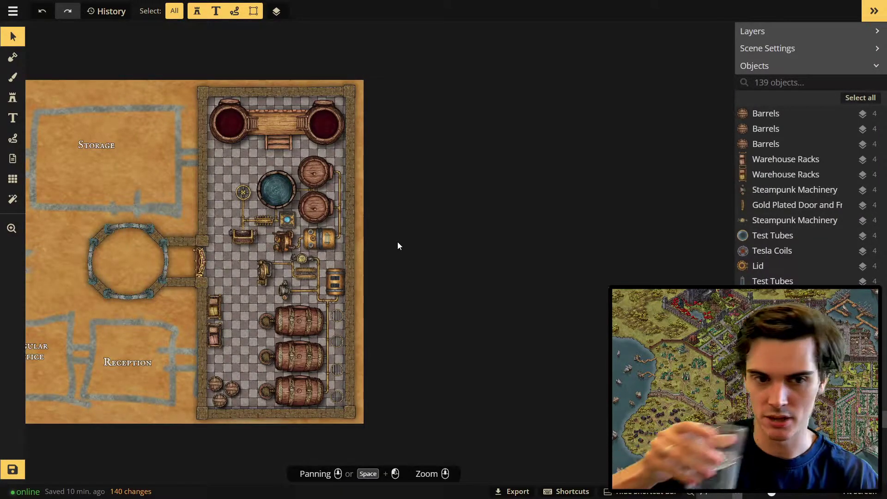
pyautogui.moveTo(138, 285); pyautogui.dragTo(253, 276, button='middle')
pyautogui.scroll(-1, 204, 393)
pyautogui.moveTo(196, 272); pyautogui.dragTo(207, 285, button='middle')
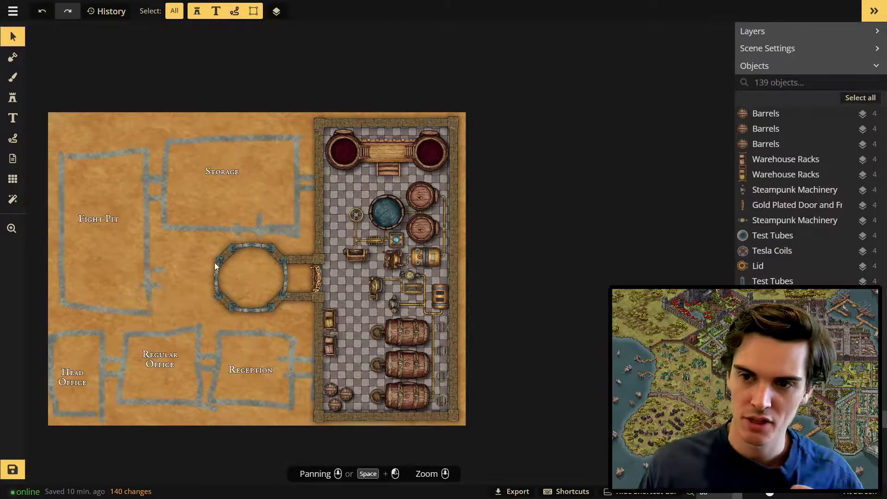
pyautogui.scroll(1, 214, 263)
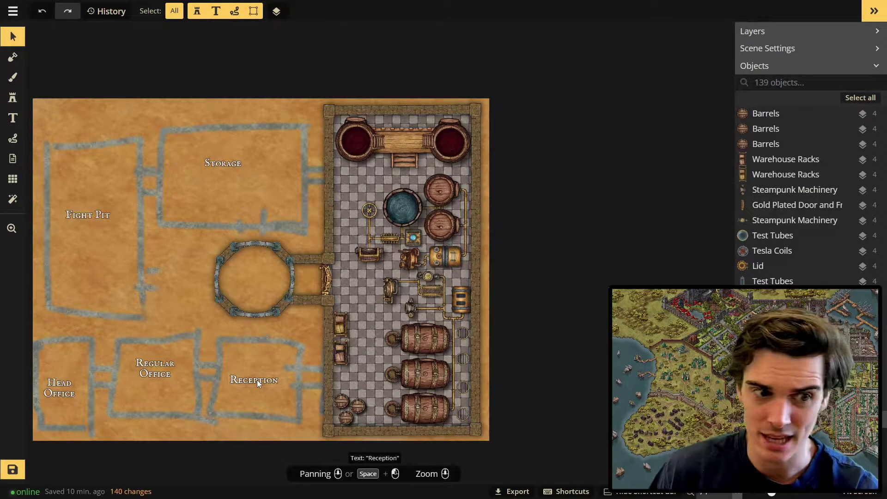
pyautogui.click(13, 78)
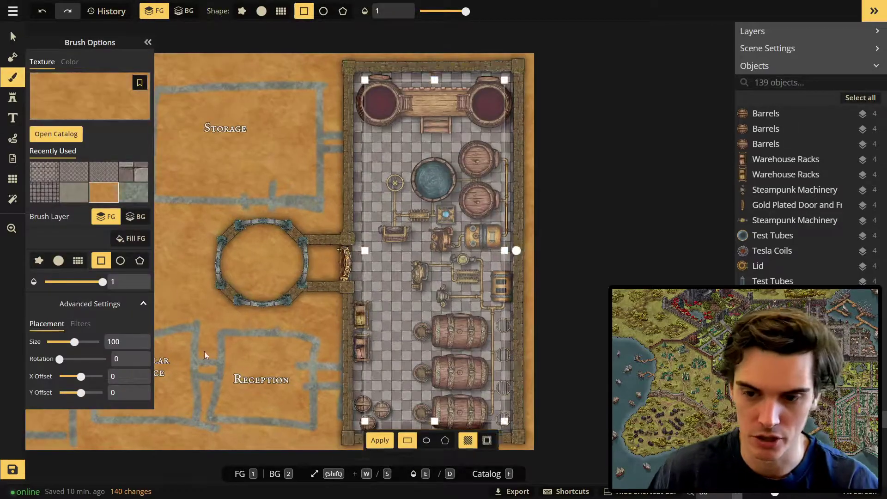
pyautogui.scroll(2, 204, 360)
pyautogui.moveTo(205, 370); pyautogui.dragTo(269, 369, button='right')
pyautogui.click(133, 192)
pyautogui.press('s')
pyautogui.moveTo(320, 291); pyautogui.dragTo(320, 314)
pyautogui.moveTo(346, 294); pyautogui.dragTo(346, 318)
# - Paint corridor walls from the octagonal hall west to the Fight Pit, with a branch south to the Regular Office
pyautogui.moveTo(277, 277); pyautogui.dragTo(383, 273, button='right')
pyautogui.moveTo(381, 226); pyautogui.dragTo(322, 223)
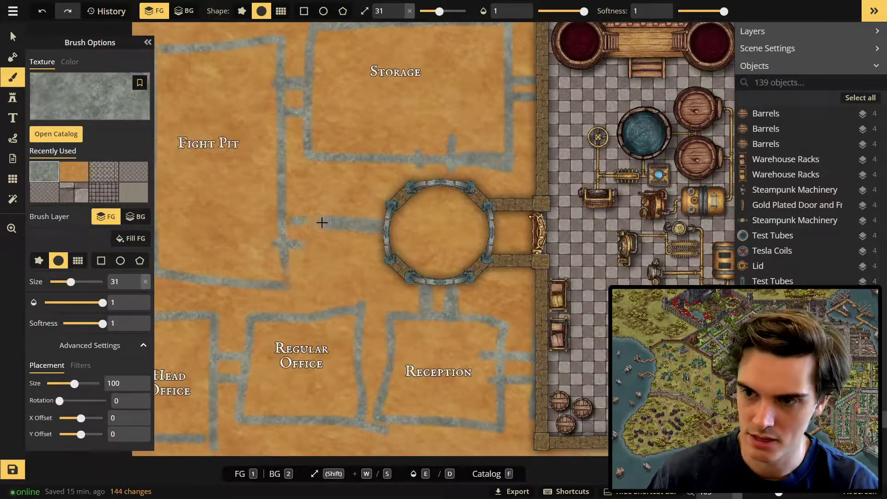
pyautogui.moveTo(303, 252); pyautogui.dragTo(313, 278)
pyautogui.moveTo(332, 278); pyautogui.dragTo(383, 253)
# - Examine the sketched corridors and the rooms around the octagonal hall
pyautogui.click(13, 37)
pyautogui.scroll(-3, 306, 298)
pyautogui.moveTo(379, 280); pyautogui.dragTo(310, 277, button='right')
pyautogui.scroll(-1, 343, 278)
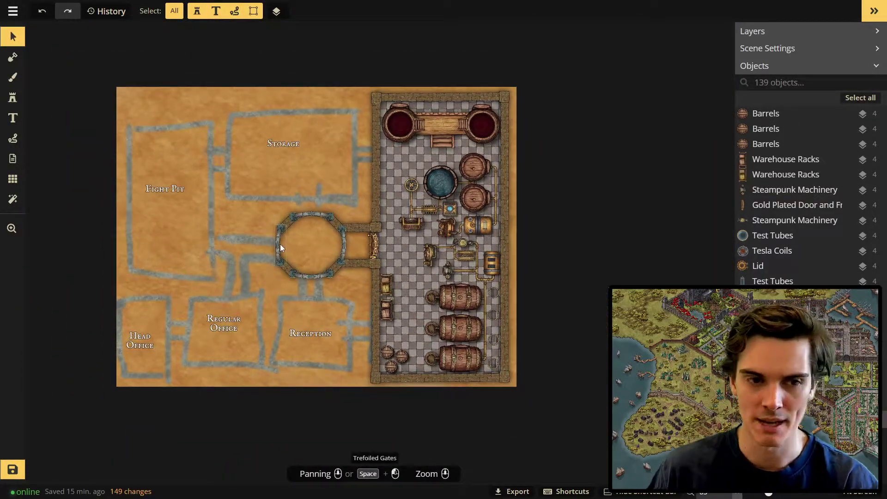
pyautogui.scroll(1, 280, 244)
pyautogui.moveTo(311, 183); pyautogui.dragTo(314, 229, button='right')
pyautogui.scroll(1, 315, 231)
pyautogui.scroll(1, 336, 190)
pyautogui.moveTo(337, 190); pyautogui.dragTo(279, 208, button='right')
pyautogui.scroll(-2, 279, 208)
pyautogui.moveTo(284, 182); pyautogui.dragTo(337, 182, button='right')
pyautogui.scroll(3, 336, 183)
pyautogui.click(12, 98)
pyautogui.click(408, 199)
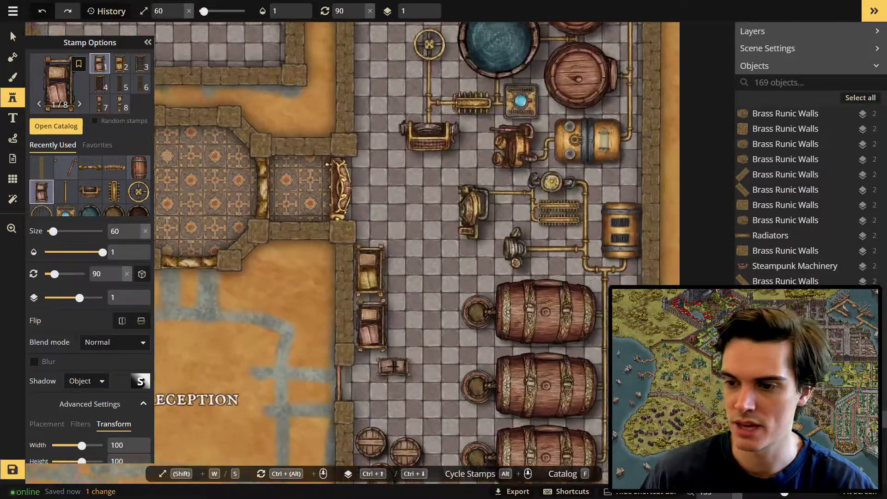
# - Take the Brewery's upper warehouse rack as reference and place the empty third rack variant at size 90 in Storage's southeast corner
pyautogui.press('Escape')
pyautogui.scroll(3, 367, 292)
pyautogui.click(373, 284)
pyautogui.scroll(1, 400, 338)
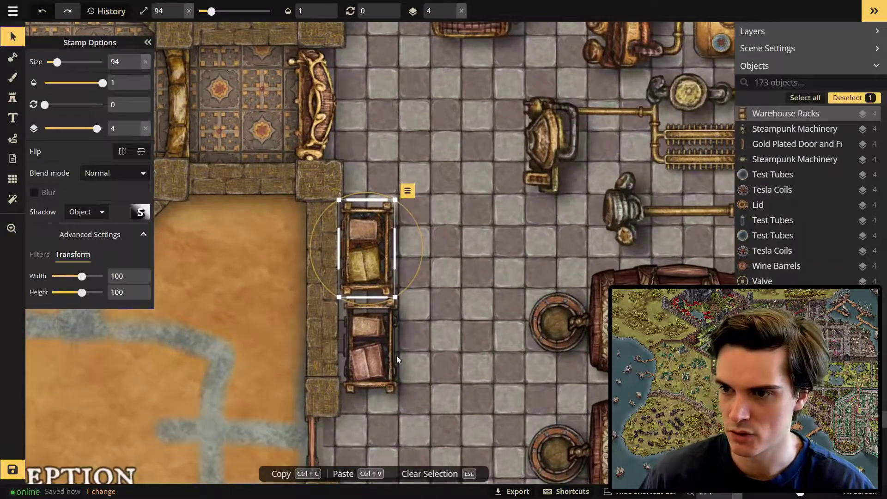
pyautogui.moveTo(250, 142); pyautogui.dragTo(434, 411, button='middle')
pyautogui.scroll(-3, 317, 212)
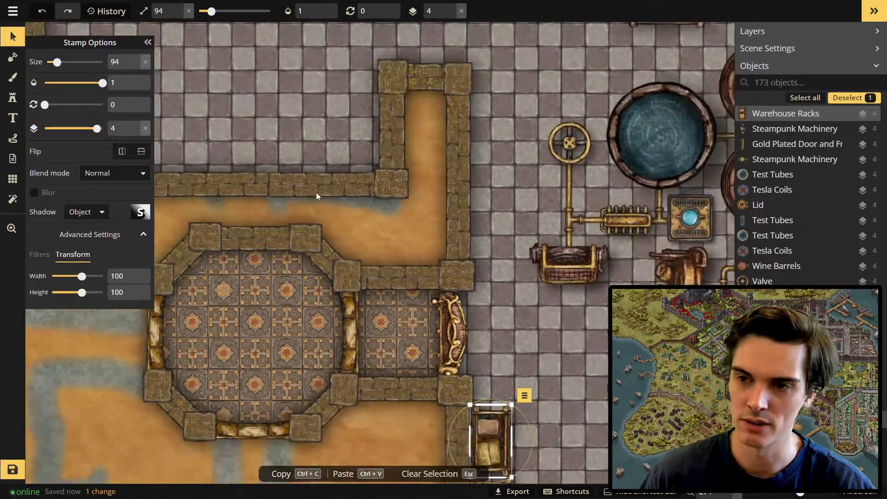
pyautogui.moveTo(317, 212); pyautogui.dragTo(403, 354, button='middle')
pyautogui.click(11, 99)
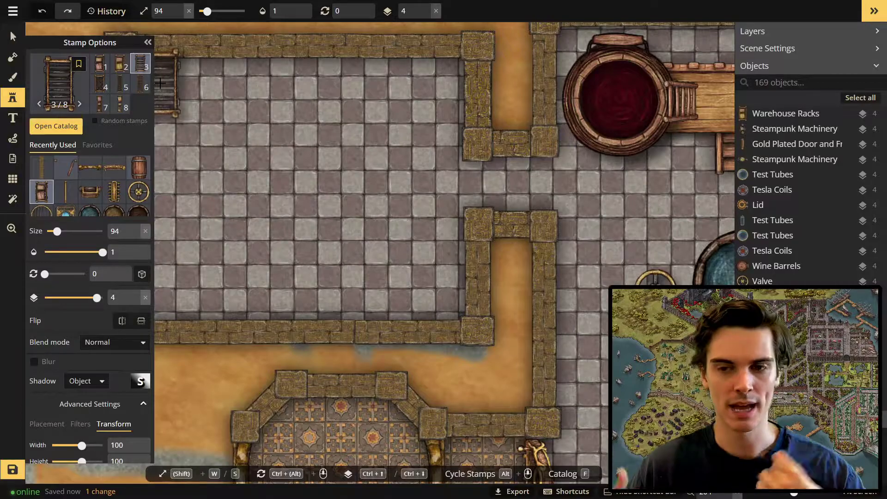
pyautogui.click(427, 284)
pyautogui.moveTo(427, 284); pyautogui.dragTo(416, 277, button='middle')
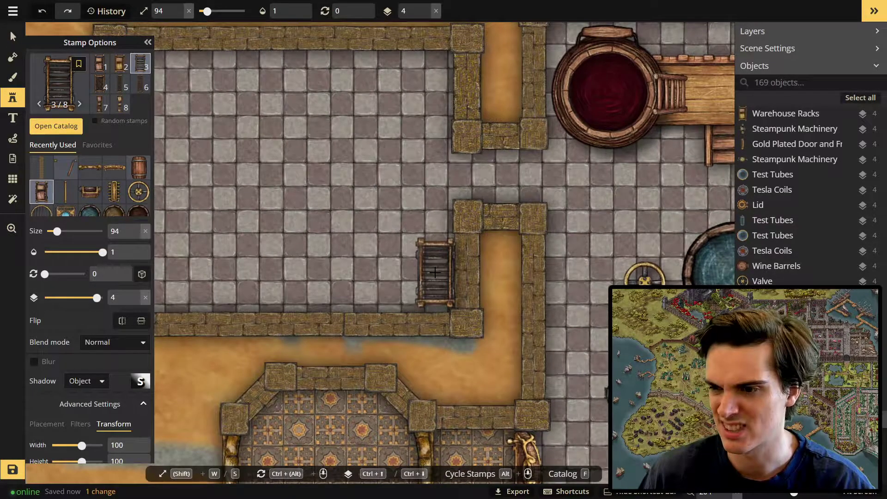
pyautogui.press('s')
pyautogui.click(434, 272)
# - Place another empty warehouse rack at size 90 in Storage's northeast corner, against the walls
pyautogui.moveTo(434, 273); pyautogui.dragTo(409, 336, button='middle')
pyautogui.click(404, 155)
pyautogui.moveTo(405, 155); pyautogui.dragTo(411, 152)
# - Try the filled second warehouse rack variant at size 90 along Storage's north wall, west of the empty rack
pyautogui.click(100, 64)
pyautogui.click(123, 68)
pyautogui.click(336, 152)
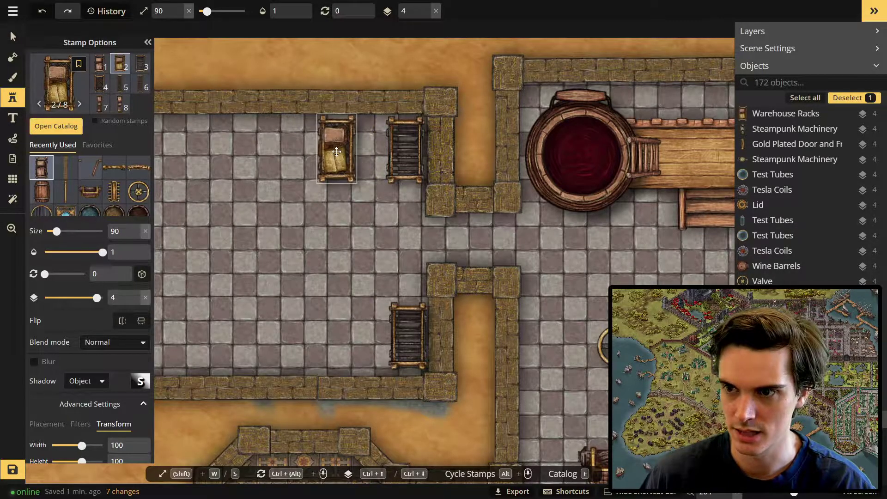
pyautogui.moveTo(335, 149); pyautogui.dragTo(334, 150)
pyautogui.moveTo(344, 196); pyautogui.dragTo(438, 216)
pyautogui.click(388, 171)
pyautogui.moveTo(383, 184); pyautogui.dragTo(301, 220)
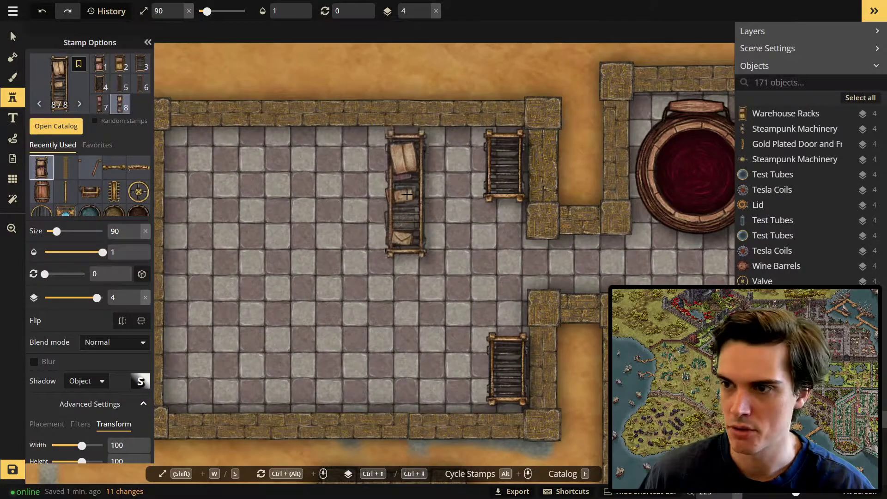
# - Place the long eighth warehouse rack variant at size 90 against both the north and south walls of Storage
pyautogui.click(409, 190)
pyautogui.click(409, 346)
pyautogui.click(329, 238)
pyautogui.moveTo(329, 238); pyautogui.dragTo(349, 198)
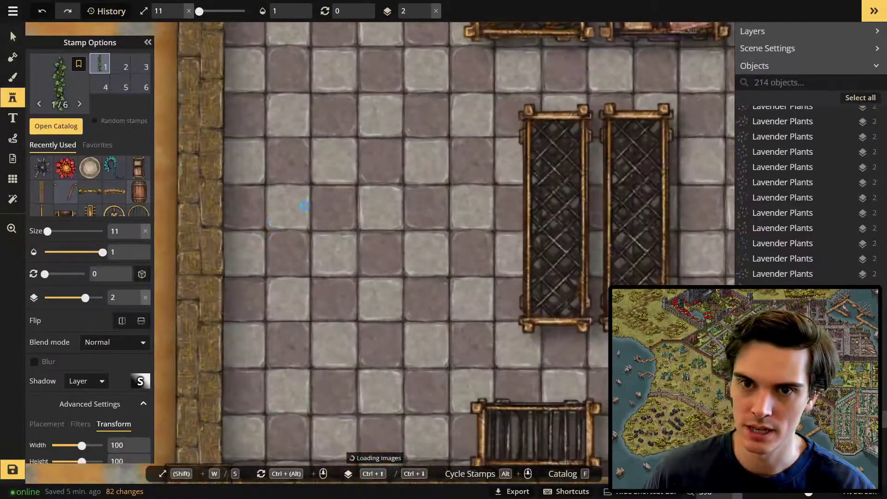
# - Review the furnished Storage room together with the Brewery, the octagonal hall and the surrounding sketched rooms
pyautogui.scroll(-8, 304, 205)
pyautogui.moveTo(400, 160); pyautogui.dragTo(375, 122, button='middle')
pyautogui.scroll(-1, 346, 253)
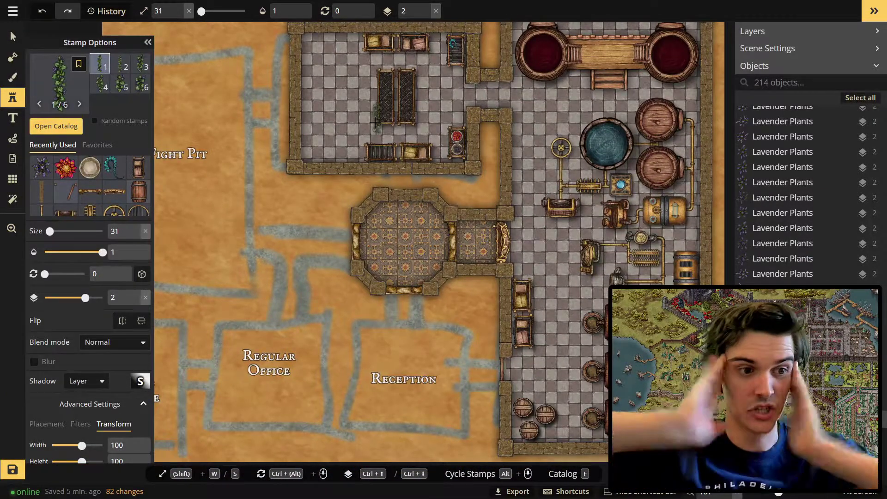
pyautogui.moveTo(330, 117); pyautogui.dragTo(434, 166, button='middle')
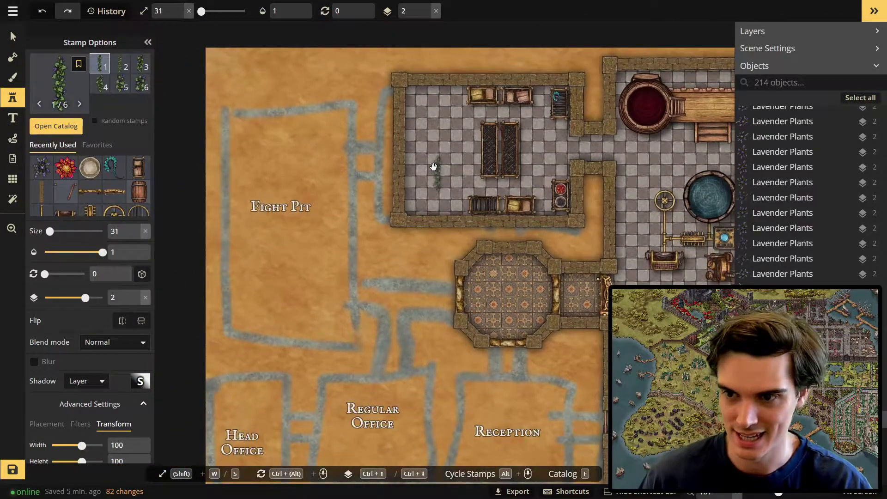
pyautogui.scroll(-1, 471, 245)
pyautogui.moveTo(471, 246); pyautogui.dragTo(360, 231, button='middle')
pyautogui.scroll(-1, 386, 180)
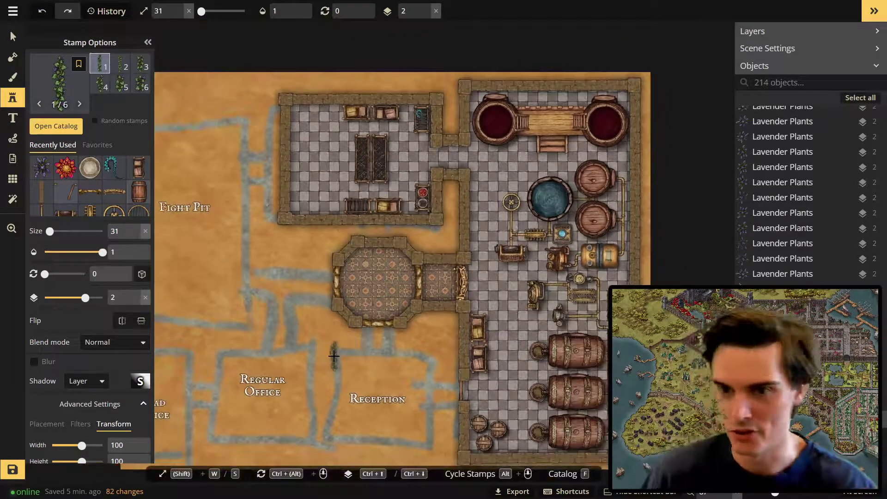
pyautogui.scroll(1, 391, 308)
# - Find the open empty barrel stamp by searching for "Barrel" and place two at size 81 along Storage's north wall, west of the racks
pyautogui.press('f')
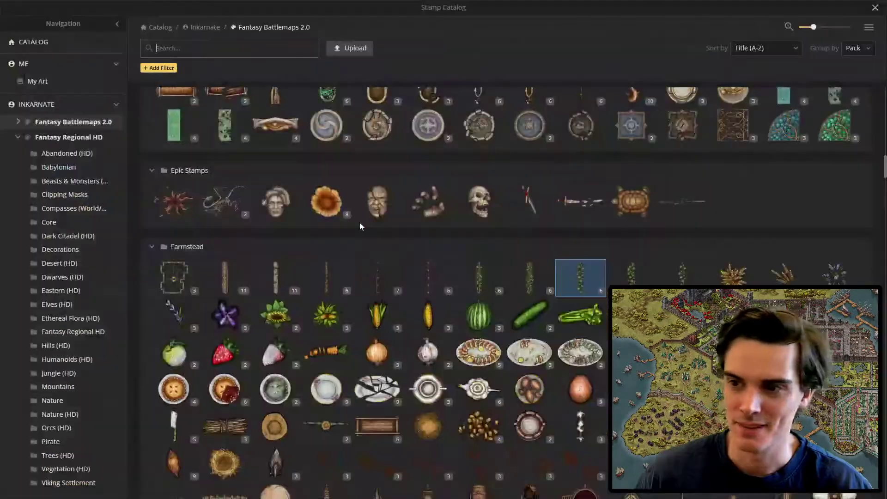
pyautogui.scroll(-1, 516, 323)
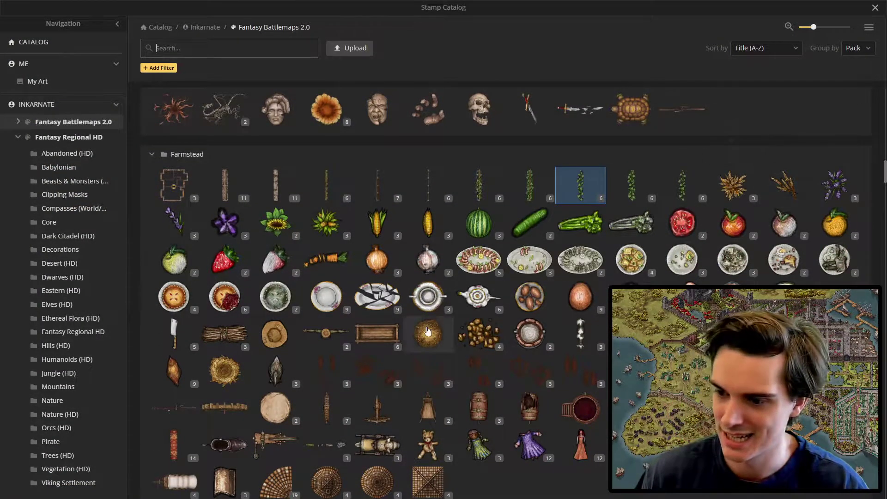
pyautogui.scroll(-3, 416, 185)
pyautogui.click(200, 50)
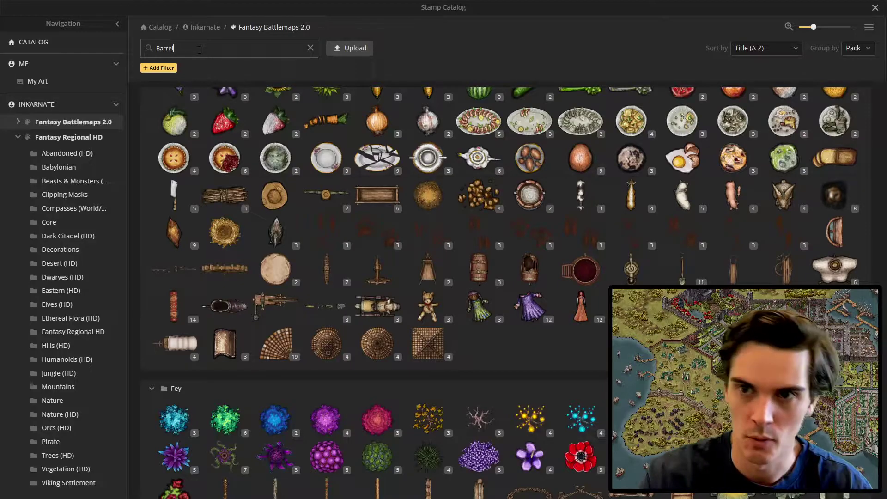
pyautogui.press('Return')
pyautogui.click(377, 386)
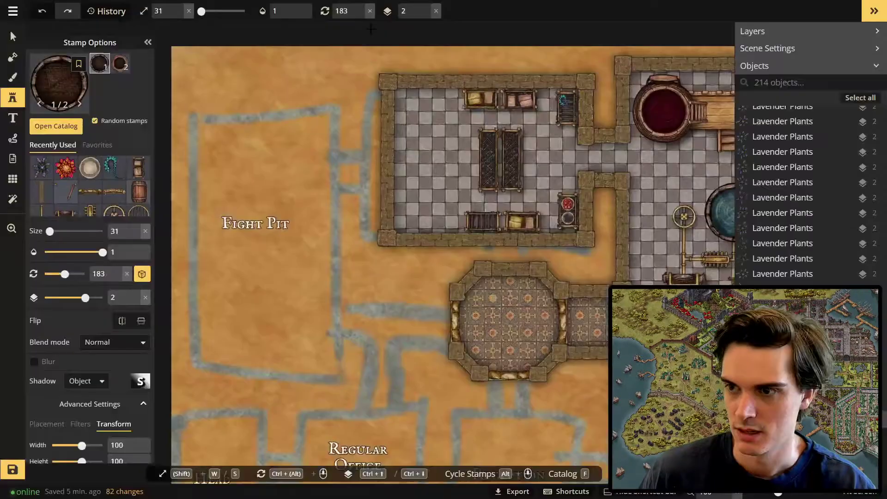
pyautogui.scroll(5, 455, 131)
pyautogui.press('w')
pyautogui.press('w')
pyautogui.moveTo(446, 147); pyautogui.dragTo(412, 212)
pyautogui.click(409, 126)
pyautogui.click(345, 129)
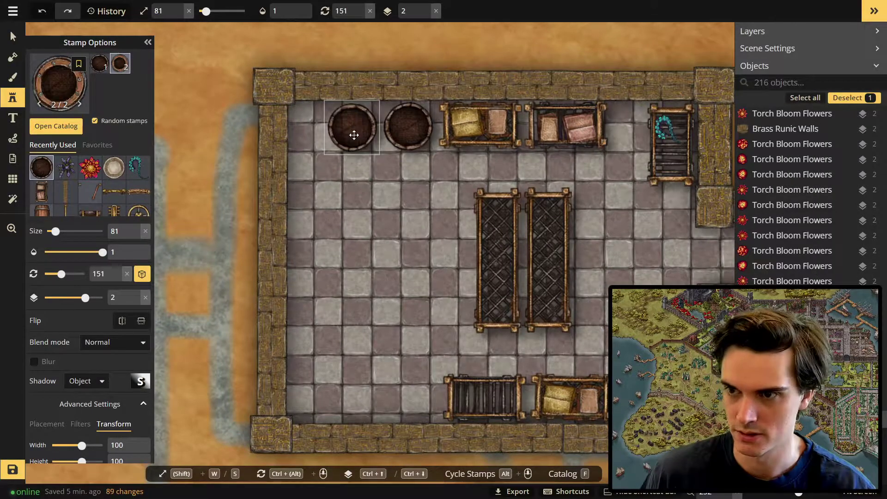
# - Fill both open barrels in Storage with wheat bundle stamps at size 51
pyautogui.press('f')
pyautogui.scroll(-10, 370, 231)
pyautogui.click(326, 448)
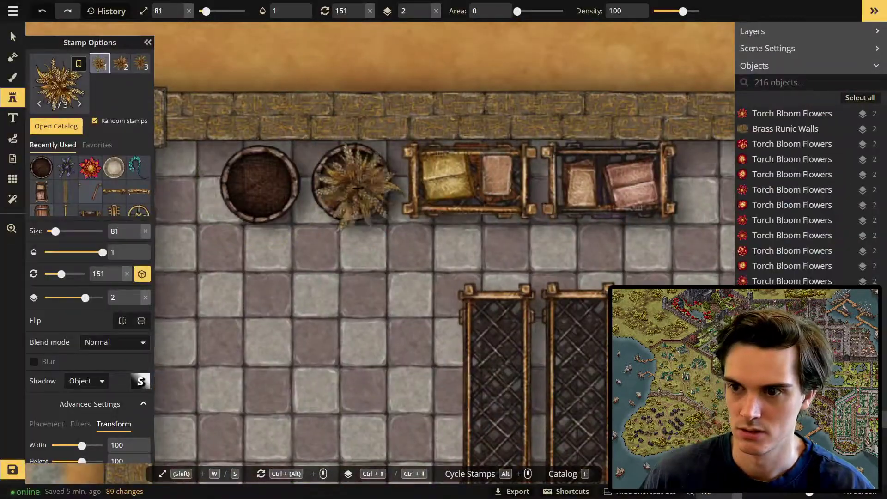
pyautogui.click(355, 184)
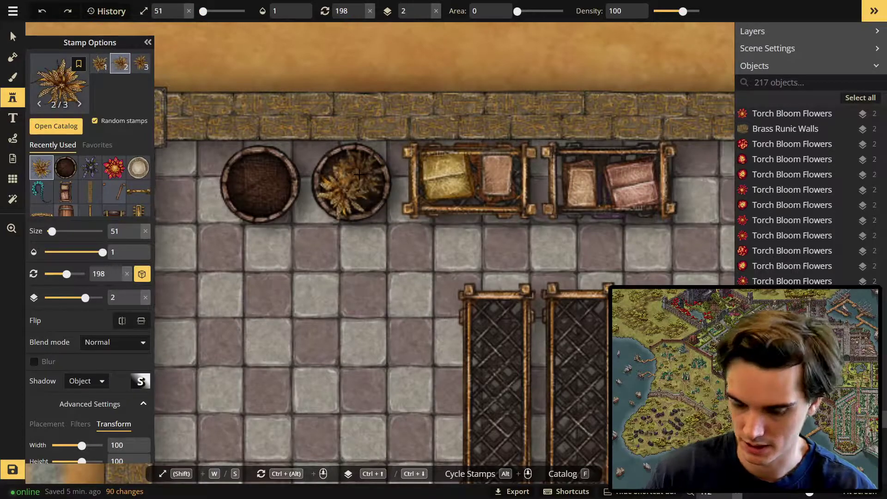
pyautogui.click(259, 185)
pyautogui.scroll(-3, 277, 222)
pyautogui.press('v')
pyautogui.scroll(-4, 289, 236)
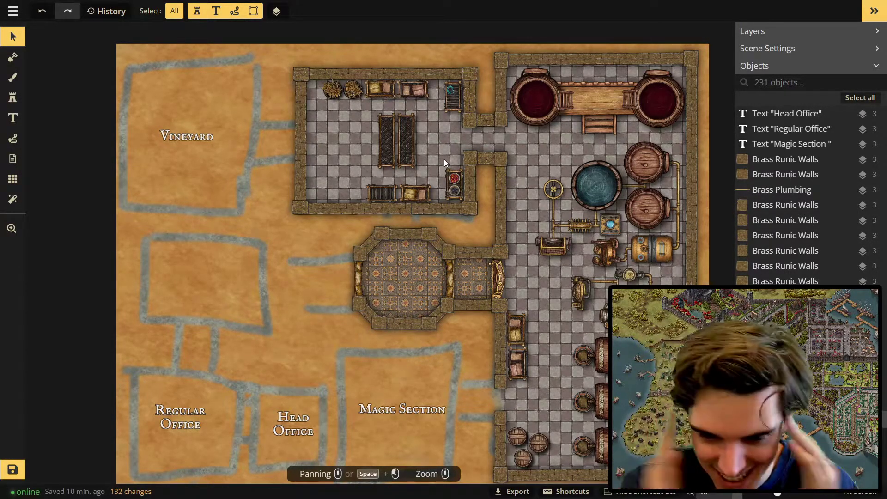
pyautogui.scroll(-2, 445, 159)
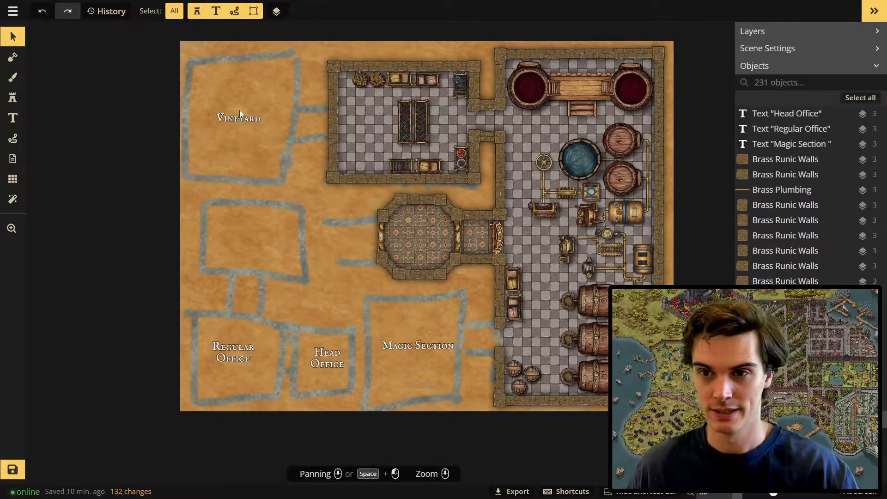
# - Move the Vineyard label into the Magic Section room and add a Bar label in the unnamed room west of the octagonal hall
pyautogui.click(245, 118)
pyautogui.moveTo(246, 118); pyautogui.dragTo(418, 340)
pyautogui.click(247, 243)
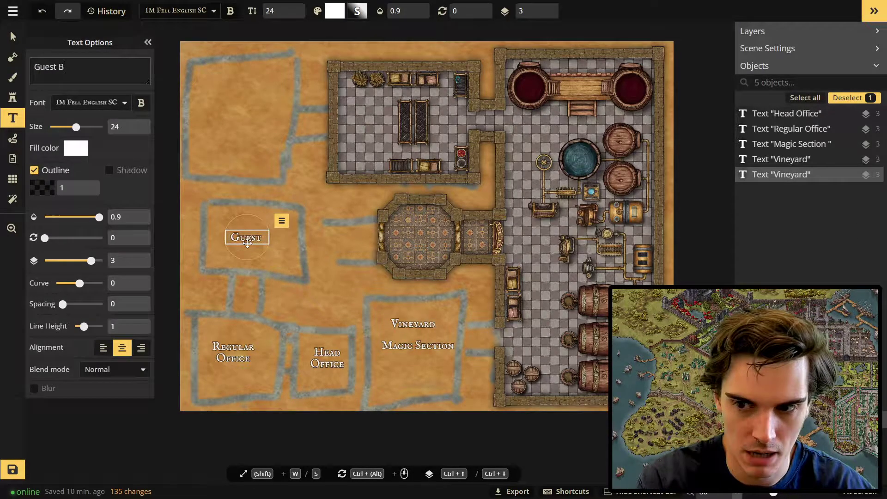
pyautogui.write('Bar')
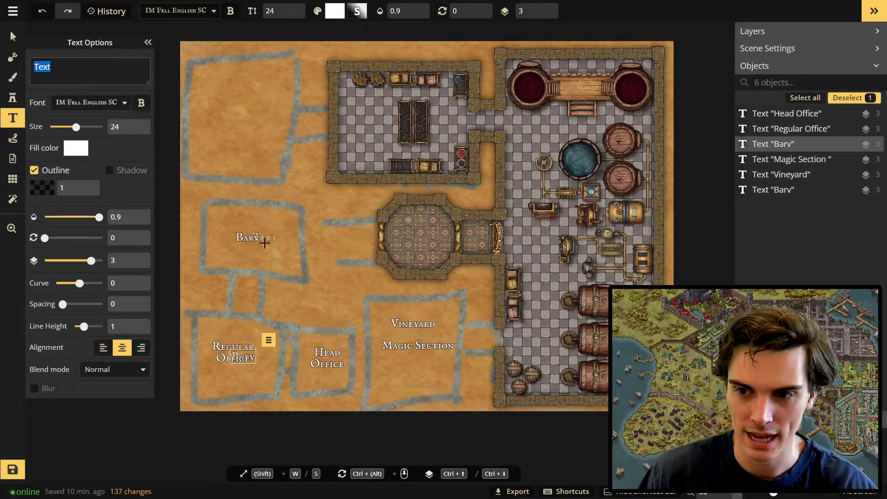
# - Change the duplicate label over Regular Office to "b" and clear the extra "b" from the room west of the octagonal hall
pyautogui.write('b')
pyautogui.click(249, 233)
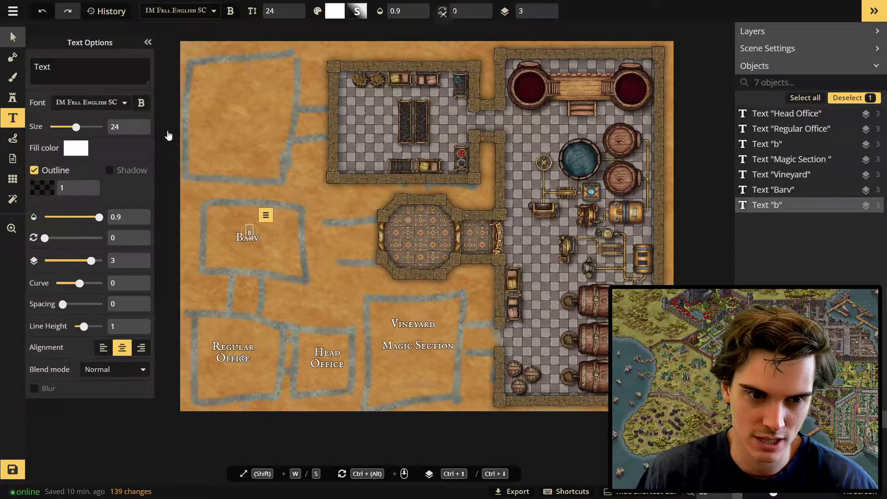
pyautogui.click(13, 37)
pyautogui.moveTo(243, 228); pyautogui.dragTo(303, 268)
pyautogui.click(272, 245)
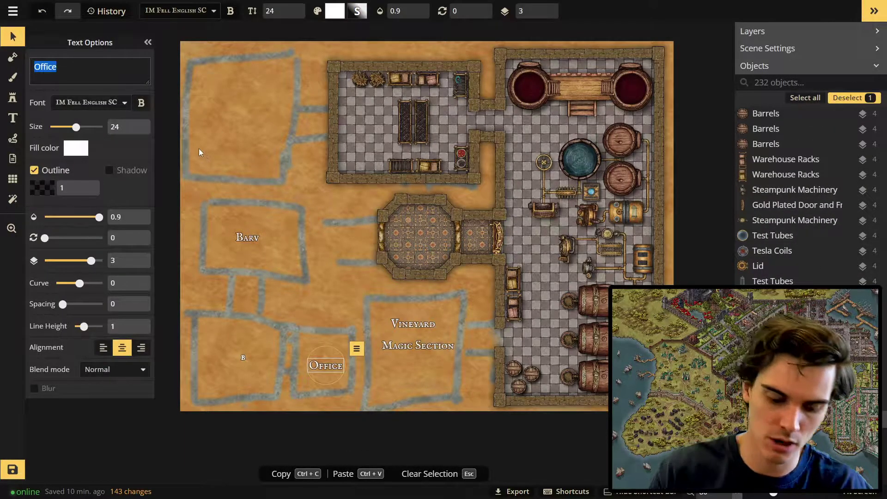
# - Rename the Office label in the small southern room as "BArrel Storage" and move it into the room beside the Brewery
pyautogui.write('B a')
pyautogui.press('BackSpace')
pyautogui.press('BackSpace')
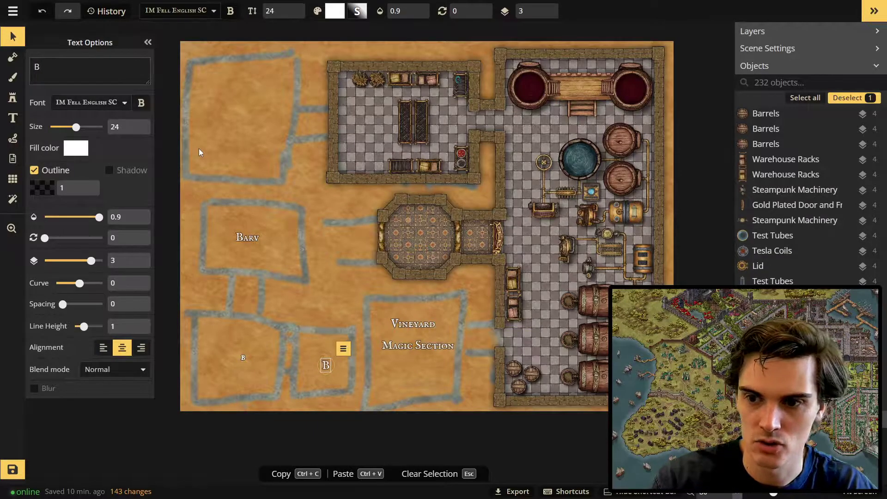
pyautogui.write('Arrel Storage')
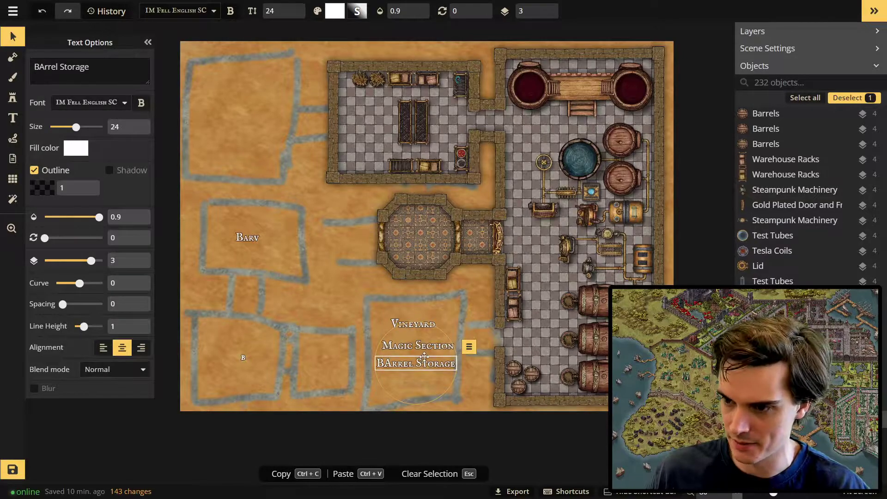
# - Move the Magic Section label to the northwest room and the Vineyard label to the room west of the octagonal hall
pyautogui.moveTo(418, 346); pyautogui.dragTo(254, 99)
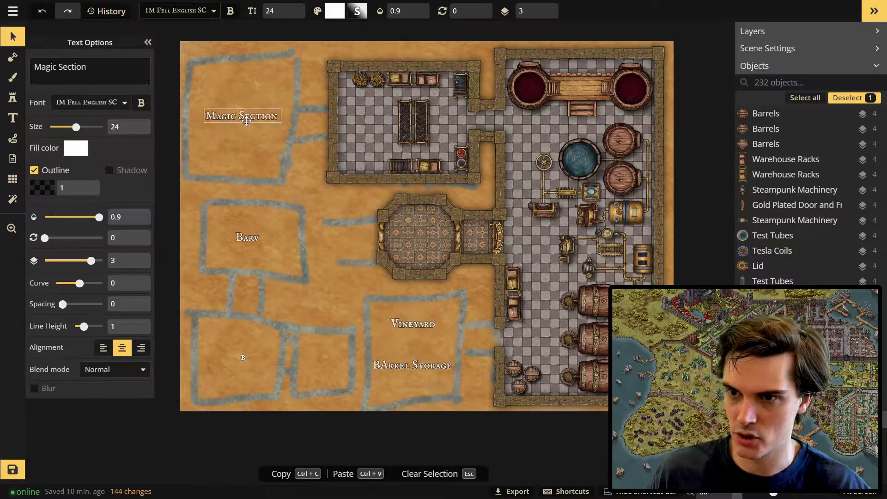
pyautogui.scroll(1, 334, 292)
pyautogui.moveTo(423, 327); pyautogui.dragTo(248, 244)
# - Label the southwest room Office and the small room beside it Bar, and lower the Vineyard label to the middle of its room
pyautogui.click(241, 235)
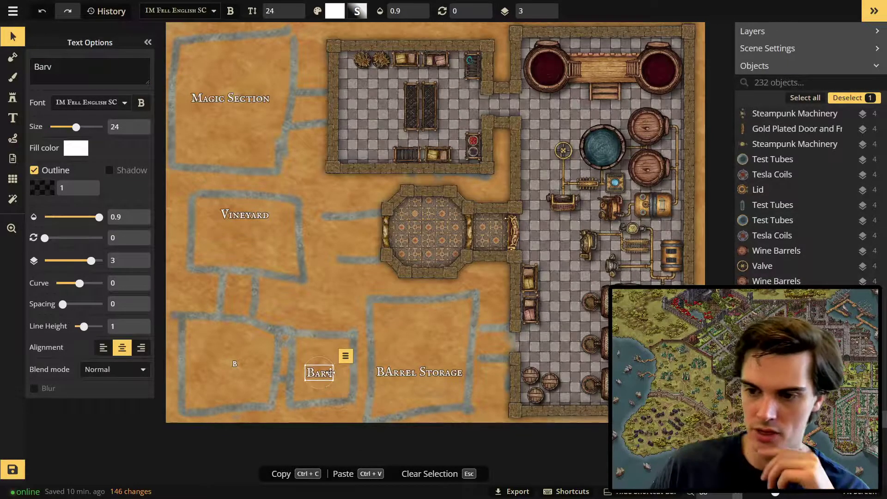
pyautogui.click(226, 363)
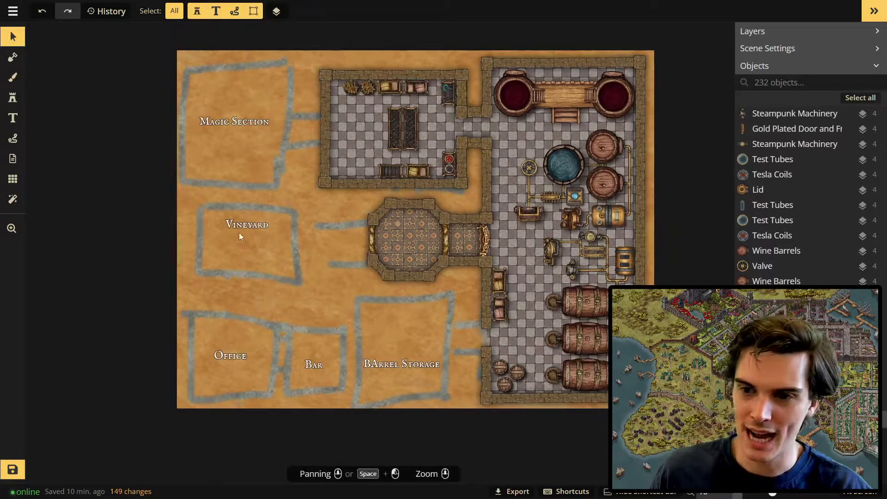
pyautogui.click(252, 228)
pyautogui.moveTo(251, 229); pyautogui.dragTo(253, 250)
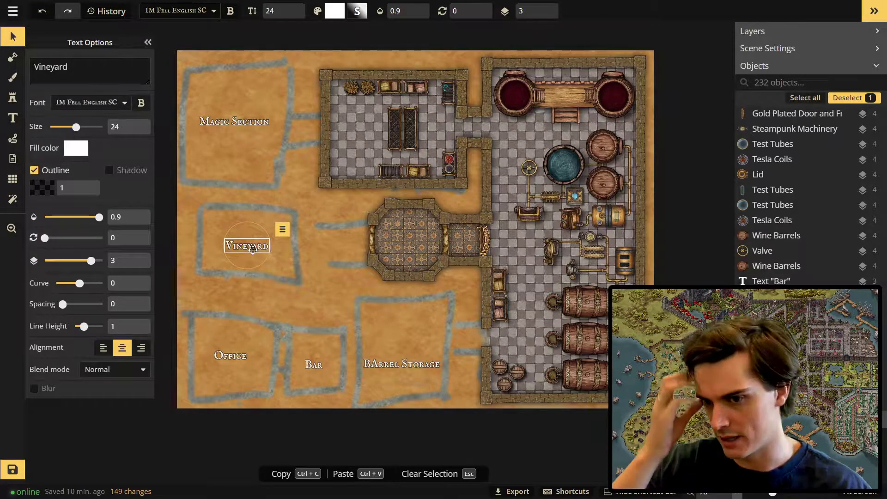
# - Examine the relabelled layout from the Magic Section across Storage and the Brewery down to Barrel Storage
pyautogui.scroll(2, 317, 266)
pyautogui.scroll(1, 317, 266)
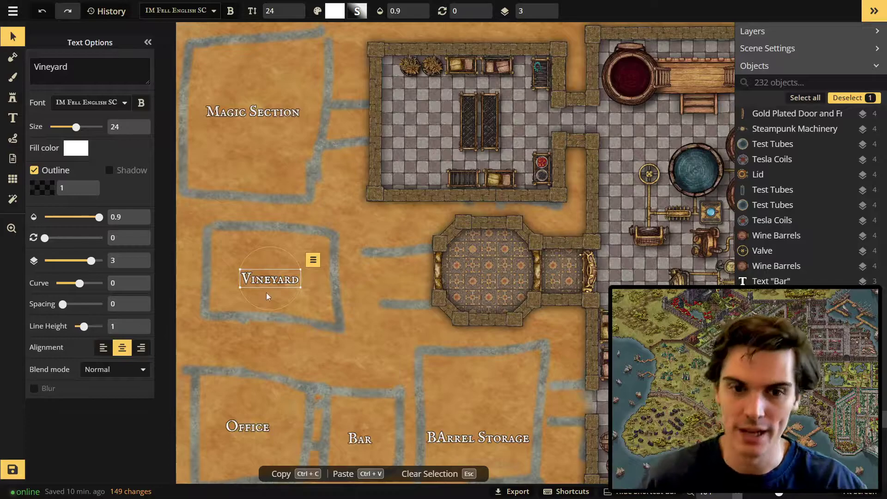
pyautogui.scroll(1, 266, 292)
pyautogui.moveTo(287, 184); pyautogui.dragTo(298, 259, button='middle')
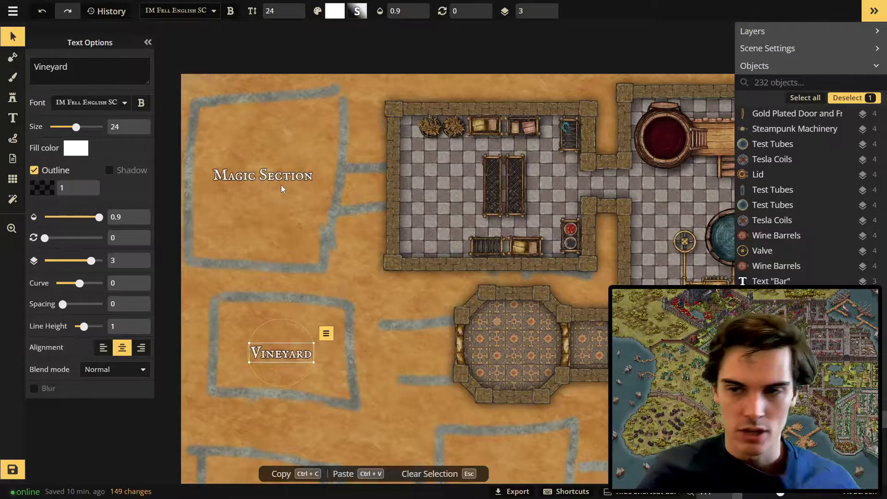
pyautogui.moveTo(281, 184); pyautogui.dragTo(105, 179, button='middle')
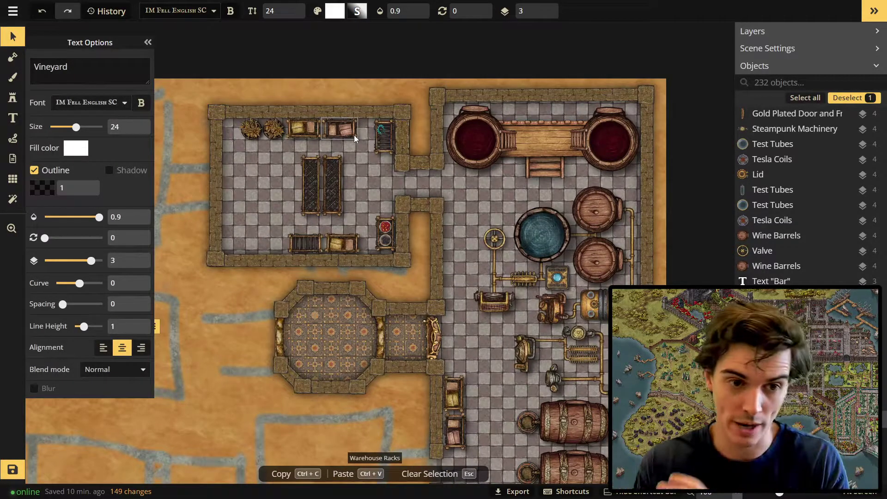
pyautogui.scroll(-2, 568, 270)
pyautogui.moveTo(587, 272); pyautogui.dragTo(512, 130, button='middle')
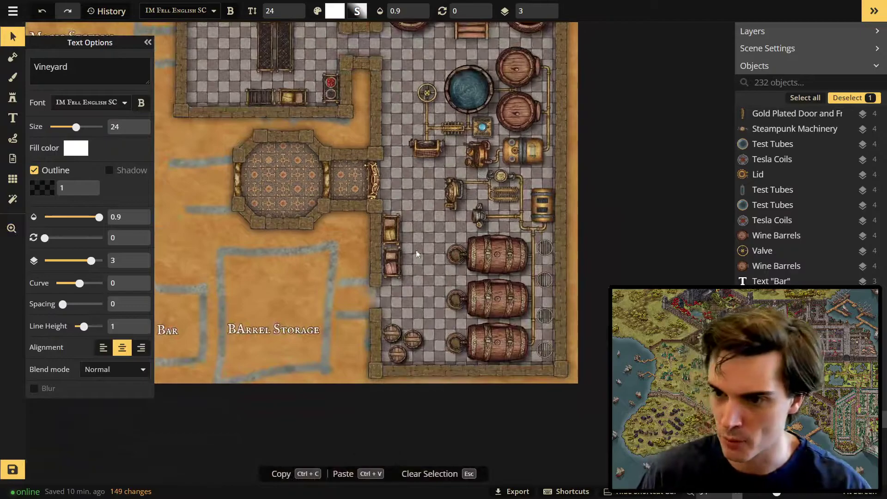
pyautogui.moveTo(372, 271); pyautogui.dragTo(474, 255, button='middle')
pyautogui.scroll(3, 441, 309)
pyautogui.moveTo(464, 292); pyautogui.dragTo(512, 288, button='middle')
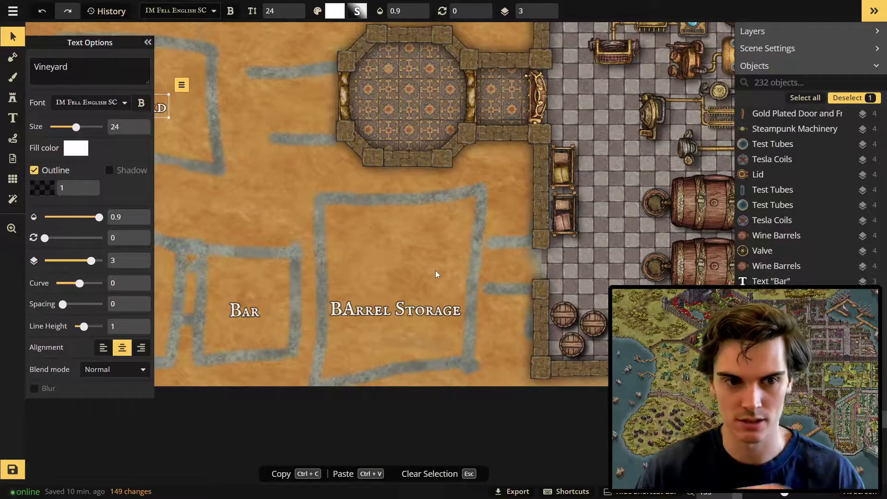
# - Compare the positions of the Office, Bar, Vineyard and Barrel Storage rooms relative to the octagonal hall
pyautogui.moveTo(313, 252); pyautogui.dragTo(511, 243, button='middle')
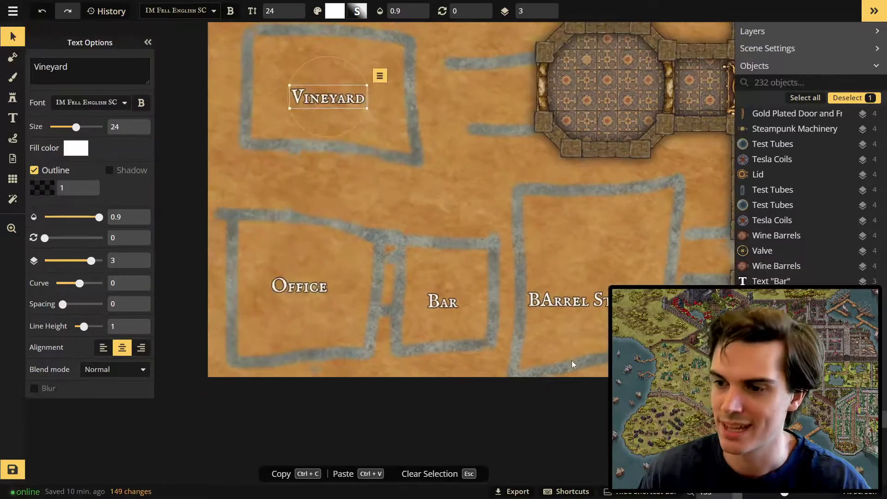
pyautogui.scroll(-1, 444, 295)
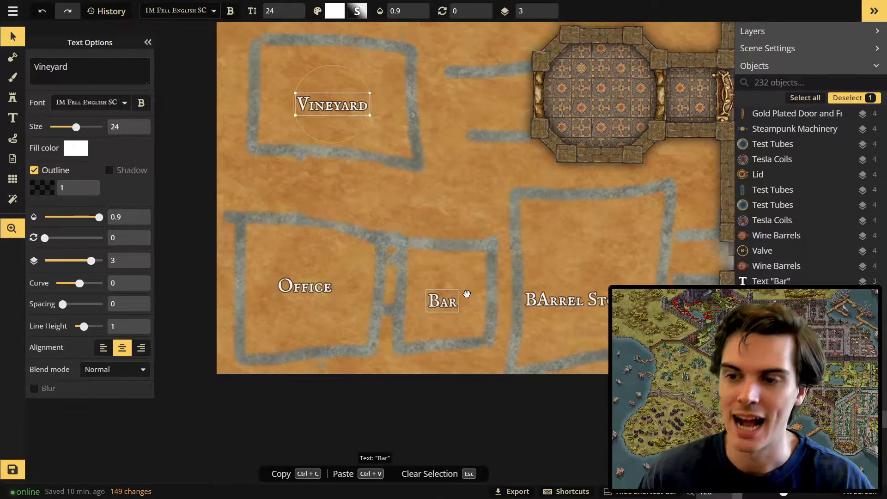
pyautogui.moveTo(468, 295); pyautogui.dragTo(492, 305, button='middle')
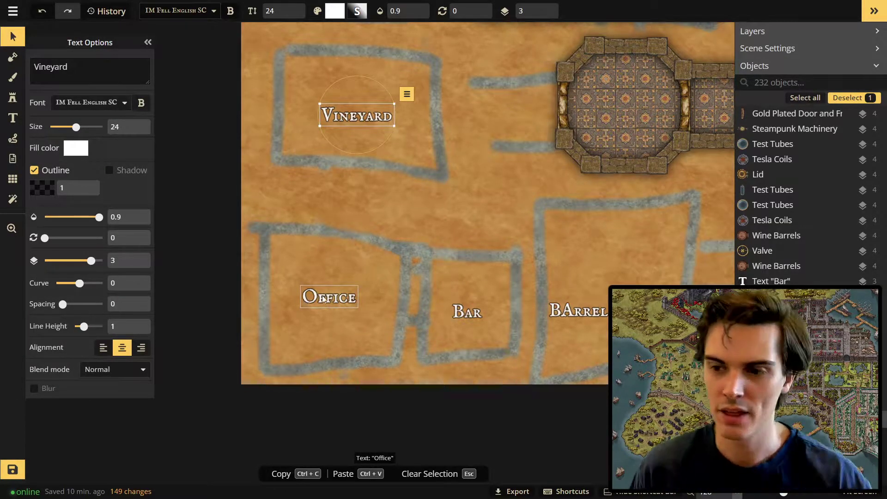
pyautogui.scroll(-4, 374, 286)
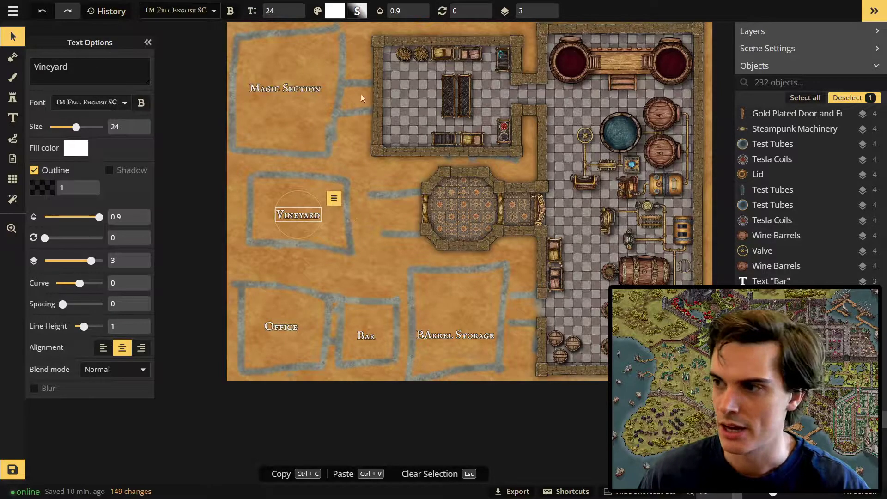
pyautogui.scroll(3, 297, 337)
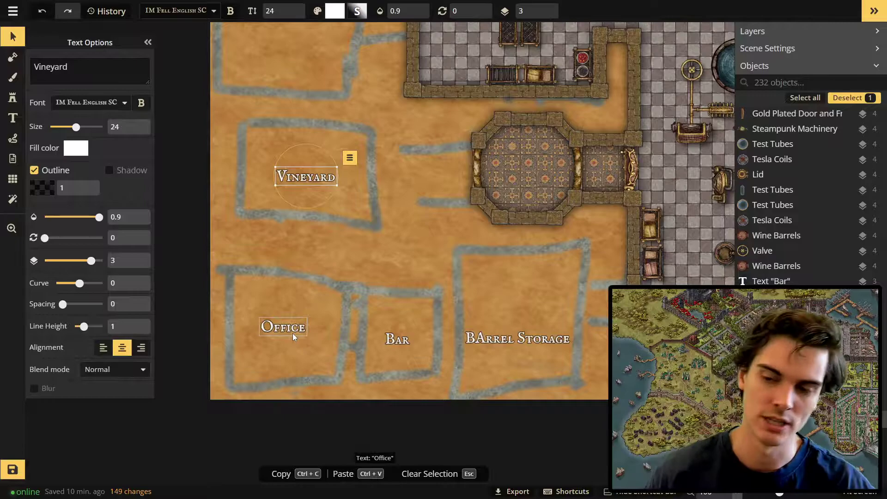
pyautogui.scroll(-2, 293, 333)
pyautogui.scroll(2, 408, 237)
pyautogui.scroll(-1, 387, 312)
pyautogui.scroll(2, 387, 312)
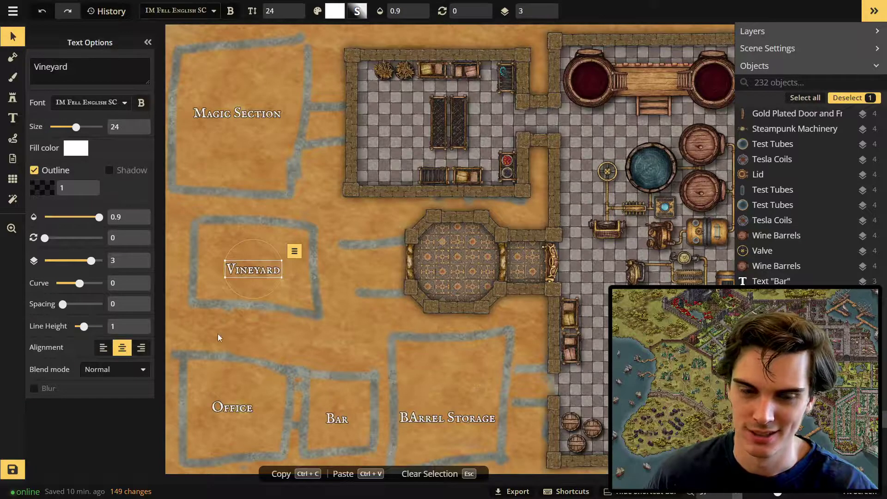
pyautogui.scroll(-3, 217, 333)
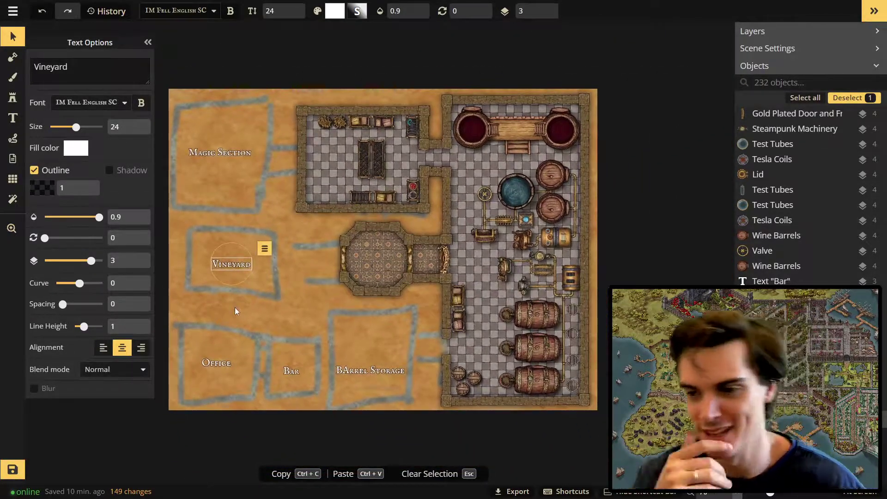
pyautogui.scroll(2, 235, 307)
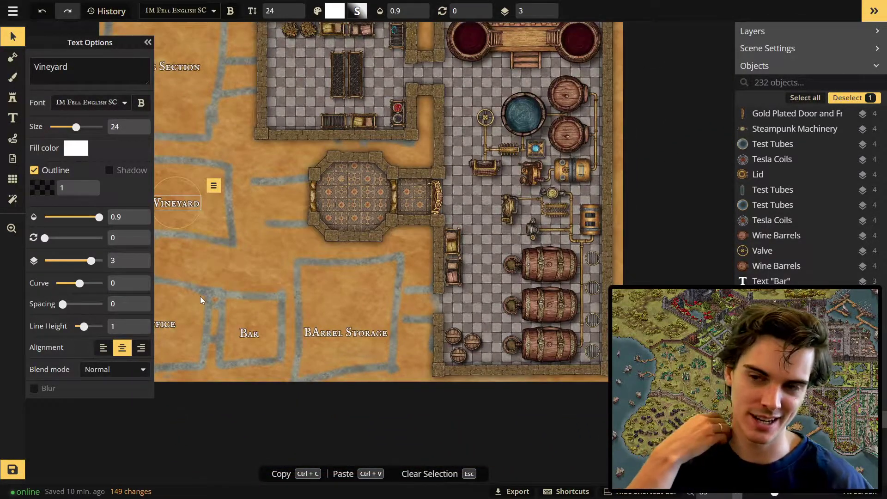
# - Close off the Brewery end of the short corridor beside the octagonal hall with a vertical Brass Runic Walls piece
pyautogui.scroll(2, 200, 300)
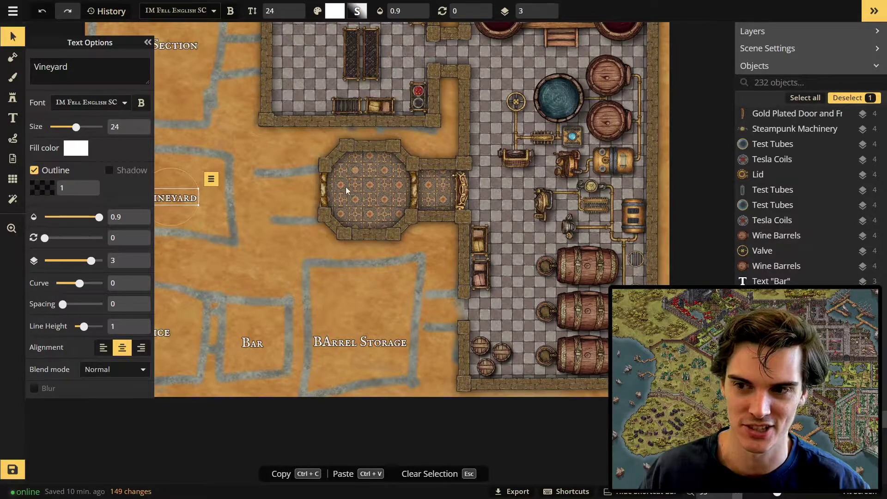
pyautogui.scroll(-1, 301, 246)
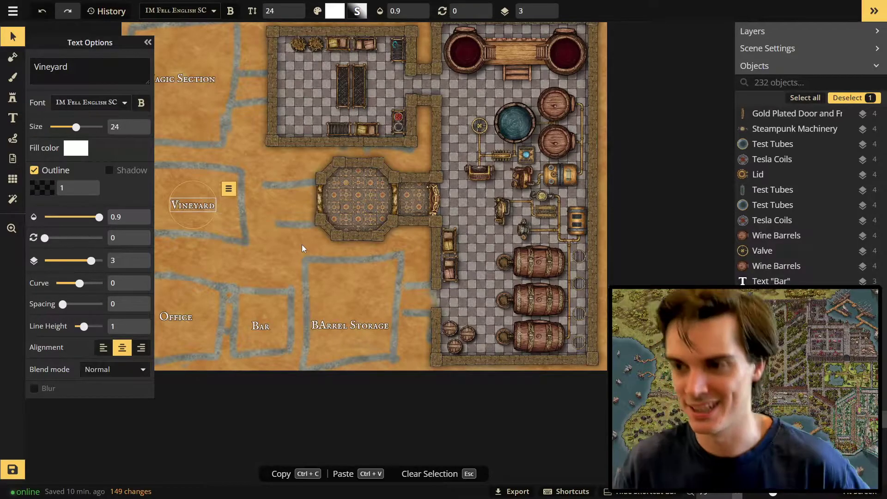
pyautogui.scroll(3, 303, 249)
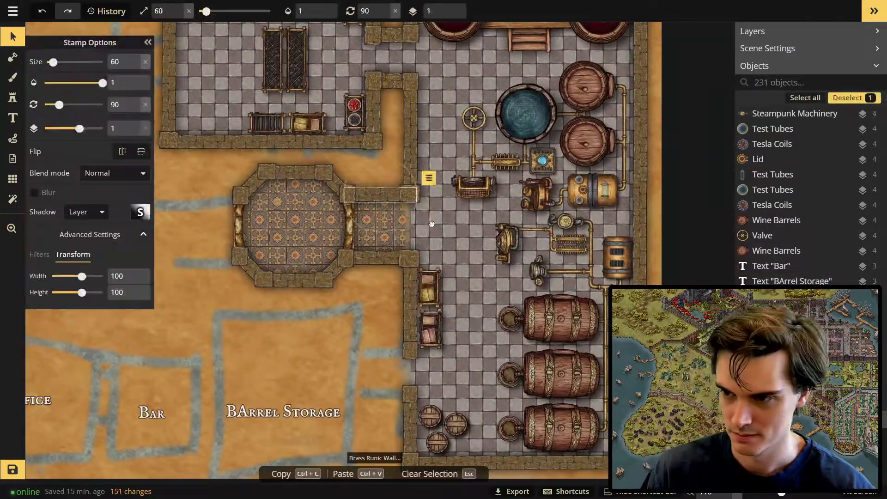
pyautogui.click(406, 231)
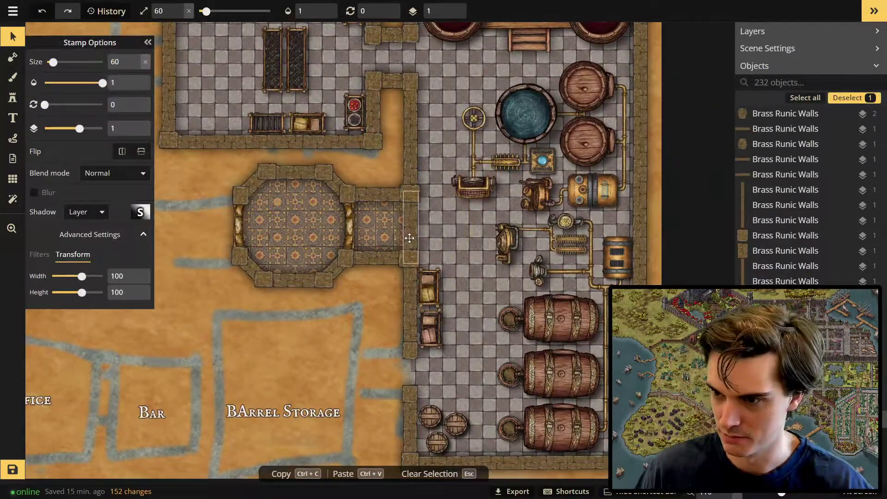
pyautogui.scroll(3, 406, 240)
pyautogui.scroll(-3, 325, 369)
# - Delete the wall pieces of the short corridor between the octagonal hall and the Brewery
pyautogui.click(324, 363)
pyautogui.press('Delete')
pyautogui.click(321, 292)
pyautogui.press('Delete')
pyautogui.scroll(-1, 303, 326)
# - Try to reposition the octagonal hall as one selection and undo the changes
pyautogui.moveTo(231, 219)
pyautogui.mouseDown()
pyautogui.moveTo(363, 346)
pyautogui.moveTo(352, 335)
pyautogui.mouseUp()
pyautogui.moveTo(236, 243)
pyautogui.mouseDown()
pyautogui.moveTo(375, 348)
pyautogui.moveTo(269, 328)
pyautogui.moveTo(359, 288)
pyautogui.moveTo(386, 292)
pyautogui.mouseUp()
pyautogui.click(12, 77)
pyautogui.click(12, 36)
pyautogui.scroll(-3, 231, 287)
pyautogui.moveTo(231, 286); pyautogui.dragTo(418, 259, button='middle')
pyautogui.hotkey('ctrl', 'z')
pyautogui.hotkey('ctrl', 'z')
pyautogui.hotkey('ctrl', 'z')
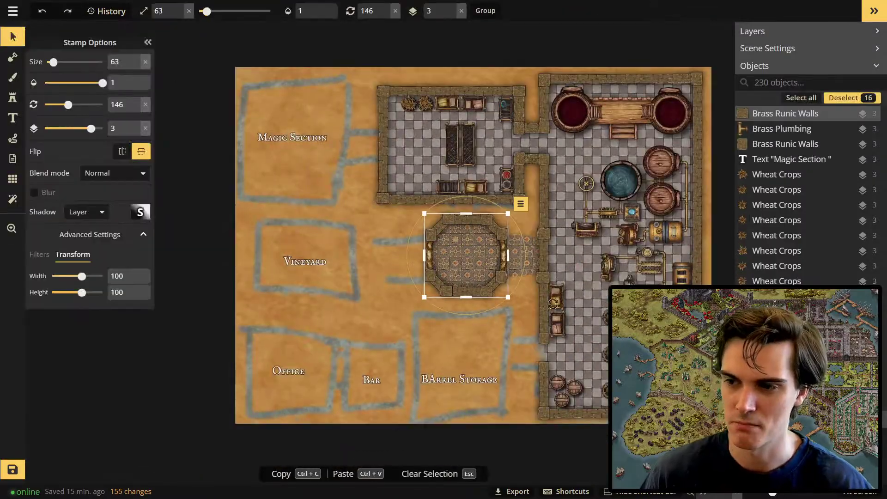
# - Paint over the leftover tiled corridor floor between the octagonal hall and the Brewery with sand
pyautogui.click(524, 291)
pyautogui.scroll(2, 524, 292)
pyautogui.moveTo(524, 291); pyautogui.dragTo(380, 281, button='middle')
pyautogui.press('b')
pyautogui.moveTo(376, 248)
pyautogui.mouseDown()
pyautogui.moveTo(388, 226)
pyautogui.moveTo(381, 273)
pyautogui.mouseUp()
pyautogui.press('s')
pyautogui.scroll(5, 395, 241)
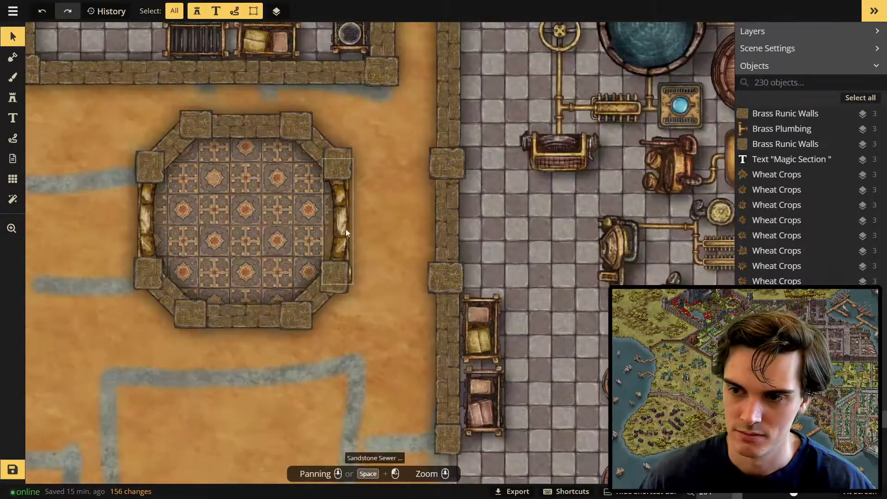
# - Build a small closed alcove on the octagonal hall's east side from Brass Runic Walls pieces, rotating the horizontal ones 90 degrees
pyautogui.scroll(-1, 348, 229)
pyautogui.click(16, 100)
pyautogui.scroll(1, 355, 203)
pyautogui.click(127, 274)
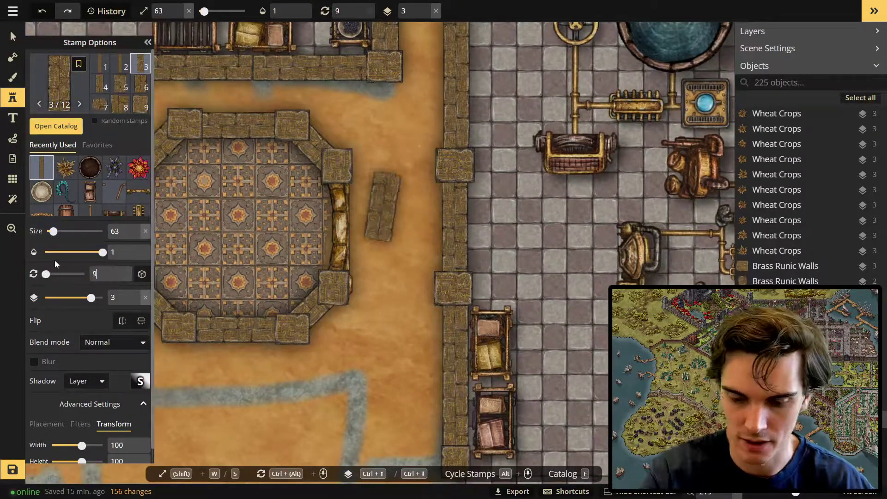
pyautogui.click(55, 274)
pyautogui.click(371, 168)
pyautogui.press('v')
pyautogui.scroll(-2, 326, 245)
pyautogui.write('s')
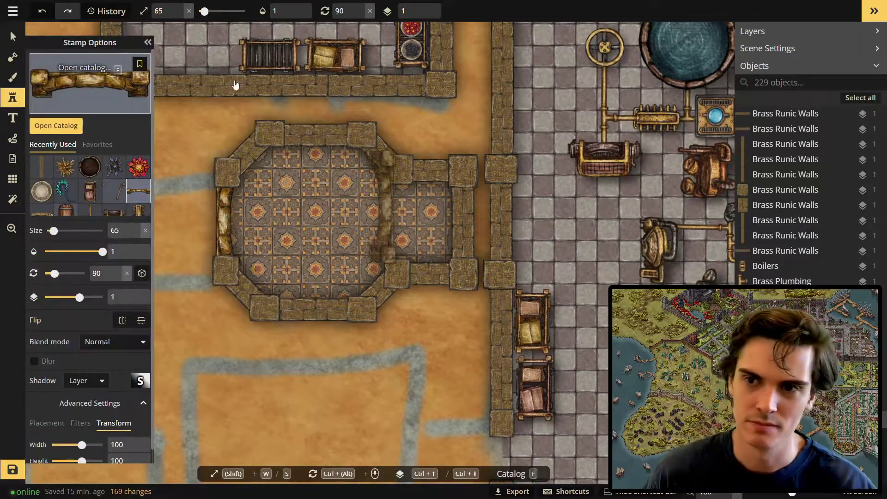
# - Find a Desk stamp in the catalog and place the red desk, scaled down and turned vertical, across the alcove opening
pyautogui.write('fDesk')
pyautogui.scroll(2, 386, 213)
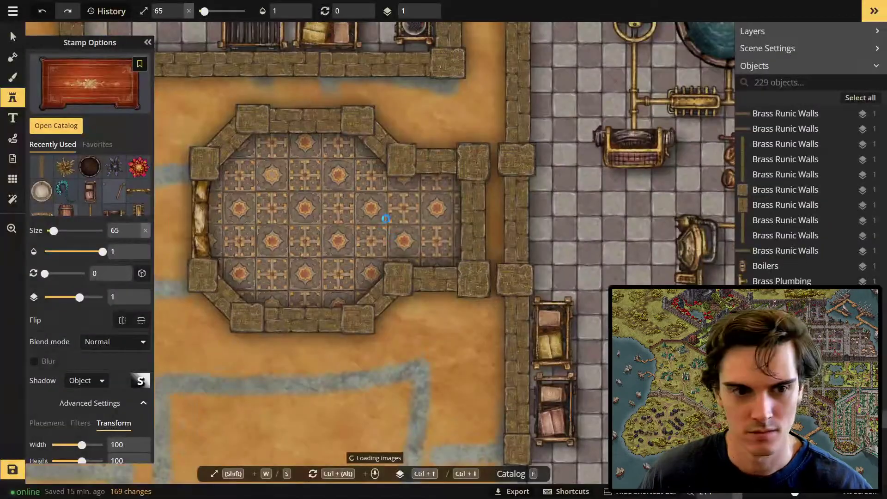
pyautogui.press('s')
pyautogui.press('s')
pyautogui.click(381, 220)
pyautogui.keyDown('ctrl'); pyautogui.scroll(-6, 383, 221); pyautogui.keyUp('ctrl')
pyautogui.press('s')
pyautogui.moveTo(382, 230); pyautogui.dragTo(401, 229)
# - Search the catalog for Chair and place a Raven Silk Desk Chair behind the red desk
pyautogui.scroll(-1, 401, 228)
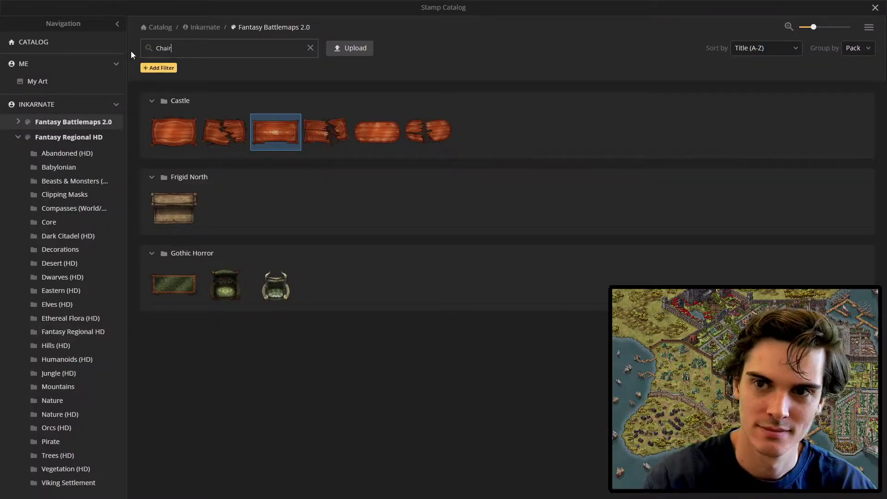
pyautogui.scroll(-5, 194, 431)
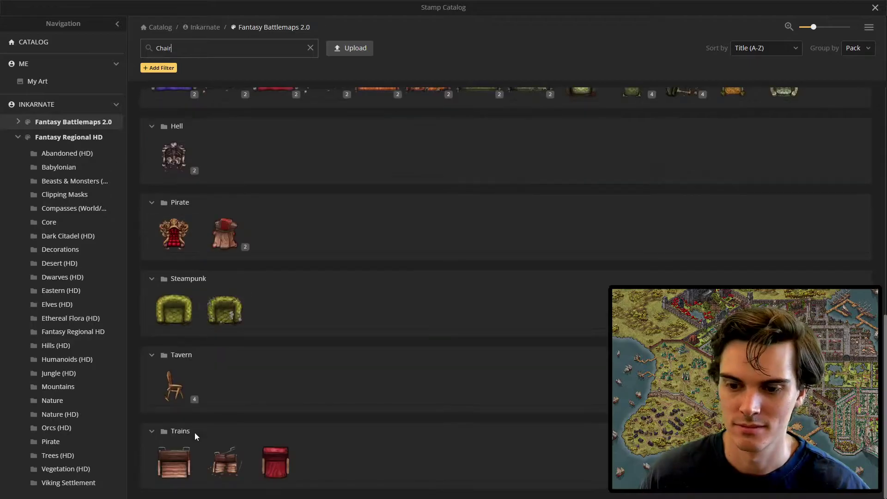
pyautogui.click(175, 307)
pyautogui.click(431, 220)
pyautogui.press('v')
pyautogui.scroll(-2, 409, 323)
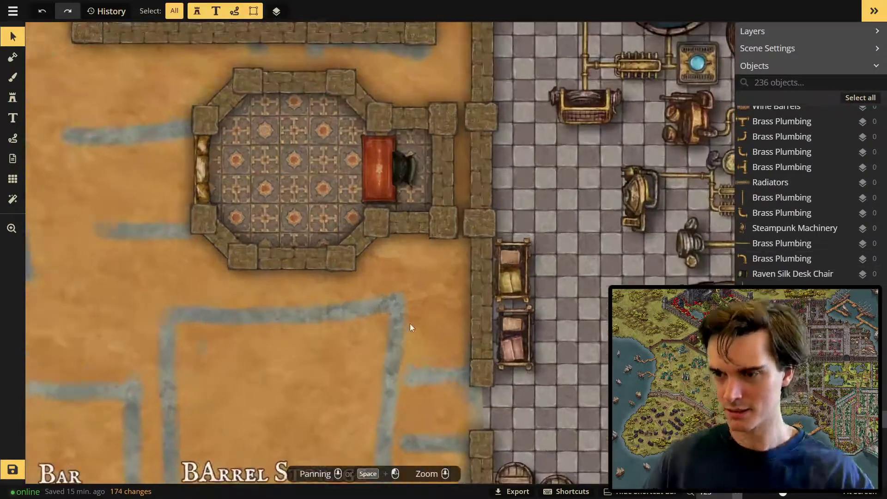
# - Select the desk and chair together and shift them slightly deeper into the alcove
pyautogui.scroll(-3, 411, 299)
pyautogui.scroll(5, 436, 287)
pyautogui.click(423, 270)
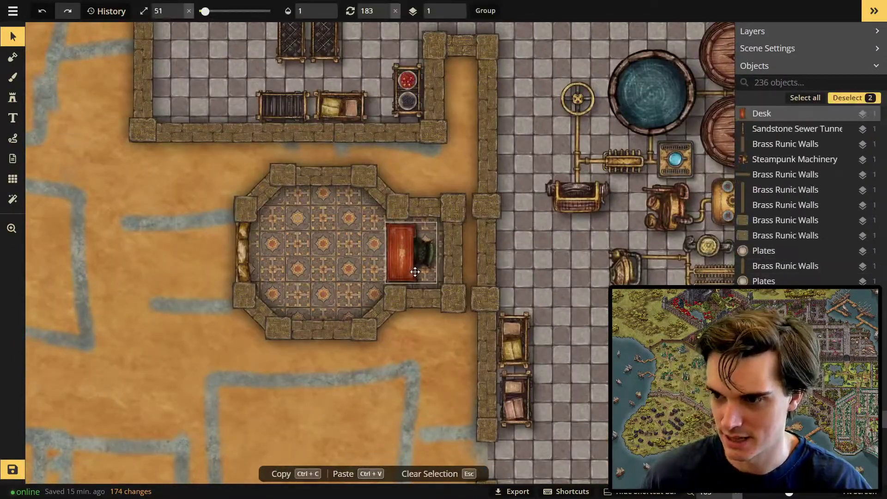
pyautogui.click(449, 387)
pyautogui.scroll(-4, 449, 387)
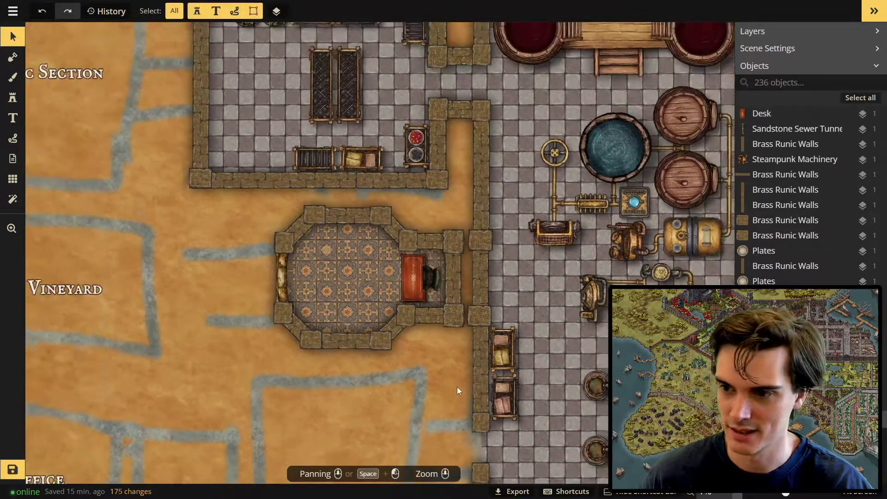
pyautogui.moveTo(456, 387); pyautogui.dragTo(404, 289, button='middle')
pyautogui.scroll(-1, 404, 257)
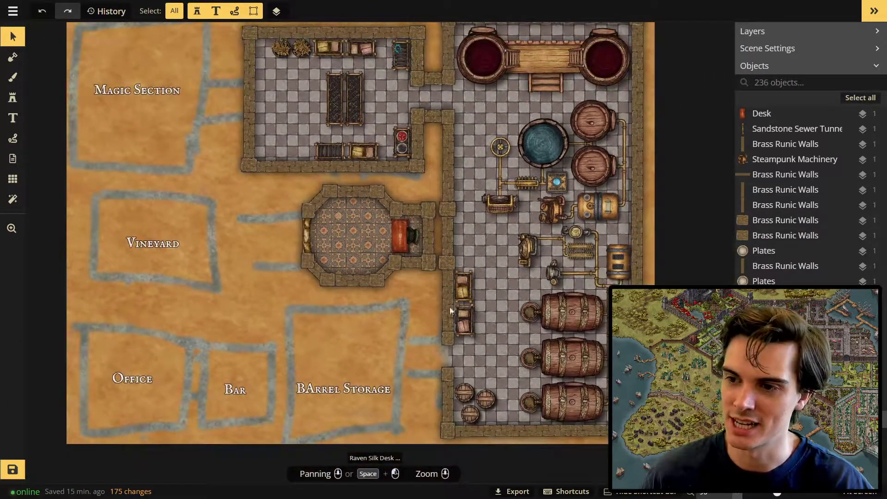
pyautogui.click(415, 234)
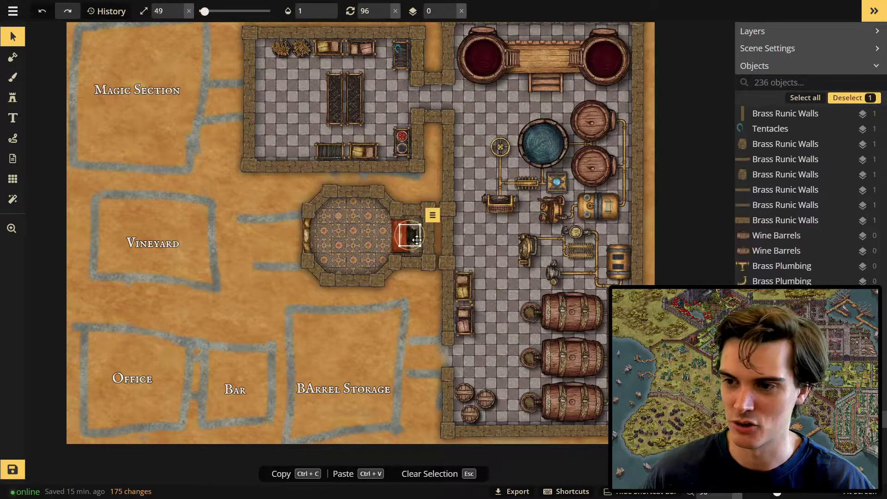
pyautogui.click(340, 316)
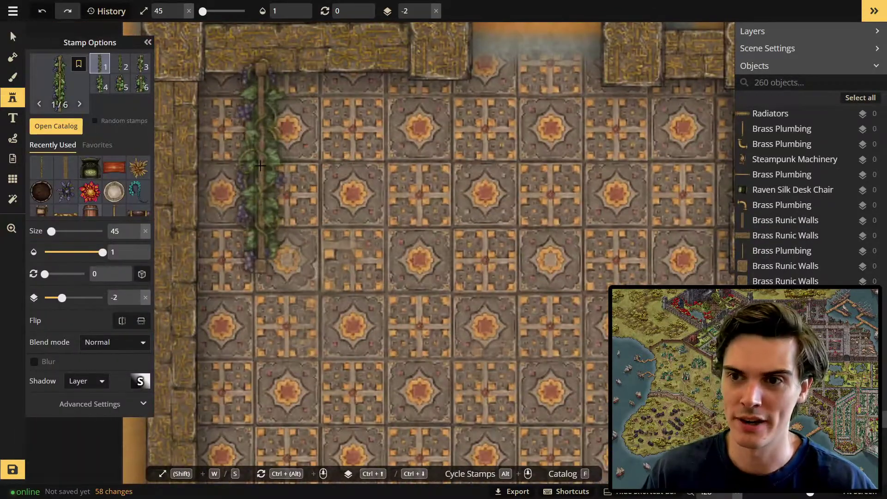
# - Place Blue Vineyard Arbor stamps at size 45 in rows in the Vineyard and choose the green arbor stamp
pyautogui.click(256, 171)
pyautogui.click(384, 164)
pyautogui.scroll(-1, 383, 164)
pyautogui.scroll(-2, 327, 199)
pyautogui.click(362, 222)
pyautogui.click(48, 74)
pyautogui.click(527, 133)
pyautogui.moveTo(490, 214); pyautogui.dragTo(287, 203, button='middle')
pyautogui.scroll(1, 370, 245)
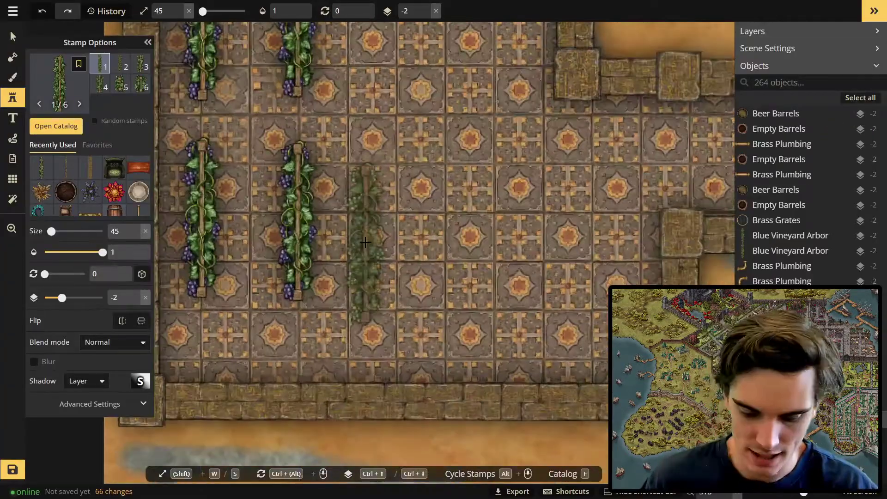
# - Delete the second arbor of the Vineyard's lower row and choose another stamp from the catalog
pyautogui.click(13, 36)
pyautogui.click(285, 266)
pyautogui.press('Delete')
pyautogui.click(13, 97)
pyautogui.click(55, 78)
pyautogui.click(612, 139)
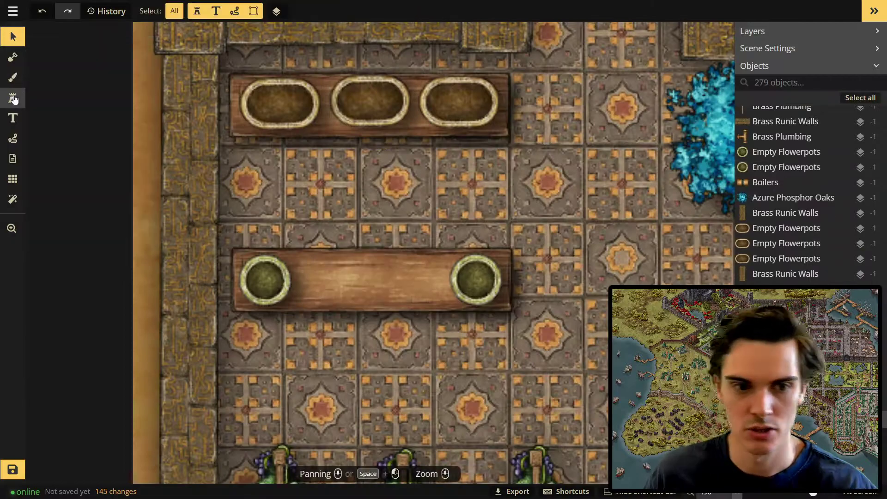
# - Add a round and an oval empty flowerpot between the two round pots on the lower bar table
pyautogui.click(316, 277)
pyautogui.click(415, 277)
pyautogui.click(13, 36)
pyautogui.click(541, 231)
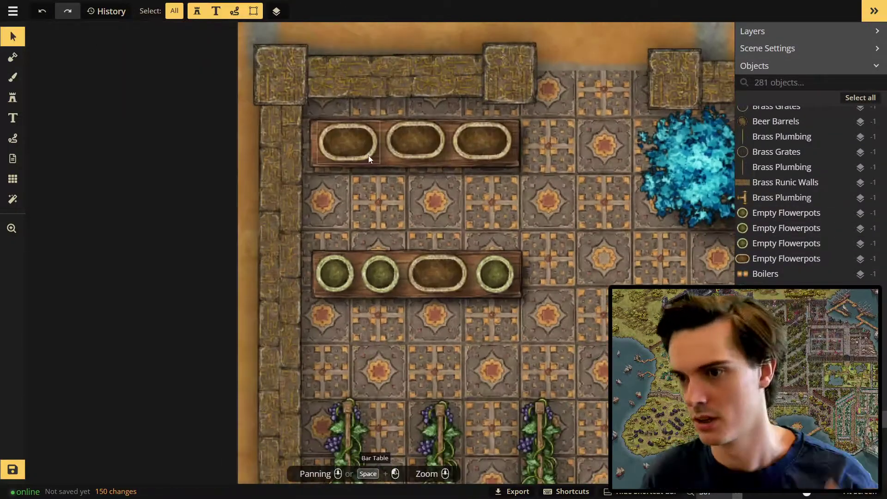
pyautogui.click(12, 98)
pyautogui.scroll(4, 280, 208)
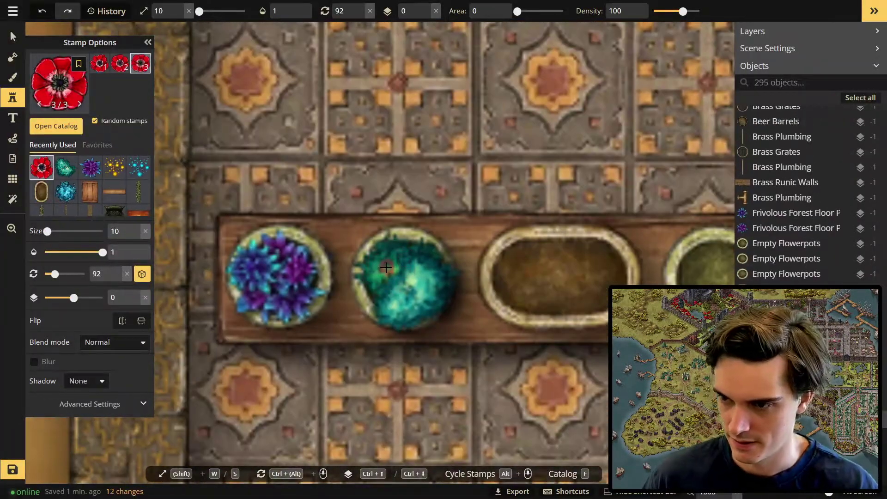
# - Place red flowers at size 10 in the lower table's second round pot and nudge one of them into position
pyautogui.click(376, 267)
pyautogui.click(407, 291)
pyautogui.click(437, 282)
pyautogui.click(13, 36)
pyautogui.click(382, 270)
pyautogui.moveTo(382, 271); pyautogui.dragTo(372, 278)
pyautogui.scroll(-5, 536, 355)
pyautogui.moveTo(600, 333); pyautogui.dragTo(351, 295, button='right')
pyautogui.scroll(3, 277, 277)
# - Choose the Baskets and Crate of Grapes stamp and place a grape basket between the first two green arbors
pyautogui.click(12, 98)
pyautogui.click(54, 127)
pyautogui.click(326, 235)
pyautogui.click(363, 185)
pyautogui.click(54, 127)
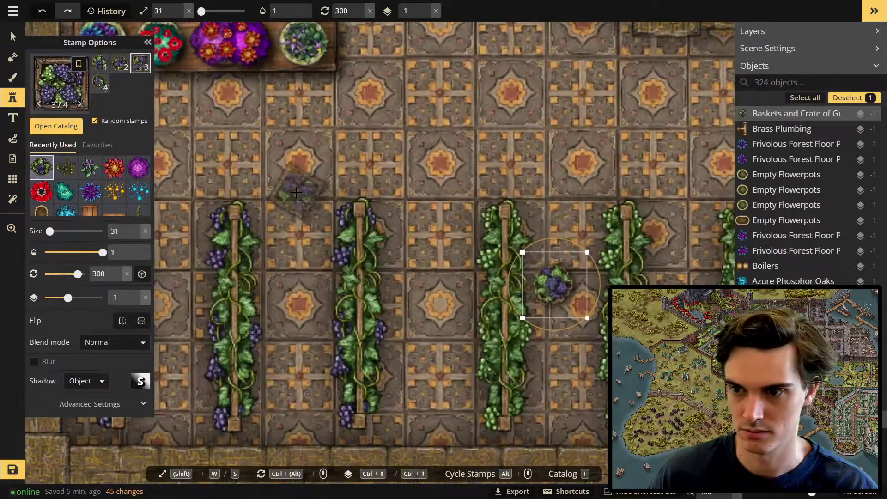
# - Place a crate of grapes on the Vineyard floor just below the blue tree
pyautogui.click(363, 365)
pyautogui.click(444, 241)
pyautogui.press('w')
pyautogui.press('w')
pyautogui.keyDown('ctrl'); pyautogui.scroll(-2, 444, 235); pyautogui.keyUp('ctrl')
pyautogui.moveTo(444, 235); pyautogui.dragTo(392, 188)
# - Place a grape basket at size 41, rotated 270 degrees, between the first two purple arbors
pyautogui.moveTo(239, 311); pyautogui.dragTo(387, 213, button='right')
pyautogui.press('s')
pyautogui.press('s')
pyautogui.press('s')
pyautogui.click(221, 342)
pyautogui.click(221, 342)
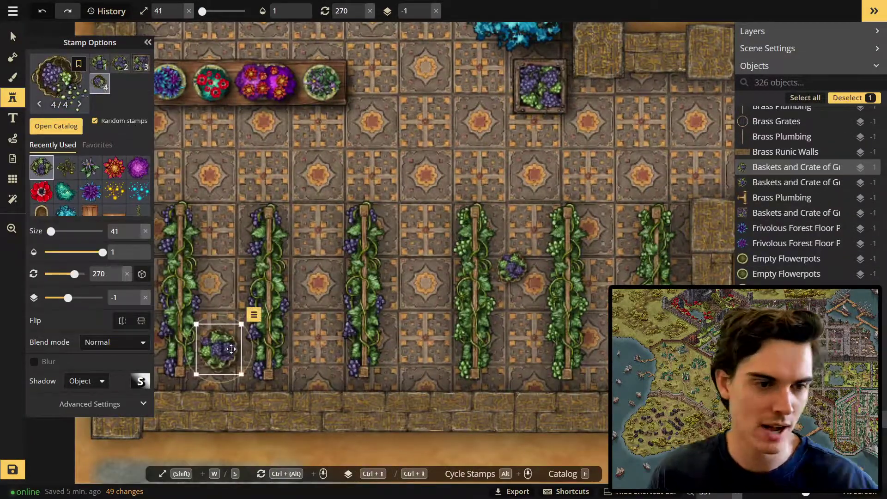
# - Place an empty basket at size 21 among the green arbors in the Vineyard
pyautogui.scroll(-1, 328, 324)
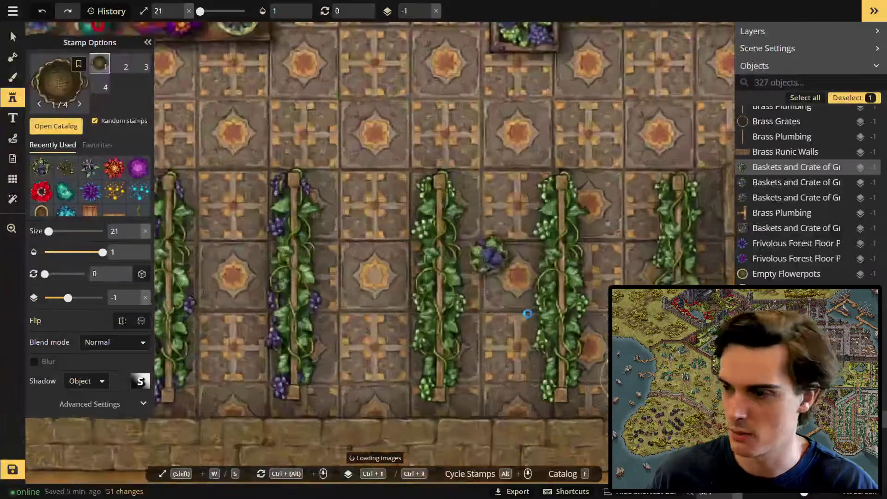
pyautogui.click(507, 283)
pyautogui.press('v')
pyautogui.scroll(-5, 461, 326)
pyautogui.scroll(3, 432, 268)
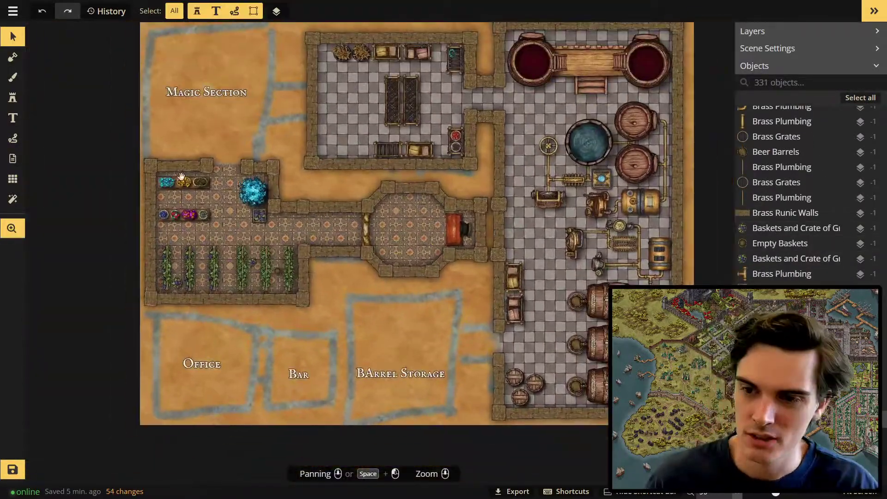
pyautogui.scroll(-3, 287, 284)
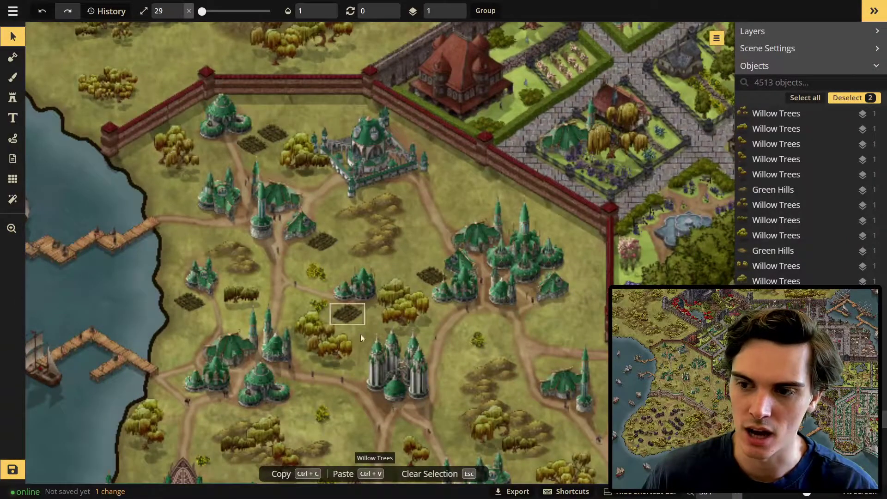
# - Examine the city map from the green-roofed quarter down to the farm fields and villages along the southern coast
pyautogui.moveTo(379, 413); pyautogui.dragTo(298, 243, button='middle')
pyautogui.scroll(-2, 299, 243)
pyautogui.moveTo(330, 281); pyautogui.dragTo(336, 100, button='middle')
pyautogui.moveTo(378, 335); pyautogui.dragTo(318, 208, button='middle')
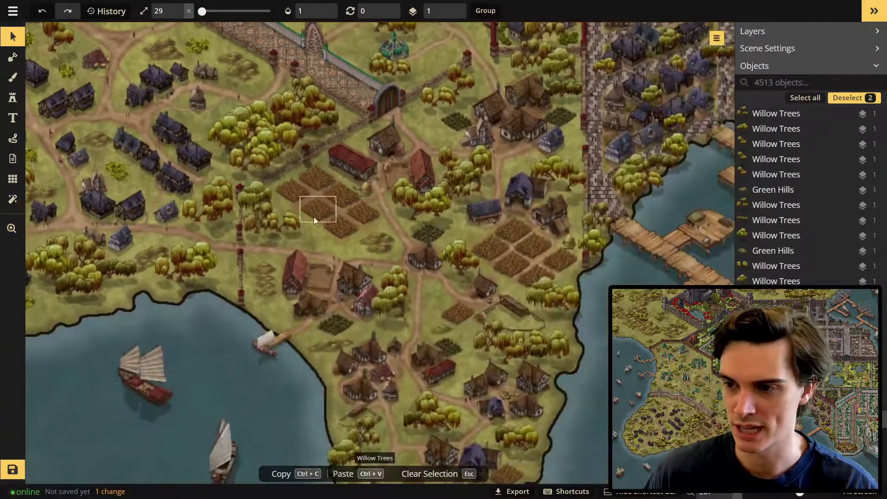
pyautogui.scroll(-2, 526, 323)
pyautogui.moveTo(430, 151); pyautogui.dragTo(262, 422, button='middle')
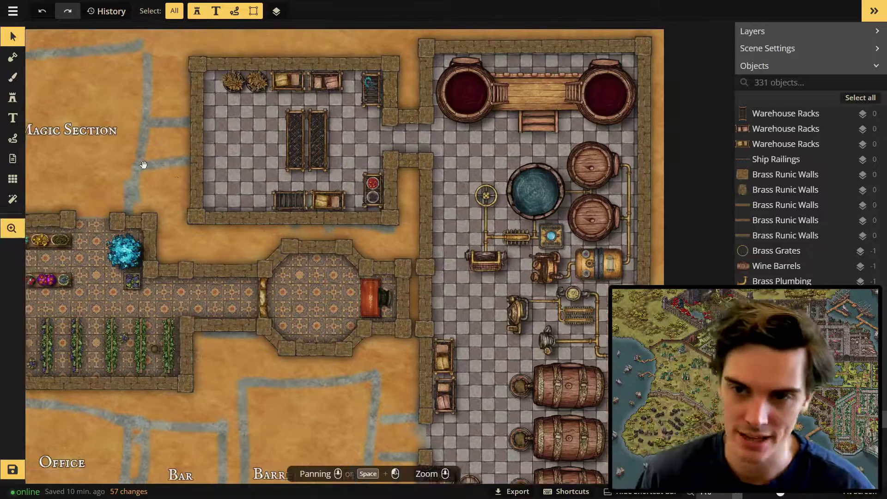
# - Copy Storage's wall pieces to form the Magic Section's west wall and attach the southwest corner with its short wall
pyautogui.click(295, 212)
pyautogui.hotkey('ctrl', 'c')
pyautogui.hotkey('ctrl', 'v')
pyautogui.moveTo(119, 88); pyautogui.dragTo(89, 113)
pyautogui.moveTo(349, 276); pyautogui.dragTo(120, 238)
pyautogui.scroll(5, 221, 202)
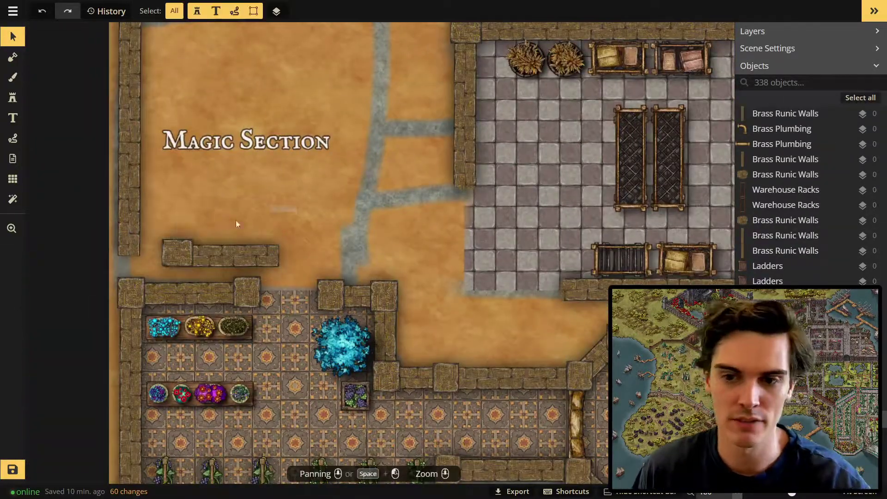
pyautogui.click(133, 249)
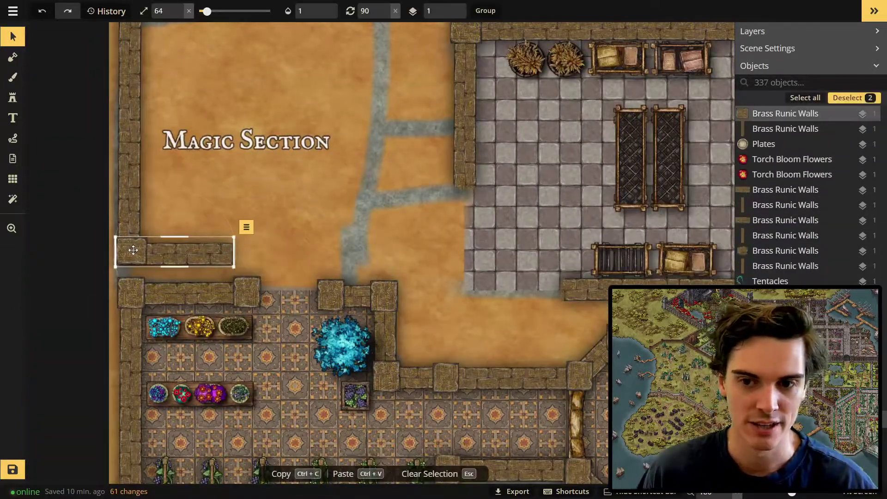
pyautogui.click(262, 193)
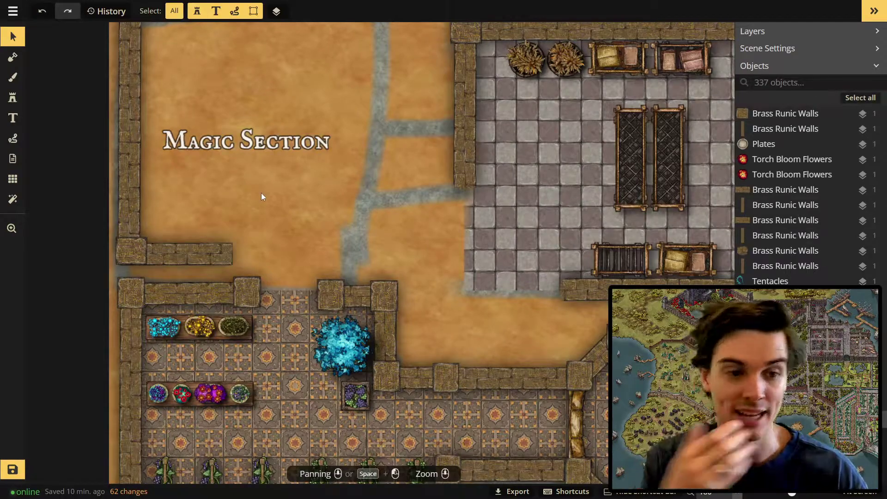
# - Copy a Storage wall piece and place it at the Magic Section's northwest corner
pyautogui.scroll(-1, 270, 228)
pyautogui.moveTo(461, 126); pyautogui.dragTo(466, 139)
pyautogui.hotkey('ctrl', 'c')
pyautogui.hotkey('ctrl', 'v')
pyautogui.moveTo(119, 122); pyautogui.dragTo(85, 105)
pyautogui.click(291, 163)
# - Copy wall pieces to form the Magic Section's north and east walls, deleting a surplus piece
pyautogui.scroll(-1, 294, 164)
pyautogui.moveTo(294, 163); pyautogui.dragTo(354, 163, button='middle')
pyautogui.moveTo(337, 109); pyautogui.dragTo(391, 192)
pyautogui.hotkey('ctrl', 'c')
pyautogui.hotkey('ctrl', 'v')
pyautogui.click(344, 133)
pyautogui.press('Delete')
pyautogui.moveTo(323, 111); pyautogui.dragTo(276, 271)
pyautogui.moveTo(292, 263); pyautogui.dragTo(348, 237)
# - Copy the short horizontal wall from Storage's corridor and fill the gap in the Magic Section's north wall
pyautogui.click(683, 274)
pyautogui.hotkey('ctrl', 'c')
pyautogui.hotkey('ctrl', 'v')
pyautogui.moveTo(312, 119); pyautogui.dragTo(316, 108)
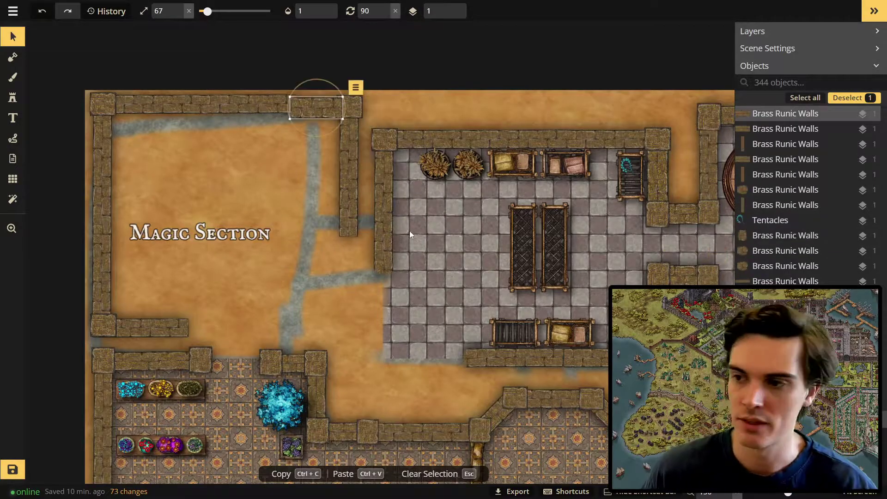
# - Fit the filler wall against the Magic Section's northeast corner pillar and put it on layer -1
pyautogui.scroll(2, 370, 227)
pyautogui.moveTo(365, 231); pyautogui.dragTo(388, 336, button='middle')
pyautogui.moveTo(351, 376); pyautogui.dragTo(384, 175)
pyautogui.scroll(2, 300, 222)
pyautogui.click(365, 168)
pyautogui.scroll(1, 364, 167)
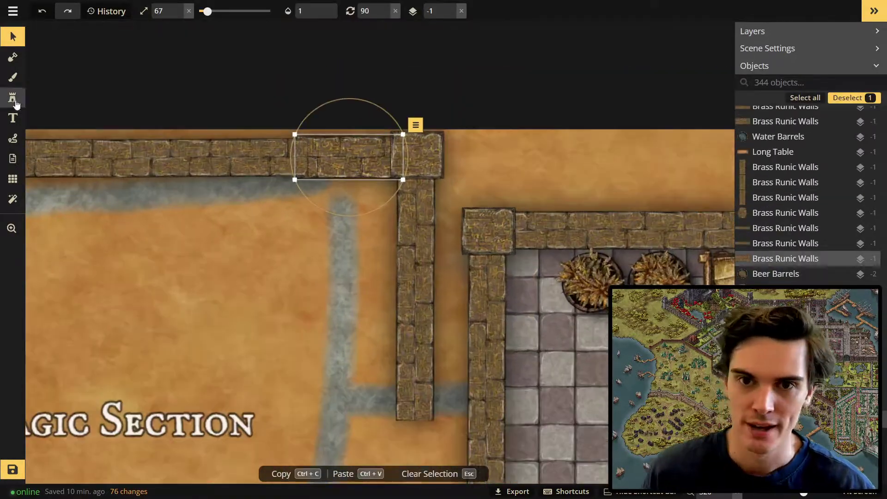
pyautogui.click(12, 97)
pyautogui.click(12, 36)
pyautogui.press('s')
pyautogui.press('Escape')
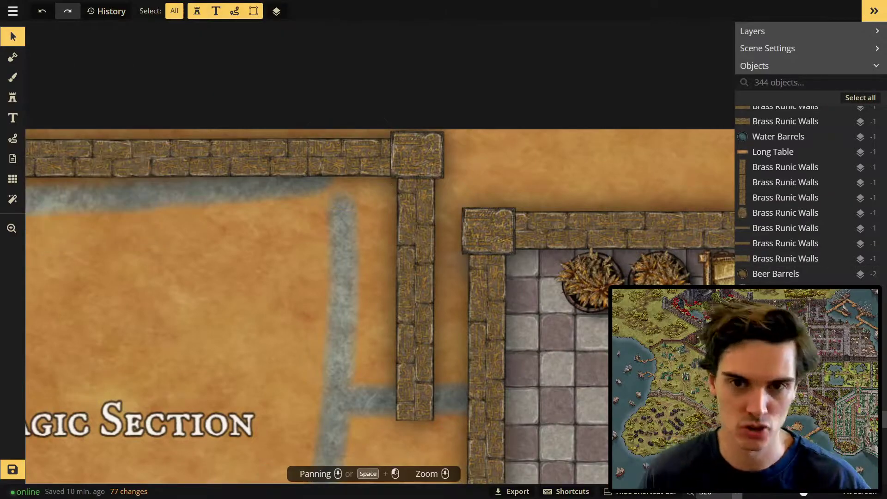
# - Nudge the filler piece in the Magic Section's north wall into line with the neighbouring wall pieces
pyautogui.press('4')
pyautogui.scroll(2, 308, 138)
pyautogui.click(312, 163)
pyautogui.moveTo(312, 163); pyautogui.dragTo(313, 160)
pyautogui.press('Escape')
pyautogui.scroll(-3, 310, 231)
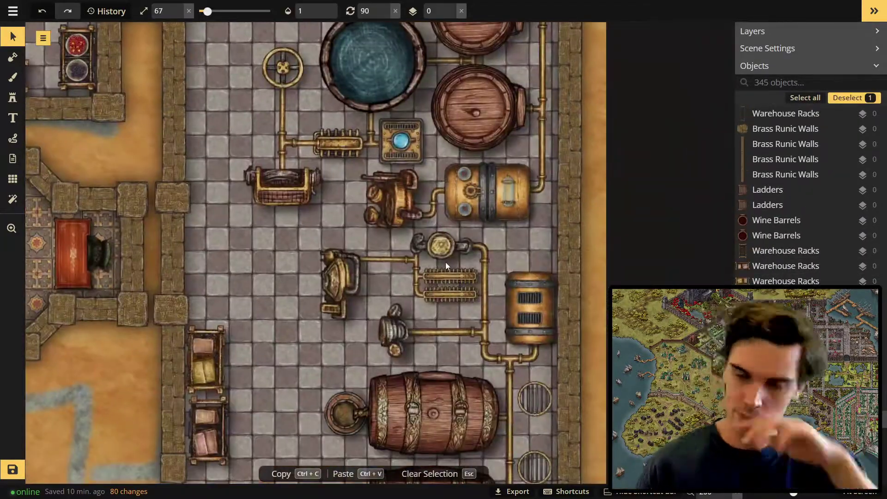
pyautogui.scroll(-5, 447, 252)
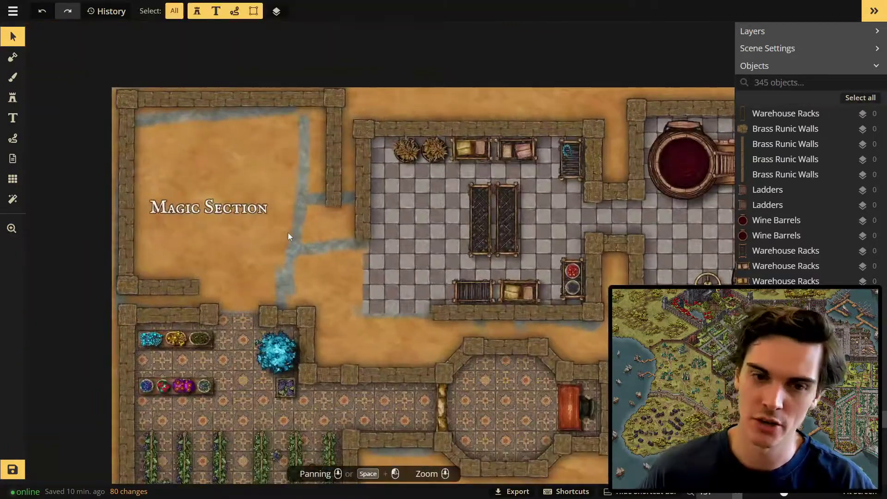
pyautogui.scroll(2, 317, 238)
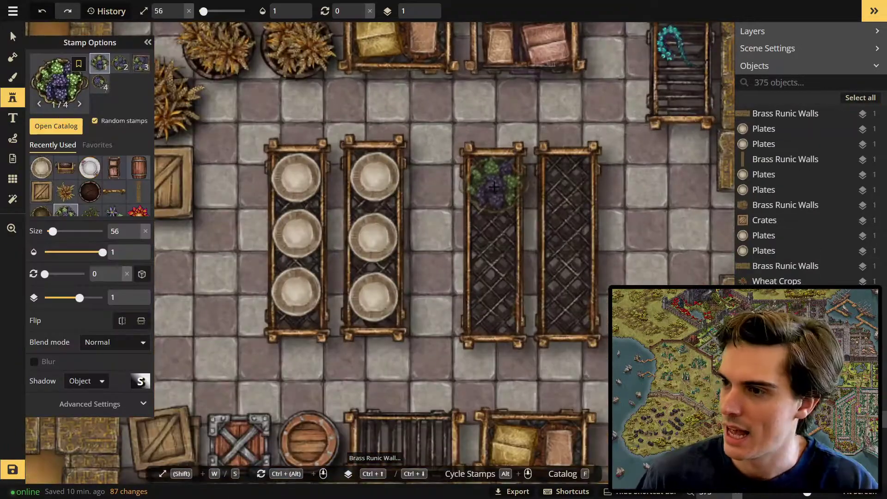
# - Place two grape baskets, one below the other, on the upper half of the empty rack beside the plate racks, starting at size 46
pyautogui.click(495, 182)
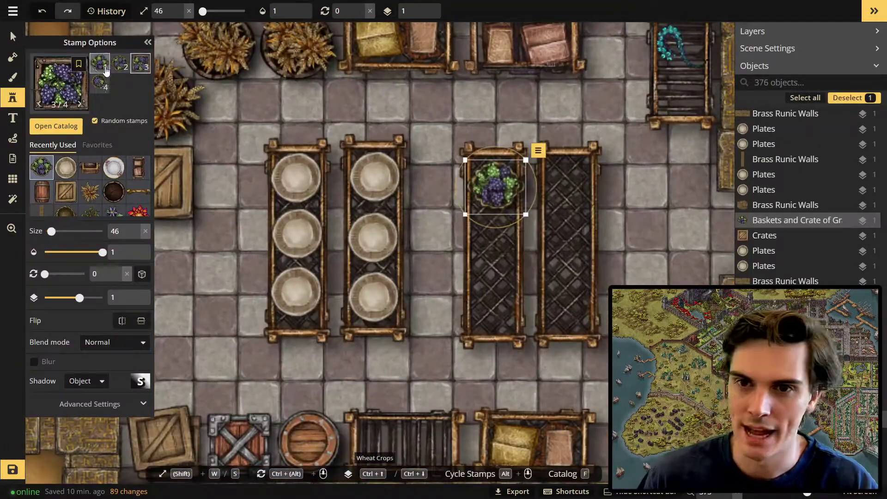
pyautogui.scroll(3, 531, 276)
pyautogui.press('s')
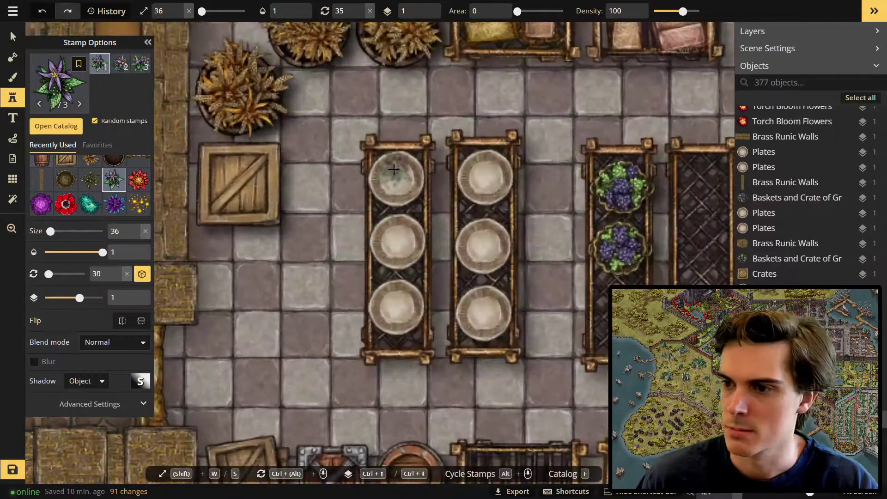
# - Fill the first rack's top plate with purple flowers and the second rack's bottom and middle plates with gold orbs and red poppies
pyautogui.click(397, 185)
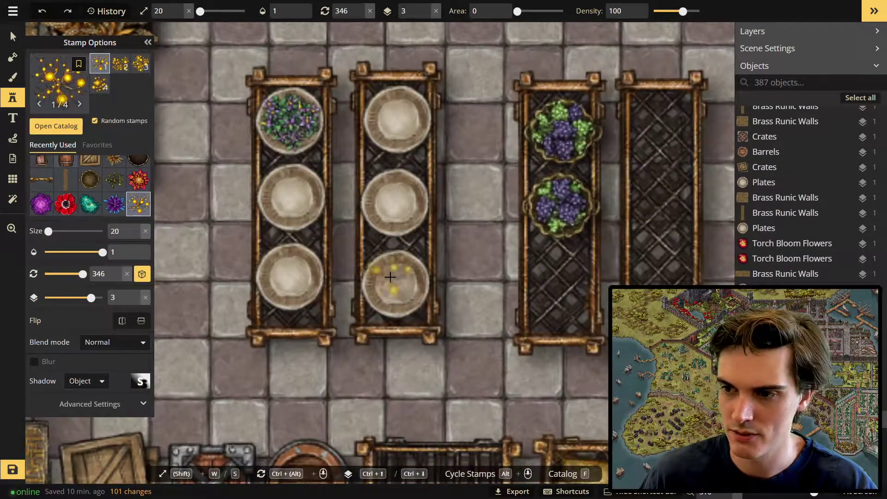
pyautogui.click(390, 277)
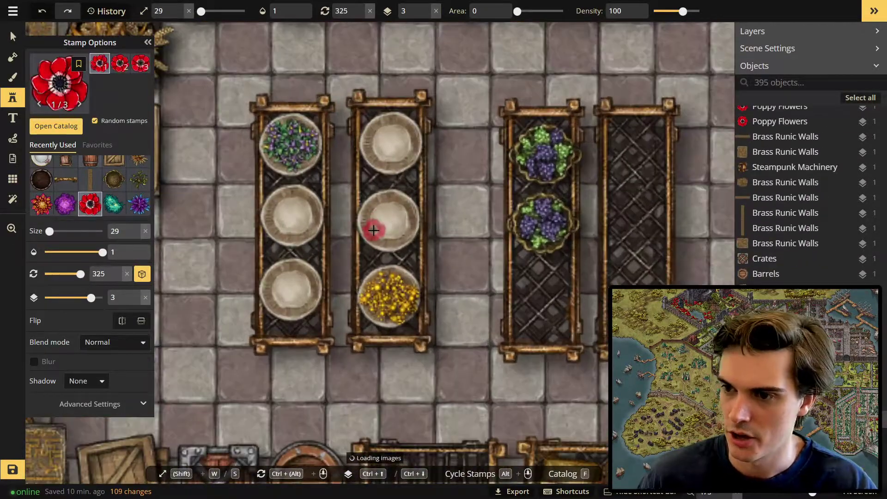
pyautogui.click(390, 242)
pyautogui.click(390, 236)
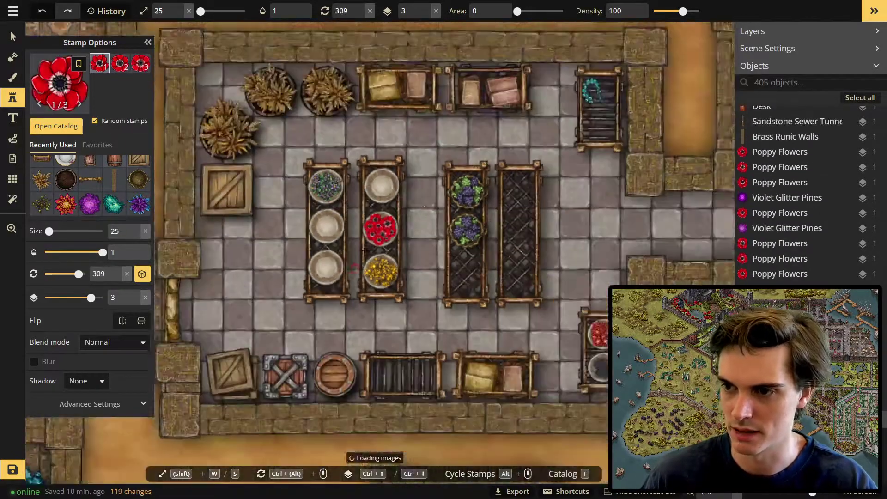
# - Fill the second rack's top plate with green herbs and the first rack's middle plate with cyan orbs, deleting the stray orbs beside it
pyautogui.press('f')
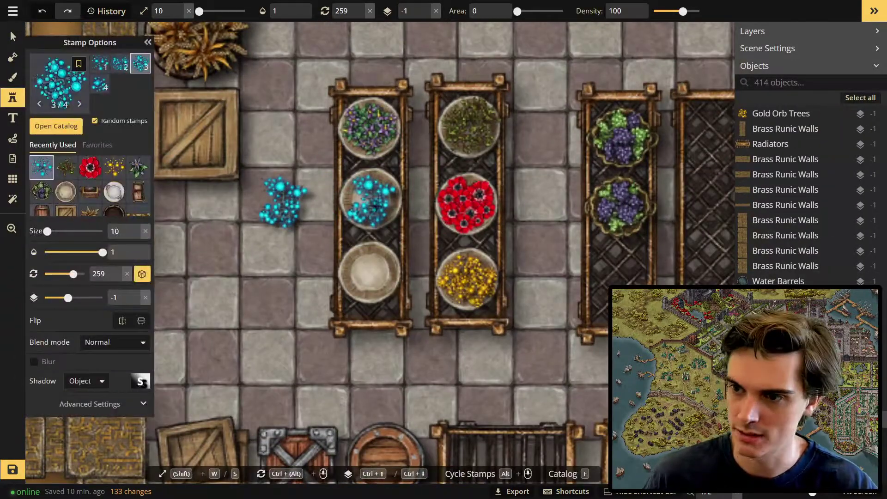
pyautogui.click(13, 36)
pyautogui.click(275, 203)
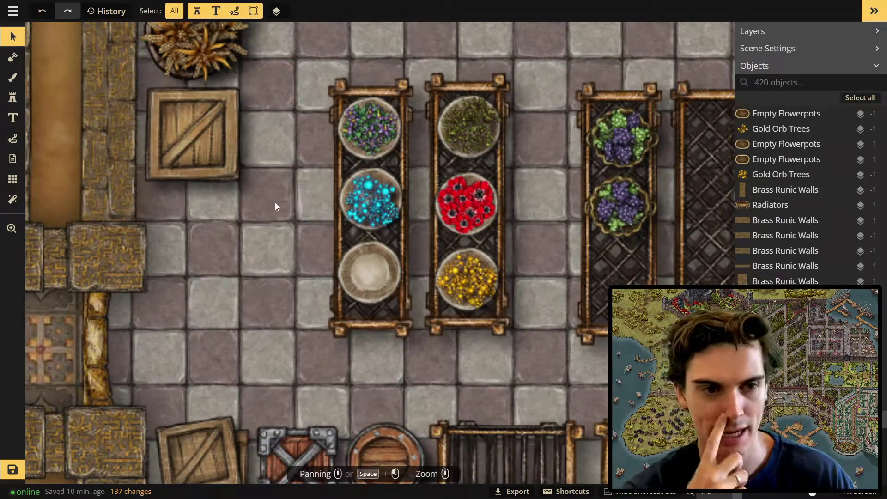
# - Delete the vertical wall section closing the east side of the room with the vine rows
pyautogui.scroll(-5, 276, 203)
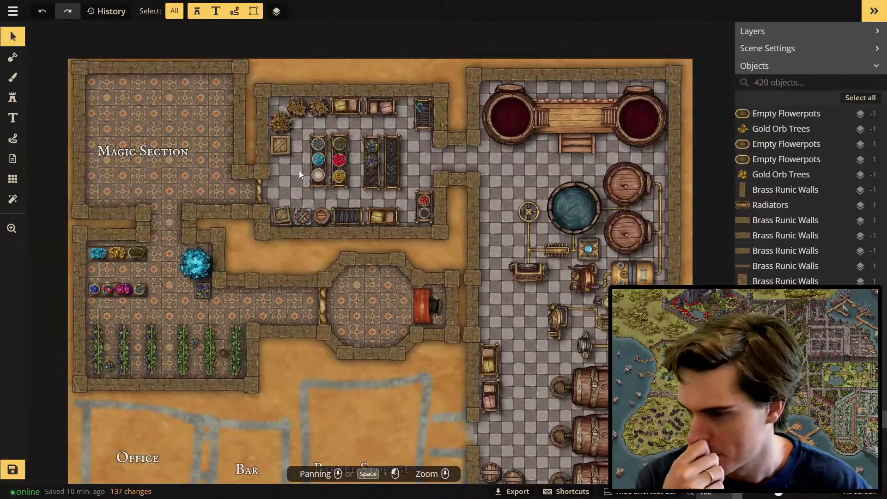
pyautogui.scroll(-2, 248, 203)
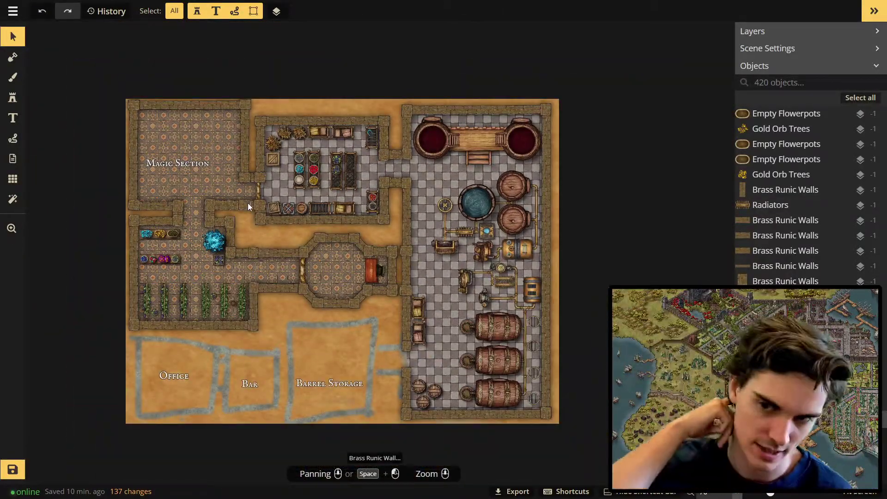
pyautogui.scroll(5, 250, 299)
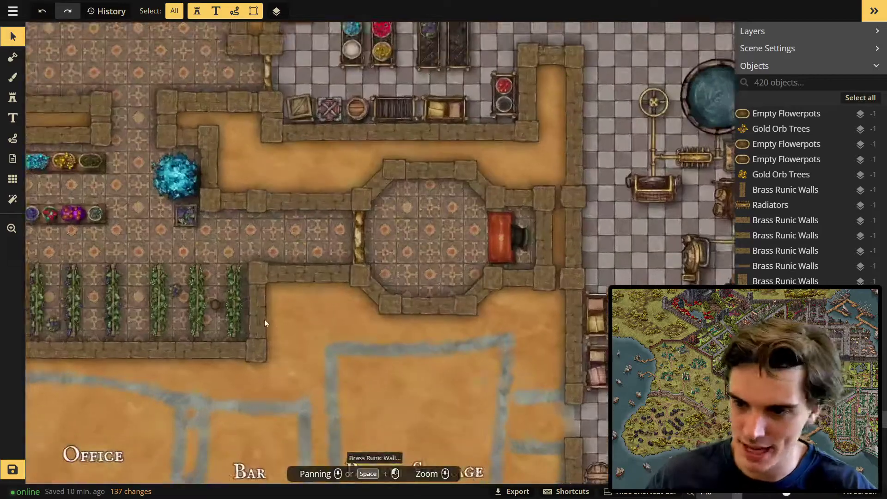
pyautogui.moveTo(302, 326); pyautogui.dragTo(346, 293, button='middle')
pyautogui.scroll(-2, 317, 263)
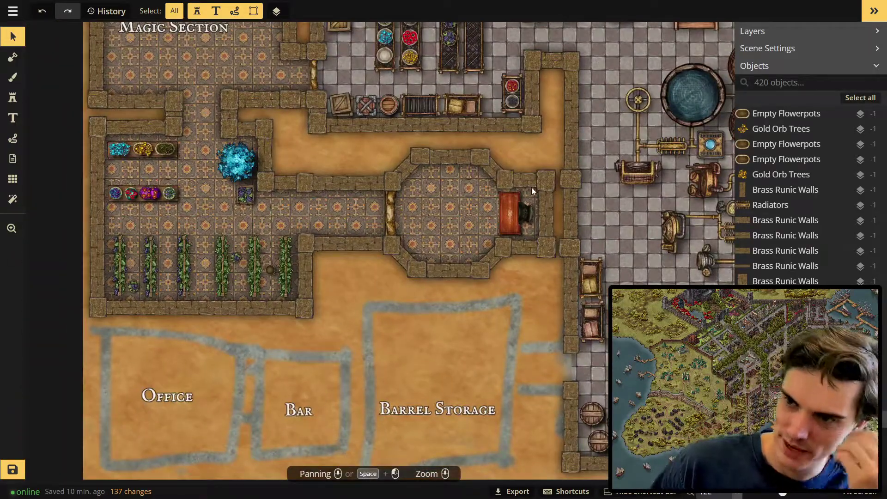
pyautogui.click(305, 271)
pyautogui.press('Delete')
# - Place short Brass Runic Walls pieces against the corner posts at both ends of the gap beside the vines
pyautogui.click(13, 98)
pyautogui.scroll(6, 294, 259)
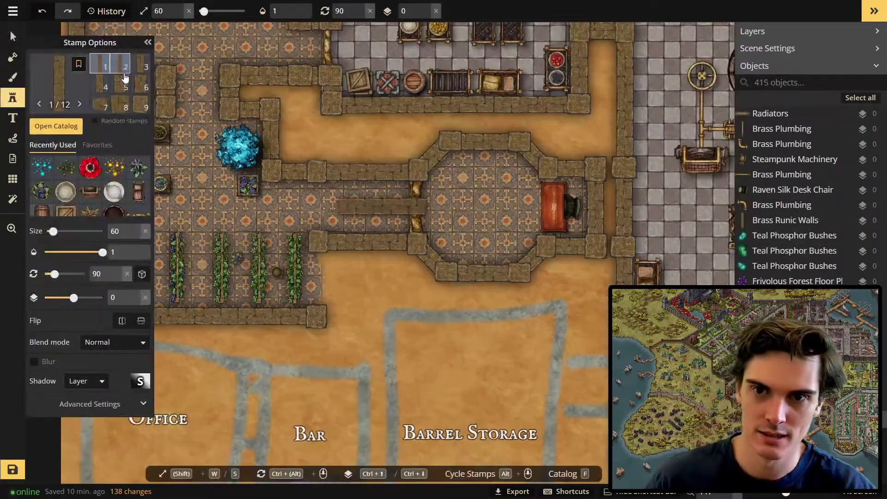
pyautogui.click(342, 270)
pyautogui.keyDown('ctrl'); pyautogui.scroll(-6, 339, 270); pyautogui.keyUp('ctrl')
pyautogui.moveTo(337, 270); pyautogui.dragTo(324, 240)
pyautogui.click(325, 363)
# - Delete the easternmost vine row next to the wall opening
pyautogui.click(12, 37)
pyautogui.click(277, 278)
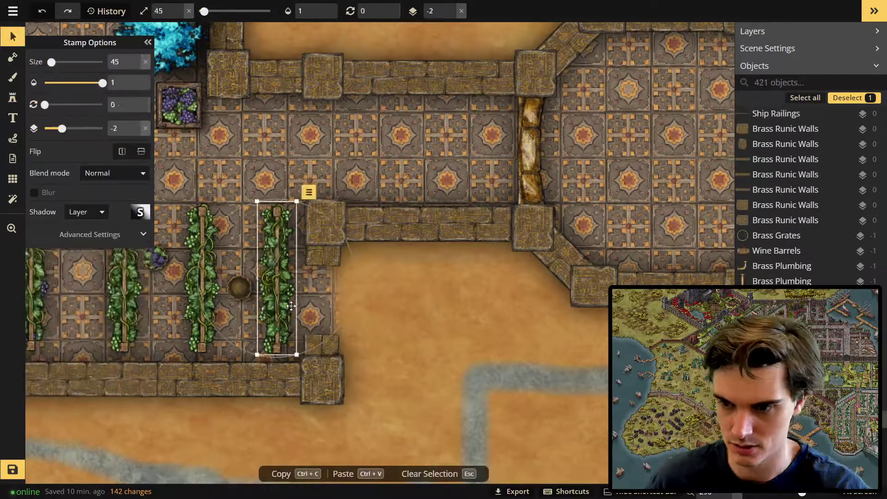
pyautogui.press('Delete')
# - Move the grape basket beside the grape crate and the empty basket between the last two remaining vine rows
pyautogui.scroll(-3, 323, 259)
pyautogui.moveTo(368, 264); pyautogui.dragTo(355, 130)
pyautogui.scroll(-3, 356, 138)
pyautogui.moveTo(334, 255); pyautogui.dragTo(368, 175)
pyautogui.click(334, 282)
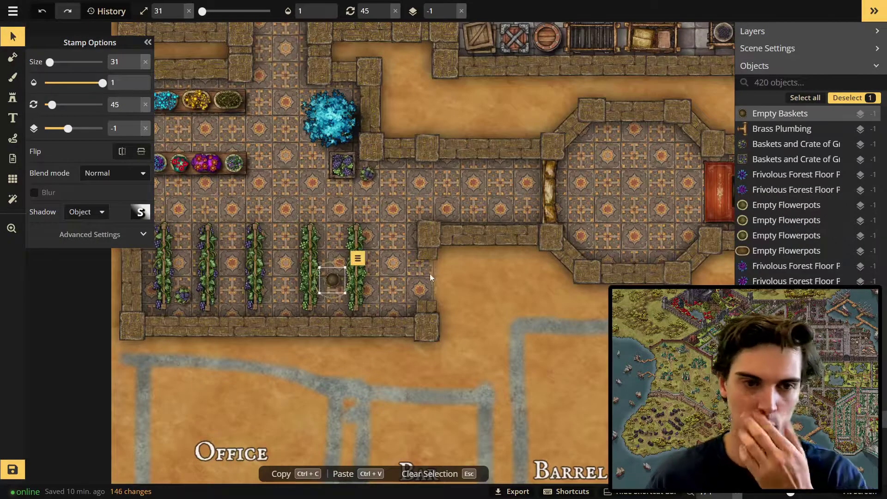
pyautogui.scroll(3, 393, 295)
pyautogui.scroll(3, 396, 292)
pyautogui.click(421, 138)
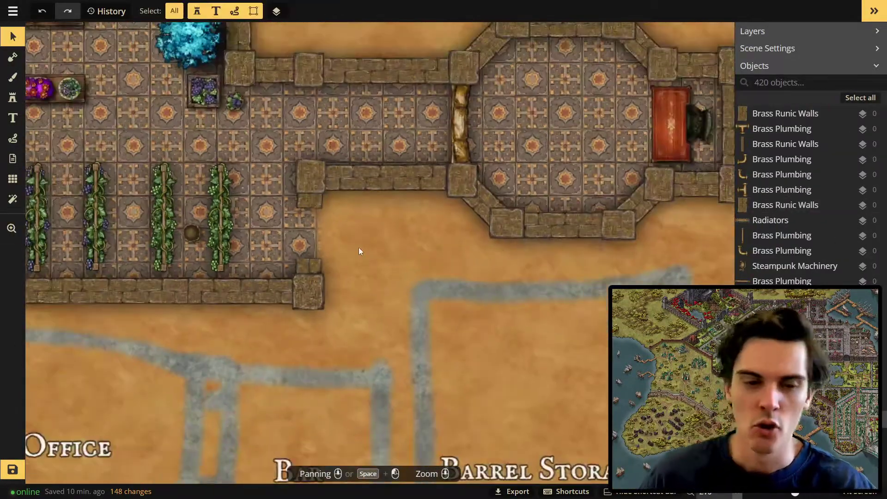
# - Fit a Lancet Doors stamp into the opening between the two wall posts east of the vine rows
pyautogui.click(13, 97)
pyautogui.click(69, 74)
pyautogui.write('log')
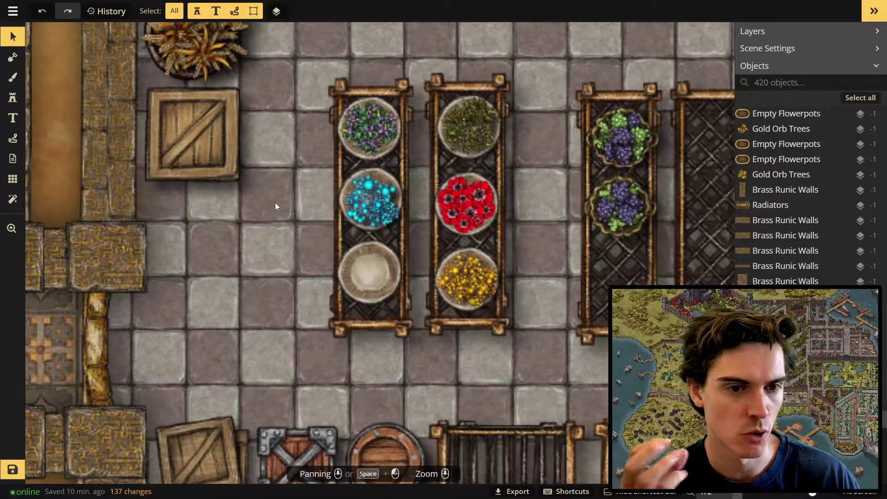
pyautogui.scroll(-8, 321, 217)
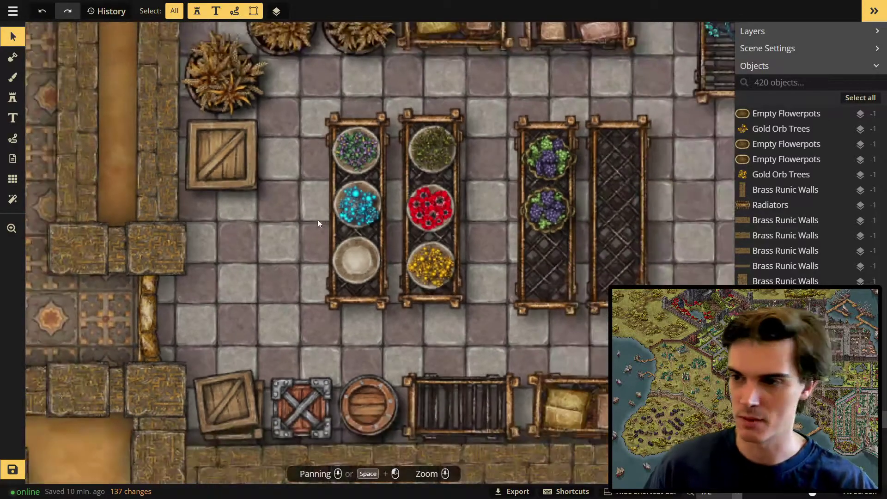
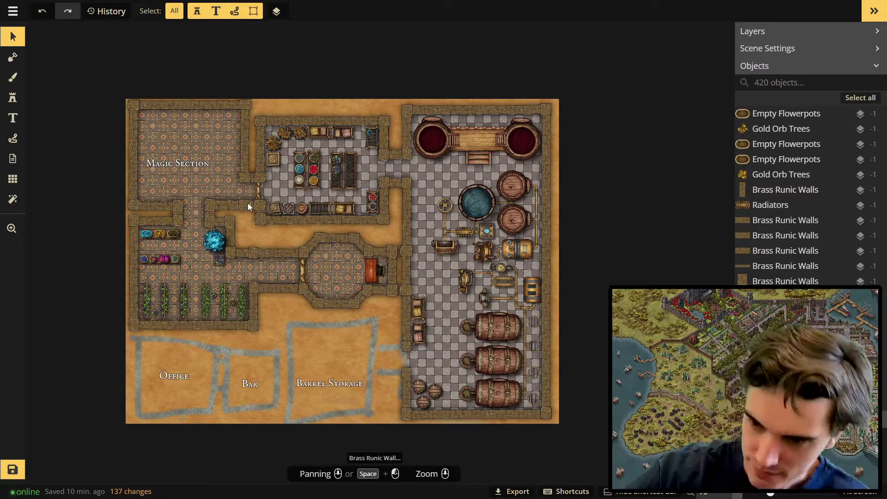
pyautogui.scroll(6, 251, 306)
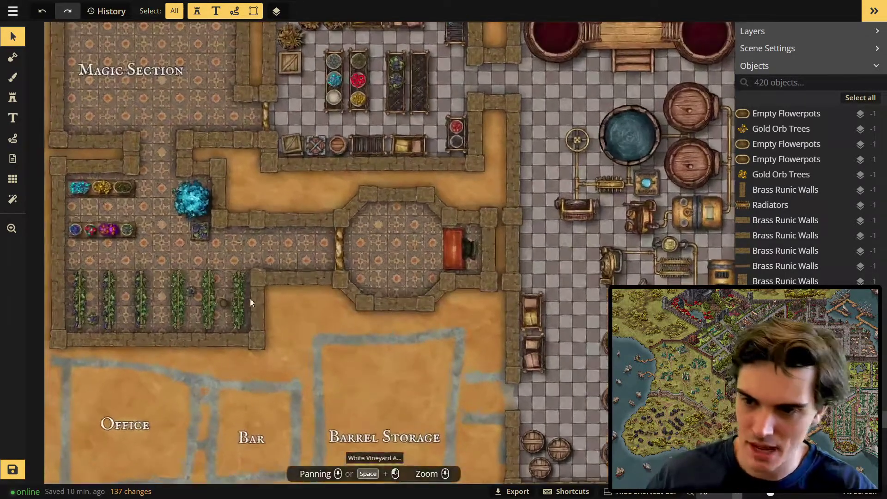
pyautogui.scroll(-2, 272, 322)
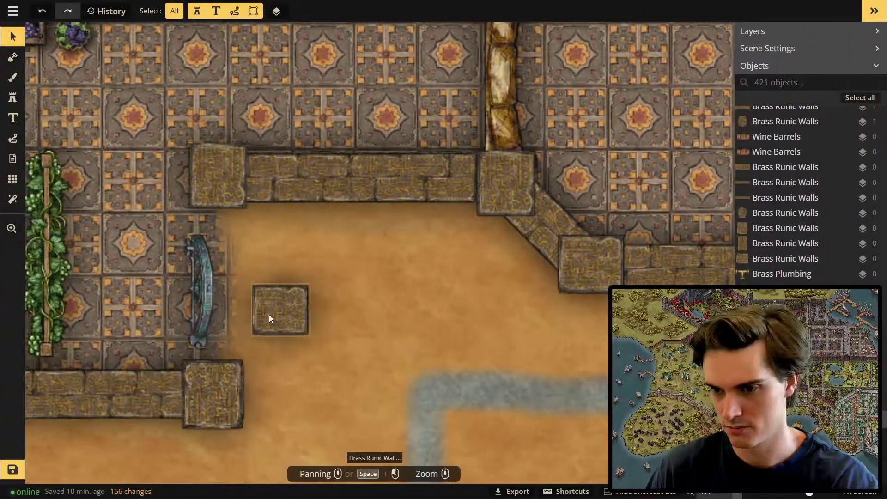
pyautogui.click(208, 290)
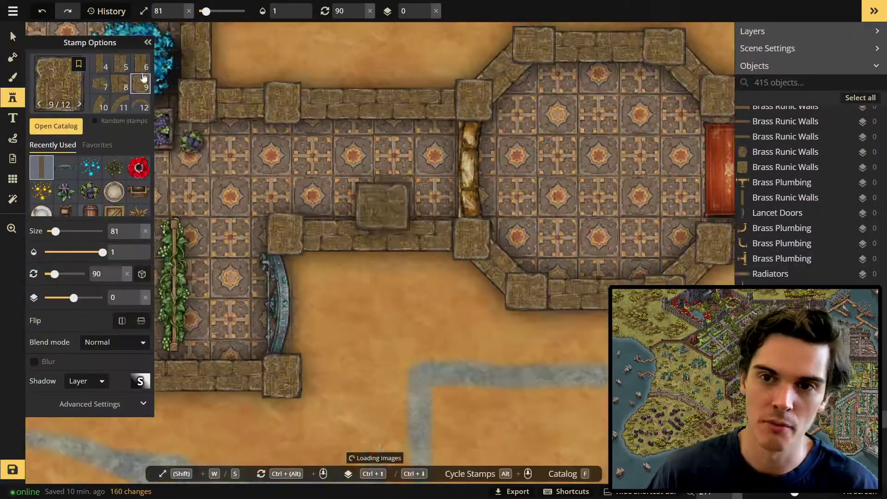
# - Extend a horizontal Brass Runic Walls segment east from the lower door post and add a square size 60 block near its end
pyautogui.click(359, 331)
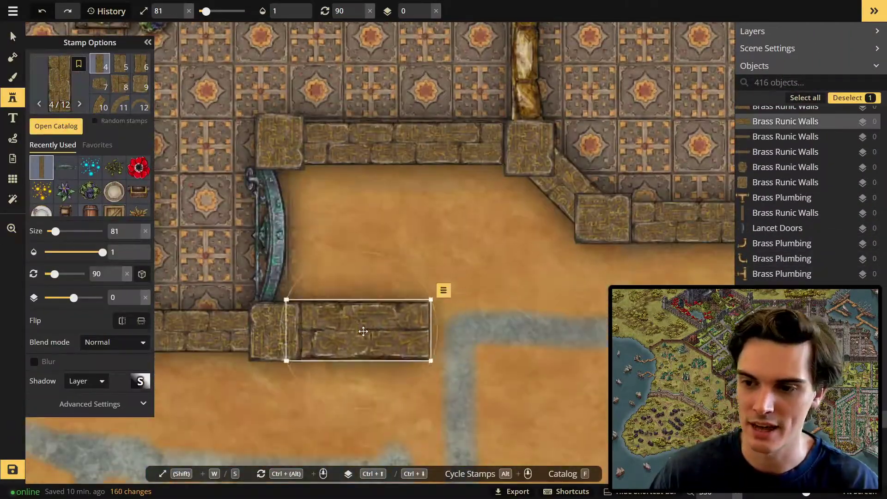
pyautogui.moveTo(332, 335); pyautogui.dragTo(324, 337)
pyautogui.click(133, 87)
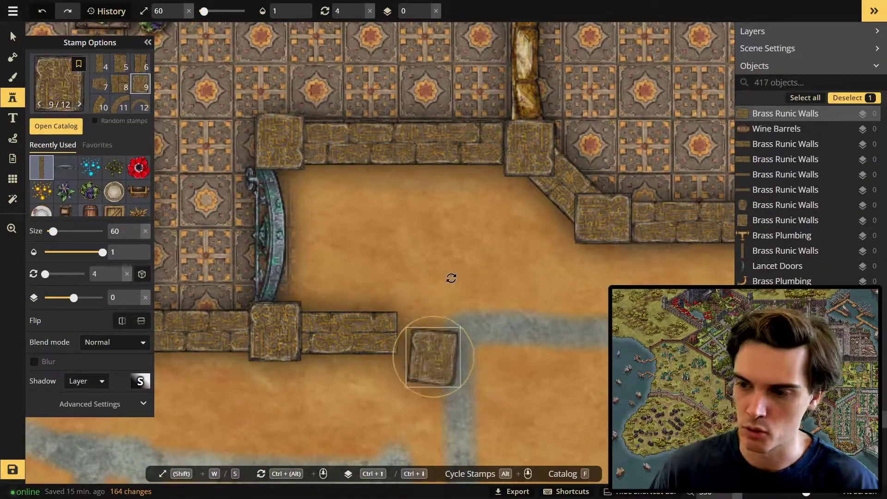
# - Fill the small gated alcove with Carnivorous Plants stamps from the Fey pack of the stamp catalog
pyautogui.press('f')
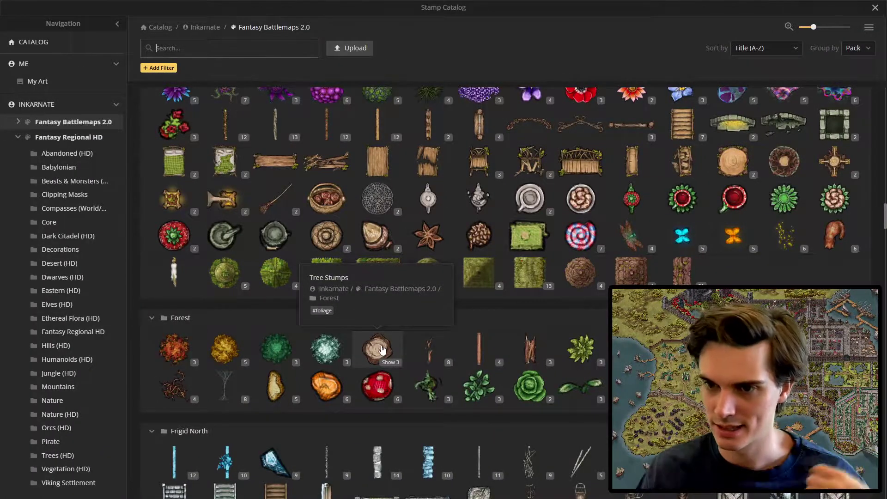
pyautogui.scroll(4, 382, 350)
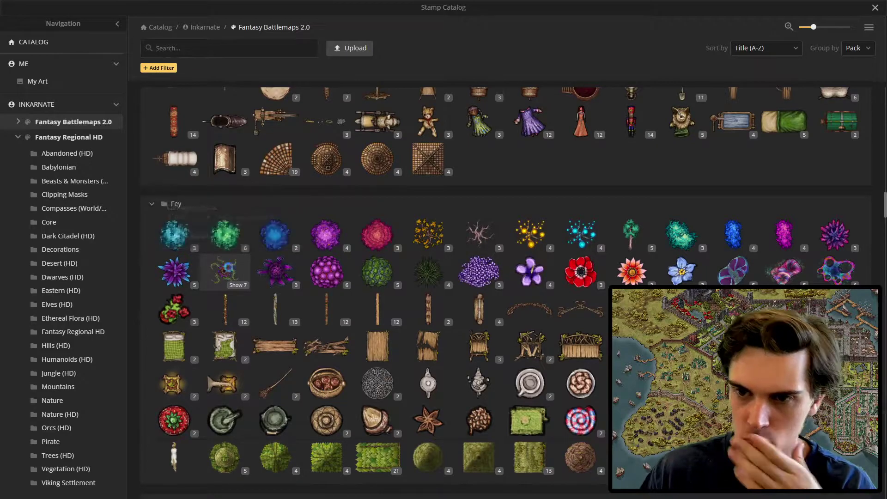
pyautogui.click(225, 270)
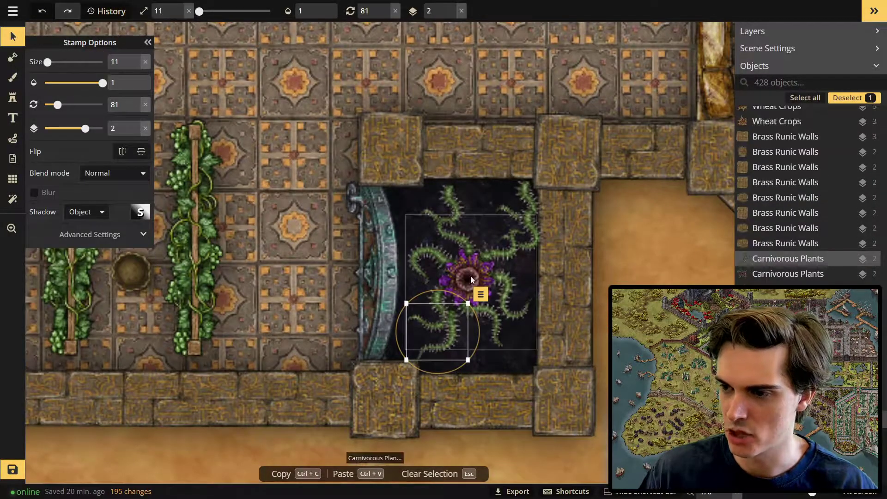
pyautogui.moveTo(471, 276); pyautogui.dragTo(442, 334)
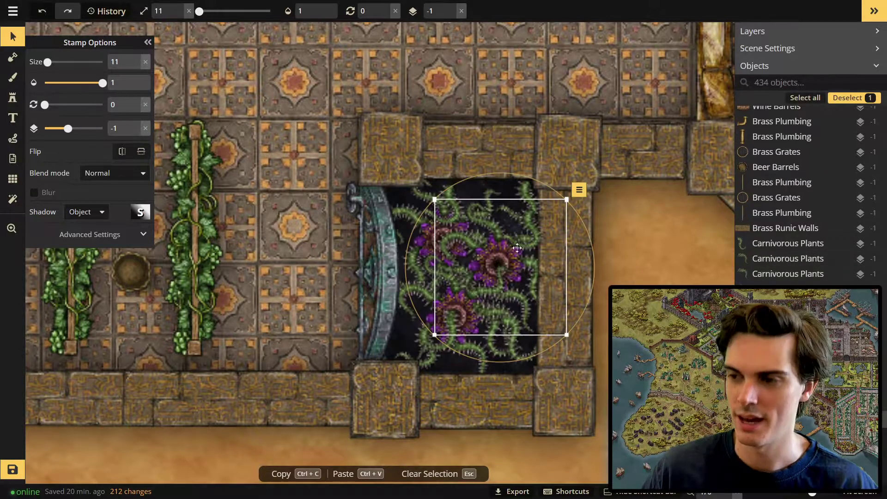
pyautogui.scroll(-1, 536, 243)
pyautogui.click(534, 243)
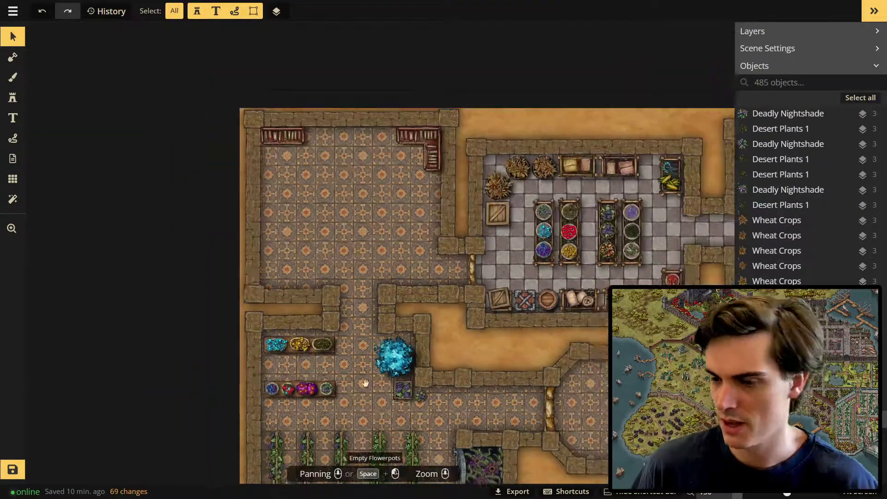
# - Look through the tables in the stamp catalog and pick the Long Table stamp from the Core pack
pyautogui.click(12, 98)
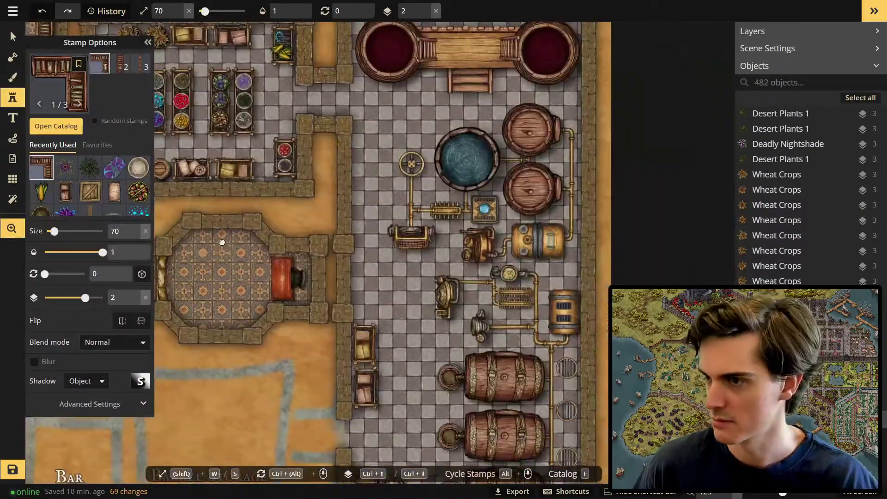
pyautogui.press('f')
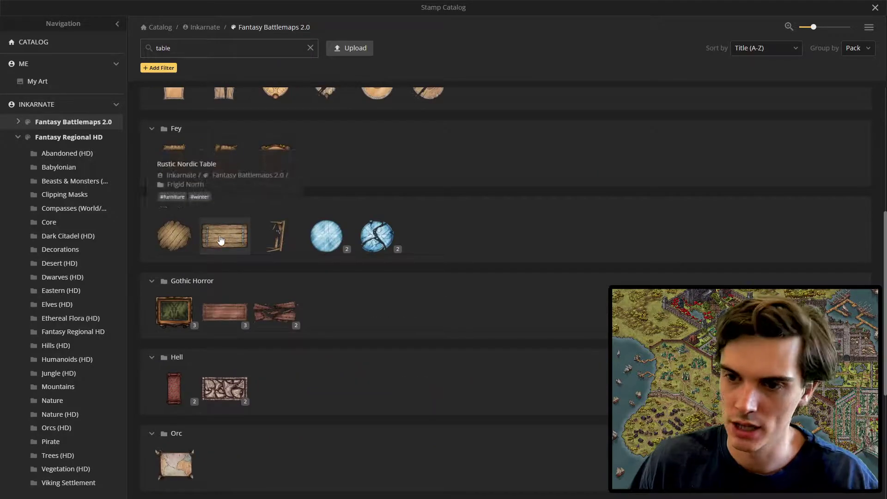
pyautogui.scroll(6, 236, 277)
pyautogui.scroll(-10, 240, 324)
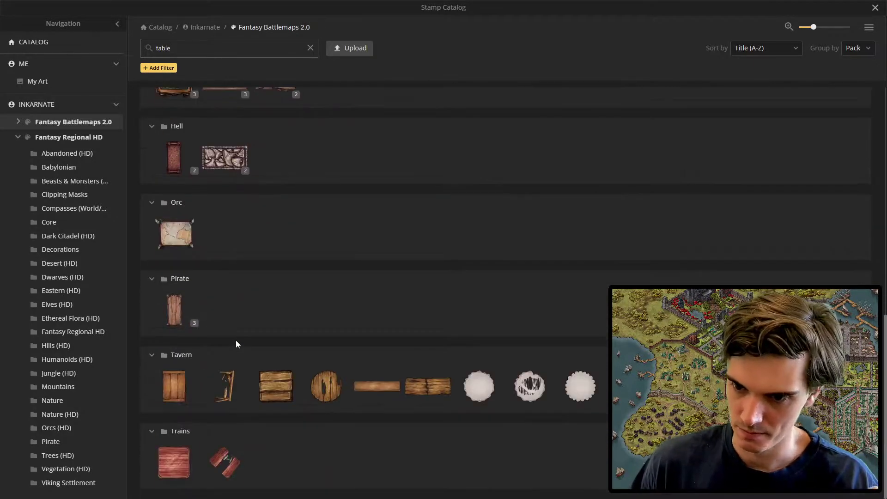
pyautogui.scroll(10, 277, 277)
pyautogui.scroll(2, 169, 160)
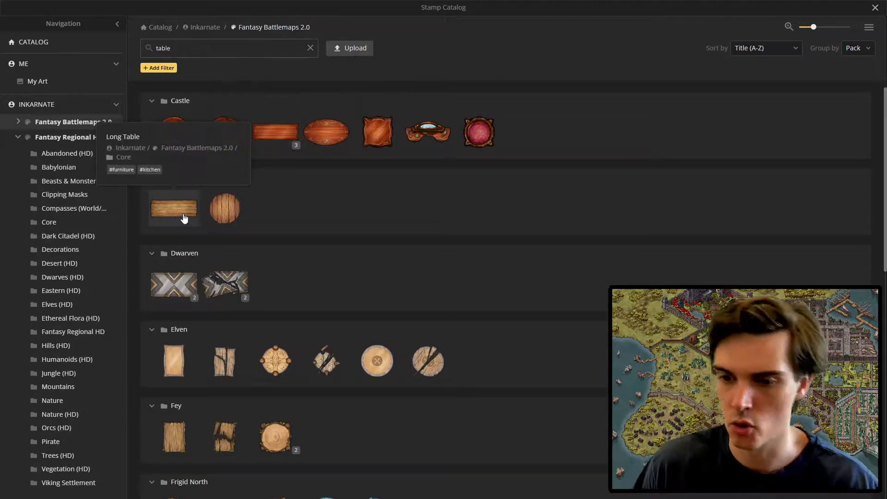
pyautogui.click(168, 206)
# - Place a Long Table of size 60, rotated 90 degrees, along the west wall of the northwest room
pyautogui.moveTo(474, 204); pyautogui.dragTo(413, 260)
pyautogui.moveTo(416, 222); pyautogui.dragTo(347, 263)
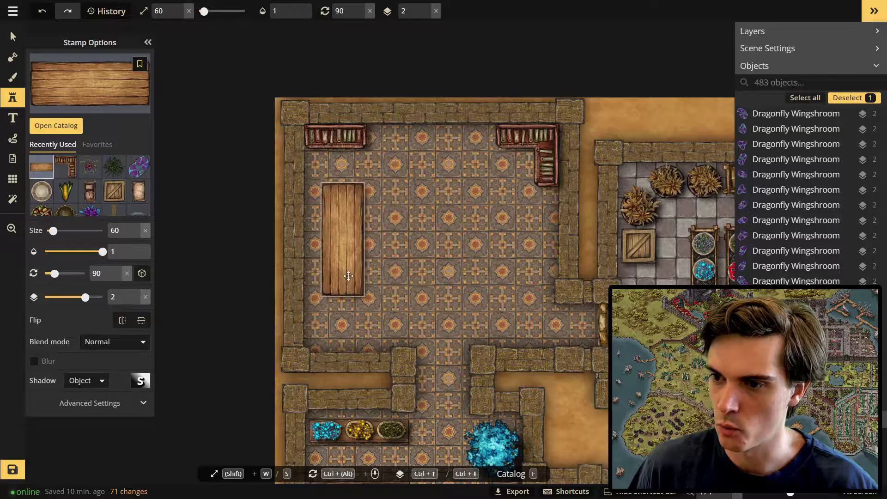
pyautogui.scroll(-3, 417, 299)
pyautogui.moveTo(426, 290); pyautogui.dragTo(298, 214, button='middle')
pyautogui.click(231, 178)
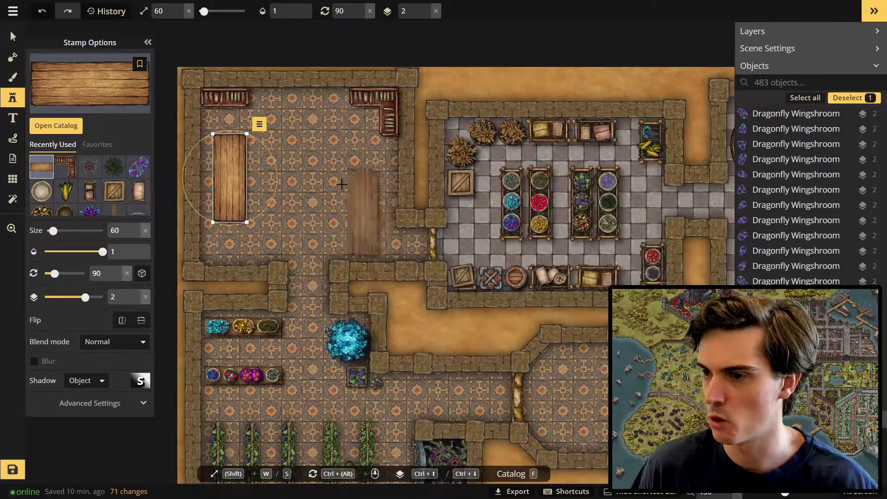
# - Place a second Long Table of size 60, rotated 180 degrees, horizontally near the north end of the northwest room
pyautogui.moveTo(388, 179); pyautogui.dragTo(346, 272)
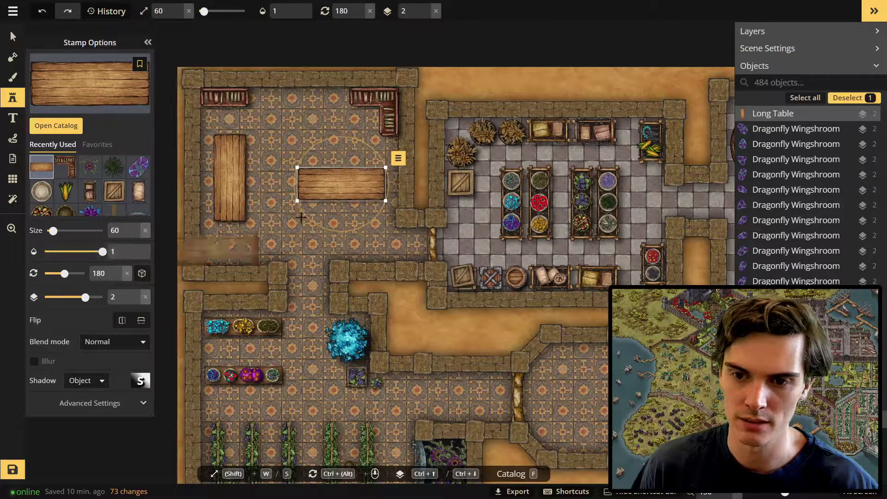
pyautogui.press('Escape')
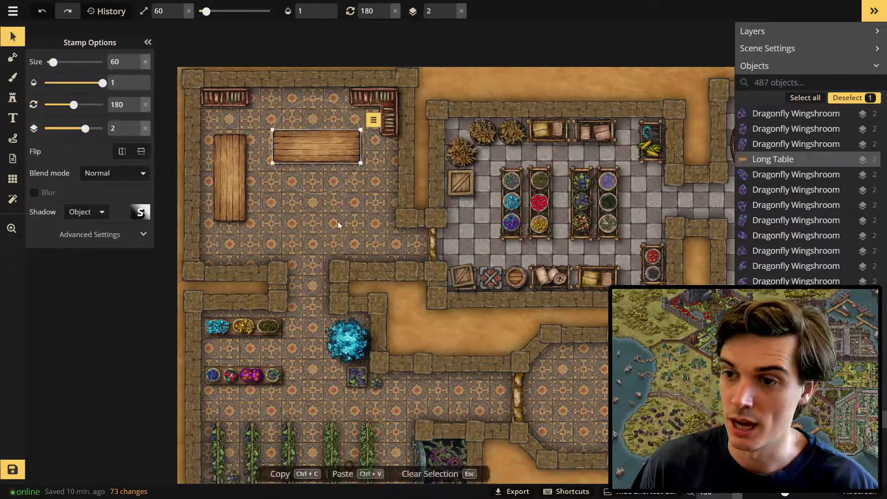
pyautogui.press('Escape')
# - Examine the layout of the whole map, including the plant room, storage room, brewing hall and unfinished sketched rooms
pyautogui.scroll(-3, 337, 221)
pyautogui.moveTo(340, 220); pyautogui.dragTo(331, 147, button='middle')
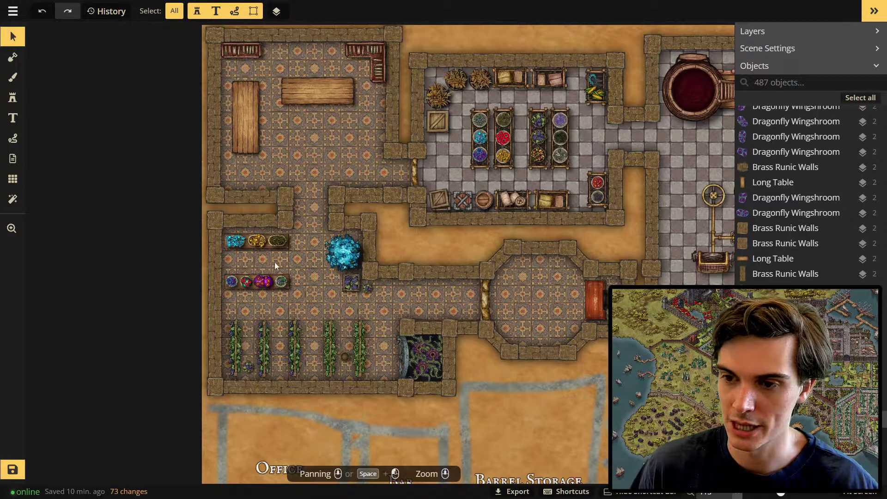
pyautogui.moveTo(364, 198); pyautogui.dragTo(378, 205, button='middle')
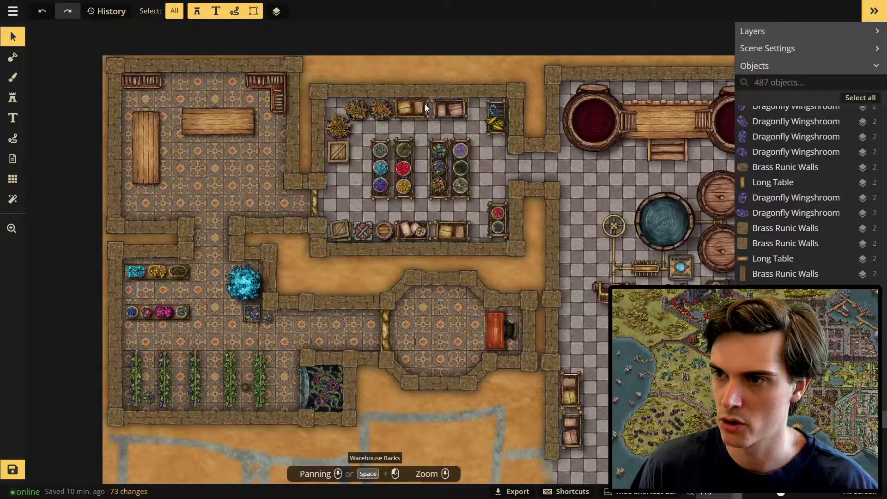
pyautogui.moveTo(543, 228); pyautogui.dragTo(264, 141, button='middle')
pyautogui.scroll(-2, 326, 219)
pyautogui.moveTo(367, 189); pyautogui.dragTo(350, 252, button='middle')
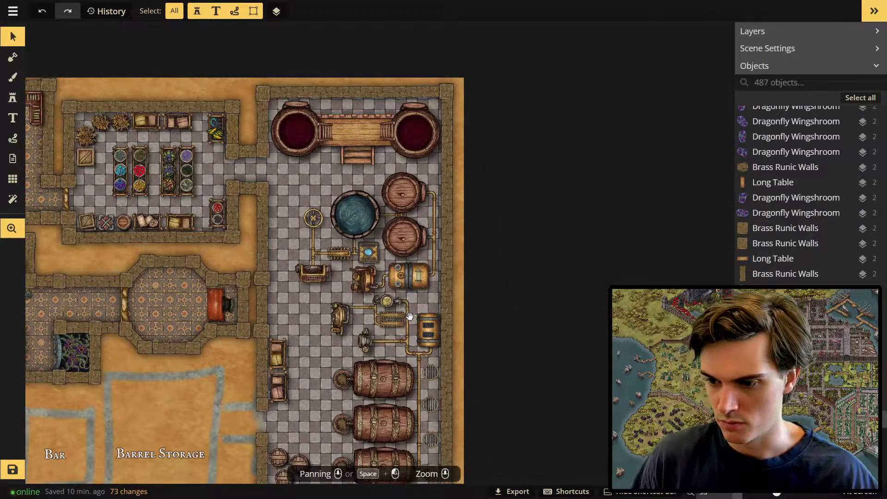
pyautogui.moveTo(410, 317); pyautogui.dragTo(429, 54, button='middle')
pyautogui.scroll(2, 400, 98)
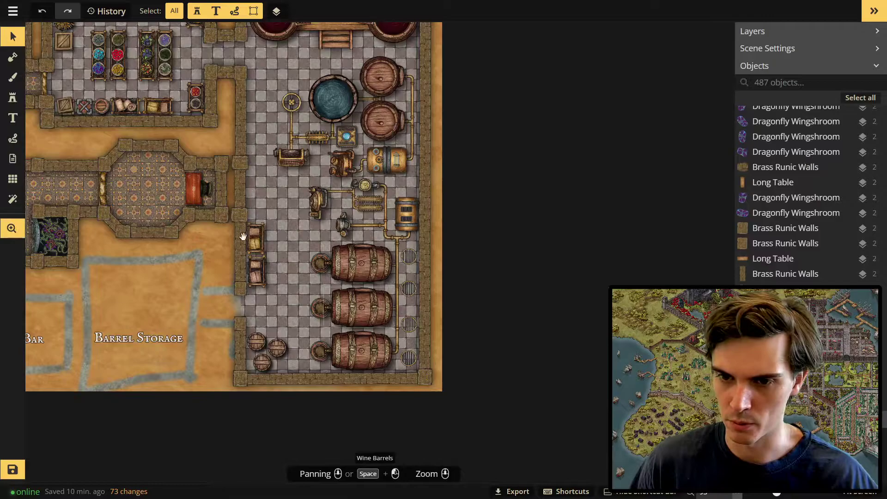
pyautogui.moveTo(243, 237); pyautogui.dragTo(447, 281, button='middle')
pyautogui.scroll(1, 261, 220)
pyautogui.moveTo(174, 105); pyautogui.dragTo(312, 201, button='middle')
pyautogui.scroll(3, 312, 202)
pyautogui.scroll(2, 312, 201)
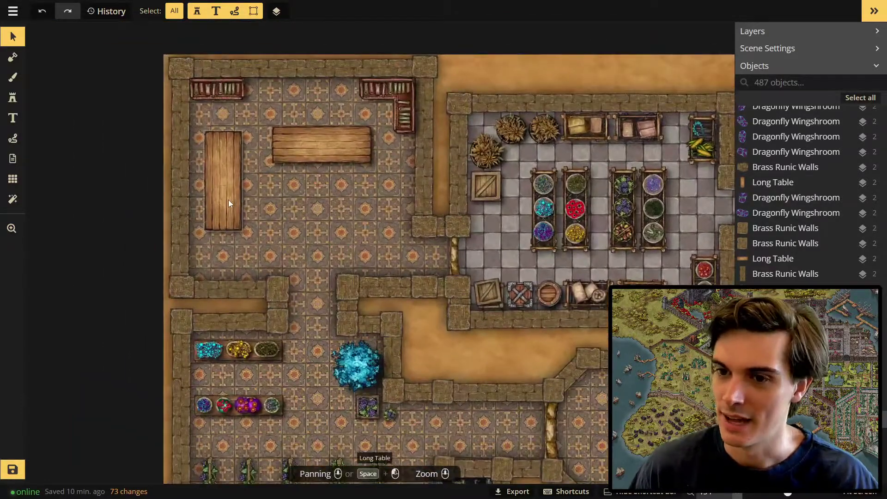
# - Shift the vertical Long Table slightly away from the west wall and select the horizontal Long Table
pyautogui.moveTo(229, 201); pyautogui.dragTo(232, 215)
pyautogui.click(322, 160)
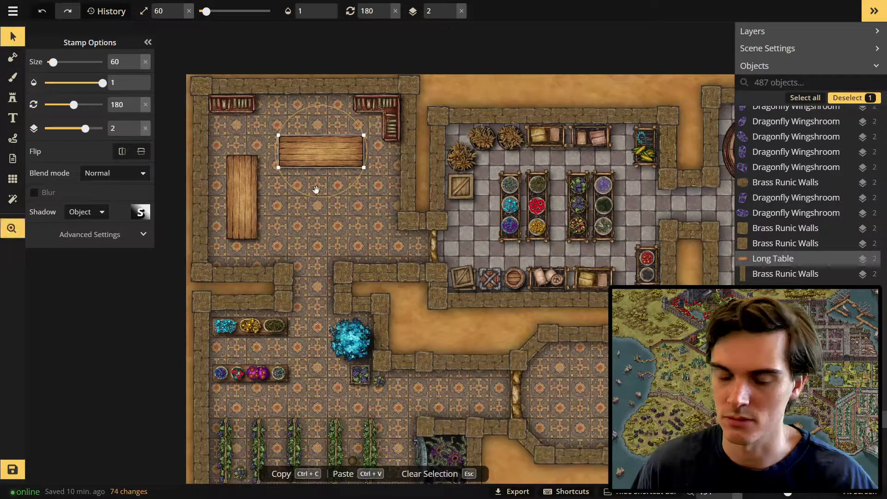
# - Move the vertical Long Table away from the west wall and align the horizontal Long Table above it to form an L shape
pyautogui.click(261, 210)
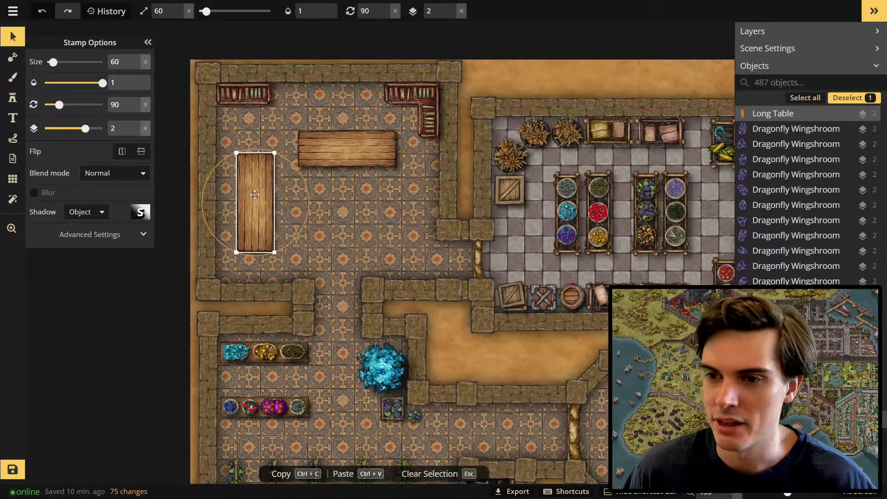
pyautogui.moveTo(261, 212); pyautogui.dragTo(274, 215)
pyautogui.scroll(2, 323, 180)
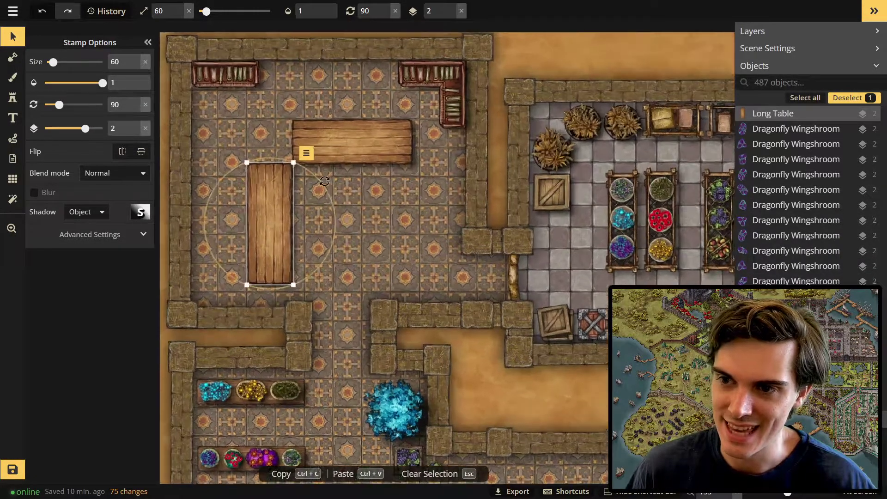
pyautogui.click(324, 137)
pyautogui.moveTo(305, 137); pyautogui.dragTo(307, 139)
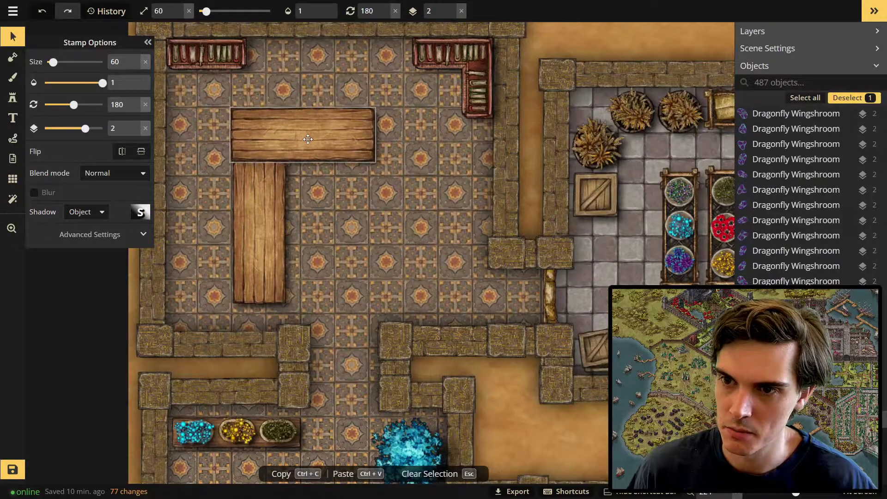
pyautogui.moveTo(309, 141); pyautogui.dragTo(308, 137)
# - Select both Long Tables and shift the joined arrangement slightly west within the northwest room
pyautogui.scroll(-2, 346, 217)
pyautogui.moveTo(347, 216); pyautogui.dragTo(366, 221, button='middle')
pyautogui.moveTo(382, 262); pyautogui.dragTo(285, 171)
pyautogui.moveTo(291, 177); pyautogui.dragTo(275, 173)
pyautogui.press('Escape')
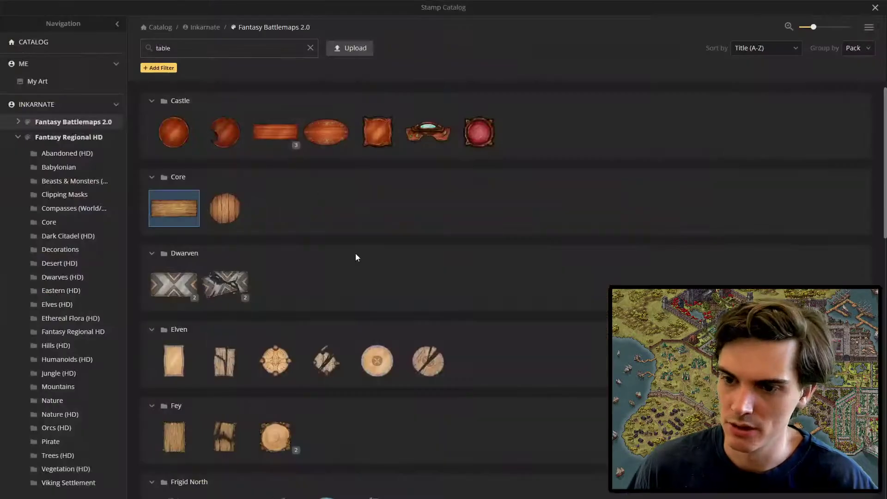
# - Find the round glass Test Tubes stamp in the Steampunk stamps and place it near the north end of the vertical Long Table
pyautogui.scroll(-15, 364, 277)
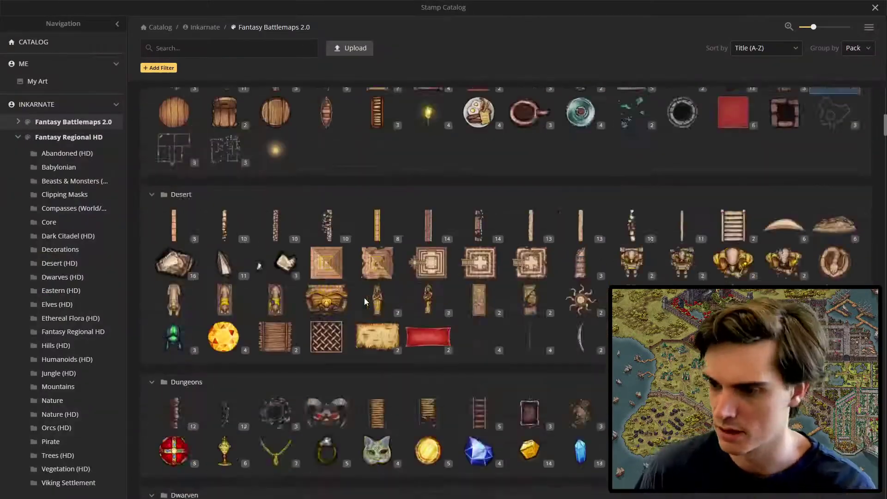
pyautogui.scroll(-15, 375, 264)
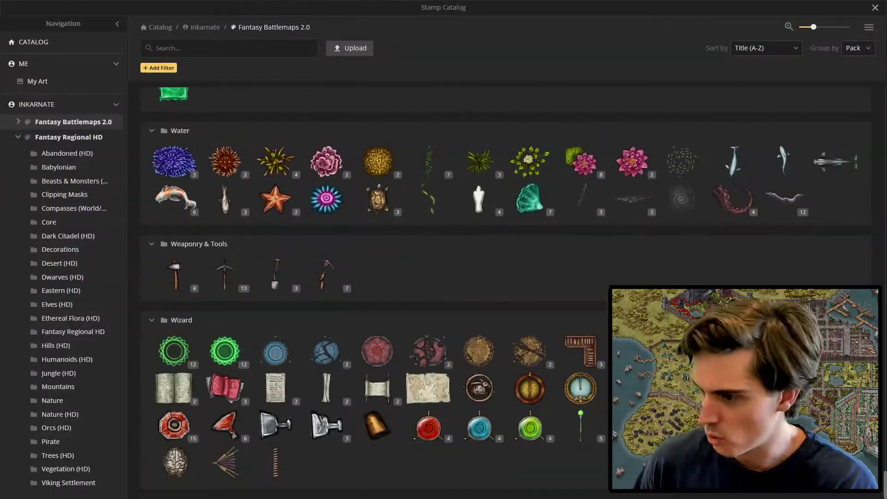
pyautogui.press('Escape')
pyautogui.press('f')
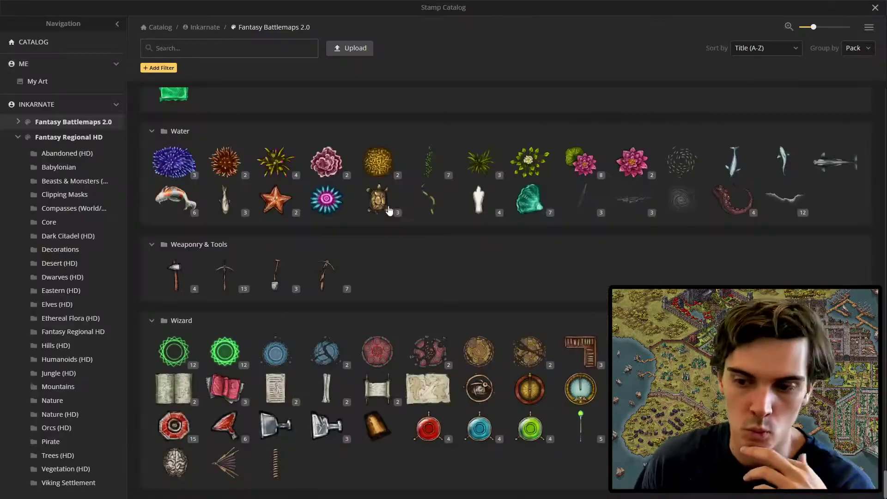
pyautogui.scroll(10, 523, 401)
pyautogui.scroll(5, 523, 401)
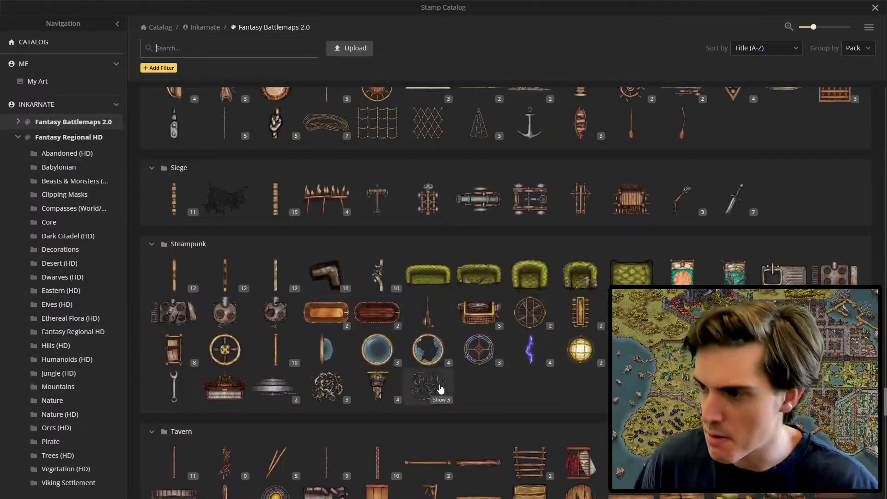
pyautogui.click(376, 350)
pyautogui.click(452, 232)
# - Place a straight Brass Plumbing pipe below the round glass and a T-joint of size 26 beside it
pyautogui.press('f')
pyautogui.click(285, 351)
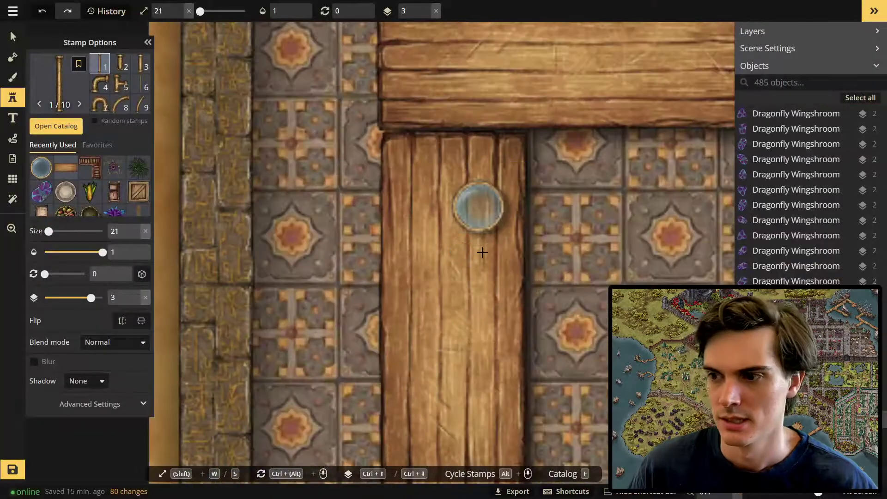
pyautogui.click(140, 66)
pyautogui.press('w')
pyautogui.press('w')
pyautogui.press('w')
pyautogui.click(477, 240)
pyautogui.click(120, 84)
pyautogui.click(444, 252)
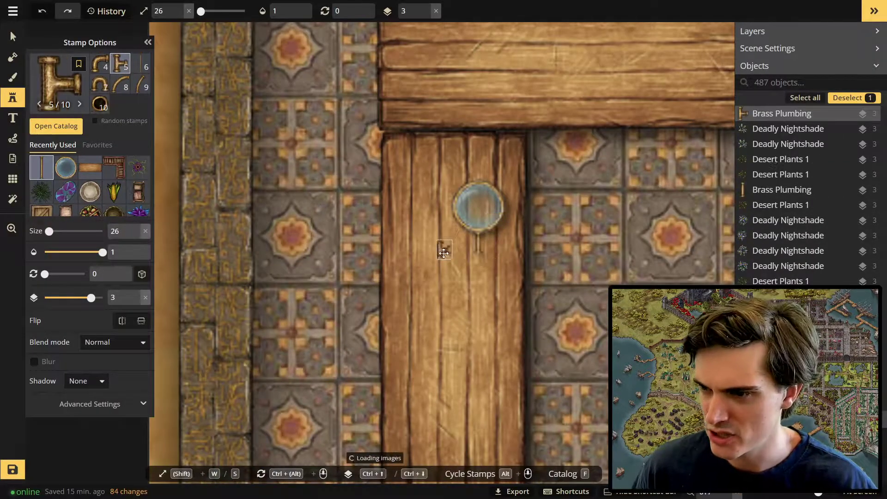
# - Place the cylindrical Test Tubes variant at size 19 across the vertical table, below the brass pipes
pyautogui.click(69, 171)
pyautogui.click(120, 63)
pyautogui.scroll(1, 426, 269)
pyautogui.press('s')
pyautogui.press('s')
pyautogui.press('s')
pyautogui.press('s')
pyautogui.press('s')
pyautogui.press('s')
pyautogui.press('s')
pyautogui.click(452, 287)
# - Reposition the brass T-joint against the cylindrical tube and move the round glass farther north on the table
pyautogui.click(446, 255)
pyautogui.moveTo(437, 245); pyautogui.dragTo(429, 235)
pyautogui.moveTo(488, 206); pyautogui.dragTo(488, 182)
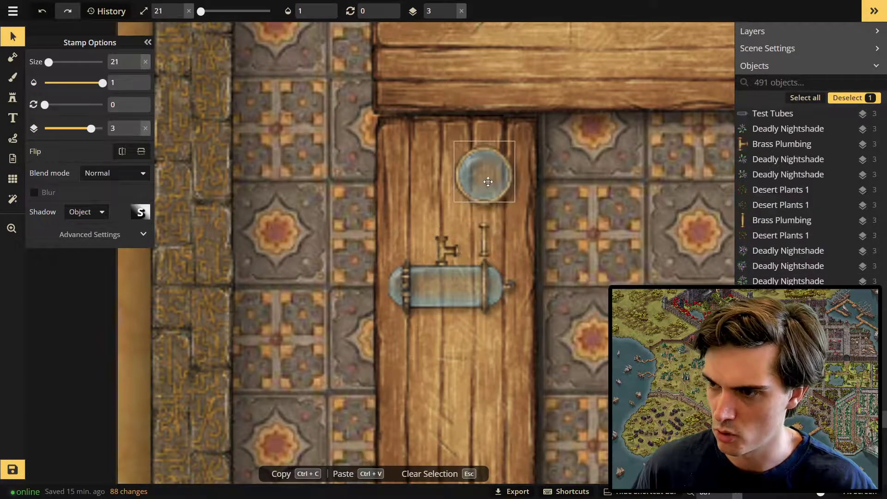
# - Add the metal-framed round Test Tubes variant at size 20 and position it among the brass plumbing pieces
pyautogui.click(12, 97)
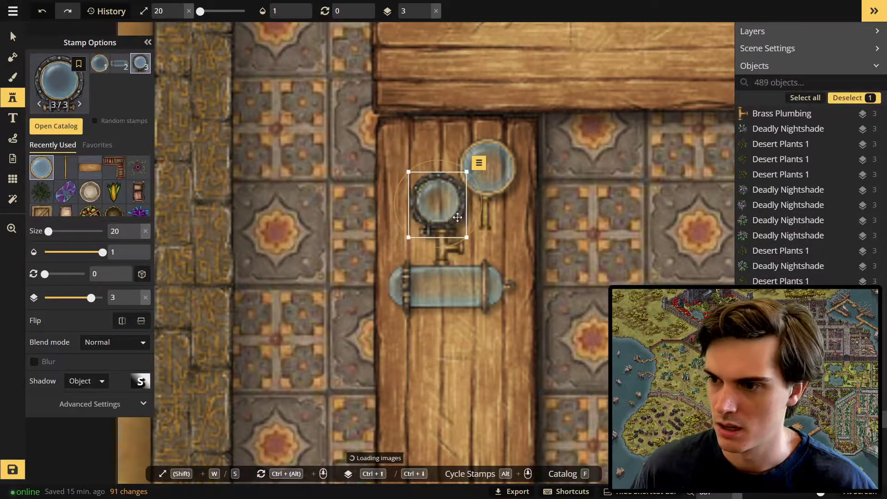
pyautogui.moveTo(474, 229); pyautogui.dragTo(497, 249)
pyautogui.moveTo(515, 266); pyautogui.dragTo(514, 210)
# - Rotate the cylindrical tube and rearrange the glass vessels and brass pipes into a connected distillation apparatus on the vertical table
pyautogui.click(476, 289)
pyautogui.moveTo(526, 293); pyautogui.dragTo(303, 265)
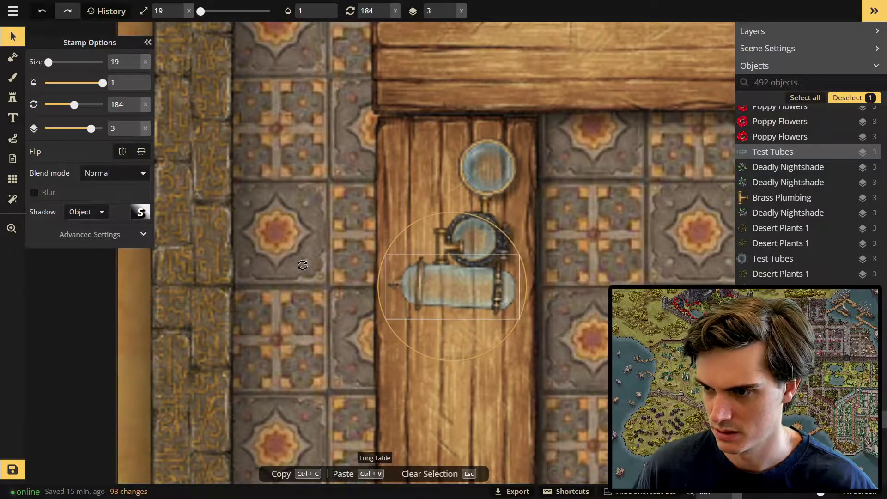
pyautogui.scroll(-2, 453, 207)
pyautogui.moveTo(456, 202); pyautogui.dragTo(432, 243)
pyautogui.moveTo(471, 207); pyautogui.dragTo(414, 174)
pyautogui.moveTo(477, 189); pyautogui.dragTo(476, 196)
pyautogui.moveTo(481, 146); pyautogui.dragTo(476, 157)
pyautogui.moveTo(421, 177); pyautogui.dragTo(450, 305)
# - Duplicate a piece of the apparatus and move and rotate the brass plumbing to extend it toward the table's south end
pyautogui.press('Up')
pyautogui.click(476, 204)
pyautogui.hotkey('ctrl', 'c')
pyautogui.hotkey('ctrl', 'v')
pyautogui.moveTo(429, 277); pyautogui.dragTo(455, 322)
pyautogui.click(455, 306)
pyautogui.moveTo(504, 334); pyautogui.dragTo(403, 294)
# - Place the round Test Tubes stamp from the Steampunk group at size 21 on layer 3 on the vertical Long Table
pyautogui.scroll(7, 524, 402)
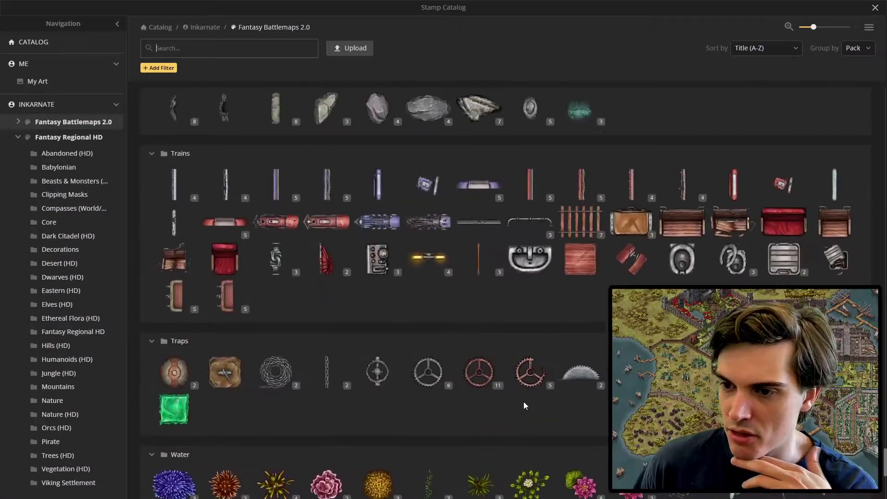
pyautogui.scroll(8, 524, 405)
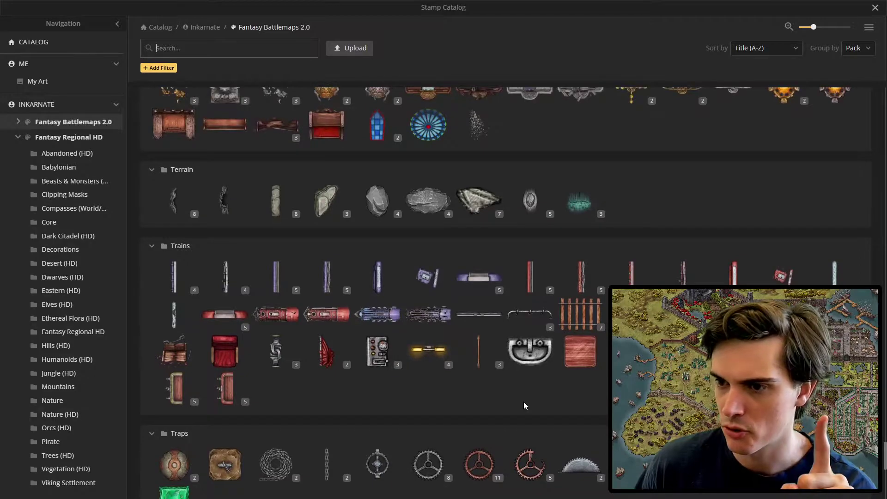
pyautogui.scroll(15, 523, 404)
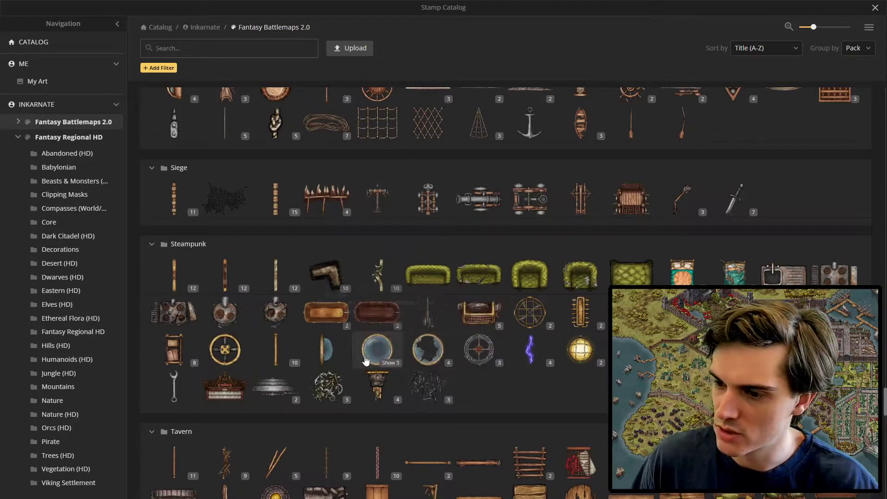
pyautogui.click(382, 349)
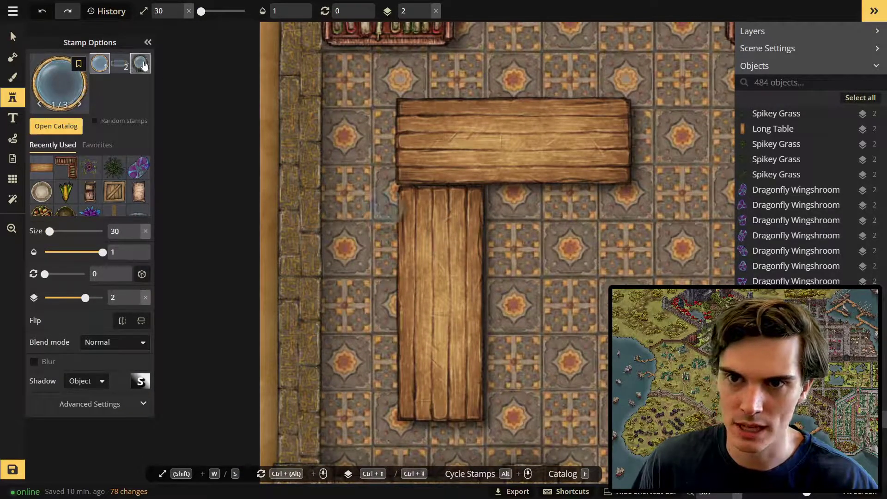
pyautogui.click(455, 230)
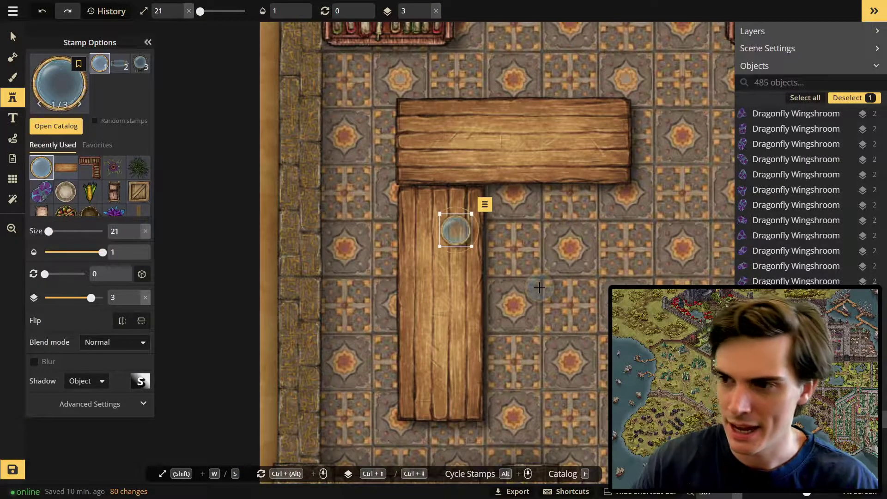
# - Attach a straight Brass Plumbing piece beneath the round glass and add a size 26 T-joint to its west
pyautogui.click(48, 76)
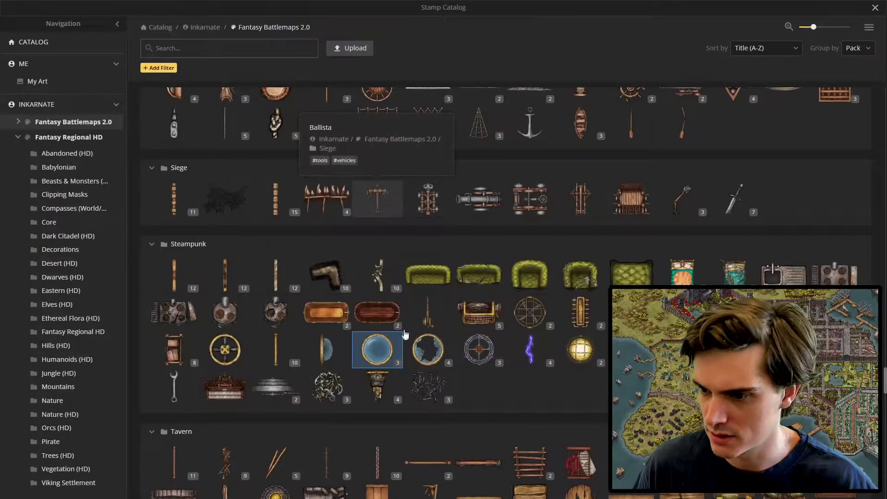
pyautogui.click(284, 351)
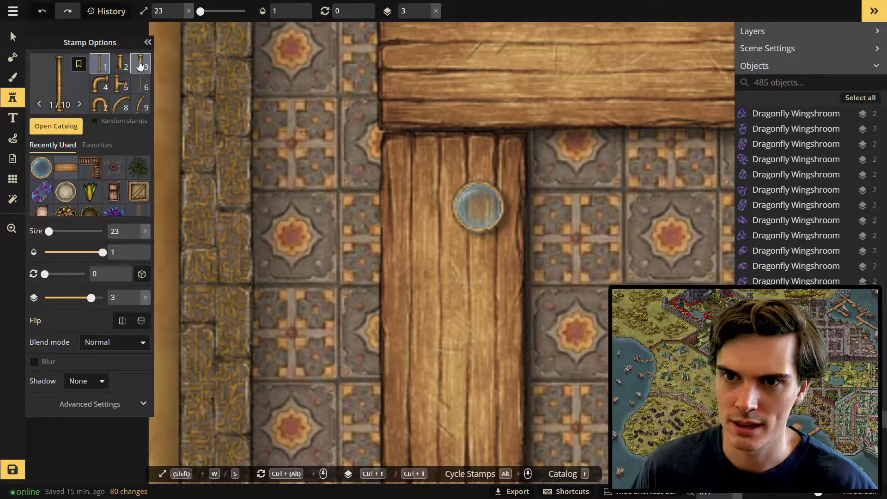
pyautogui.click(478, 244)
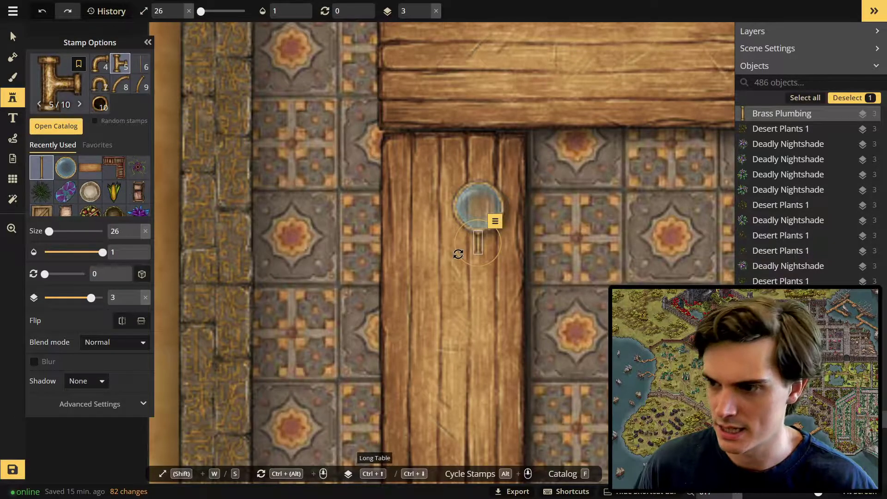
pyautogui.click(441, 251)
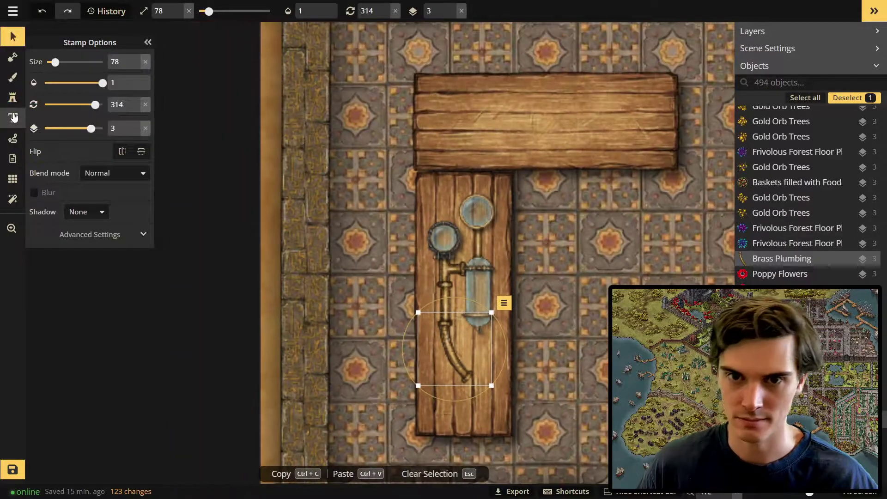
# - Place a blue-gemmed Door stamp, turned as a diamond, at the end of the curved brass pipe on the vertical table
pyautogui.press('f')
pyautogui.click(783, 313)
pyautogui.keyDown('ctrl'); pyautogui.scroll(5, 508, 263); pyautogui.keyUp('ctrl')
pyautogui.click(468, 271)
pyautogui.press('v')
pyautogui.press('Escape')
pyautogui.scroll(-3, 426, 271)
pyautogui.scroll(5, 467, 280)
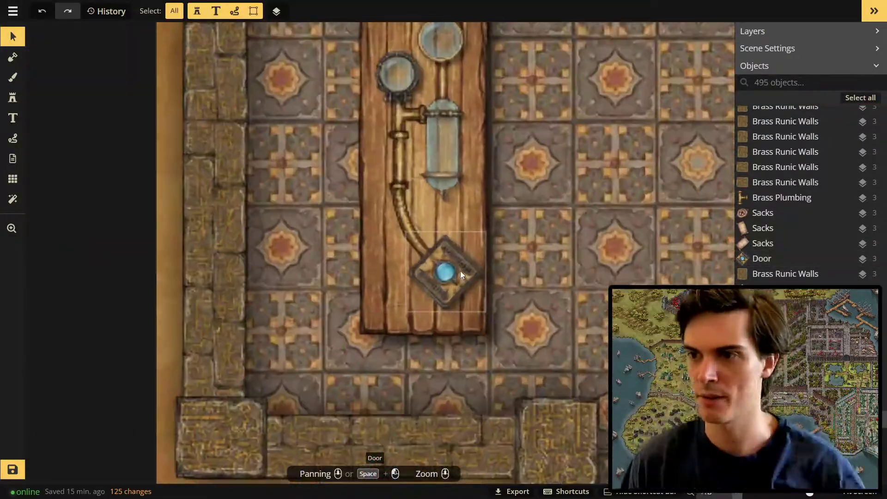
pyautogui.scroll(-4, 460, 270)
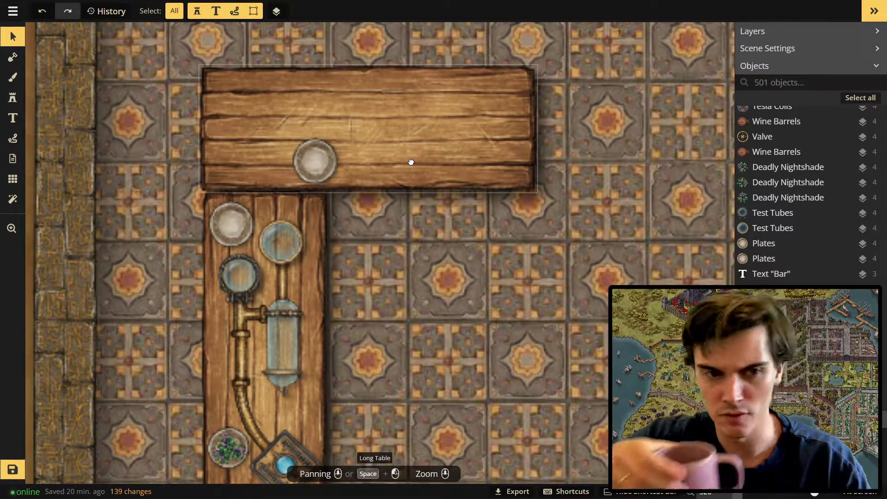
# - Place the third variant of the blue Mana Alembic from the Wizard stamps at the east end of the horizontal Long Table
pyautogui.click(325, 168)
pyautogui.click(13, 97)
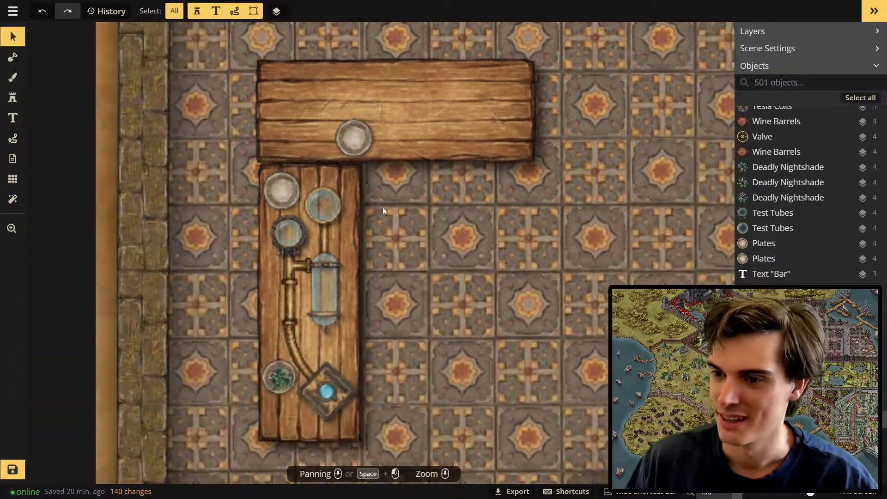
pyautogui.click(13, 98)
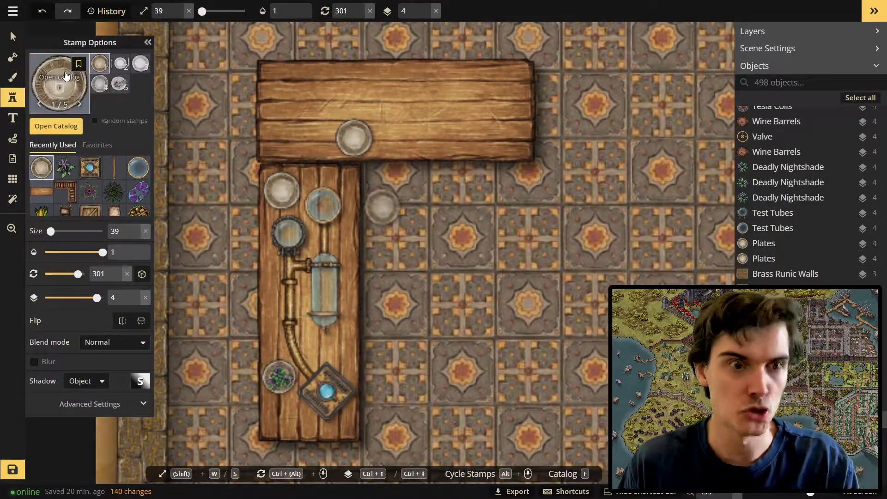
pyautogui.press('f')
pyautogui.scroll(-15, 442, 284)
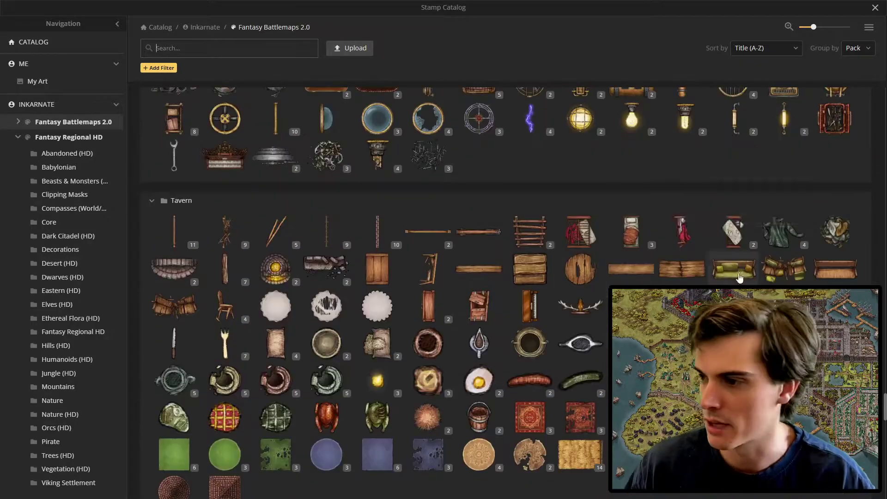
pyautogui.scroll(-11, 639, 275)
pyautogui.click(478, 424)
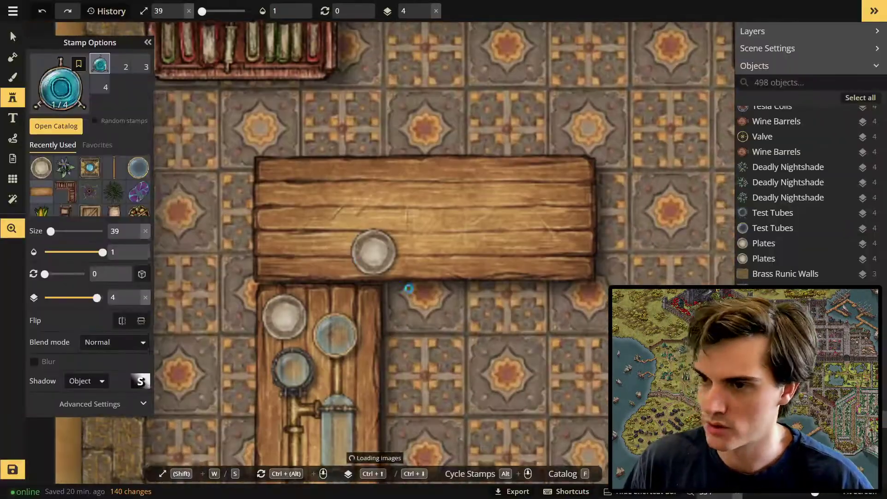
pyautogui.click(140, 64)
pyautogui.click(544, 233)
# - Delete the plate from the horizontal Long Table and place the fourth blue Mana Alembic variant at size 40 on it
pyautogui.click(13, 36)
pyautogui.press('Delete')
pyautogui.scroll(-2, 492, 260)
pyautogui.click(12, 98)
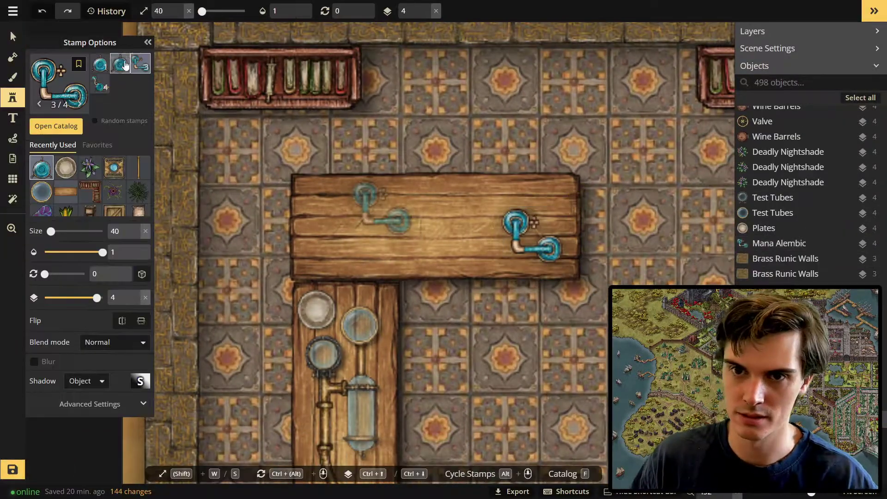
pyautogui.click(100, 84)
pyautogui.click(462, 234)
# - Search the stamp catalog for "mug" and add the Core Mugs stamp at the blue alembic's spout
pyautogui.write('f')
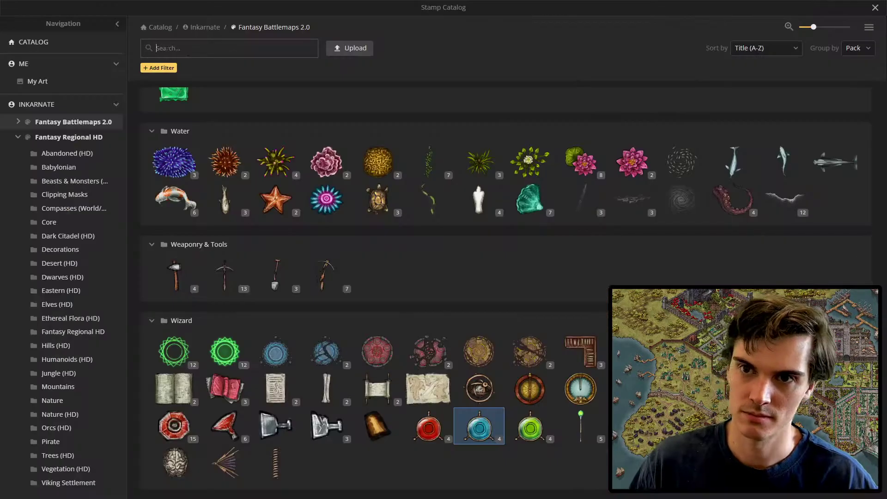
pyautogui.write('mug')
pyautogui.click(182, 136)
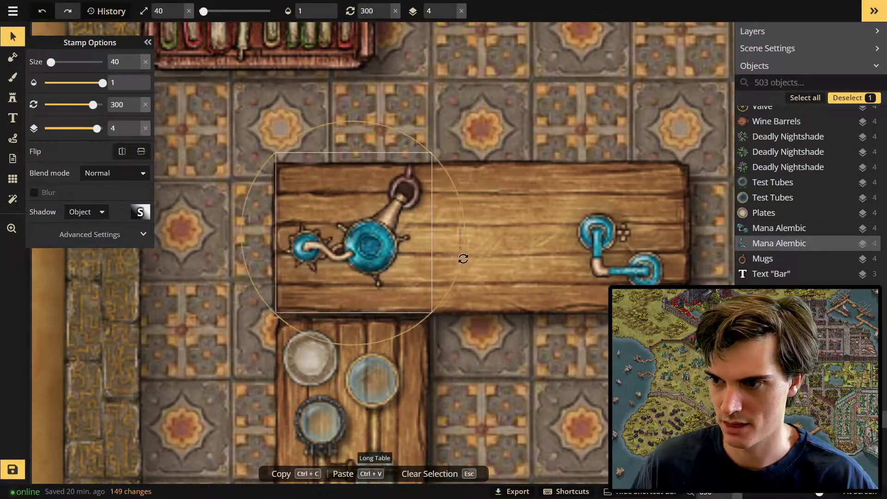
# - Place the second variant of the red Healing Alembic at size 30, slightly rotated, in the northwest corner of the horizontal Long Table
pyautogui.press('f')
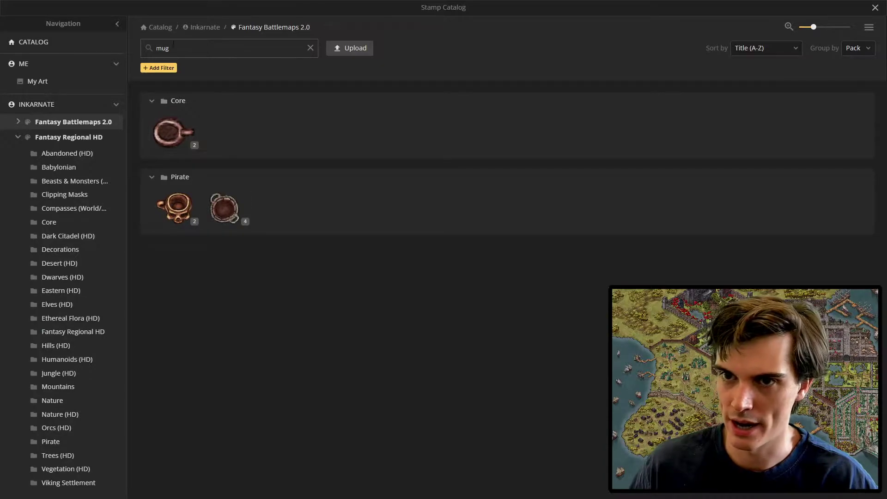
pyautogui.press('BackSpace')
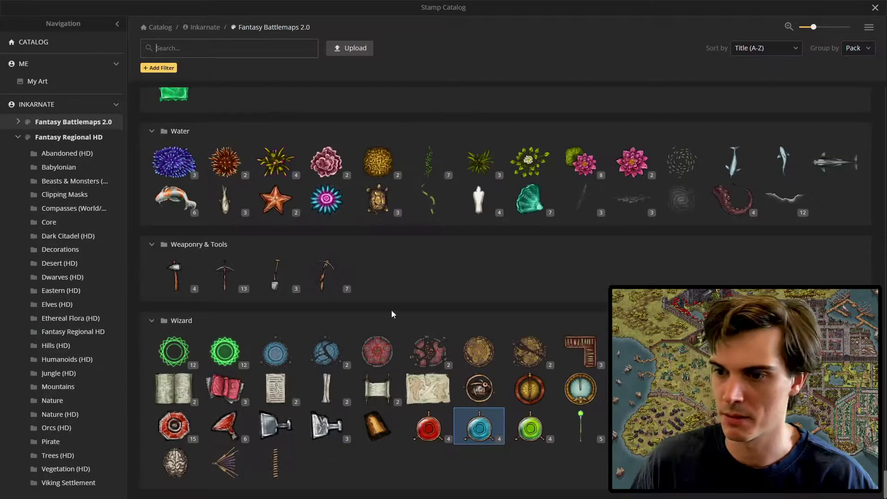
pyautogui.click(429, 423)
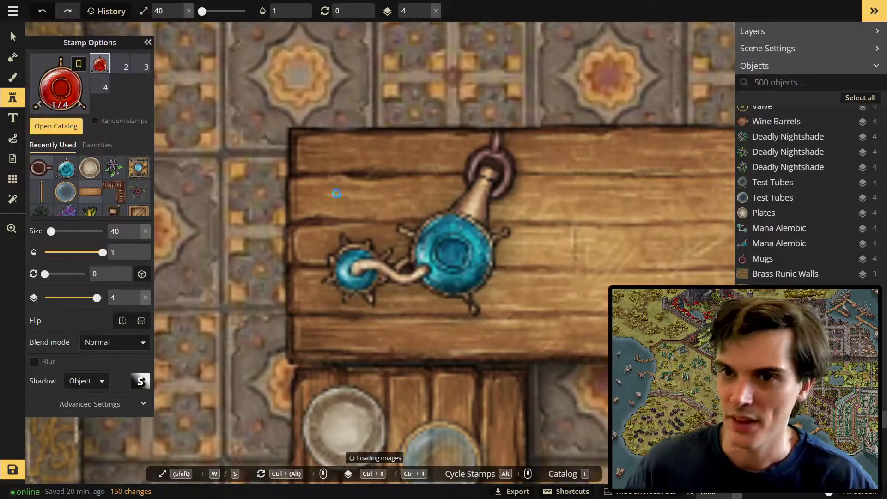
pyautogui.click(385, 214)
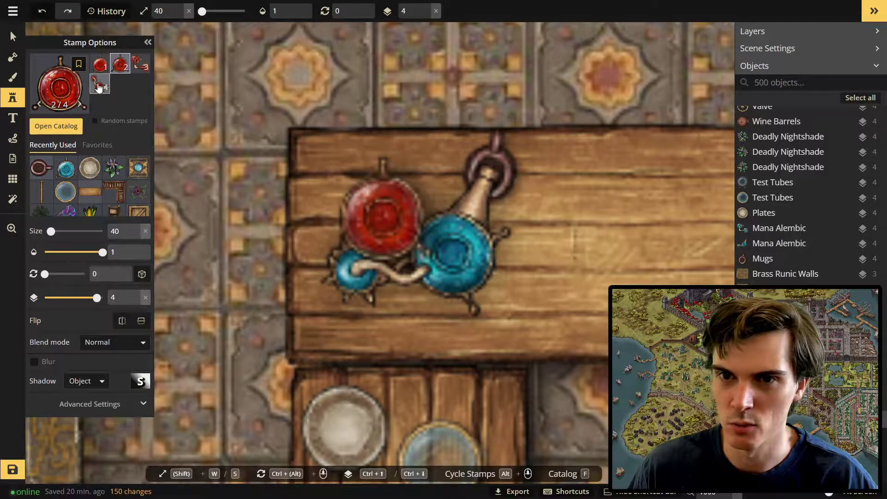
pyautogui.press('s')
pyautogui.press('s')
pyautogui.click(364, 183)
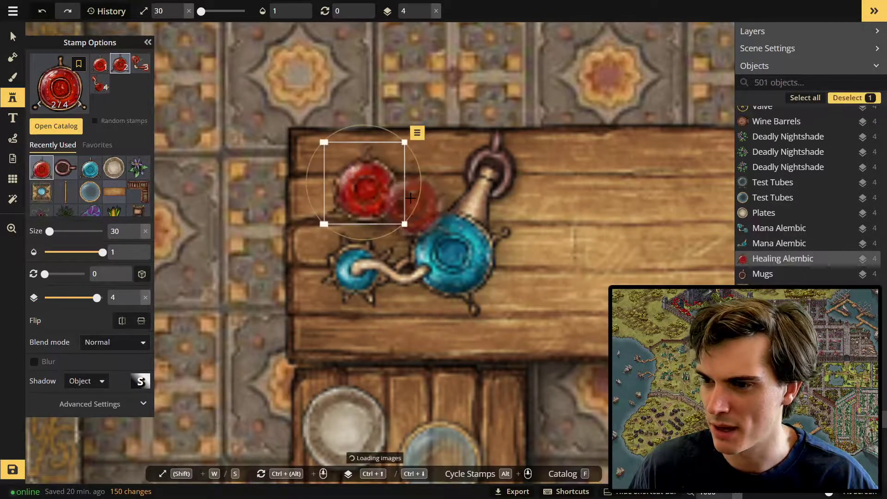
pyautogui.moveTo(418, 205); pyautogui.dragTo(404, 234)
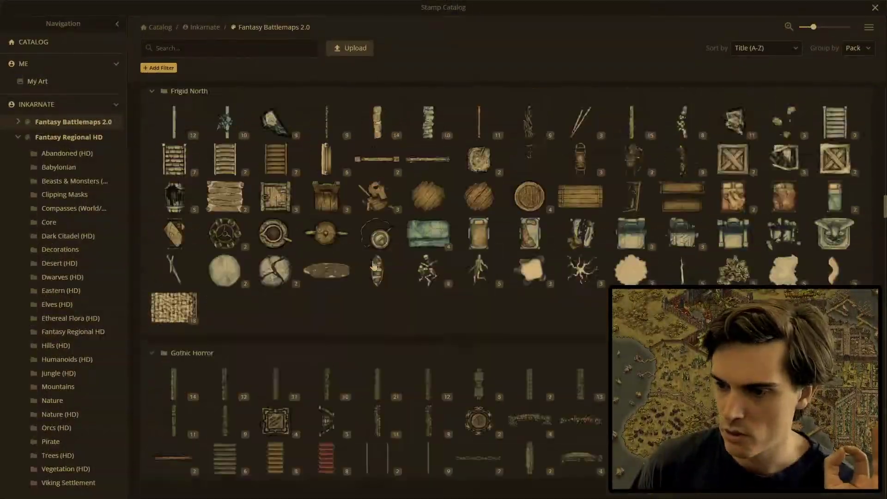
# - Browse the stamp catalog's Fantasy Battlemaps 2.0 packs from Frigid North down to Wizard for more table items
pyautogui.scroll(-10, 374, 264)
pyautogui.scroll(-20, 375, 264)
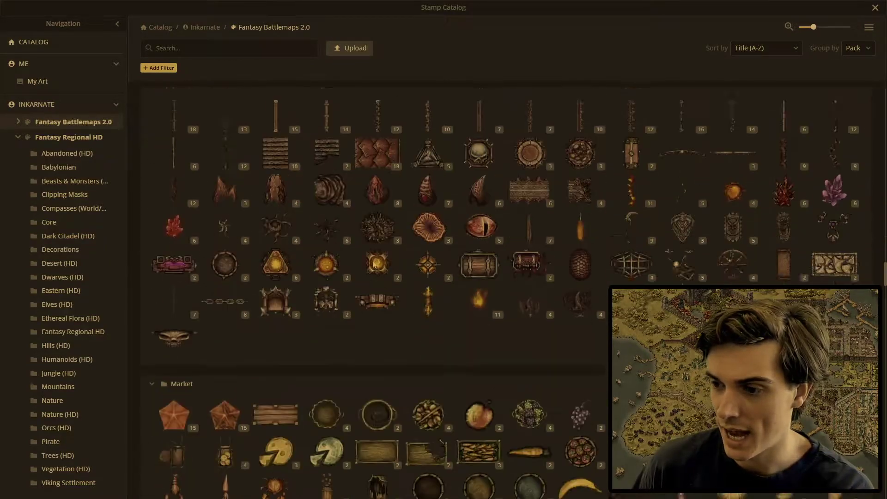
pyautogui.scroll(-15, 378, 266)
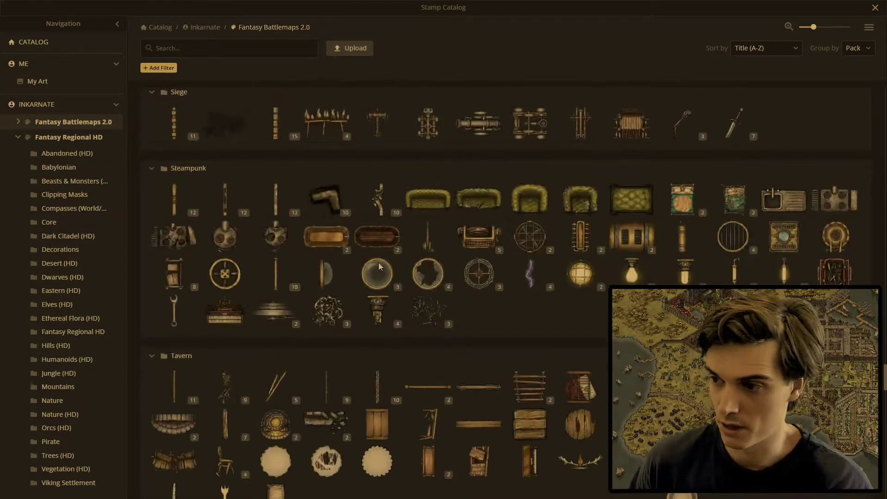
pyautogui.scroll(-14, 405, 256)
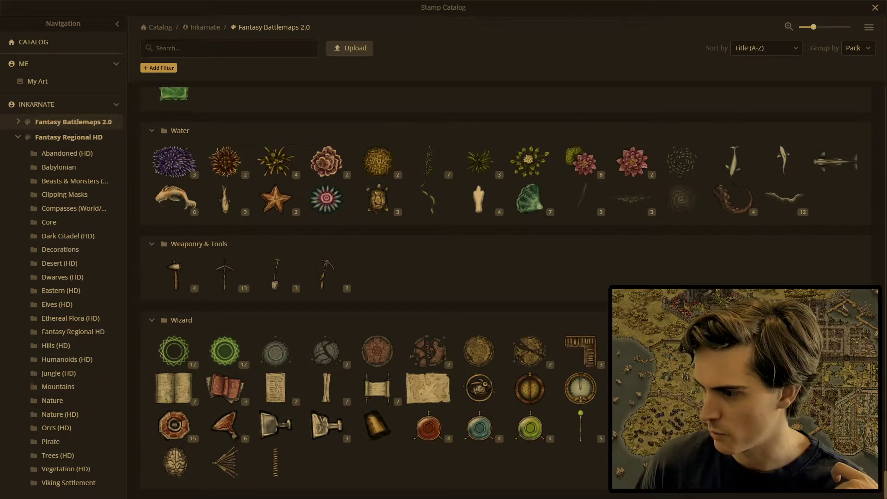
pyautogui.press('Escape')
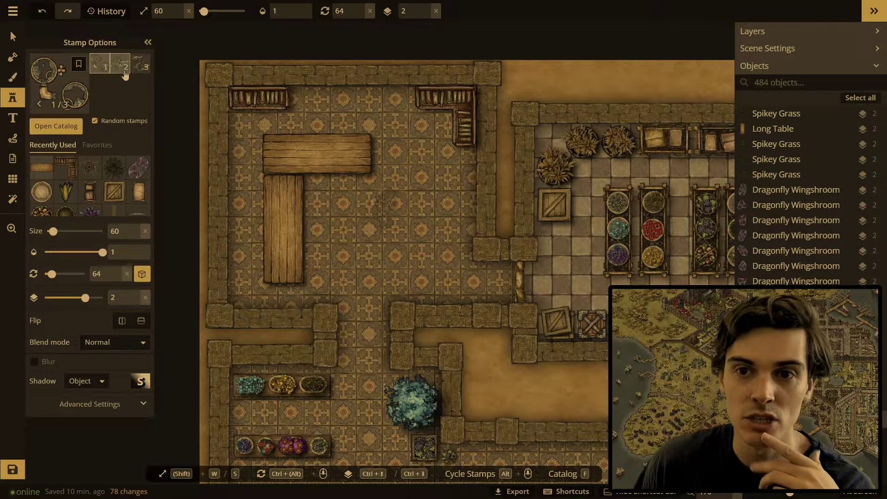
pyautogui.click(57, 69)
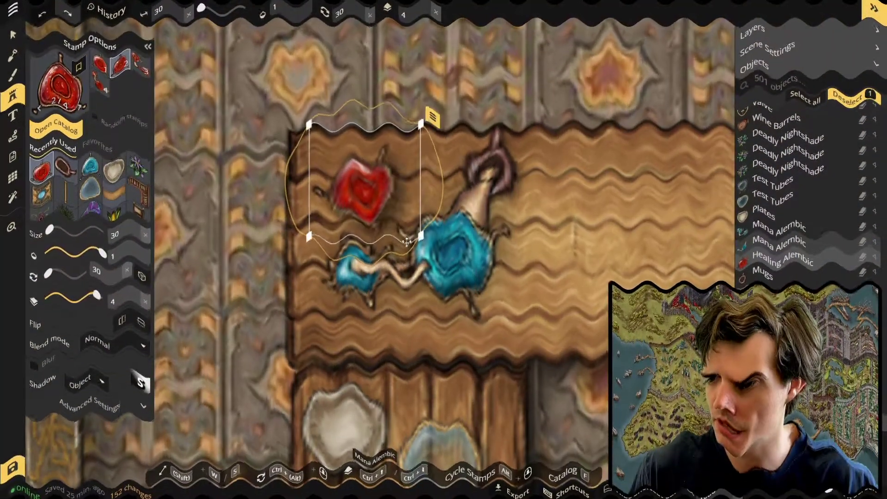
pyautogui.moveTo(410, 239); pyautogui.dragTo(484, 323, button='right')
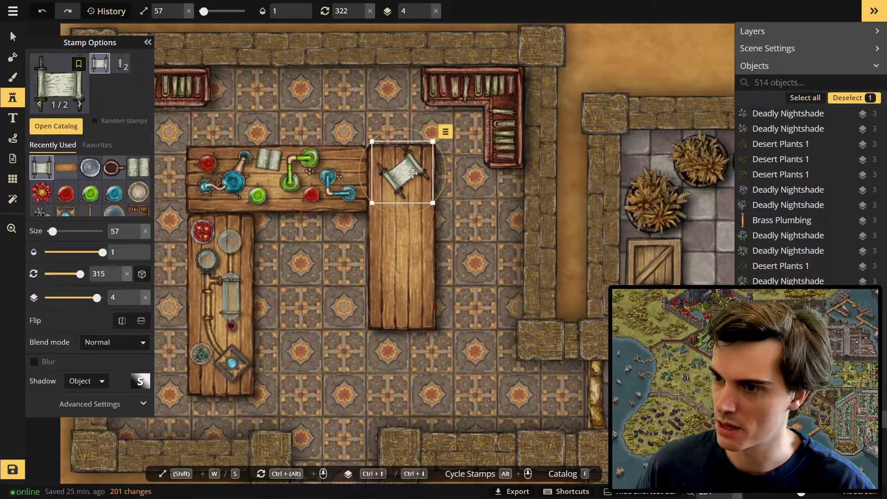
pyautogui.click(44, 68)
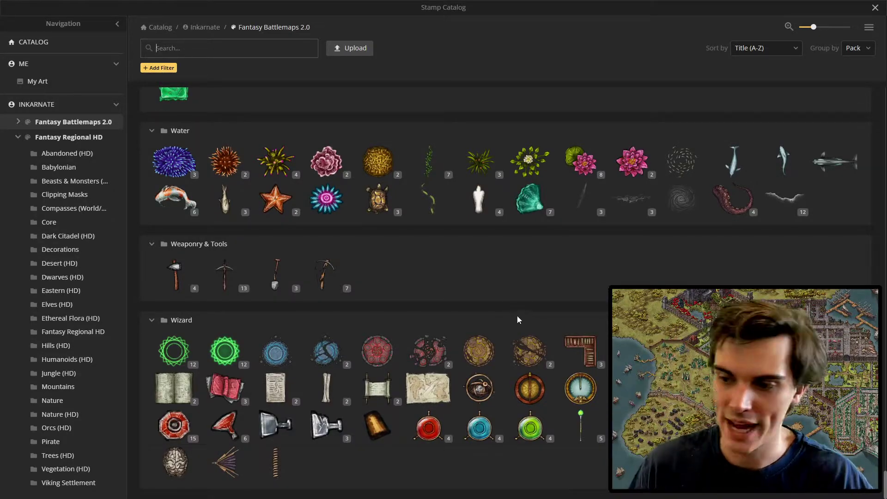
pyautogui.scroll(10, 397, 431)
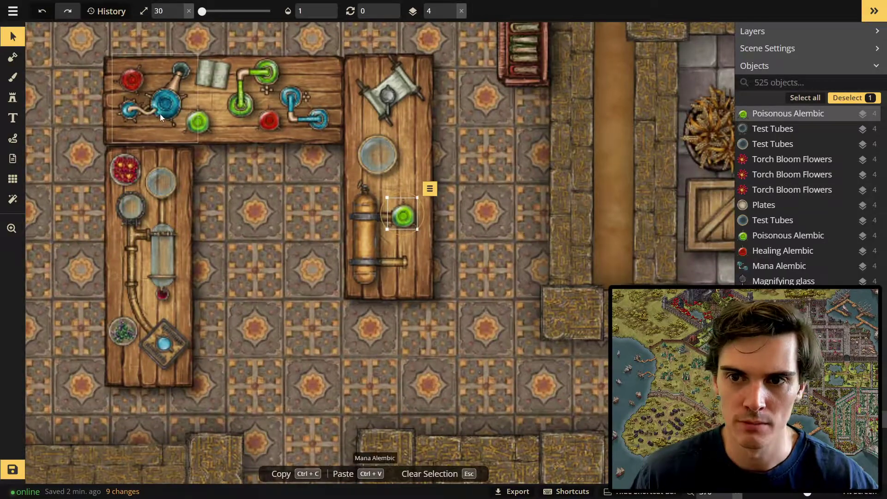
pyautogui.click(89, 206)
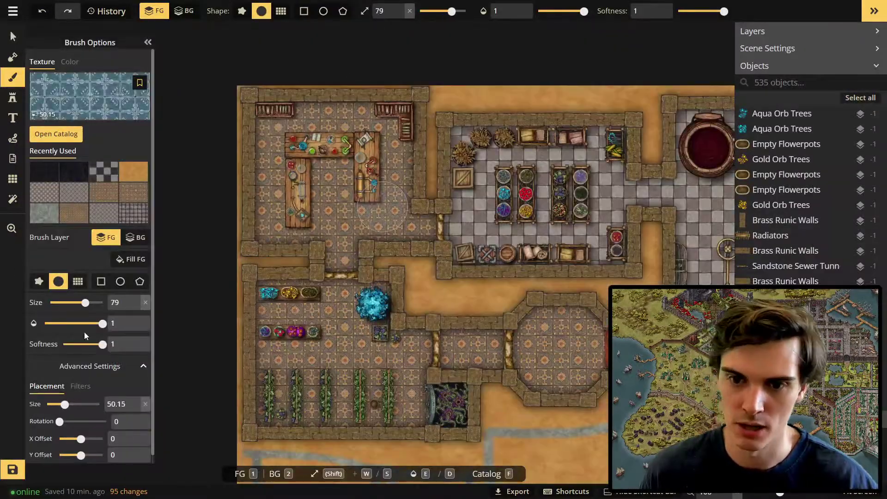
# - Fill the northwest magic room's floor and its door openings with rectangles of the blue tile texture at texture size 40
pyautogui.moveTo(248, 95); pyautogui.dragTo(430, 256)
pyautogui.moveTo(430, 256); pyautogui.dragTo(430, 256)
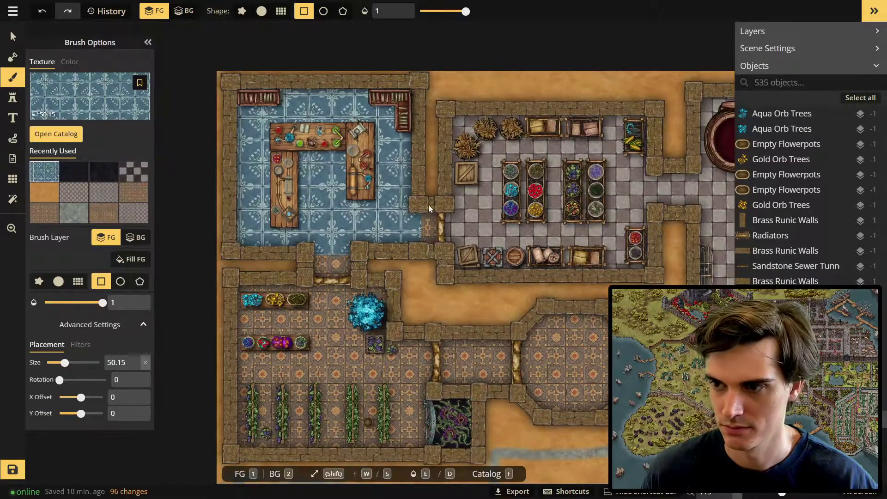
pyautogui.moveTo(417, 209); pyautogui.dragTo(455, 227)
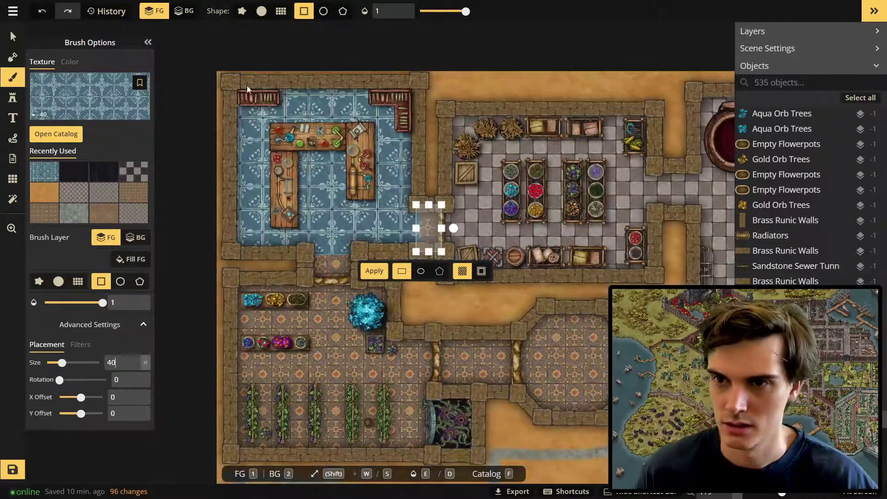
pyautogui.moveTo(230, 82); pyautogui.dragTo(419, 250)
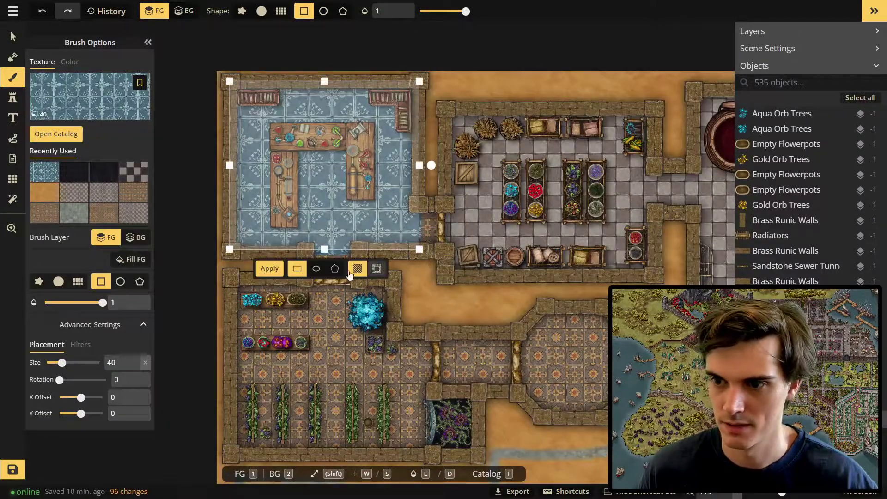
pyautogui.moveTo(305, 260); pyautogui.dragTo(407, 277)
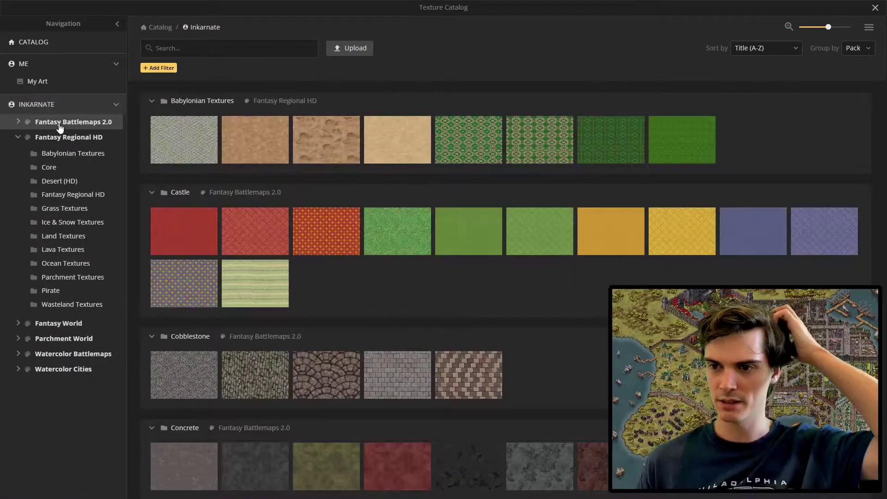
# - Browse the texture catalog through the Core, Dungeon, Farmland, Fey and Grass packs for floor textures
pyautogui.scroll(-10, 396, 362)
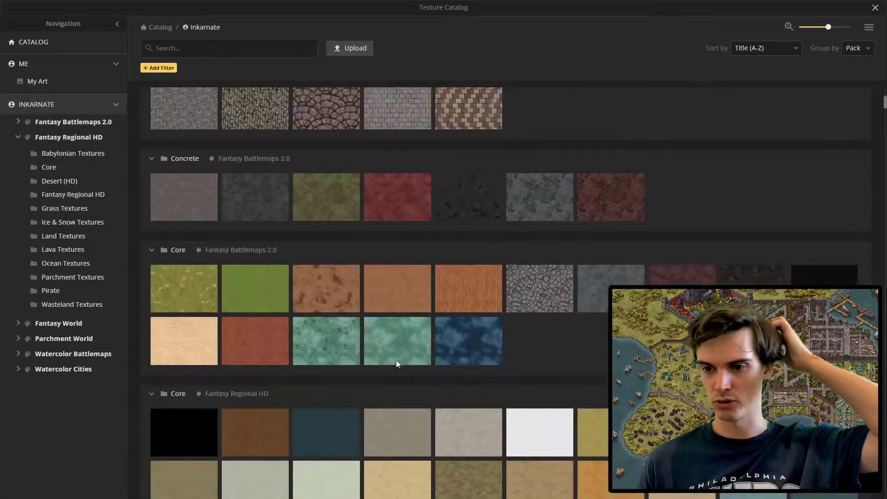
pyautogui.scroll(-15, 359, 356)
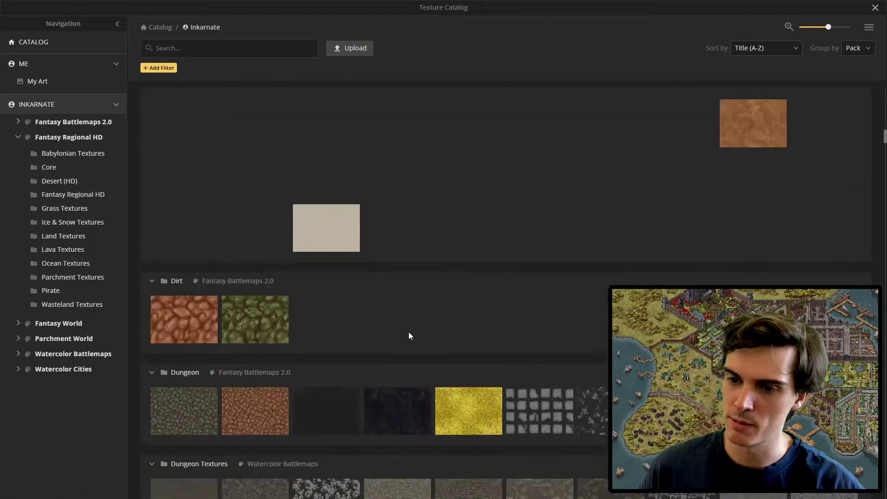
pyautogui.scroll(-15, 408, 332)
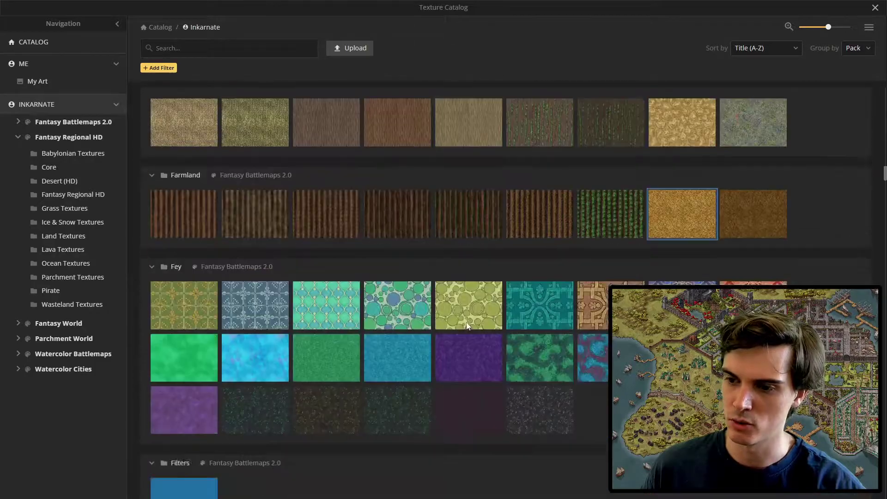
pyautogui.scroll(-15, 466, 326)
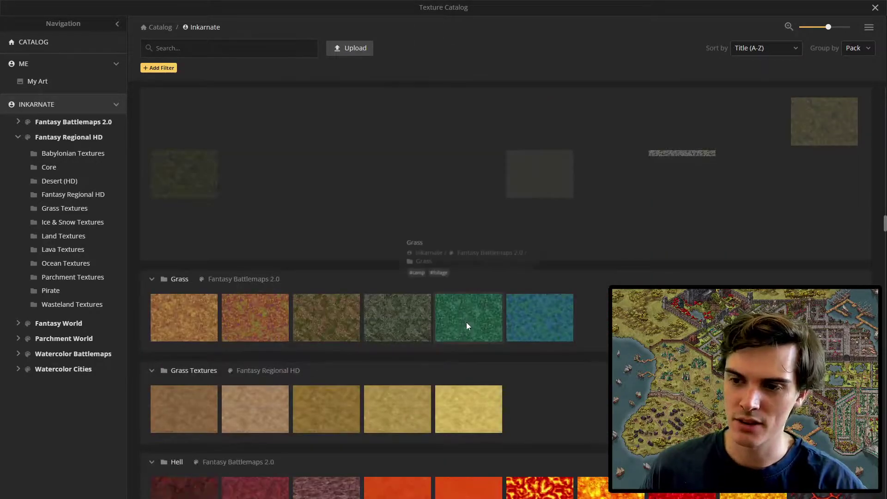
pyautogui.scroll(-6, 467, 327)
pyautogui.scroll(10, 476, 323)
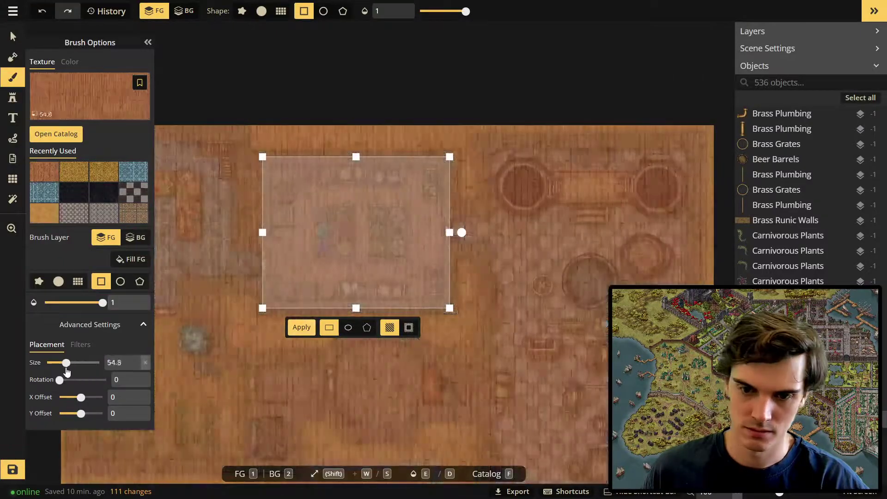
# - Reduce the reddish wood plank texture's scale and apply it to the floor of the storage room east of the magic room
pyautogui.moveTo(67, 369); pyautogui.dragTo(62, 369)
pyautogui.click(300, 328)
pyautogui.scroll(-4, 302, 231)
pyautogui.press('Escape')
pyautogui.moveTo(356, 277); pyautogui.dragTo(417, 175, button='middle')
pyautogui.scroll(3, 506, 185)
pyautogui.moveTo(506, 184); pyautogui.dragTo(441, 189, button='middle')
pyautogui.scroll(-2, 328, 292)
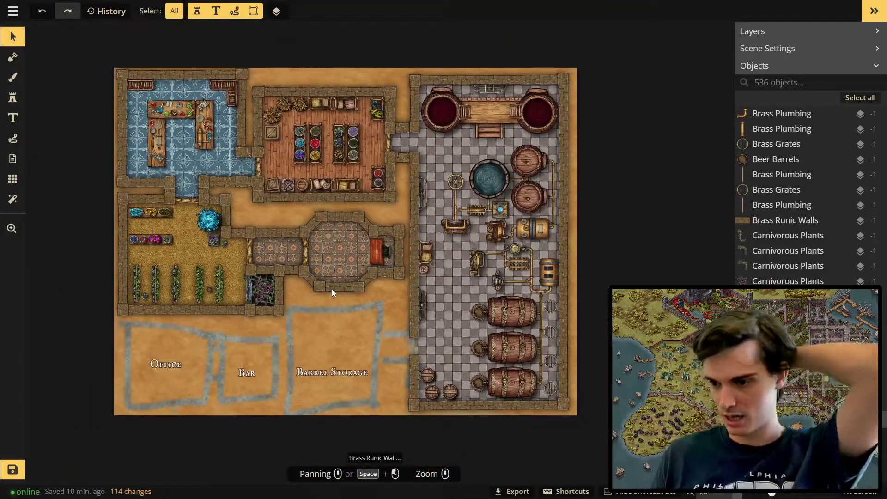
# - Paste a sandstone arch into the brewery's west wall where the sketched Barrel Storage corridor meets it
pyautogui.hotkey('ctrl', 'v')
pyautogui.scroll(3, 404, 341)
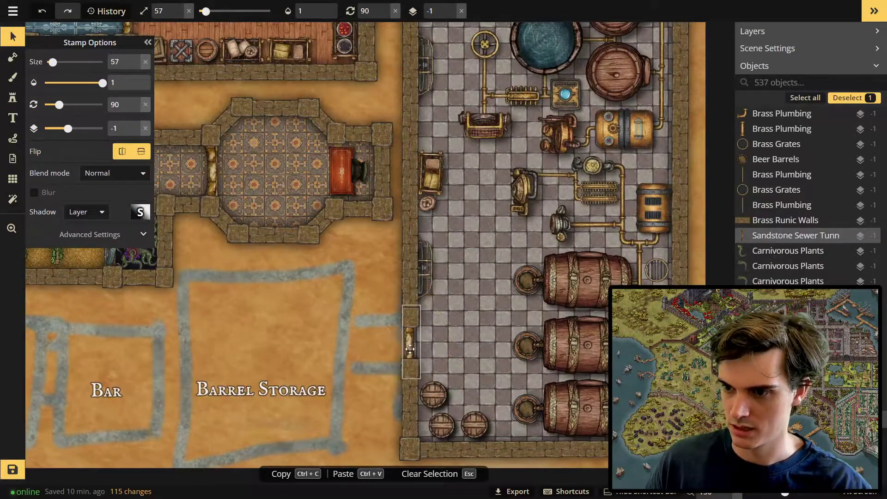
pyautogui.moveTo(409, 349); pyautogui.dragTo(410, 349)
pyautogui.scroll(-3, 368, 337)
pyautogui.click(368, 337)
# - Set the Brass Runic Walls stamp to size 60, try its first variant along the Barrel Storage corridor, and undo the placement
pyautogui.moveTo(316, 305); pyautogui.dragTo(411, 248, button='middle')
pyautogui.scroll(-1, 412, 246)
pyautogui.scroll(4, 411, 244)
pyautogui.click(17, 98)
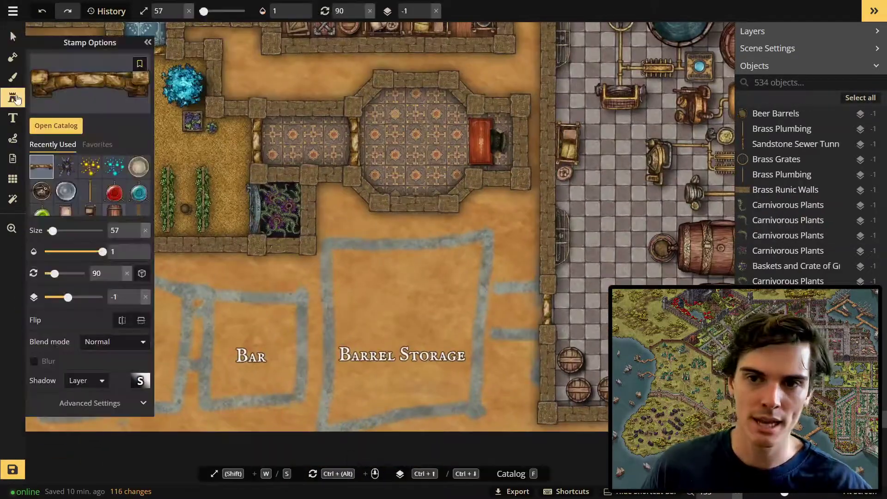
pyautogui.scroll(-1, 137, 185)
pyautogui.click(138, 181)
pyautogui.scroll(2, 392, 280)
pyautogui.click(100, 64)
pyautogui.doubleClick(118, 230)
pyautogui.write('60')
pyautogui.click(517, 291)
pyautogui.moveTo(517, 291); pyautogui.dragTo(533, 286)
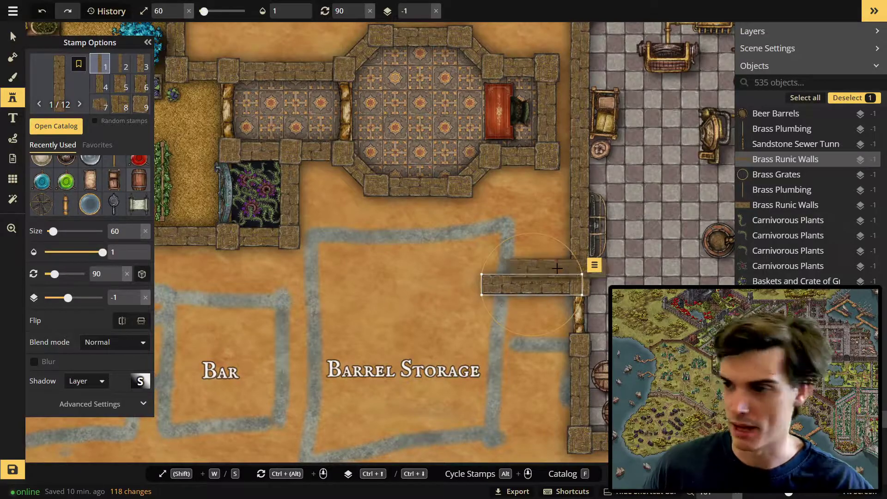
pyautogui.hotkey('ctrl', 'z')
# - Place the short third Brass Runic Walls variant along the north and south sides of the Barrel Storage corridor
pyautogui.click(140, 64)
pyautogui.scroll(1, 480, 278)
pyautogui.click(562, 287)
pyautogui.moveTo(453, 270); pyautogui.dragTo(320, 267, button='middle')
pyautogui.click(430, 350)
pyautogui.scroll(4, 435, 347)
# - Copy the square Brass Runic Walls pillar and paste it at the west ends of both corridor walls
pyautogui.click(458, 305)
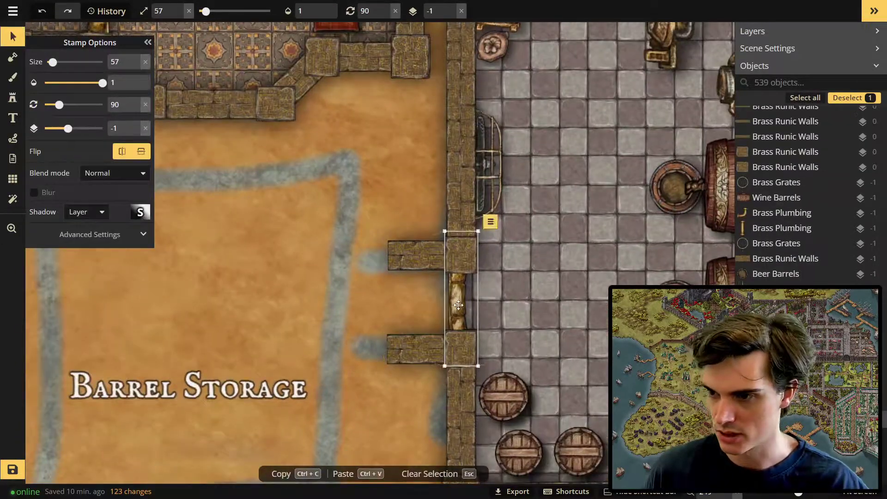
pyautogui.scroll(-3, 471, 273)
pyautogui.click(463, 326)
pyautogui.hotkey('ctrl', 'c')
pyautogui.hotkey('ctrl', 'v')
pyautogui.moveTo(478, 330); pyautogui.dragTo(400, 269)
pyautogui.hotkey('ctrl', 'v')
pyautogui.scroll(-4, 472, 317)
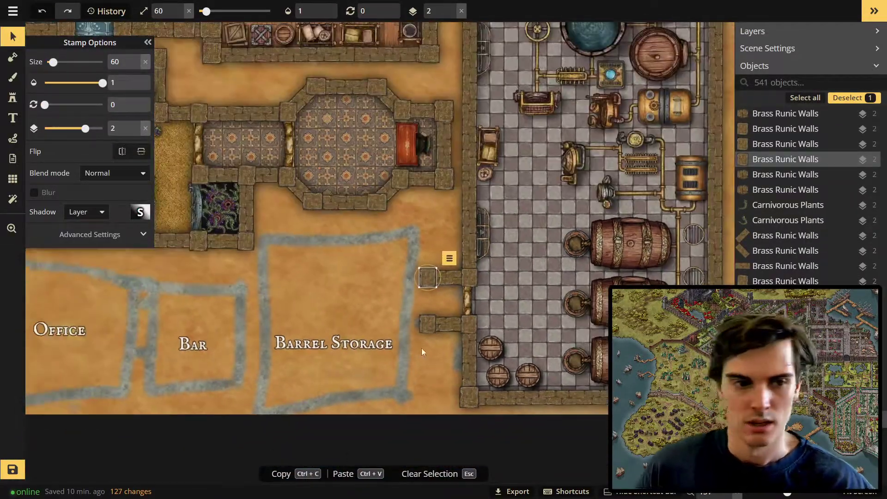
# - Search the stamp catalog for "Stool" and choose the wooden stool from the Core pack
pyautogui.scroll(-3, 370, 285)
pyautogui.scroll(2, 234, 189)
pyautogui.scroll(3, 401, 257)
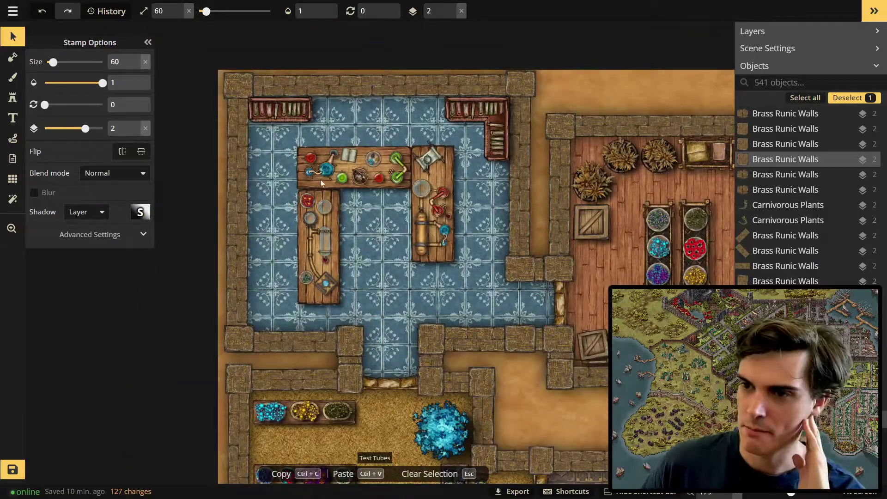
pyautogui.scroll(1, 321, 182)
pyautogui.click(299, 212)
pyautogui.click(13, 97)
pyautogui.press('f')
pyautogui.click(231, 47)
pyautogui.write('stool')
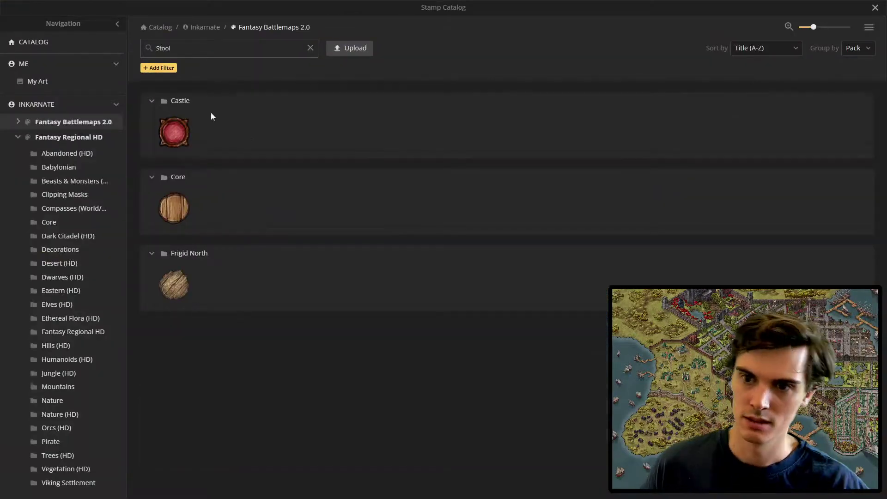
pyautogui.click(176, 208)
# - Place wooden stools around the tables in the northwest magic room
pyautogui.scroll(3, 284, 247)
pyautogui.click(391, 288)
pyautogui.moveTo(397, 205); pyautogui.dragTo(333, 275, button='middle')
pyautogui.click(369, 143)
pyautogui.click(506, 274)
pyautogui.click(322, 253)
pyautogui.click(210, 208)
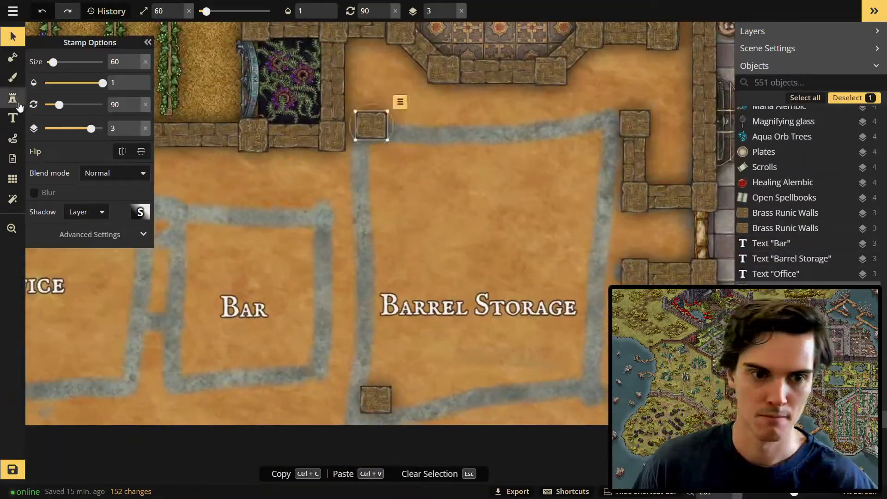
# - Build the Barrel Storage room's north wall from Brass Runic Walls segments at size 60 and 90° rotation between its corner pillars
pyautogui.click(19, 104)
pyautogui.click(45, 83)
pyautogui.click(439, 126)
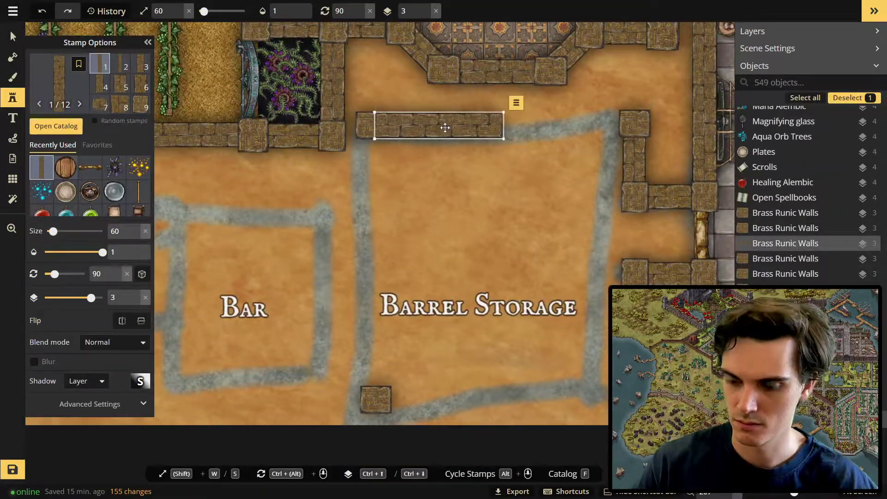
pyautogui.scroll(2, 554, 152)
pyautogui.click(121, 85)
pyautogui.click(509, 149)
pyautogui.click(13, 36)
pyautogui.scroll(2, 559, 224)
pyautogui.press('Delete')
pyautogui.click(12, 98)
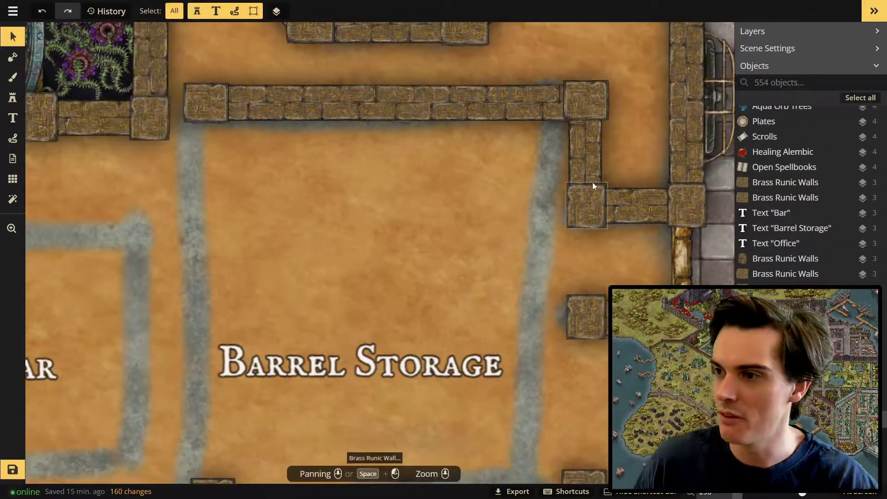
# - Copy the Barrel Storage room's north wall segments to its south side and align them between the two southern corner pillars
pyautogui.scroll(-3, 521, 287)
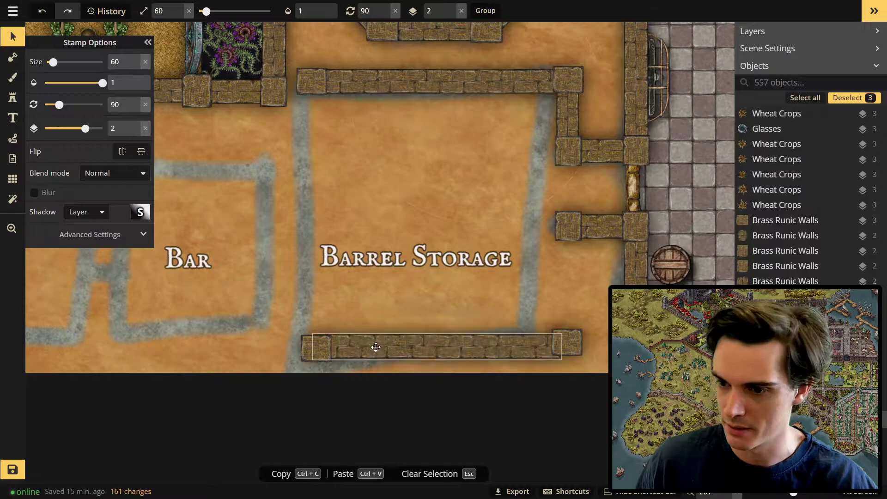
pyautogui.scroll(3, 562, 339)
pyautogui.moveTo(562, 340); pyautogui.dragTo(563, 344)
pyautogui.moveTo(222, 337); pyautogui.dragTo(221, 334)
pyautogui.scroll(-3, 527, 279)
# - Place a vertical Brass Runic Walls segment at size 60 and 0° rotation between the east doorway's lower pillar and Barrel Storage's southeast corner
pyautogui.moveTo(528, 279); pyautogui.dragTo(466, 277, button='middle')
pyautogui.click(12, 98)
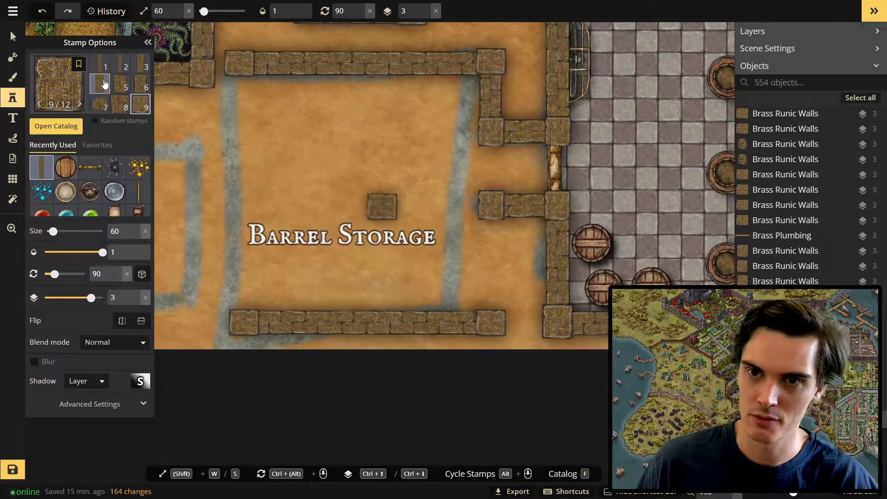
pyautogui.click(139, 64)
pyautogui.click(462, 263)
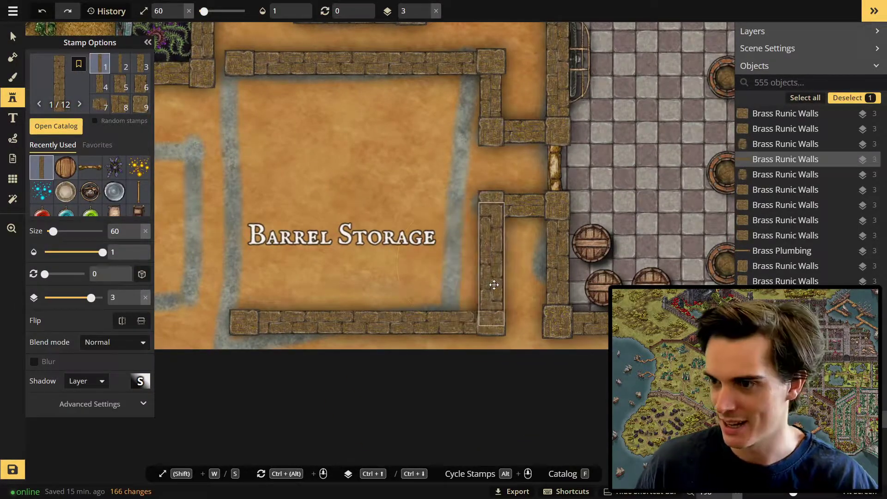
pyautogui.scroll(2, 494, 285)
pyautogui.scroll(-1, 494, 285)
pyautogui.moveTo(365, 273); pyautogui.dragTo(531, 301, button='middle')
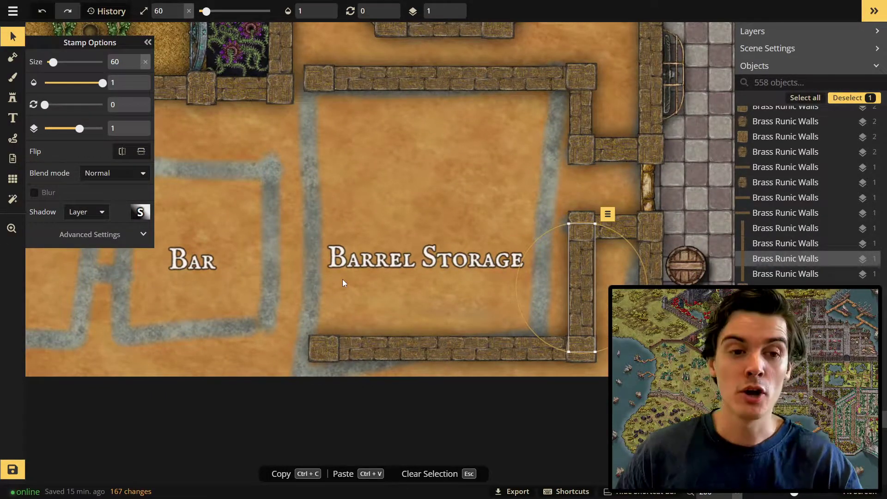
# - Shrink the "Barrel Storage" label and move it to the upper middle of its room
pyautogui.press('Escape')
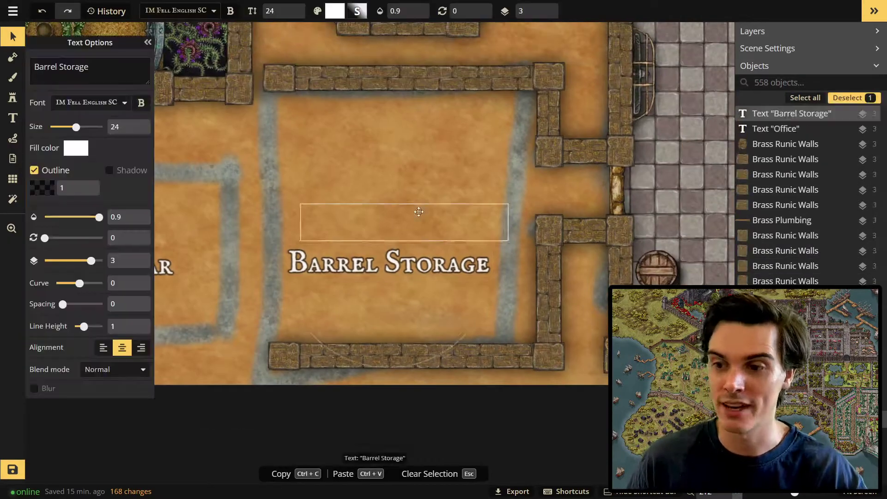
pyautogui.moveTo(420, 259); pyautogui.dragTo(420, 171)
pyautogui.scroll(-1, 420, 171)
pyautogui.press('Escape')
pyautogui.moveTo(396, 211); pyautogui.dragTo(402, 273, button='middle')
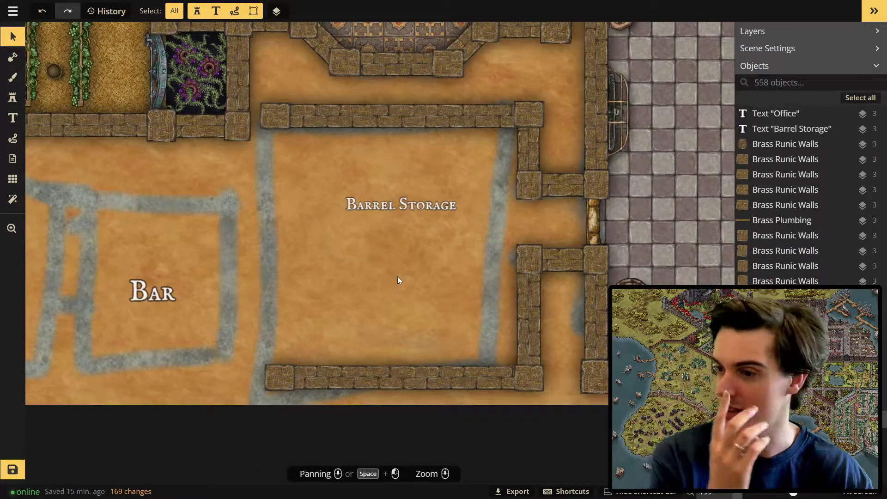
pyautogui.scroll(-2, 397, 277)
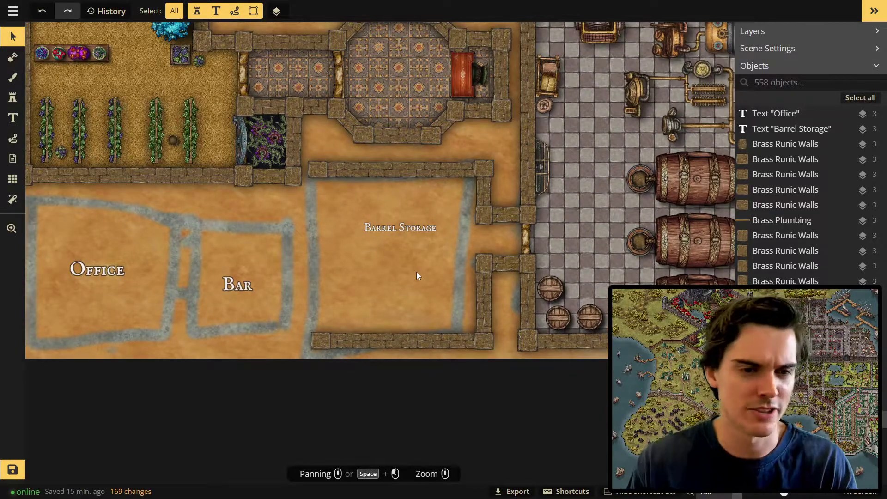
# - Paint the sandy ground texture over the sketched outline inside and east of Barrel Storage with a smaller round brush
pyautogui.press('b')
pyautogui.scroll(1, 264, 242)
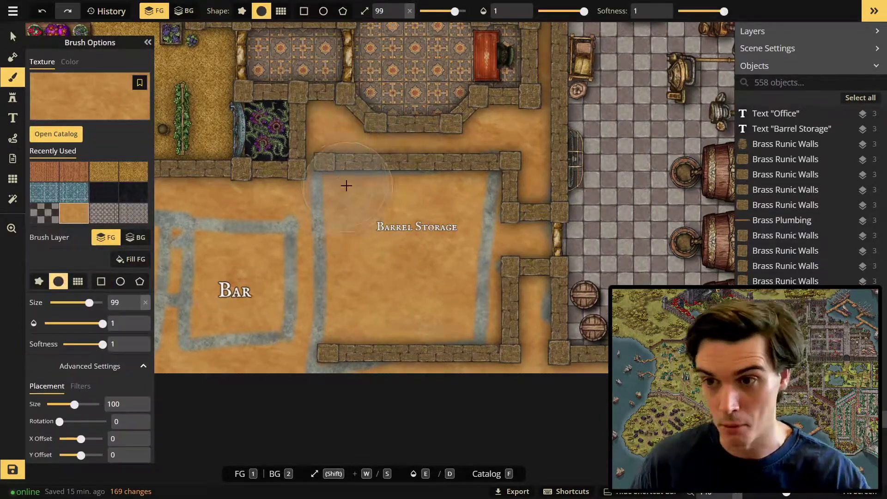
pyautogui.press('s')
pyautogui.press('s')
pyautogui.press('s')
pyautogui.press('s')
pyautogui.moveTo(535, 326); pyautogui.dragTo(538, 289)
pyautogui.moveTo(517, 237)
pyautogui.mouseDown()
pyautogui.moveTo(423, 173)
pyautogui.moveTo(339, 159)
pyautogui.mouseUp()
# - Reduce the round brush to size 39 and paint out the remaining sketched lines close to Barrel Storage's walls
pyautogui.scroll(-3, 339, 160)
pyautogui.moveTo(340, 159); pyautogui.dragTo(436, 317, button='middle')
pyautogui.scroll(3, 711, 111)
pyautogui.moveTo(712, 111)
pyautogui.mouseDown(button='middle')
pyautogui.moveTo(487, 1)
pyautogui.moveTo(559, 1)
pyautogui.mouseUp(button='middle')
pyautogui.press('s')
pyautogui.press('s')
pyautogui.moveTo(345, 328); pyautogui.dragTo(530, 332)
pyautogui.moveTo(582, 295); pyautogui.dragTo(563, 359, button='middle')
pyautogui.click(177, 281)
pyautogui.moveTo(178, 93)
pyautogui.mouseDown(button='middle')
pyautogui.moveTo(196, 317)
pyautogui.moveTo(475, 267)
pyautogui.mouseUp(button='middle')
pyautogui.scroll(-2, 287, 224)
pyautogui.moveTo(515, 449); pyautogui.dragTo(402, 255, button='middle')
# - Copy the vertical east wall segment and paste it twice to form Barrel Storage's west wall, leaving a gap between the pieces
pyautogui.press('v')
pyautogui.scroll(4, 400, 317)
pyautogui.moveTo(404, 319); pyautogui.dragTo(397, 319, button='middle')
pyautogui.click(410, 397)
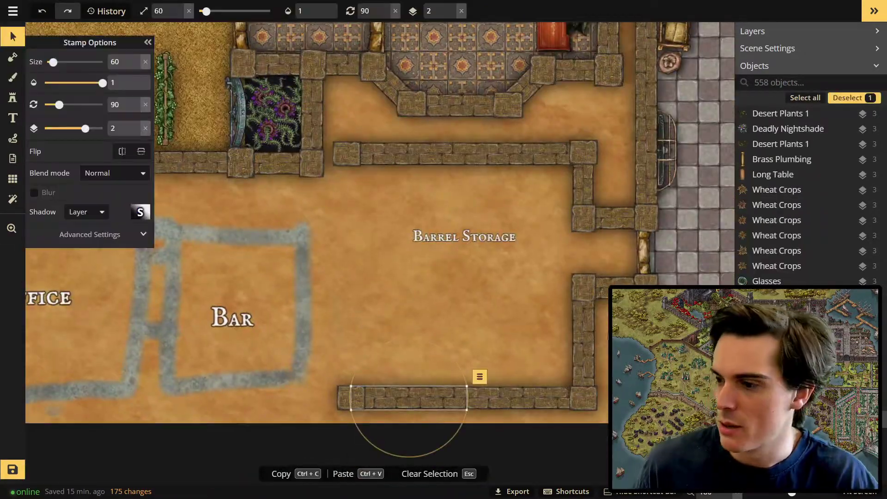
pyautogui.click(583, 347)
pyautogui.hotkey('ctrl', 'c')
pyautogui.hotkey('ctrl', 'v')
pyautogui.scroll(2, 437, 303)
pyautogui.hotkey('ctrl', 'v')
pyautogui.scroll(-3, 440, 306)
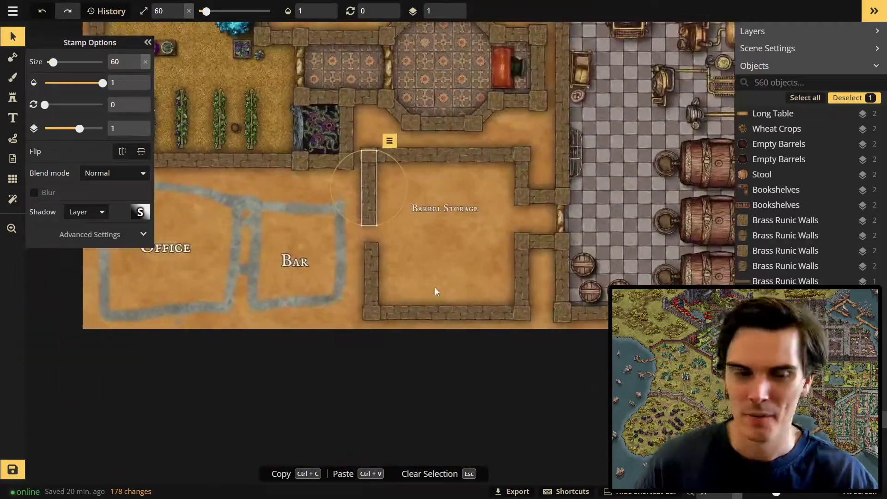
# - Adjust the lower west wall pieces of Barrel Storage around the southwest corner pillar
pyautogui.scroll(2, 365, 266)
pyautogui.scroll(2, 365, 319)
pyautogui.click(373, 311)
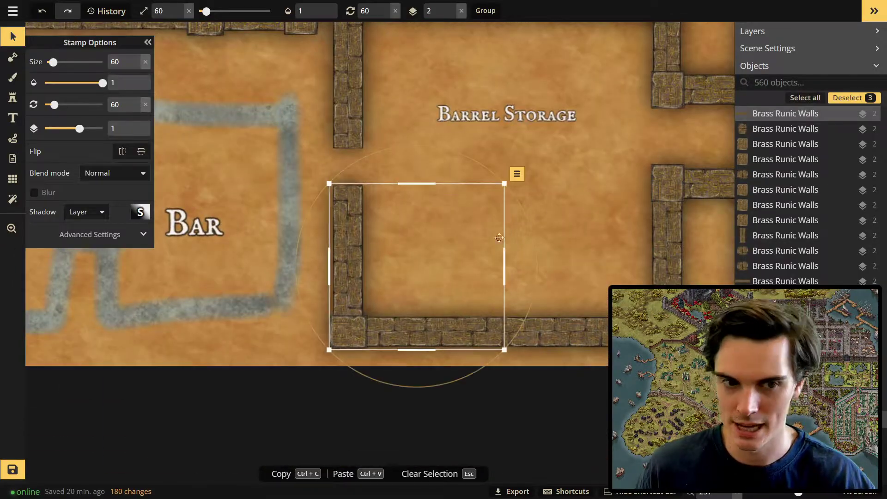
pyautogui.scroll(1, 502, 347)
pyautogui.click(503, 348)
pyautogui.scroll(-4, 435, 335)
# - Replace the lower west wall segment of Barrel Storage with a shorter Brass Runic Walls stamp to widen the doorway gap
pyautogui.click(370, 203)
pyautogui.click(366, 287)
pyautogui.press('Delete')
pyautogui.click(12, 98)
pyautogui.scroll(1, 305, 235)
pyautogui.keyDown('alt'); pyautogui.scroll(-2, 381, 277); pyautogui.keyUp('alt')
pyautogui.click(378, 331)
pyautogui.press('Escape')
pyautogui.scroll(3, 395, 234)
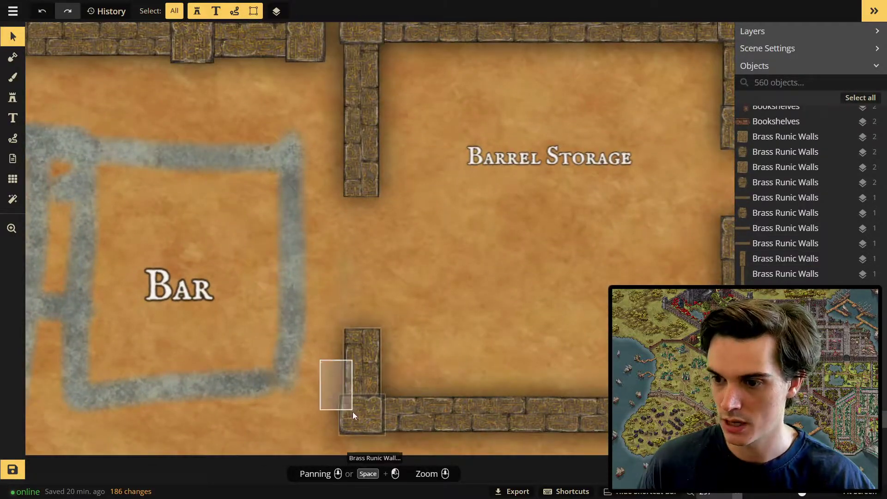
# - Delete the "Barrel Storage" text label
pyautogui.scroll(-3, 424, 263)
pyautogui.click(402, 197)
pyautogui.press('Delete')
pyautogui.scroll(-1, 369, 185)
pyautogui.click(13, 97)
pyautogui.click(55, 125)
pyautogui.moveTo(175, 48); pyautogui.dragTo(146, 51)
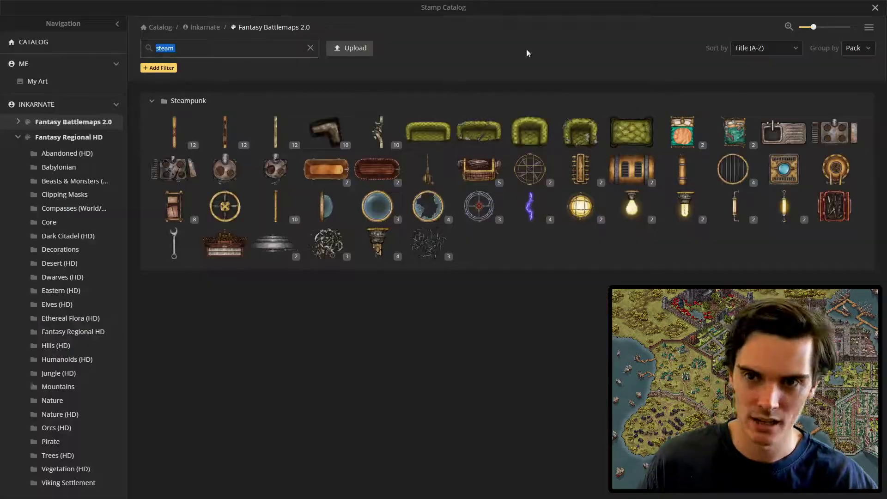
pyautogui.press('Escape')
# - Choose the reddish wood plank texture for the foreground brush and set its texture size to 40
pyautogui.click(12, 77)
pyautogui.moveTo(382, 139); pyautogui.dragTo(366, 259, button='middle')
pyautogui.click(103, 178)
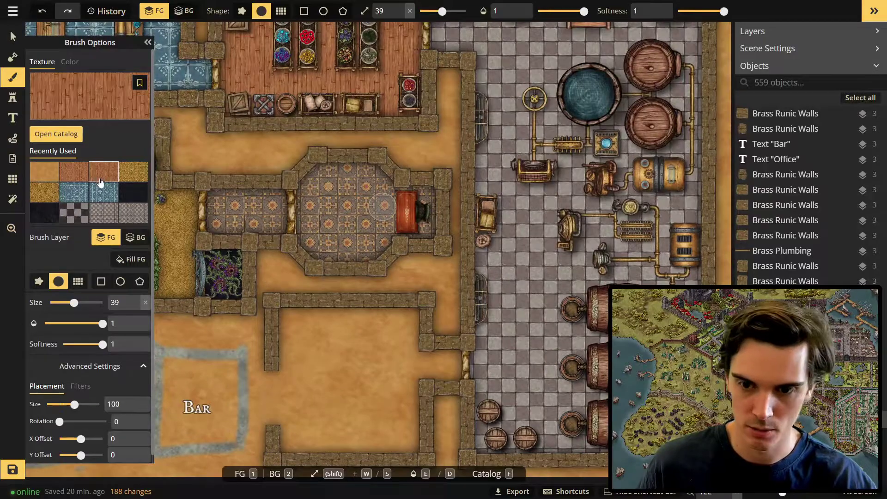
pyautogui.click(74, 174)
pyautogui.moveTo(134, 405); pyautogui.dragTo(49, 401)
pyautogui.write('40')
pyautogui.press('Return')
# - Fill the Barrel Storage room's floor with the wood plank texture using the rectangle brush shape
pyautogui.moveTo(366, 62); pyautogui.dragTo(382, 207, button='middle')
pyautogui.click(100, 281)
pyautogui.moveTo(224, 78)
pyautogui.mouseDown()
pyautogui.moveTo(365, 226)
pyautogui.moveTo(446, 253)
pyautogui.mouseUp()
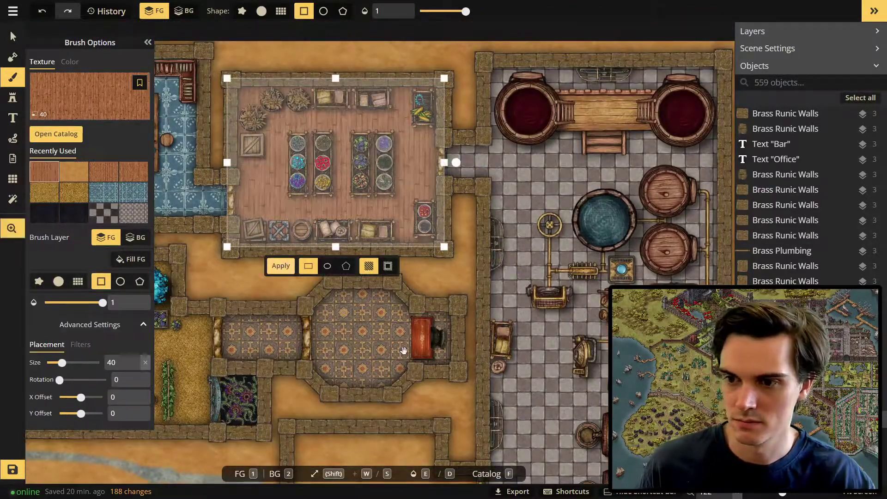
pyautogui.moveTo(446, 253); pyautogui.dragTo(485, 46, button='middle')
pyautogui.moveTo(268, 182); pyautogui.dragTo(434, 356)
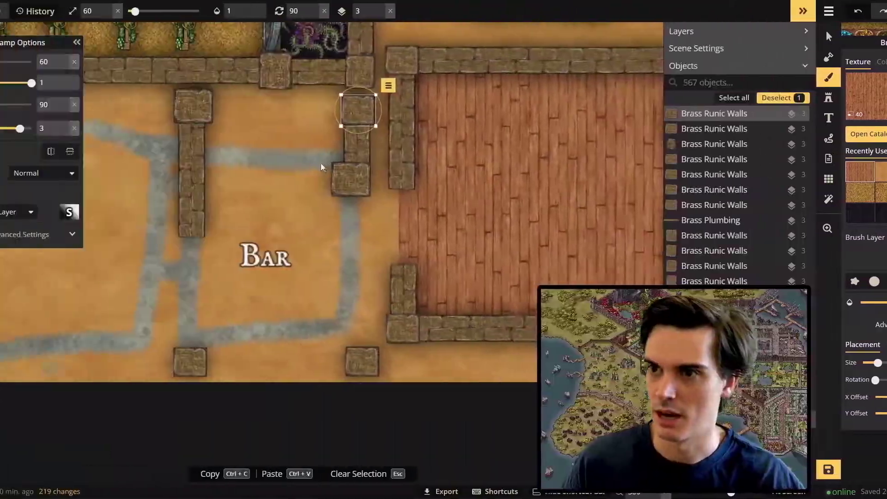
# - Check the size of the garden corridor pillars and set Barrel Storage's corner and doorway pillars to size 65
pyautogui.scroll(-3, 321, 167)
pyautogui.moveTo(357, 159); pyautogui.dragTo(359, 225, button='middle')
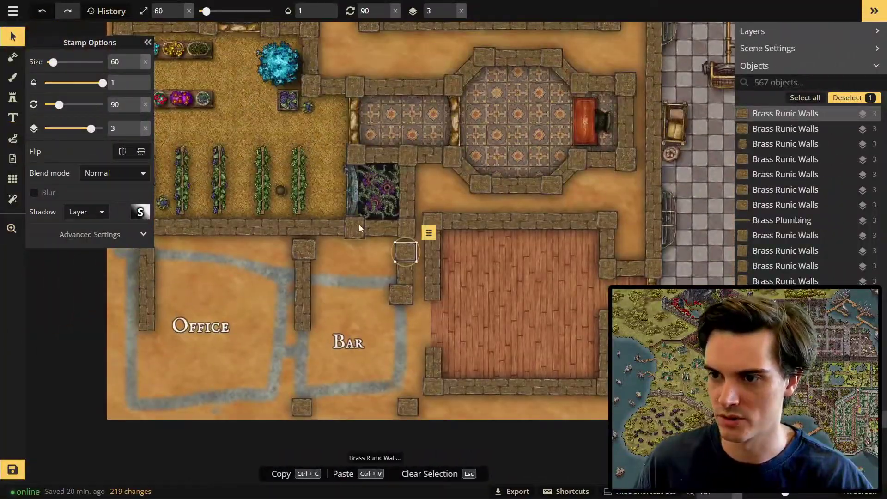
pyautogui.click(362, 157)
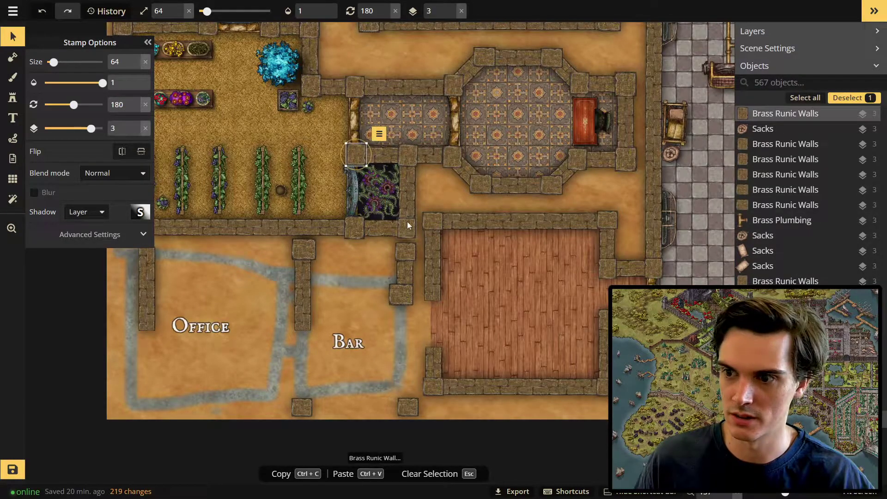
pyautogui.scroll(-1, 419, 211)
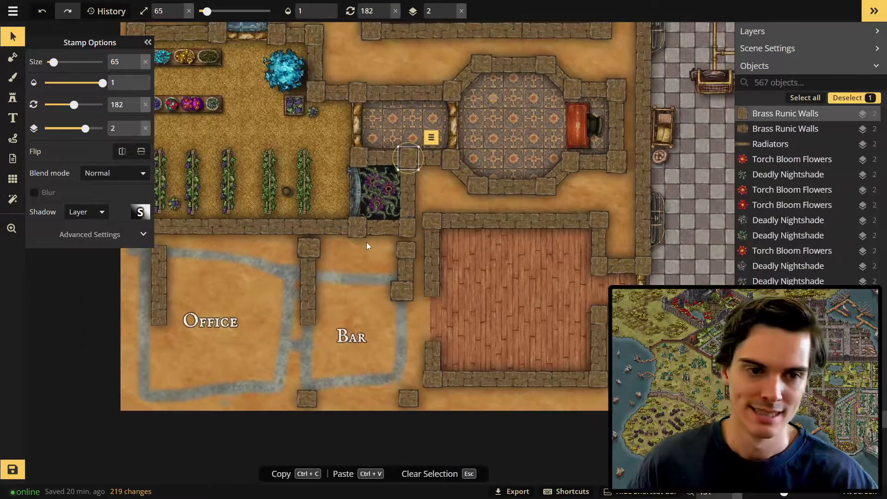
pyautogui.moveTo(557, 287); pyautogui.dragTo(459, 293, button='middle')
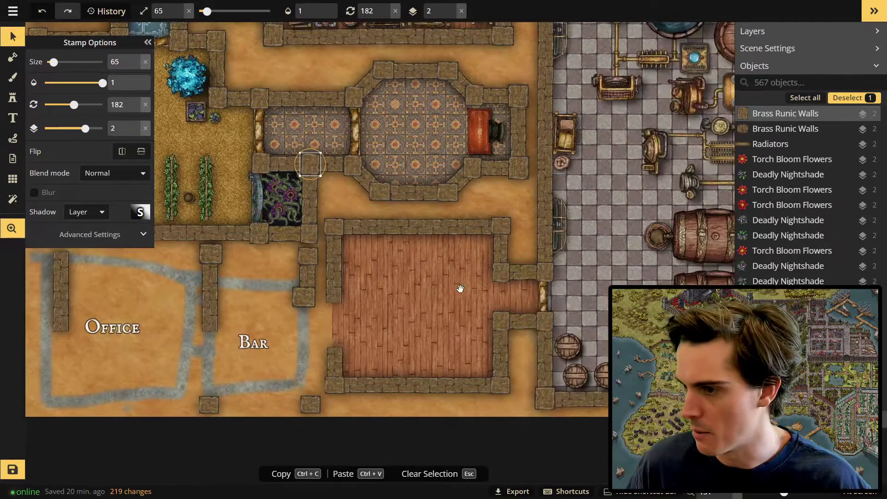
pyautogui.click(333, 230)
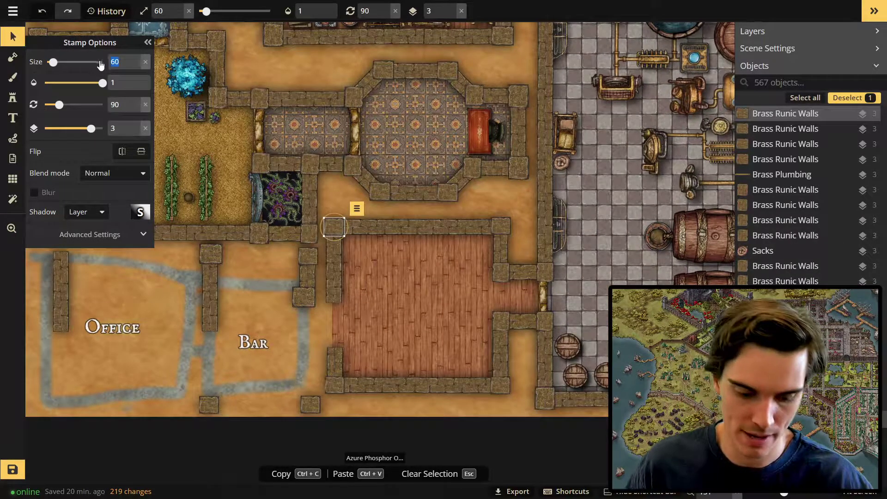
pyautogui.click(499, 225)
pyautogui.click(501, 319)
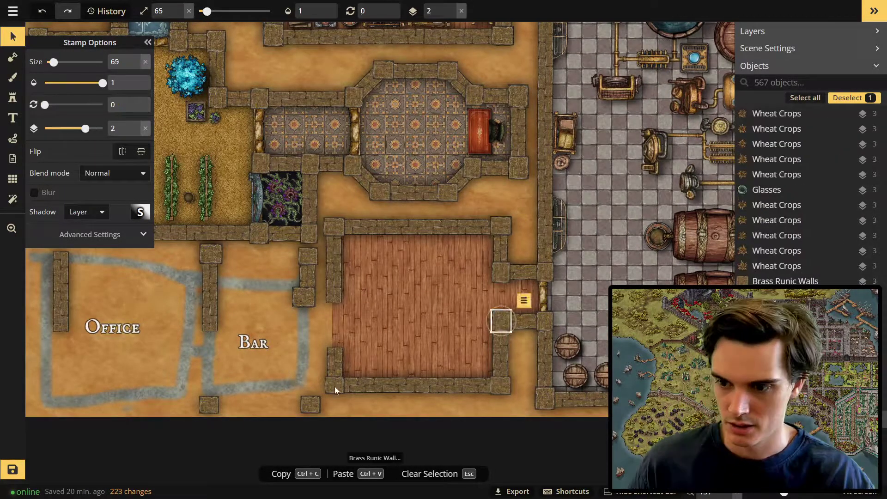
pyautogui.click(334, 385)
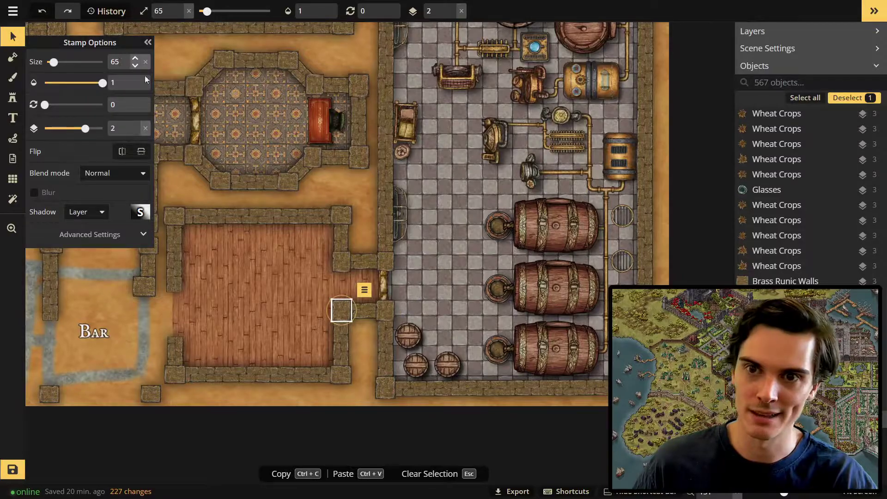
# - Set the doorway pillars along the brewing hall's west wall to size 65
pyautogui.click(384, 264)
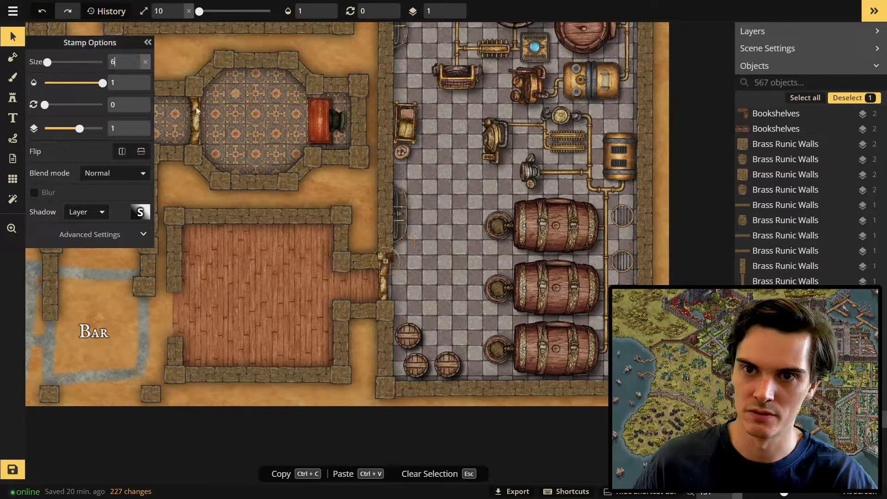
pyautogui.click(448, 183)
pyautogui.moveTo(448, 152); pyautogui.dragTo(422, 250, button='middle')
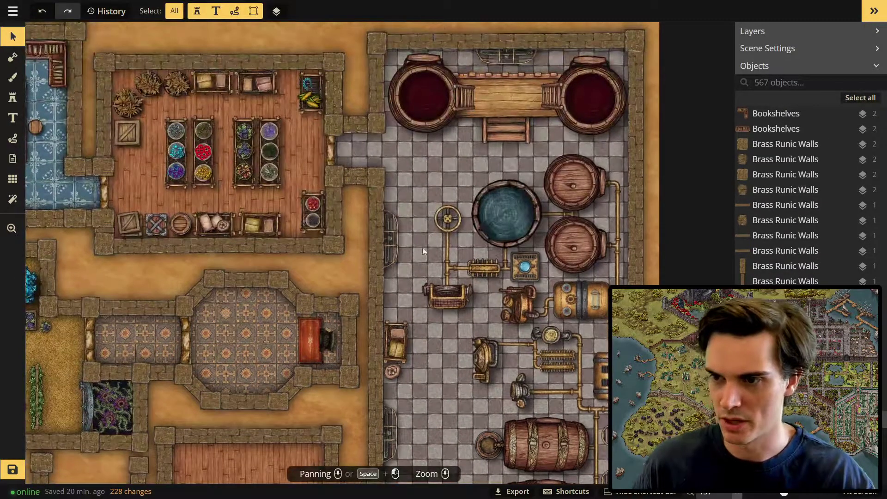
pyautogui.click(380, 188)
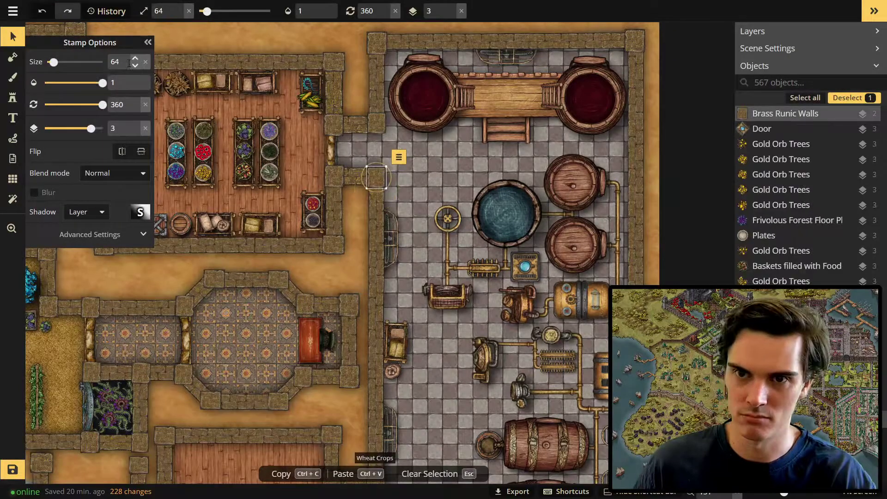
pyautogui.click(374, 126)
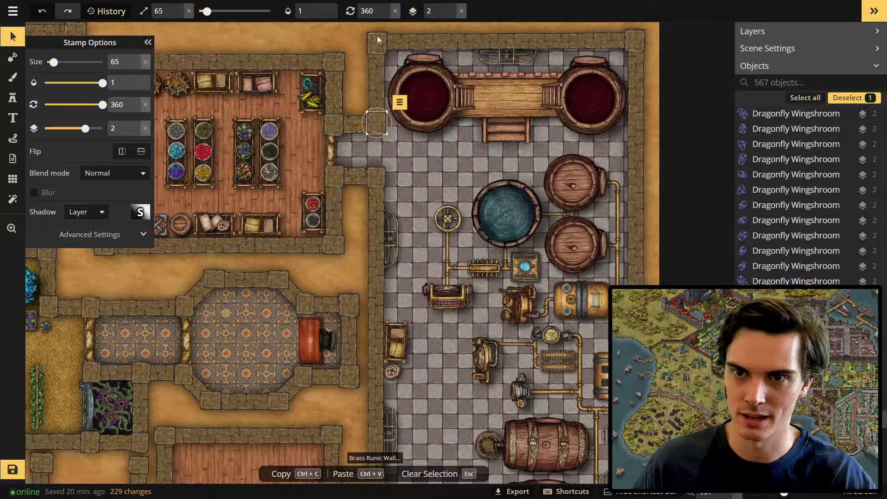
pyautogui.moveTo(631, 157); pyautogui.dragTo(746, 146, button='middle')
# - Reduce the pillars at the ingredient storeroom's east doorway and northern corners to size 65
pyautogui.click(449, 164)
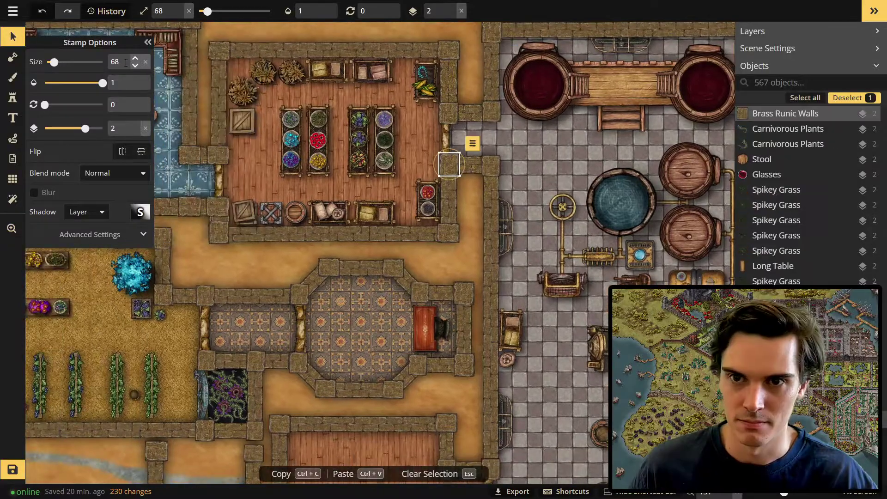
pyautogui.click(451, 115)
pyautogui.click(135, 67)
pyautogui.click(449, 50)
pyautogui.click(135, 67)
pyautogui.click(219, 50)
# - Reduce the pillars at the ingredient storeroom's west doorway and southern corners to size 65
pyautogui.moveTo(222, 148); pyautogui.dragTo(305, 146, button='middle')
pyautogui.click(300, 154)
pyautogui.click(135, 67)
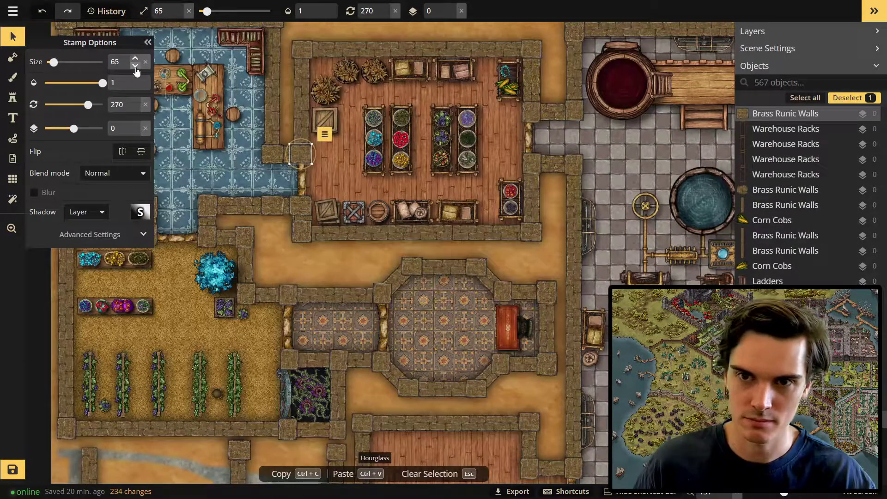
pyautogui.click(136, 68)
pyautogui.scroll(1, 298, 226)
pyautogui.click(302, 231)
pyautogui.click(136, 68)
pyautogui.click(568, 232)
pyautogui.click(136, 68)
# - Set the pillars around the passage between the magic room and storeroom, plus the magic room's northeast corner pillar, to size 65
pyautogui.scroll(5, 298, 212)
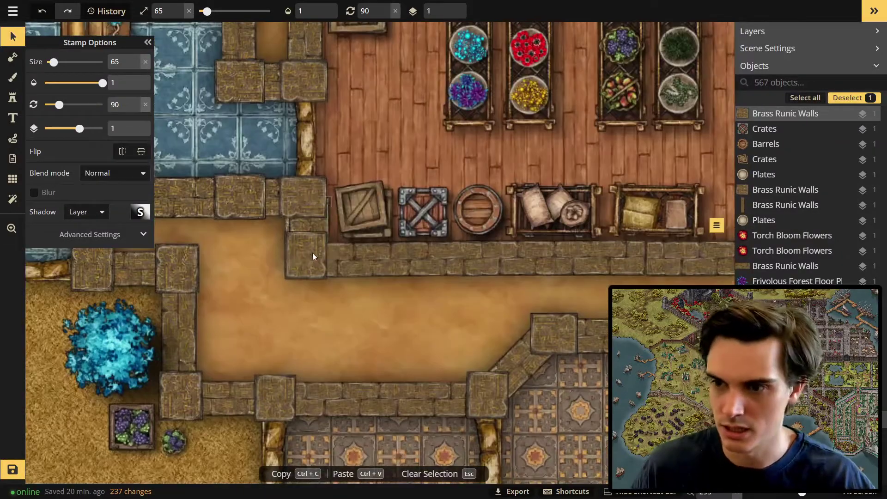
pyautogui.click(305, 225)
pyautogui.click(311, 272)
pyautogui.moveTo(238, 201); pyautogui.dragTo(303, 241, button='middle')
pyautogui.click(305, 238)
pyautogui.click(136, 67)
pyautogui.click(306, 121)
pyautogui.click(135, 67)
pyautogui.moveTo(300, 74); pyautogui.dragTo(364, 369, button='middle')
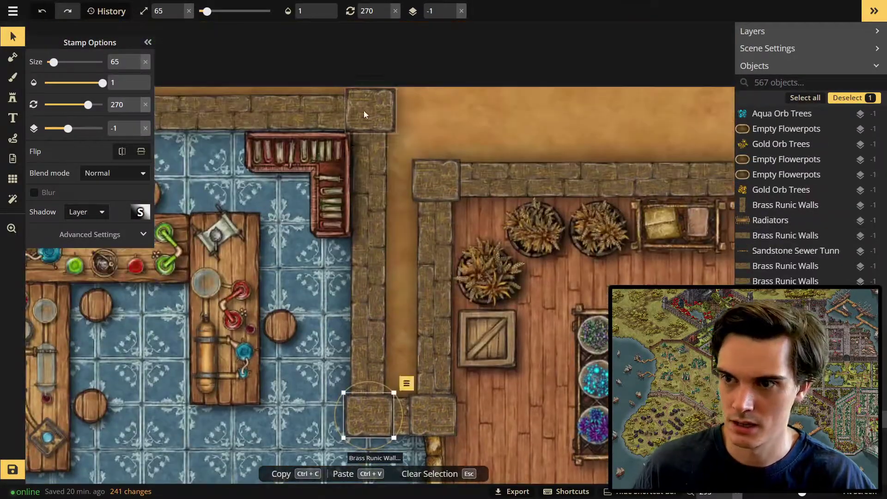
pyautogui.click(364, 111)
pyautogui.click(135, 67)
# - Copy the magic room's straight bookshelf, paste it, and rotate and move the copy to the room's southeast part
pyautogui.click(324, 339)
pyautogui.moveTo(298, 344); pyautogui.dragTo(287, 202, button='middle')
pyautogui.click(309, 41)
pyautogui.hotkey('ctrl', 'c')
pyautogui.hotkey('ctrl', 'v')
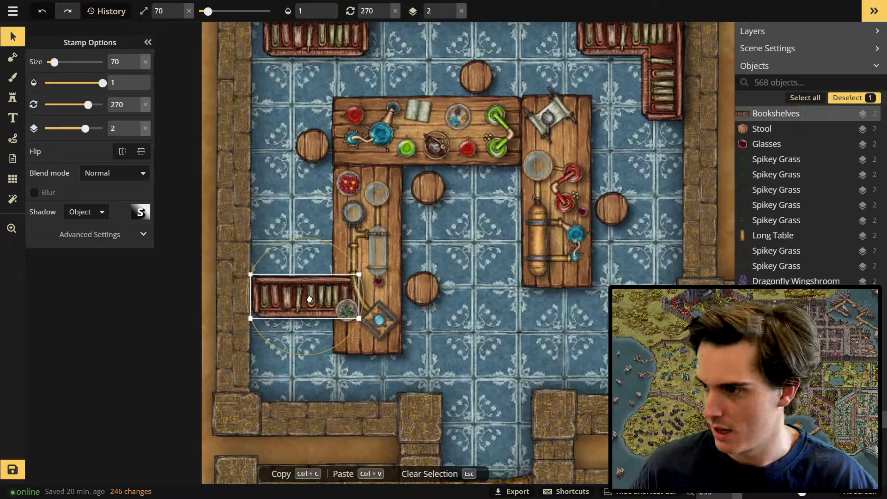
pyautogui.moveTo(350, 335); pyautogui.dragTo(370, 224)
pyautogui.moveTo(310, 302); pyautogui.dragTo(275, 321)
pyautogui.scroll(-5, 353, 323)
pyautogui.moveTo(418, 328); pyautogui.dragTo(411, 295, button='middle')
pyautogui.moveTo(296, 287); pyautogui.dragTo(520, 288)
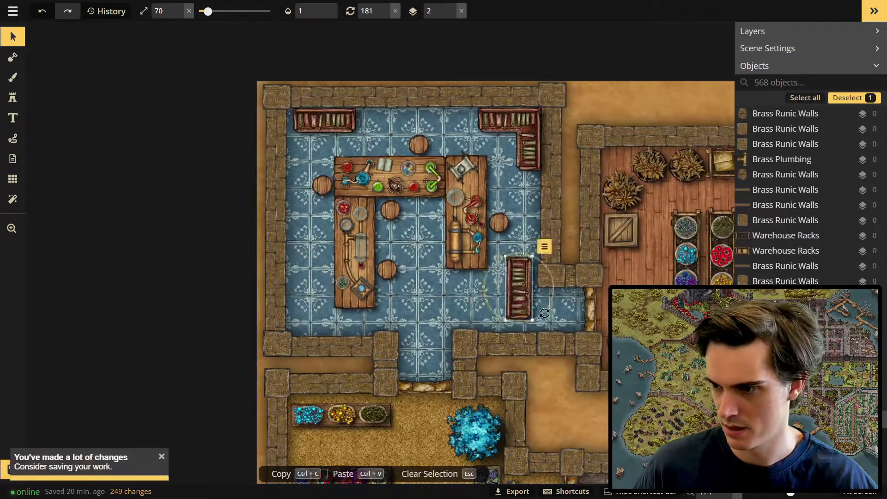
pyautogui.scroll(2, 340, 309)
pyautogui.moveTo(341, 310); pyautogui.dragTo(382, 291, button='middle')
# - Reduce the pillars along the magic room's south wall and its doorway into the garden to size 65
pyautogui.click(305, 331)
pyautogui.click(179, 14)
pyautogui.moveTo(443, 345); pyautogui.dragTo(390, 271, button='middle')
pyautogui.click(385, 261)
pyautogui.click(483, 258)
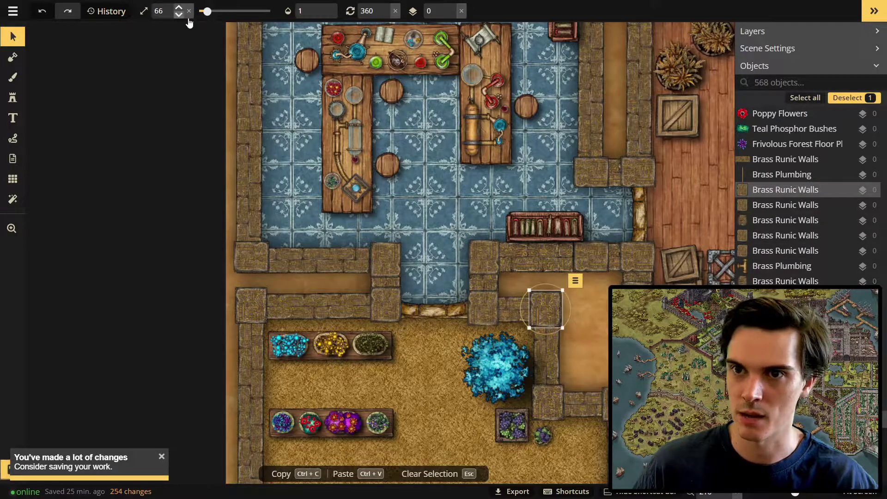
pyautogui.click(435, 278)
pyautogui.click(179, 16)
# - Reduce the remaining oversized Brass Runic Walls pillars around the garden to size 65
pyautogui.click(140, 180)
pyautogui.click(178, 16)
pyautogui.click(257, 294)
pyautogui.click(179, 16)
pyautogui.click(490, 305)
pyautogui.click(179, 16)
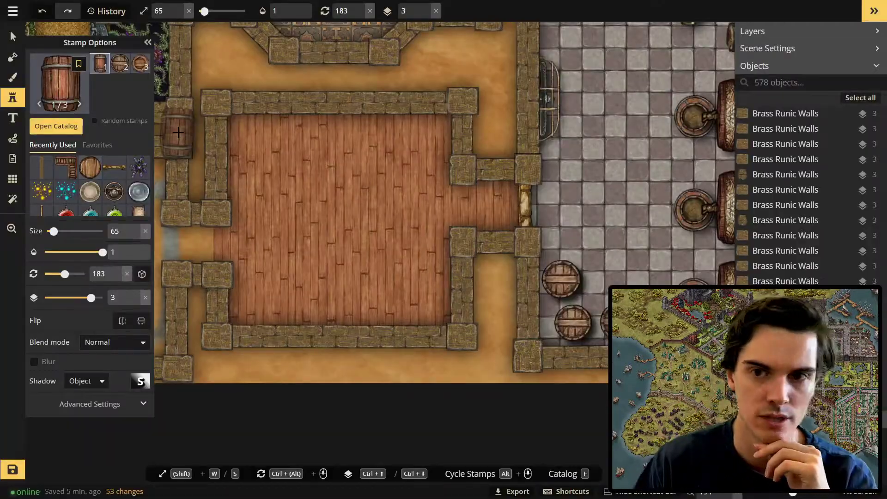
# - Place a row of five upright metal-rimmed barrels at size 75 along the north wall of Barrel Storage
pyautogui.keyDown('alt'); pyautogui.scroll(-1, 425, 144); pyautogui.keyUp('alt')
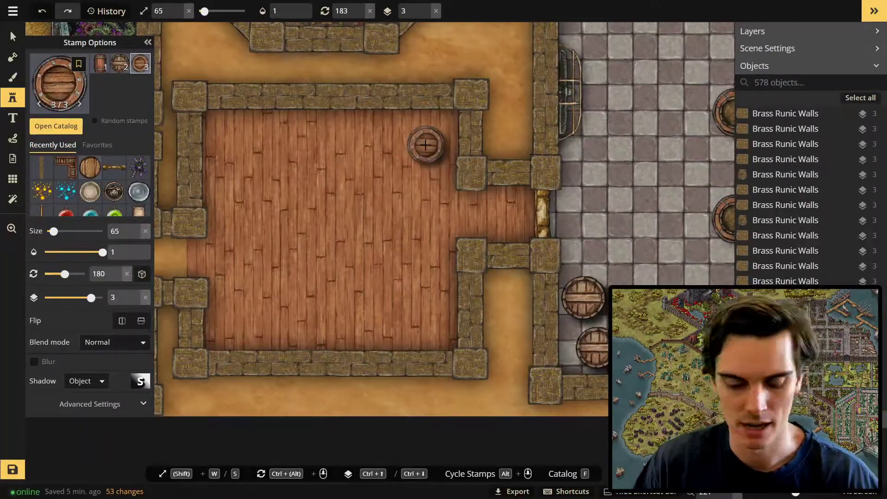
pyautogui.press('w')
pyautogui.press('w')
pyautogui.click(434, 134)
pyautogui.click(383, 135)
pyautogui.click(334, 134)
pyautogui.click(287, 133)
pyautogui.click(234, 133)
# - Even out the spacing of the five barrels along the storage room's north wall
pyautogui.click(13, 37)
pyautogui.click(432, 148)
pyautogui.moveTo(432, 148); pyautogui.dragTo(431, 149)
pyautogui.moveTo(381, 147); pyautogui.dragTo(339, 145)
pyautogui.moveTo(289, 142); pyautogui.dragTo(293, 143)
pyautogui.moveTo(235, 141); pyautogui.dragTo(243, 140)
# - Place two plank-lidded barrels of the second variant at size 75 in the storage room's southeast corner and align them
pyautogui.scroll(-4, 271, 263)
pyautogui.press('d')
pyautogui.keyDown('alt'); pyautogui.scroll(1, 346, 242); pyautogui.keyUp('alt')
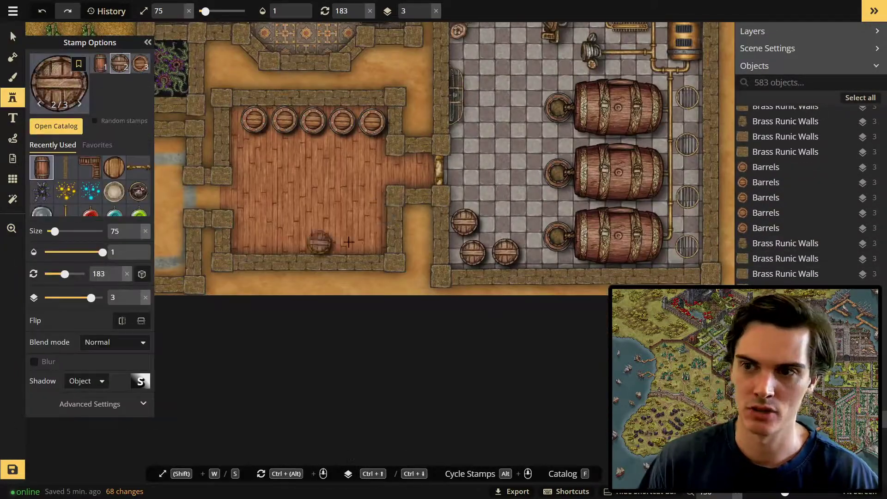
pyautogui.scroll(3, 349, 242)
pyautogui.click(376, 182)
pyautogui.click(379, 223)
pyautogui.scroll(4, 372, 231)
pyautogui.press('a')
pyautogui.moveTo(382, 221); pyautogui.dragTo(382, 216)
# - Add three more plank-lidded barrels to the west and arrange all five in rows against the storage room's south wall
pyautogui.press('d')
pyautogui.click(406, 168)
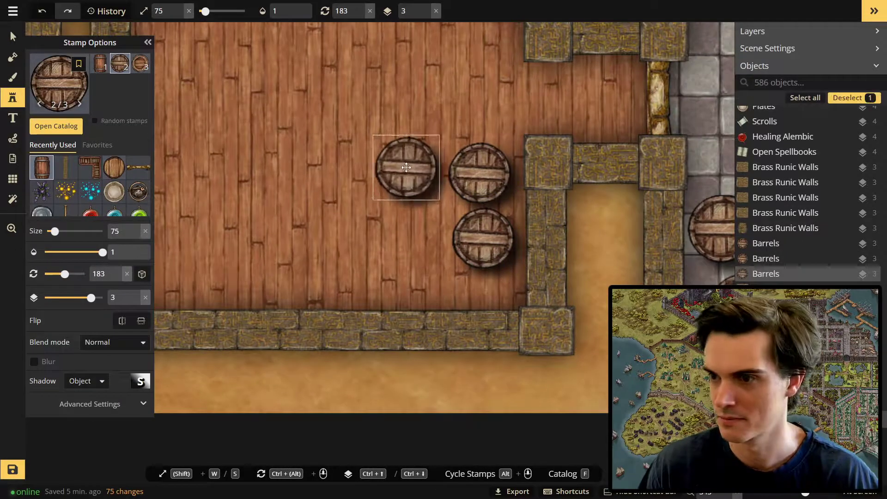
pyautogui.click(370, 171)
pyautogui.click(373, 273)
pyautogui.press('a')
pyautogui.moveTo(371, 178); pyautogui.dragTo(372, 210)
pyautogui.moveTo(487, 255); pyautogui.dragTo(491, 285)
pyautogui.moveTo(482, 183); pyautogui.dragTo(489, 213)
# - Add two more plank-lidded barrels toward the storage room's southwest corner and align the pair beside them
pyautogui.scroll(-3, 490, 277)
pyautogui.press('d')
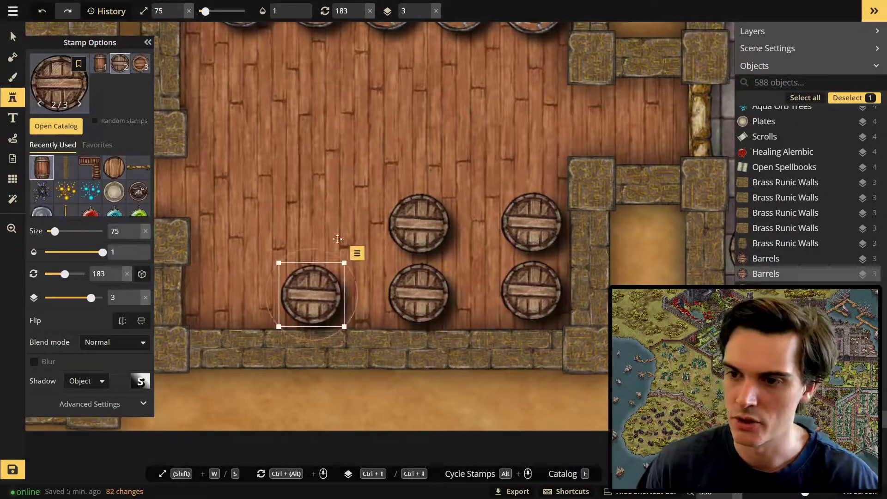
pyautogui.click(314, 225)
pyautogui.click(325, 271)
pyautogui.press('a')
pyautogui.moveTo(383, 291); pyautogui.dragTo(386, 292)
pyautogui.moveTo(386, 221); pyautogui.dragTo(387, 224)
# - Place two metal-rimmed upright barrels as a second row below the west end of the north row
pyautogui.scroll(-3, 387, 226)
pyautogui.press('d')
pyautogui.click(293, 173)
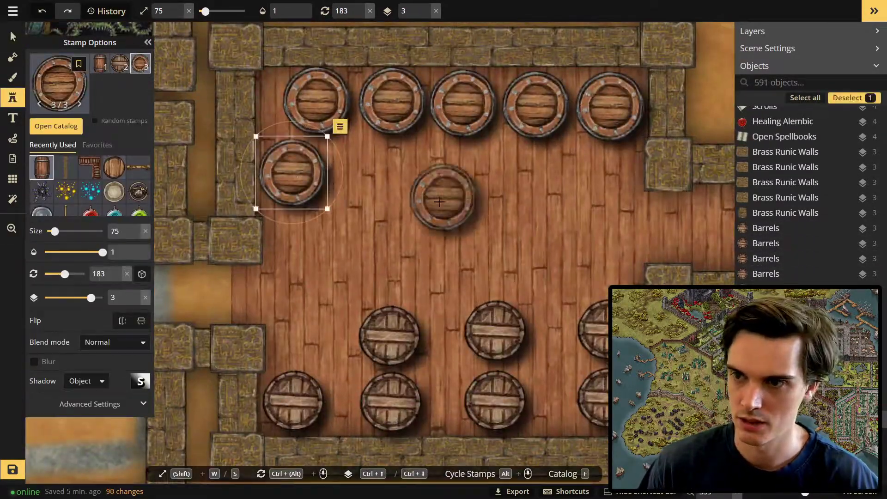
pyautogui.click(370, 171)
# - Place a barrel lying on its side at size 71, rotated to 92, beside the second-row barrels and nudge its neighbour
pyautogui.scroll(3, 387, 180)
pyautogui.keyDown('alt'); pyautogui.scroll(-1, 393, 179); pyautogui.keyUp('alt')
pyautogui.keyDown('ctrl'); pyautogui.scroll(-13, 458, 186); pyautogui.keyUp('ctrl')
pyautogui.press('s')
pyautogui.click(474, 175)
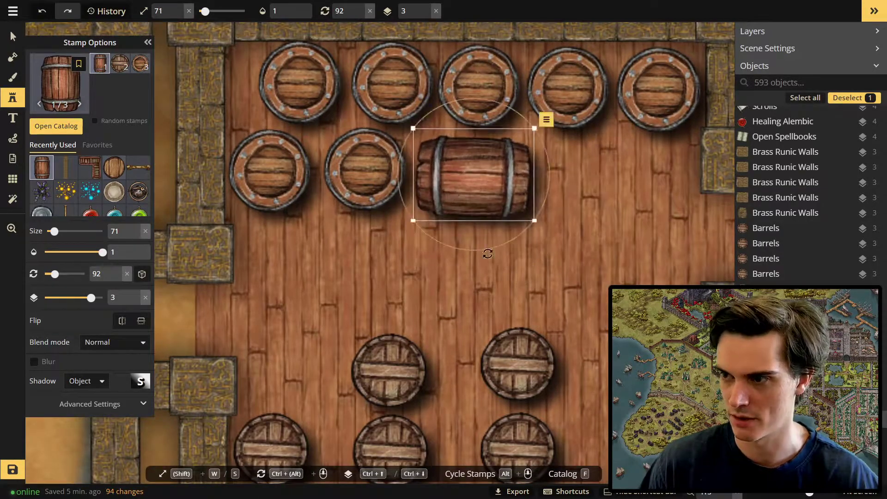
pyautogui.scroll(-6, 477, 248)
pyautogui.press('a')
pyautogui.scroll(6, 360, 160)
pyautogui.moveTo(389, 164); pyautogui.dragTo(382, 165)
# - Tighten the spacing of the northern barrels and turn the lying barrel to a diagonal angle
pyautogui.scroll(-2, 418, 194)
pyautogui.moveTo(621, 276); pyautogui.dragTo(370, 111)
pyautogui.keyDown('alt'); pyautogui.scroll(-1, 370, 111); pyautogui.keyUp('alt')
pyautogui.press('Escape')
pyautogui.moveTo(414, 175); pyautogui.dragTo(406, 176)
pyautogui.moveTo(467, 178); pyautogui.dragTo(452, 178)
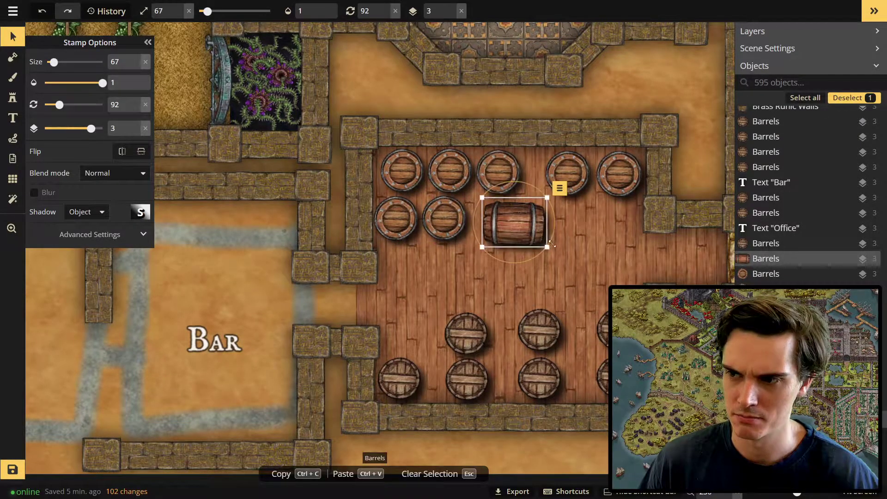
pyautogui.moveTo(553, 237); pyautogui.dragTo(554, 217)
pyautogui.moveTo(577, 174); pyautogui.dragTo(559, 176)
# - Replace the north row's easternmost upright barrel with a lying one at size 73, rotated to 110, in the northeast corner
pyautogui.moveTo(620, 176); pyautogui.dragTo(586, 251)
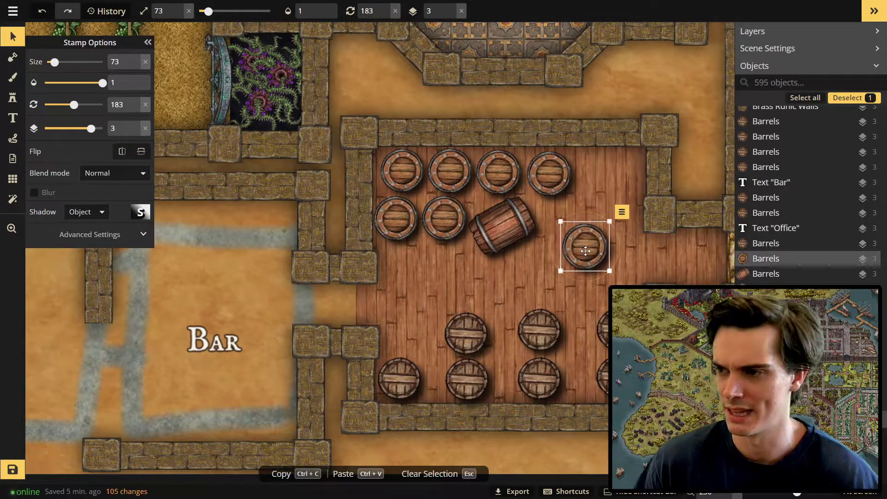
pyautogui.press('Delete')
pyautogui.click(13, 98)
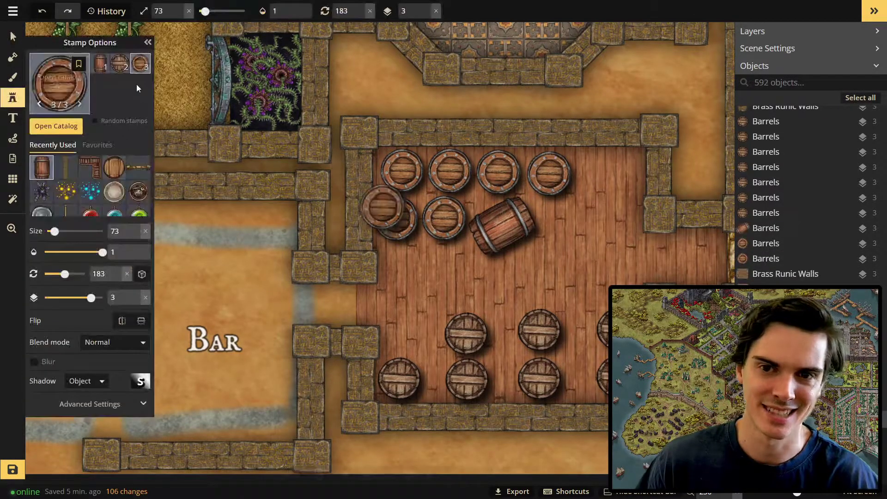
pyautogui.click(99, 62)
pyautogui.click(609, 215)
pyautogui.moveTo(633, 233); pyautogui.dragTo(581, 240)
pyautogui.moveTo(615, 180); pyautogui.dragTo(654, 160)
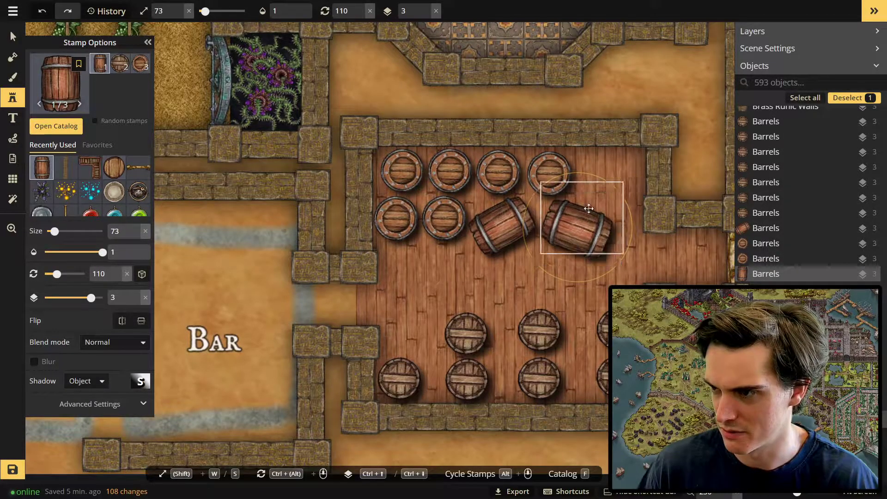
pyautogui.moveTo(577, 229); pyautogui.dragTo(608, 178)
# - Nudge the third upright barrel in the storage room's north row slightly out of line
pyautogui.press('v')
pyautogui.click(506, 176)
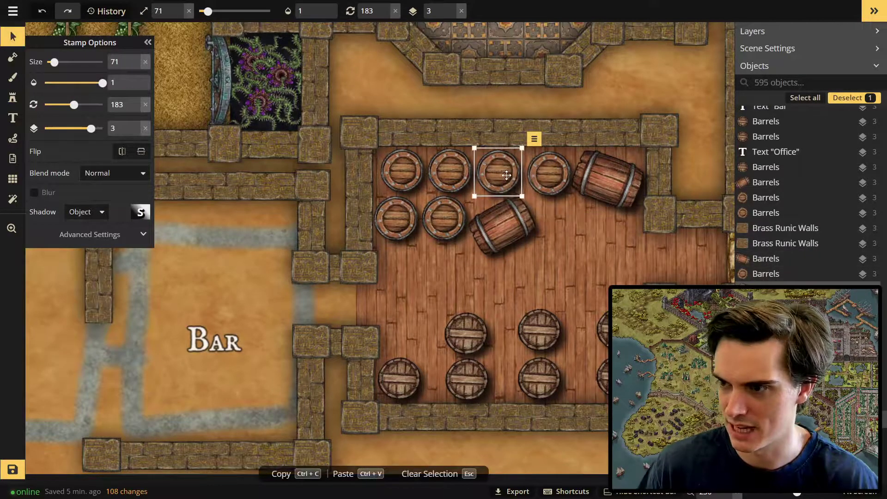
pyautogui.moveTo(506, 176)
pyautogui.mouseDown()
pyautogui.moveTo(517, 191)
pyautogui.moveTo(501, 181)
pyautogui.mouseUp()
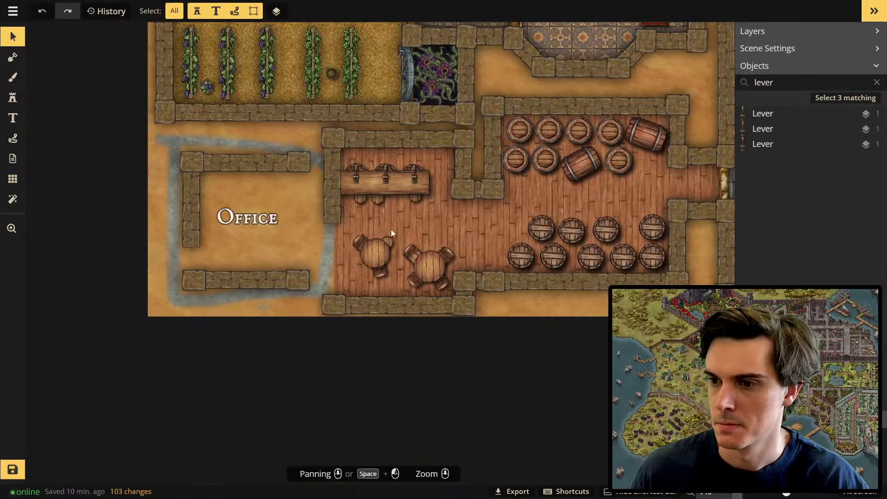
# - Rotate the three-chair table group and move it from the bar's southwest corner to the east side by the storage opening
pyautogui.click(388, 235)
pyautogui.moveTo(391, 314); pyautogui.dragTo(370, 277)
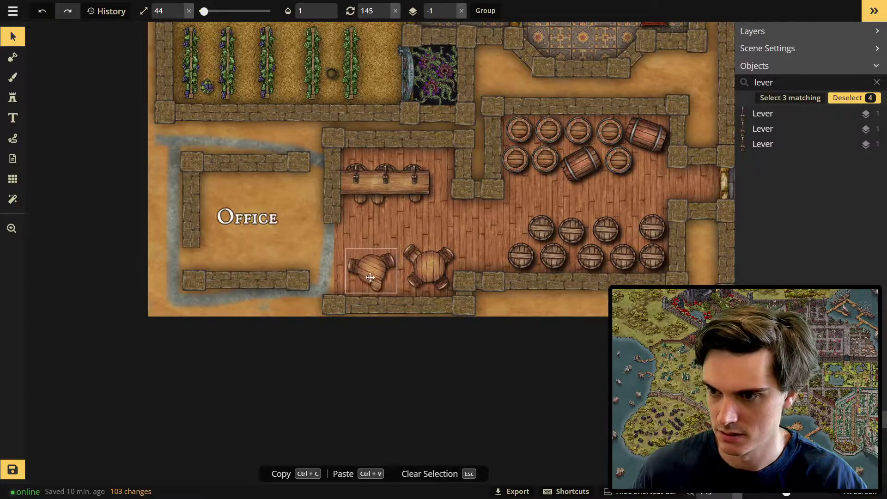
pyautogui.scroll(3, 354, 238)
pyautogui.moveTo(342, 251); pyautogui.dragTo(416, 313)
pyautogui.moveTo(379, 286); pyautogui.dragTo(385, 281)
pyautogui.click(428, 207)
pyautogui.scroll(3, 365, 253)
pyautogui.moveTo(362, 226); pyautogui.dragTo(459, 319)
pyautogui.scroll(2, 375, 205)
pyautogui.moveTo(273, 224); pyautogui.dragTo(356, 312)
pyautogui.moveTo(336, 298); pyautogui.dragTo(528, 222)
# - Shift the four-chair table group westward in the bar and fine-tune the placement of both table groups
pyautogui.moveTo(367, 229); pyautogui.dragTo(457, 320)
pyautogui.moveTo(441, 312); pyautogui.dragTo(365, 315)
pyautogui.moveTo(450, 156); pyautogui.dragTo(546, 233)
pyautogui.moveTo(529, 219); pyautogui.dragTo(531, 266)
pyautogui.moveTo(395, 227); pyautogui.dragTo(295, 321)
pyautogui.moveTo(334, 286); pyautogui.dragTo(355, 284)
pyautogui.scroll(-4, 454, 231)
pyautogui.moveTo(437, 226); pyautogui.dragTo(369, 293)
pyautogui.moveTo(396, 261); pyautogui.dragTo(413, 260)
pyautogui.hotkey('ctrl', 'v')
pyautogui.press('Delete')
pyautogui.scroll(2, 371, 222)
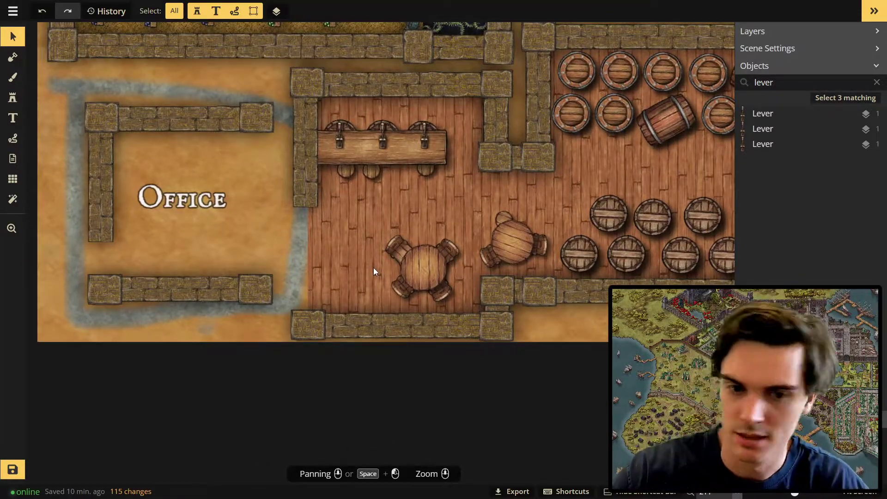
# - Place an open dark-topped barrel at size 86 in the bar's southwest corner as a planter
pyautogui.click(13, 98)
pyautogui.click(42, 210)
pyautogui.scroll(1, 351, 275)
pyautogui.press('w')
pyautogui.press('w')
pyautogui.press('w')
pyautogui.press('w')
pyautogui.press('w')
pyautogui.press('w')
pyautogui.click(355, 294)
pyautogui.moveTo(355, 294); pyautogui.dragTo(354, 295)
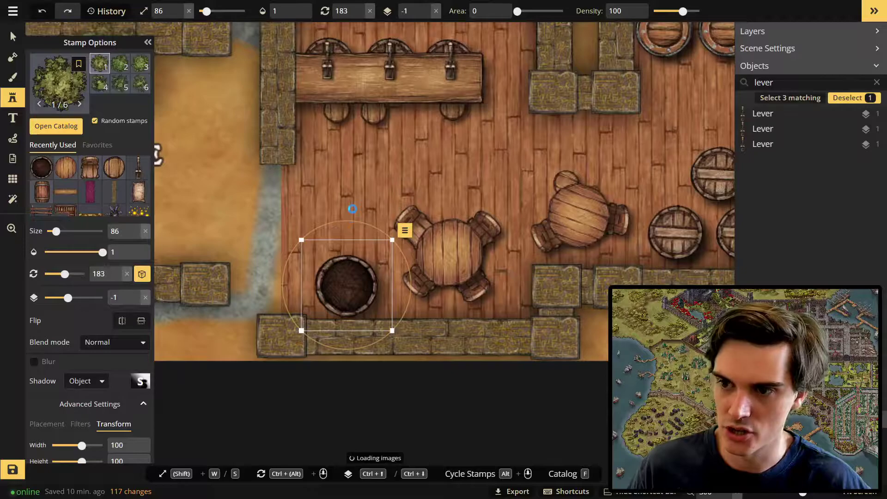
# - Choose the leafy bush stamp, shrink it to size 56 and place its fifth variant on the open barrel
pyautogui.click(353, 208)
pyautogui.scroll(1, 296, 203)
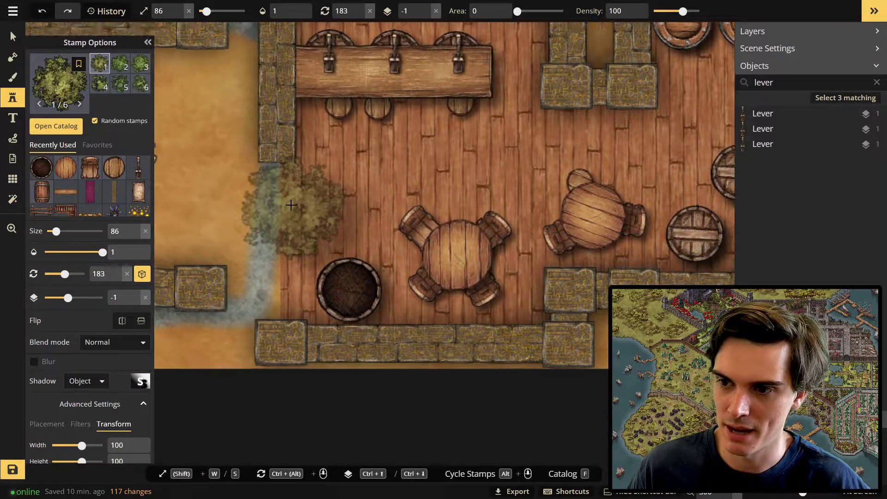
pyautogui.scroll(-6, 292, 202)
pyautogui.moveTo(259, 105); pyautogui.dragTo(253, 130, button='middle')
pyautogui.press('s')
pyautogui.keyDown('alt'); pyautogui.scroll(-1, 255, 183); pyautogui.keyUp('alt')
pyautogui.scroll(2, 276, 194)
pyautogui.press('s')
pyautogui.press('s')
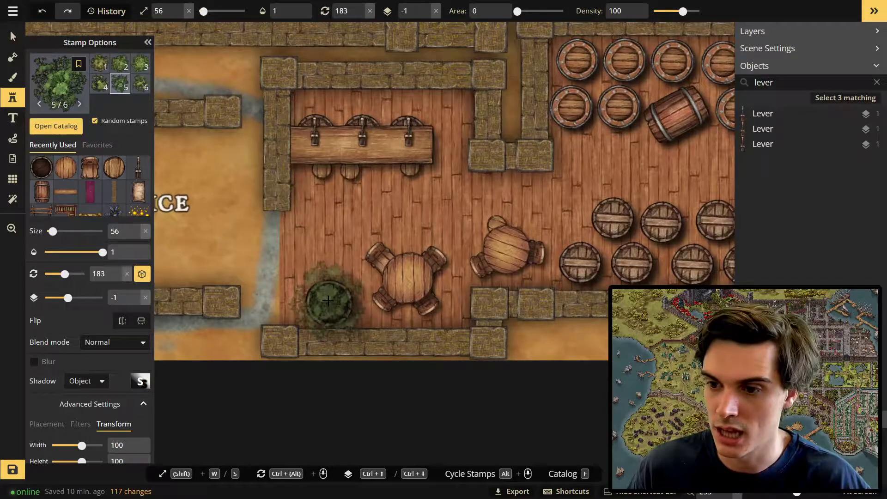
pyautogui.click(328, 301)
# - Raise the bush to layer 0 and shift it together with its barrel slightly away from the bar's south wall
pyautogui.press('Escape')
pyautogui.press('pageup')
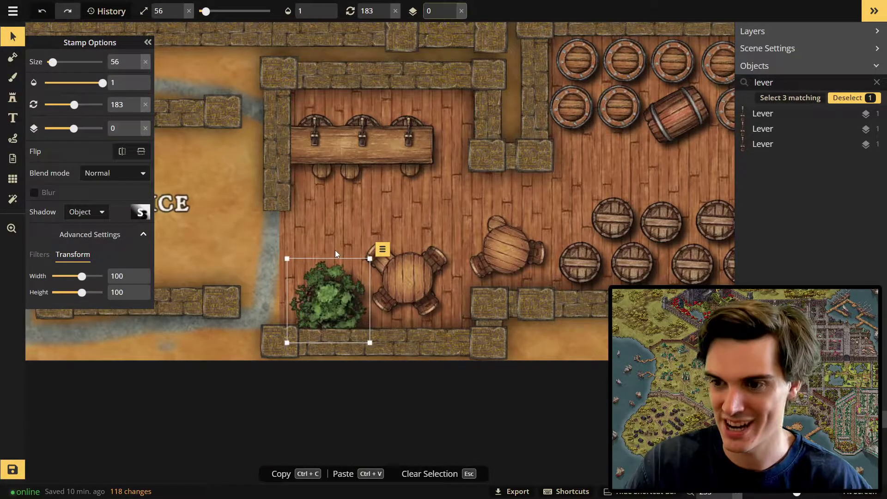
pyautogui.scroll(1, 334, 251)
pyautogui.scroll(2, 337, 286)
pyautogui.keyDown('shift'); pyautogui.click(307, 324); pyautogui.keyUp('shift')
pyautogui.moveTo(307, 324); pyautogui.dragTo(308, 312)
pyautogui.press('Escape')
pyautogui.scroll(-4, 327, 201)
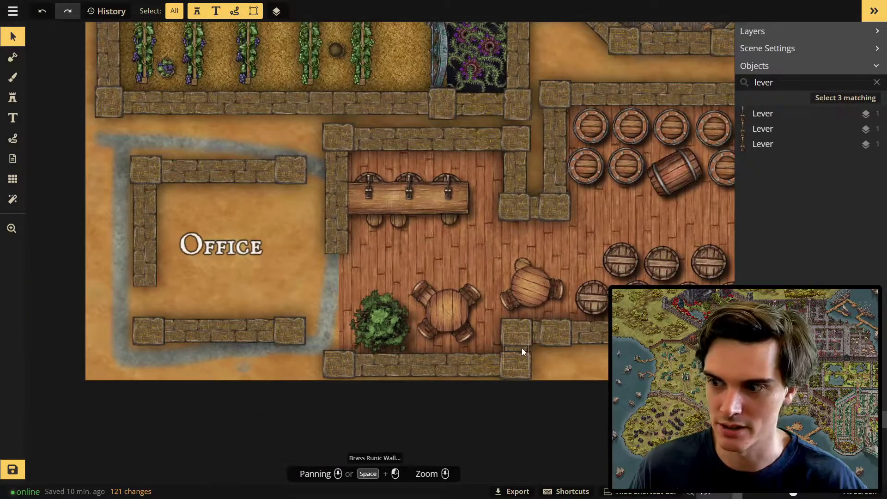
# - Copy the bar's short southeast wall segment to its southwest corner and top it with a copy of the office's southeast pillar
pyautogui.click(522, 350)
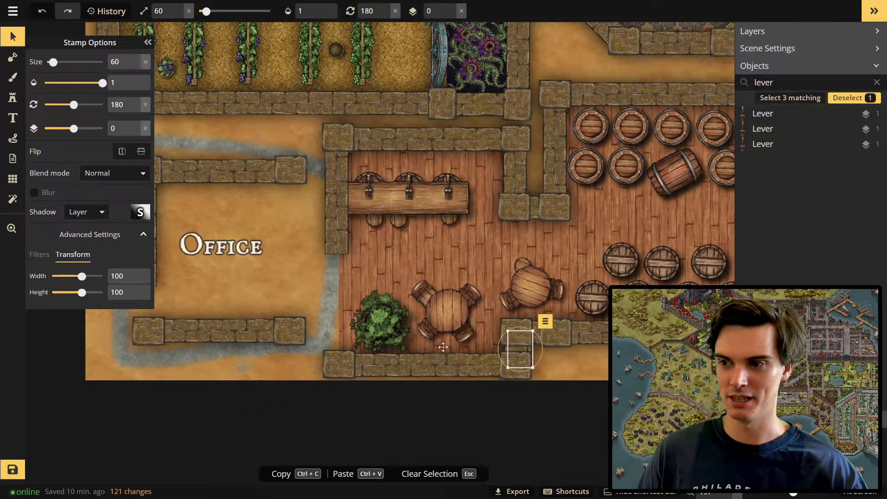
pyautogui.click(337, 343)
pyautogui.scroll(3, 337, 342)
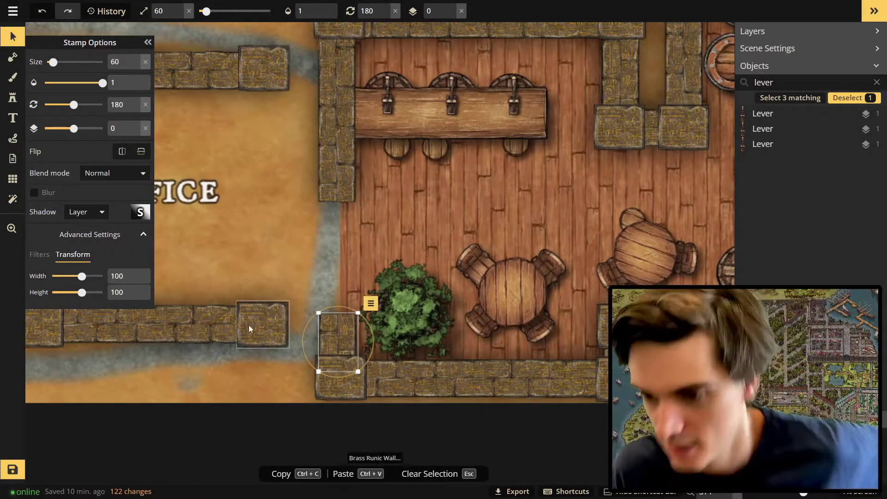
pyautogui.click(279, 332)
pyautogui.moveTo(294, 331); pyautogui.dragTo(339, 300)
pyautogui.scroll(1, 344, 300)
pyautogui.moveTo(409, 314); pyautogui.dragTo(422, 308)
pyautogui.moveTo(494, 328); pyautogui.dragTo(514, 329)
# - Paste another pillar at the lower end of the bar's west wall to form the north side of the office doorway
pyautogui.scroll(-2, 411, 254)
pyautogui.hotkey('ctrl', 'v')
pyautogui.scroll(-3, 437, 231)
pyautogui.moveTo(354, 279); pyautogui.dragTo(332, 245)
pyautogui.scroll(3, 450, 170)
pyautogui.moveTo(337, 351); pyautogui.dragTo(337, 362)
# - Fill the gap between the office's south wall and the doorway pillar with a copied wall segment, and align the south wall
pyautogui.scroll(-1, 300, 335)
pyautogui.moveTo(261, 309); pyautogui.dragTo(336, 280, button='middle')
pyautogui.moveTo(145, 367); pyautogui.dragTo(365, 323)
pyautogui.moveTo(352, 340); pyautogui.dragTo(353, 351)
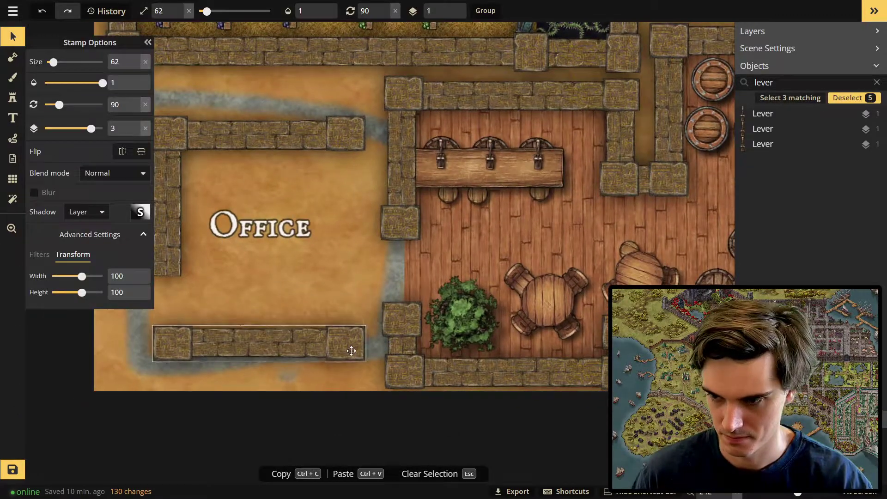
pyautogui.click(403, 350)
pyautogui.hotkey('ctrl', 'c')
pyautogui.hotkey('ctrl', 'v')
pyautogui.moveTo(418, 353); pyautogui.dragTo(373, 323)
pyautogui.moveTo(151, 375); pyautogui.dragTo(356, 330)
pyautogui.moveTo(345, 350); pyautogui.dragTo(343, 328)
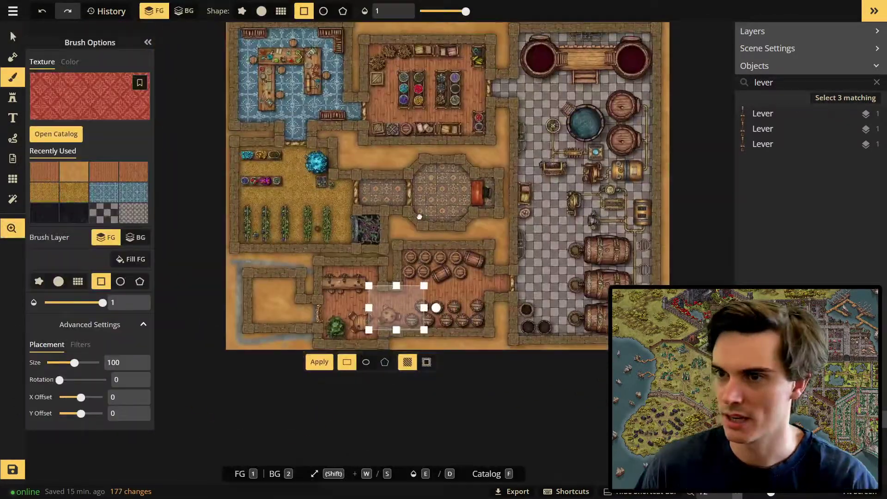
# - Fill the office floor and its passage to the doorway with the red patterned texture at size 50
pyautogui.scroll(2, 323, 277)
pyautogui.click(262, 333)
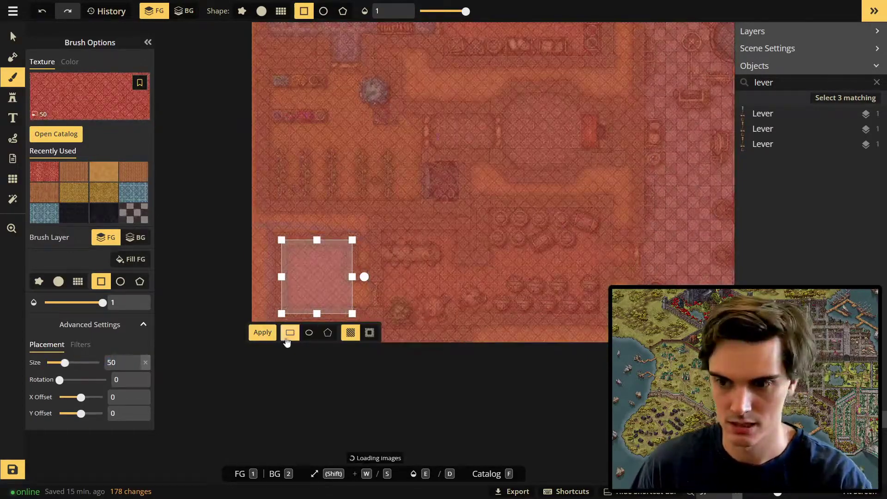
pyautogui.scroll(3, 337, 271)
pyautogui.moveTo(336, 268); pyautogui.dragTo(395, 337)
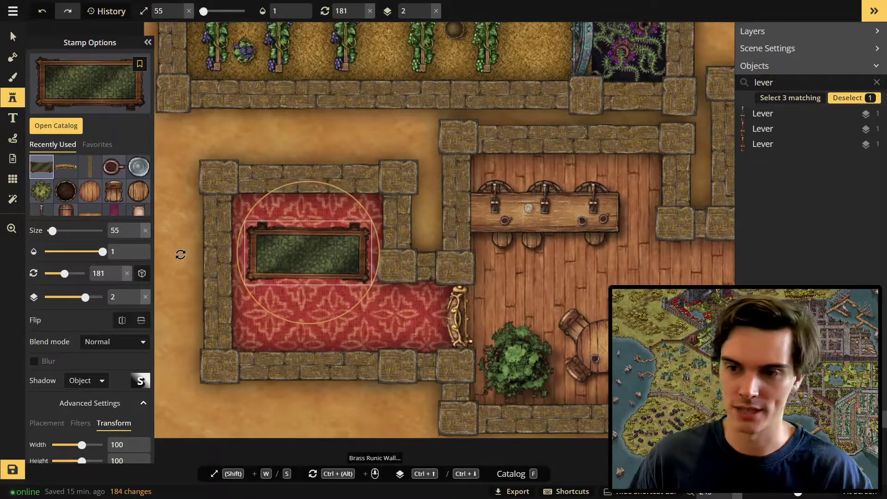
# - Set the green-topped desk in the office to size 45 and pick a seat from a stamp catalog search for "chair"
pyautogui.click(291, 259)
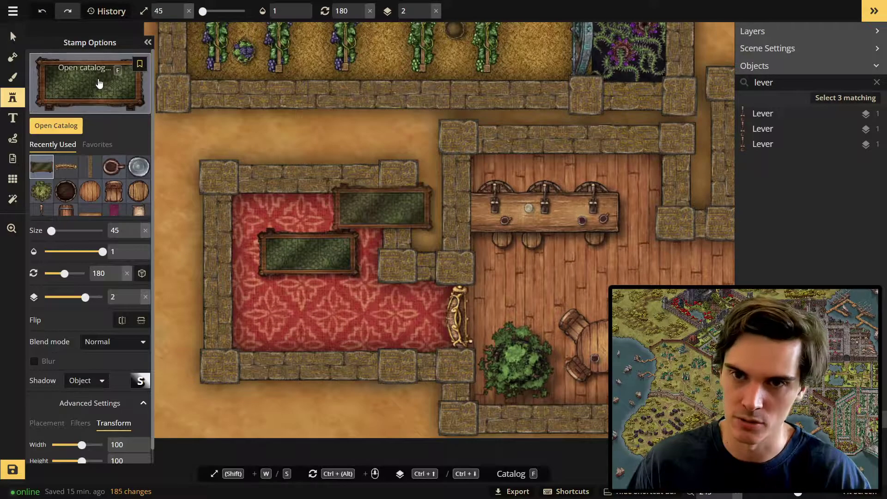
pyautogui.click(99, 83)
pyautogui.click(146, 51)
pyautogui.write('chair')
pyautogui.scroll(-4, 344, 263)
pyautogui.click(174, 323)
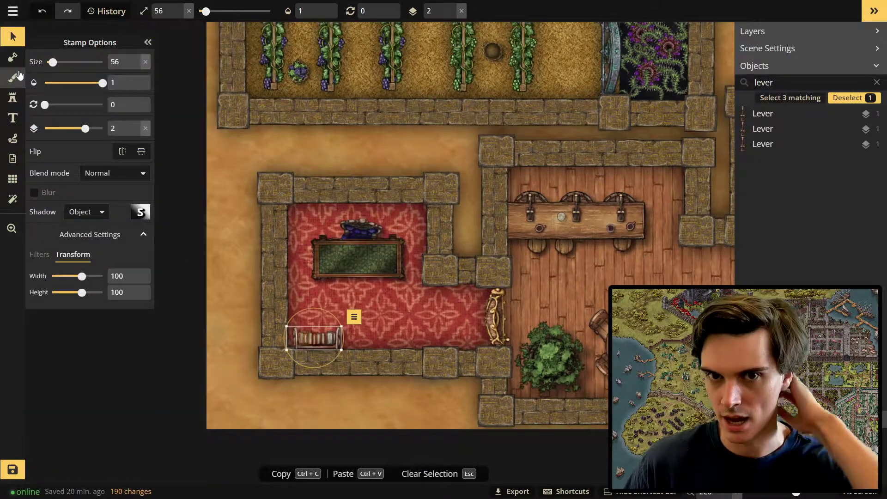
# - Switch to the Brush and open its texture catalog
pyautogui.press('b')
pyautogui.click(74, 109)
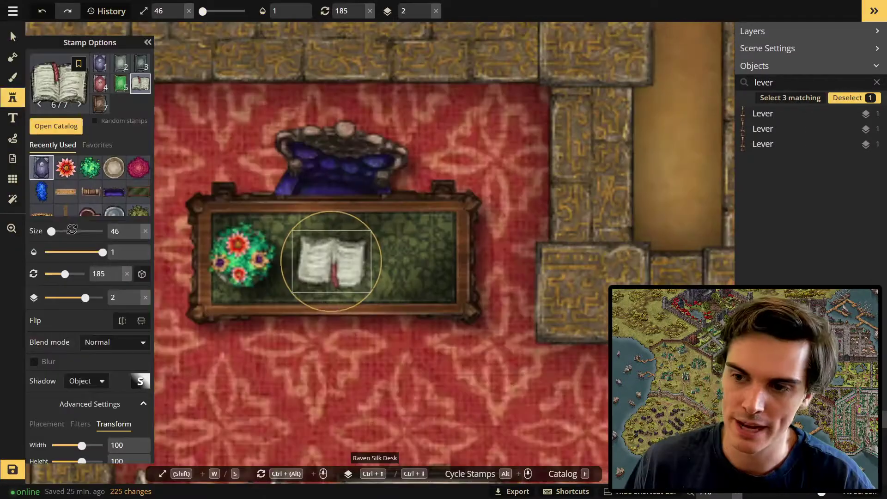
# - Reduce the open book on the office desk to size 39 and rotate it to 182
pyautogui.click(347, 274)
pyautogui.keyDown('ctrl'); pyautogui.scroll(-3, 347, 274); pyautogui.keyUp('ctrl')
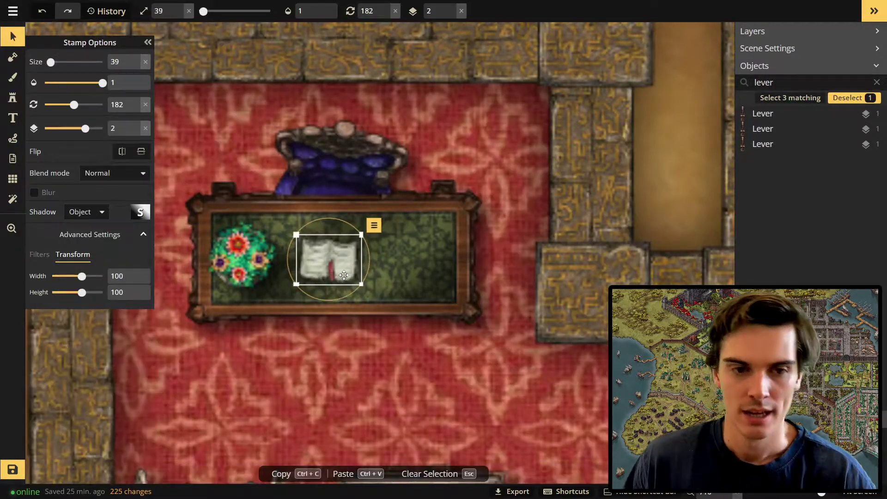
# - Place a closed red book and a closed blue book overlapping at size 40 on the office desk beside the open book
pyautogui.click(13, 97)
pyautogui.click(99, 84)
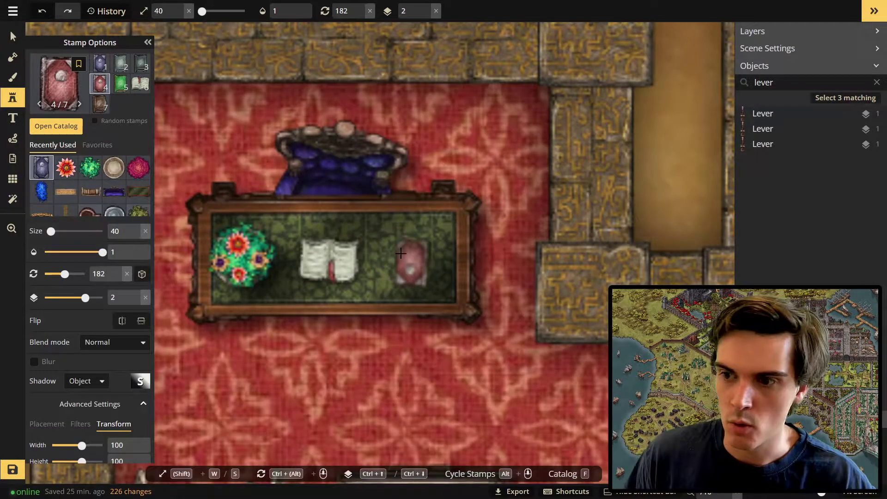
pyautogui.click(400, 250)
pyautogui.hotkey('ctrl', 'Up')
pyautogui.keyDown('ctrl'); pyautogui.scroll(-5, 400, 251); pyautogui.keyUp('ctrl')
pyautogui.moveTo(399, 251); pyautogui.dragTo(425, 253)
pyautogui.click(101, 65)
pyautogui.click(402, 266)
pyautogui.keyDown('ctrl'); pyautogui.scroll(4, 402, 266); pyautogui.keyUp('ctrl')
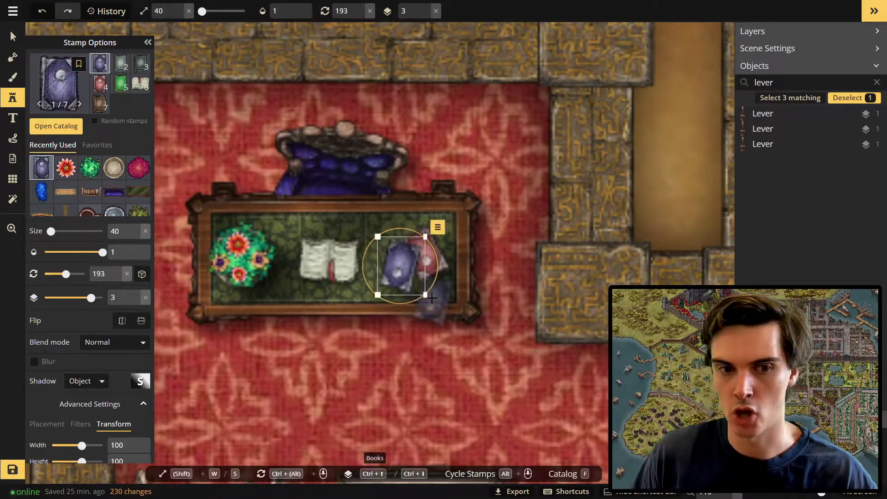
pyautogui.press('Escape')
pyautogui.press('Escape')
# - Search the stamp catalog for "Stair" and place a curved brick stair at size 27 in the octagonal room
pyautogui.scroll(-5, 412, 395)
pyautogui.scroll(-2, 418, 382)
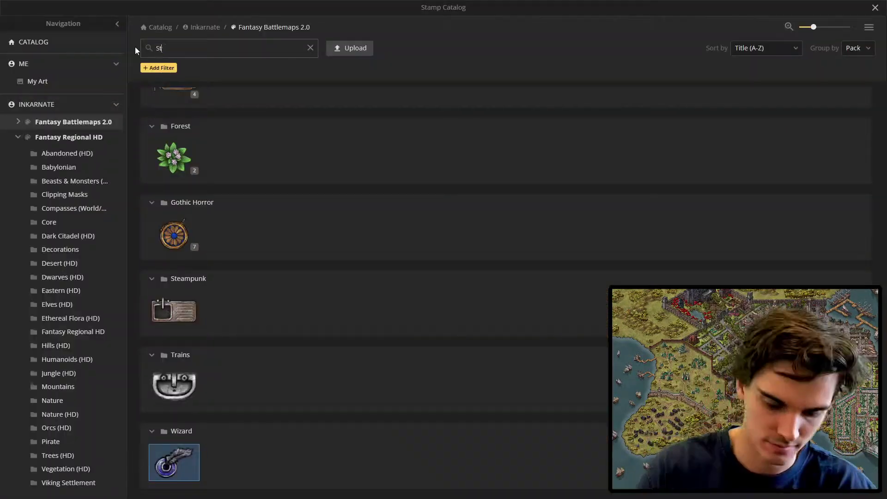
pyautogui.write('Stair')
pyautogui.scroll(10, 252, 300)
pyautogui.click(227, 128)
pyautogui.click(265, 173)
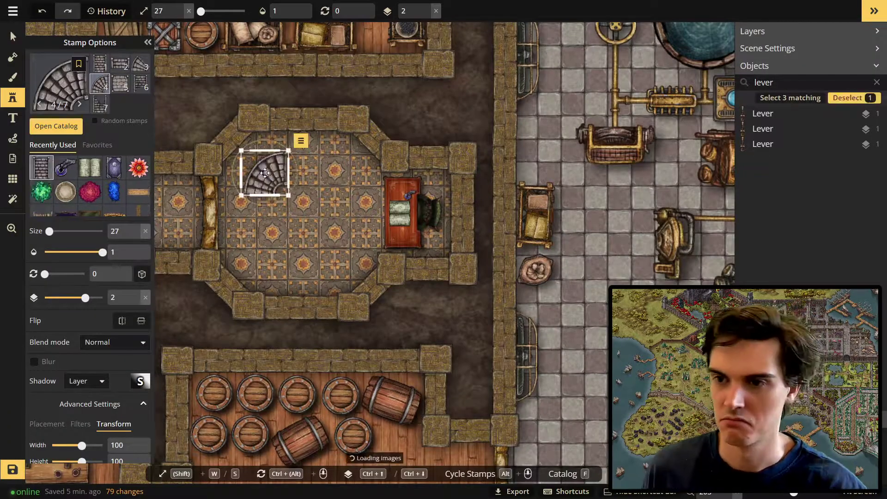
# - Enlarge and rotate the first curved stair section, and try fitting a second section against it
pyautogui.keyDown('ctrl'); pyautogui.scroll(-3, 265, 173); pyautogui.keyUp('ctrl')
pyautogui.press('w')
pyautogui.press('w')
pyautogui.keyDown('ctrl'); pyautogui.scroll(3, 265, 173); pyautogui.keyUp('ctrl')
pyautogui.moveTo(278, 177)
pyautogui.mouseDown()
pyautogui.moveTo(297, 172)
pyautogui.moveTo(283, 192)
pyautogui.mouseUp()
pyautogui.keyDown('ctrl'); pyautogui.scroll(-3, 297, 172); pyautogui.keyUp('ctrl')
pyautogui.click(341, 175)
pyautogui.keyDown('ctrl'); pyautogui.scroll(9, 341, 175); pyautogui.keyUp('ctrl')
pyautogui.press('v')
pyautogui.keyDown('ctrl'); pyautogui.scroll(-1, 319, 179); pyautogui.keyUp('ctrl')
pyautogui.moveTo(342, 184); pyautogui.dragTo(316, 144)
pyautogui.scroll(3, 316, 231)
pyautogui.press('Delete')
# - Add a matching curved stair section at size 37 to form a longer arc in the octagonal room
pyautogui.press('d')
pyautogui.keyDown('alt'); pyautogui.scroll(1, 382, 207); pyautogui.keyUp('alt')
pyautogui.scroll(4, 296, 154)
pyautogui.click(292, 155)
pyautogui.keyDown('ctrl'); pyautogui.scroll(-2, 292, 162); pyautogui.keyUp('ctrl')
pyautogui.keyDown('ctrl'); pyautogui.scroll(1, 316, 138); pyautogui.keyUp('ctrl')
pyautogui.click(425, 201)
pyautogui.press('Delete')
pyautogui.keyDown('ctrl'); pyautogui.scroll(1, 420, 218); pyautogui.keyUp('ctrl')
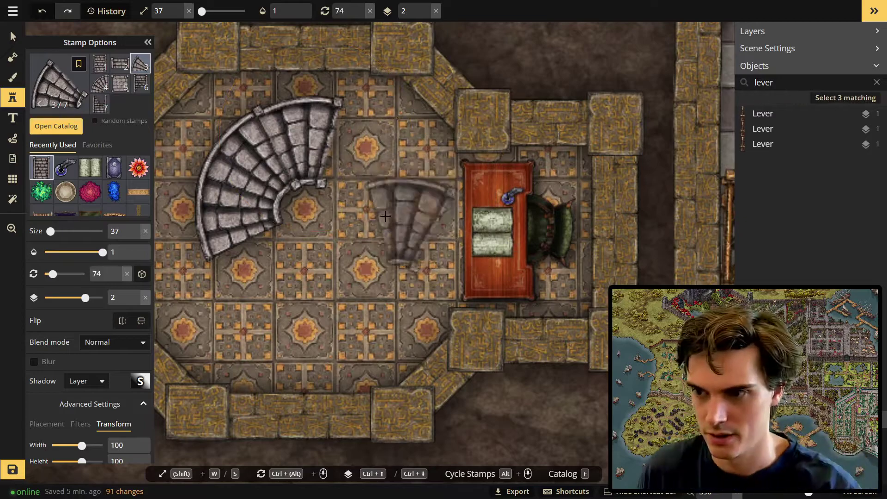
# - Duplicate the curved staircase, move the copy to the opposite side of the octagonal room and turn it to face the original
pyautogui.scroll(-3, 341, 199)
pyautogui.press('v')
pyautogui.moveTo(222, 119); pyautogui.dragTo(347, 241)
pyautogui.hotkey('ctrl', 'c')
pyautogui.hotkey('ctrl', 'v')
pyautogui.moveTo(398, 249); pyautogui.dragTo(311, 323)
pyautogui.keyDown('ctrl'); pyautogui.scroll(-11, 311, 324); pyautogui.keyUp('ctrl')
pyautogui.scroll(2, 314, 259)
pyautogui.click(316, 129)
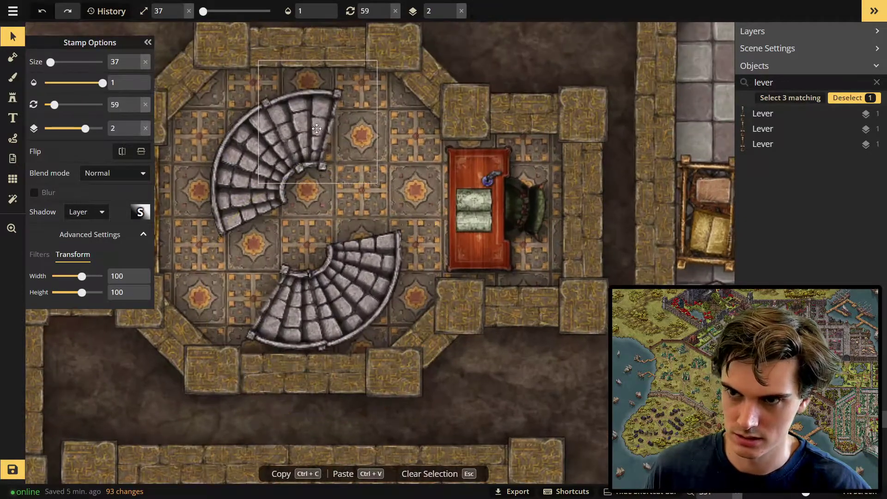
pyautogui.press('Escape')
# - Move and rotate the upper staircase against the octagonal room's wall, bringing its right section to rotation 80
pyautogui.scroll(-2, 264, 148)
pyautogui.moveTo(265, 148); pyautogui.dragTo(344, 197, button='right')
pyautogui.moveTo(231, 125); pyautogui.dragTo(388, 259)
pyautogui.moveTo(356, 198); pyautogui.dragTo(372, 176)
pyautogui.keyDown('ctrl'); pyautogui.scroll(3, 372, 176); pyautogui.keyUp('ctrl')
pyautogui.scroll(4, 317, 245)
pyautogui.click(455, 120)
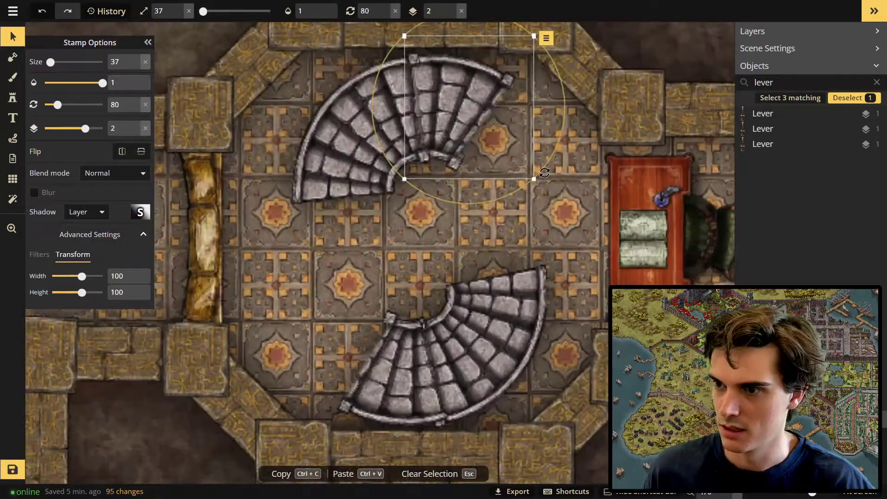
pyautogui.moveTo(544, 173); pyautogui.dragTo(543, 176)
pyautogui.scroll(1, 420, 233)
# - Send the left section of the lower staircase down to layer 1
pyautogui.scroll(-2, 420, 233)
pyautogui.moveTo(419, 233); pyautogui.dragTo(371, 146, button='right')
pyautogui.moveTo(333, 162); pyautogui.dragTo(517, 267)
pyautogui.click(344, 250)
pyautogui.press('pagedown')
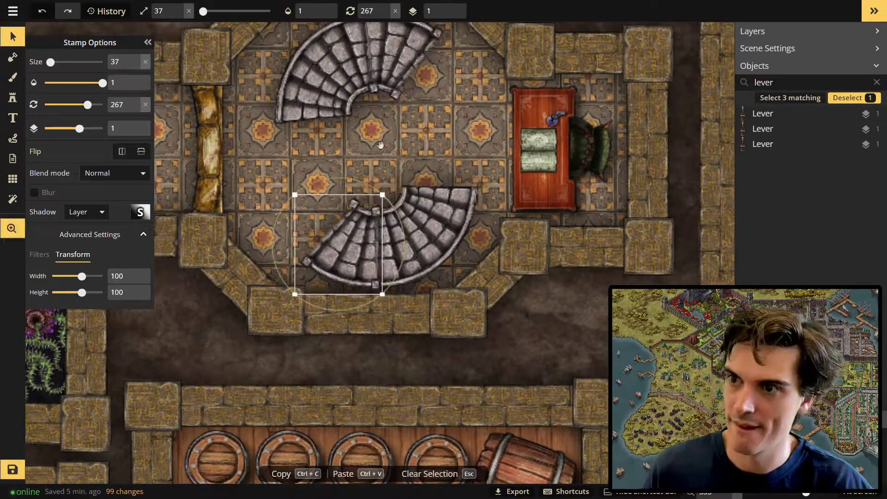
pyautogui.moveTo(380, 145); pyautogui.dragTo(369, 160, button='right')
# - Rotate the whole lower staircase slightly so its left section sits at rotation 274
pyautogui.scroll(-1, 450, 173)
pyautogui.moveTo(317, 172); pyautogui.dragTo(407, 242)
pyautogui.moveTo(486, 250); pyautogui.dragTo(484, 261)
pyautogui.press('Escape')
pyautogui.scroll(2, 344, 248)
pyautogui.click(344, 247)
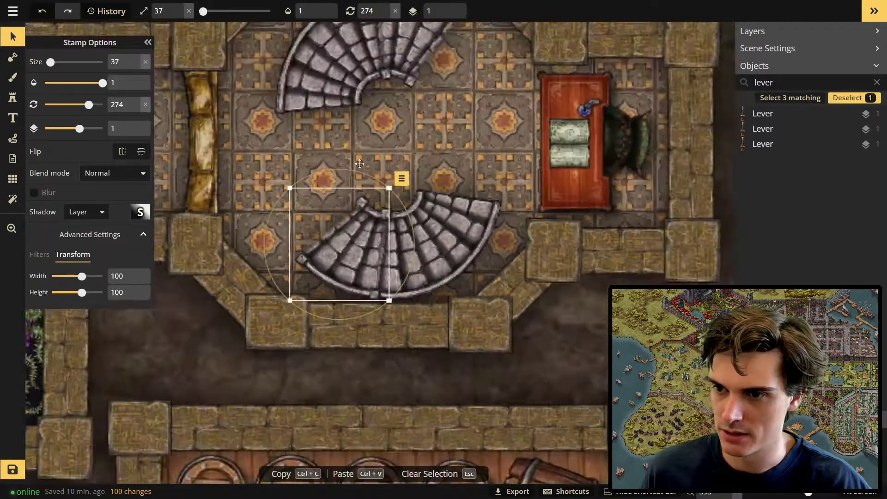
pyautogui.scroll(-1, 324, 151)
pyautogui.click(437, 228)
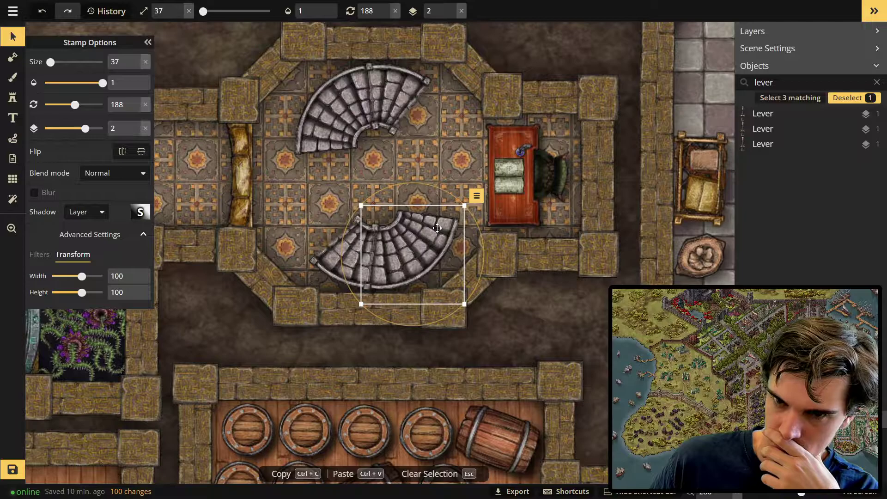
# - Search the stamp catalog for "railing" and pick the straight Gothic Horror railing
pyautogui.click(18, 104)
pyautogui.write('railing')
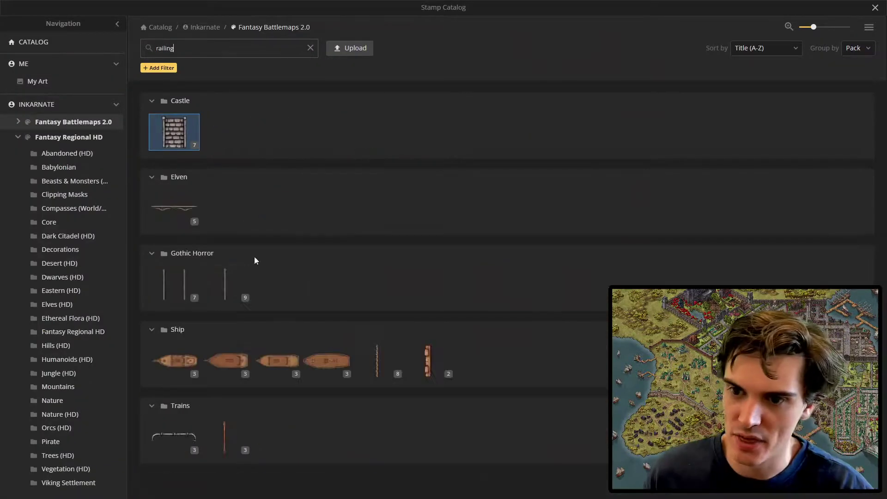
pyautogui.click(225, 282)
pyautogui.click(56, 84)
pyautogui.click(875, 8)
# - Place the railing across the right end of the lower staircase at size 53, rotation 278 and layer 3
pyautogui.scroll(3, 502, 181)
pyautogui.click(323, 246)
pyautogui.hotkey('ctrl', 'Up')
pyautogui.moveTo(390, 276); pyautogui.dragTo(396, 247)
pyautogui.keyDown('alt'); pyautogui.scroll(-1, 400, 178); pyautogui.keyUp('alt')
pyautogui.click(400, 178)
pyautogui.press('w')
pyautogui.press('w')
pyautogui.press('w')
pyautogui.press('w')
pyautogui.press('w')
pyautogui.moveTo(447, 258); pyautogui.dragTo(415, 254)
pyautogui.click(415, 254)
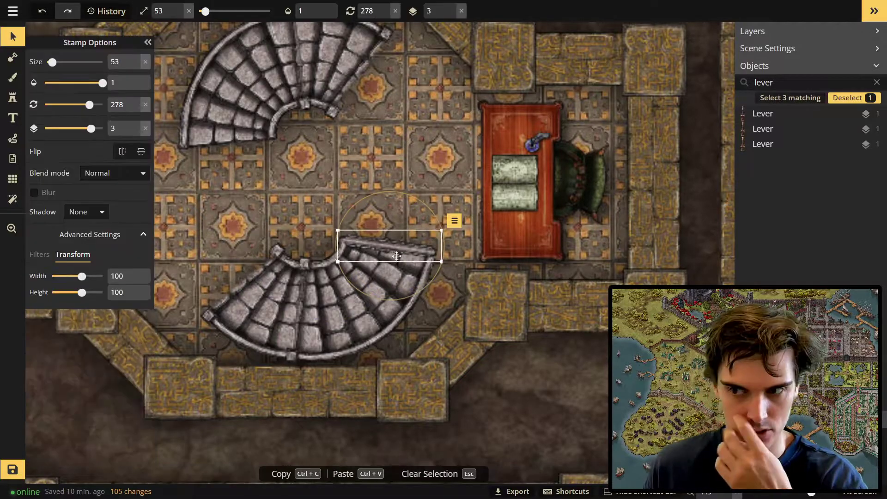
# - Give the lower staircase's railing an object shadow with vertical offset 10.1 and intensity 2.81
pyautogui.click(114, 173)
pyautogui.click(87, 211)
pyautogui.click(82, 260)
pyautogui.click(138, 216)
pyautogui.moveTo(201, 175); pyautogui.dragTo(219, 202)
pyautogui.moveTo(212, 174); pyautogui.dragTo(209, 177)
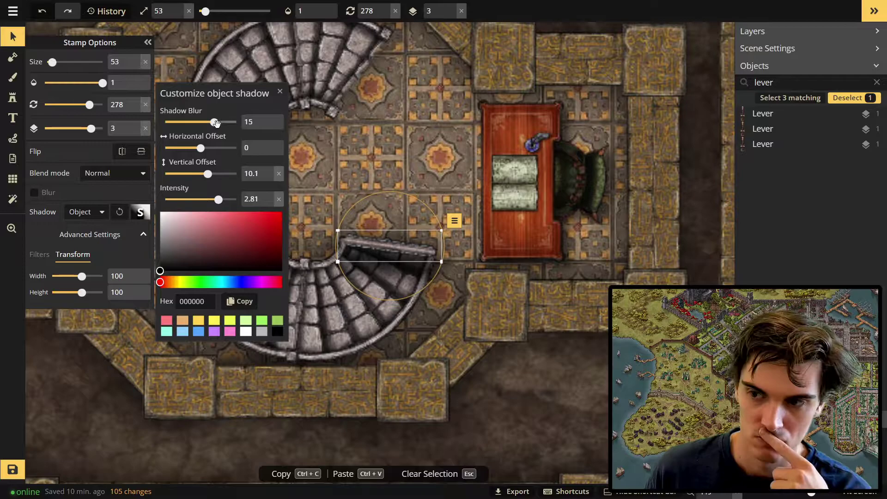
pyautogui.click(305, 212)
# - Reduce the horizontal offset of the lower railing's shadow slightly
pyautogui.scroll(-2, 305, 213)
pyautogui.scroll(4, 349, 245)
pyautogui.click(349, 246)
pyautogui.click(140, 214)
pyautogui.moveTo(201, 148); pyautogui.dragTo(196, 148)
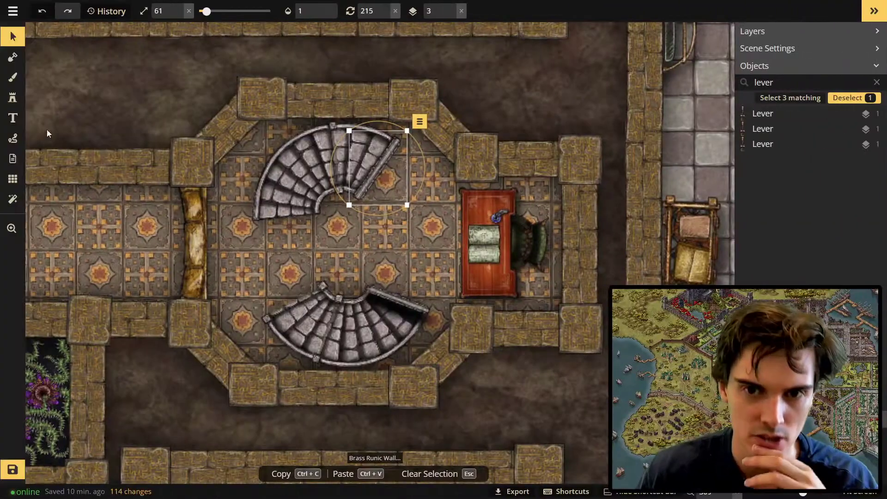
pyautogui.scroll(3, 391, 236)
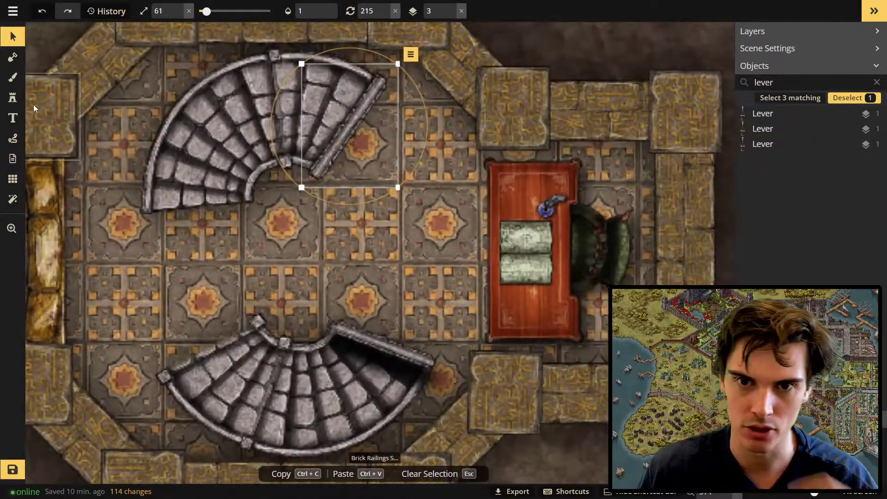
pyautogui.click(13, 99)
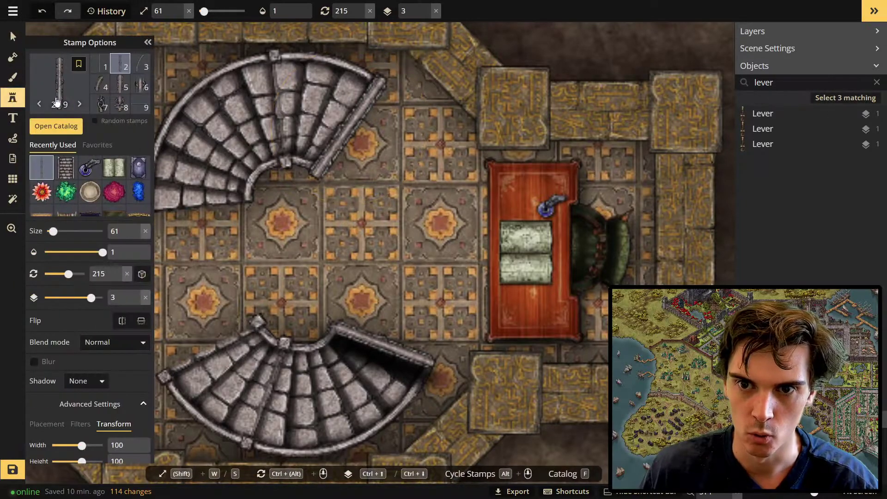
pyautogui.click(13, 77)
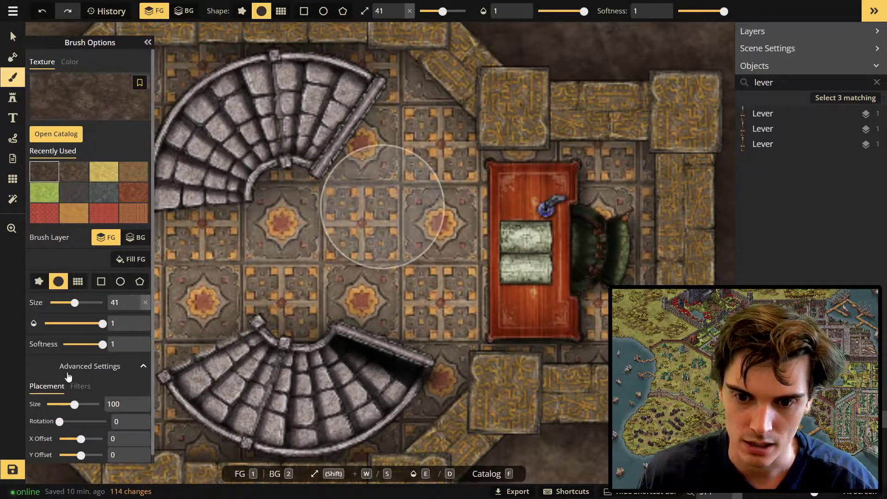
pyautogui.press('v')
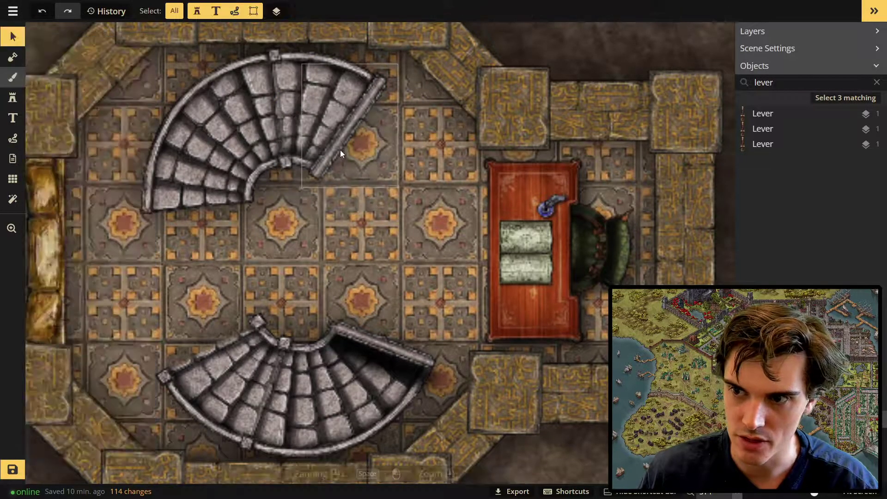
# - Give the upper staircase's railing a yellow object shadow with blur 8.1, horizontal offset -3.5, vertical offset -7.8 and intensity 0.41
pyautogui.click(341, 148)
pyautogui.click(96, 212)
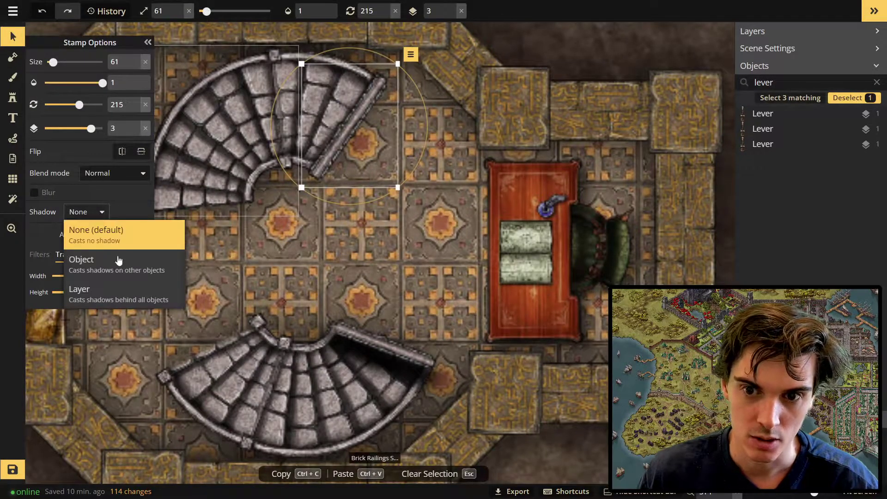
pyautogui.click(143, 261)
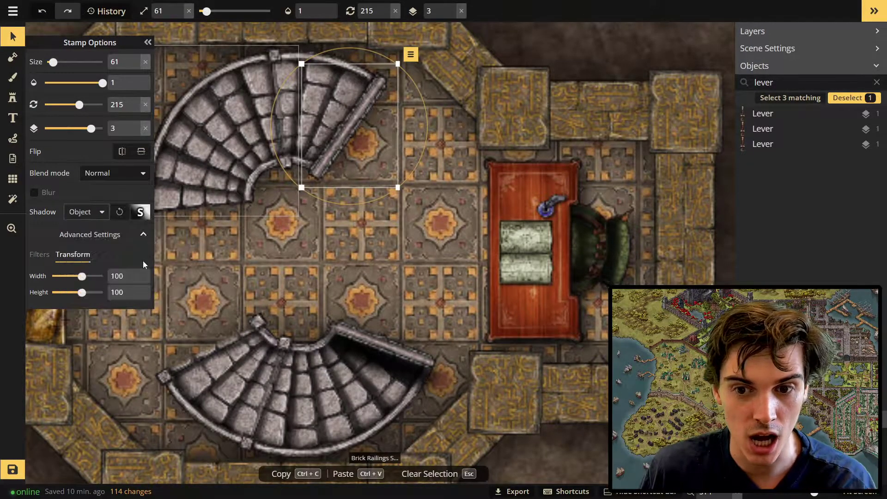
pyautogui.click(140, 212)
pyautogui.moveTo(160, 271); pyautogui.dragTo(158, 212)
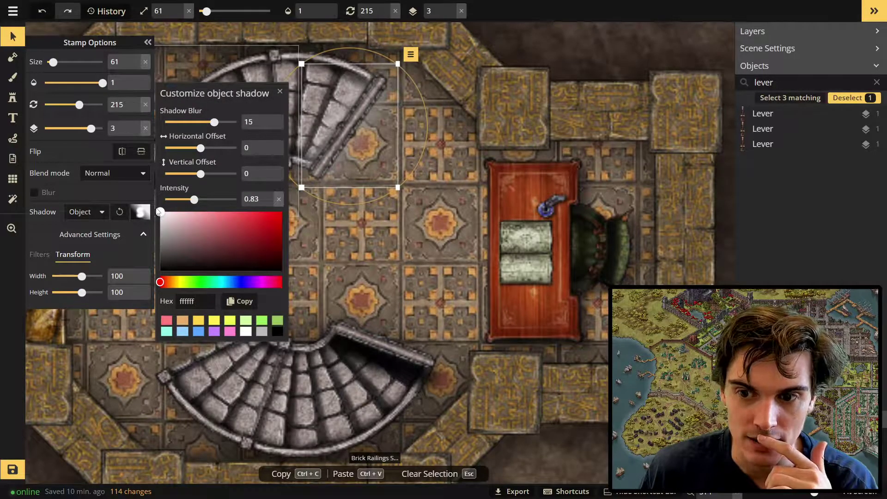
pyautogui.moveTo(174, 282); pyautogui.dragTo(176, 283)
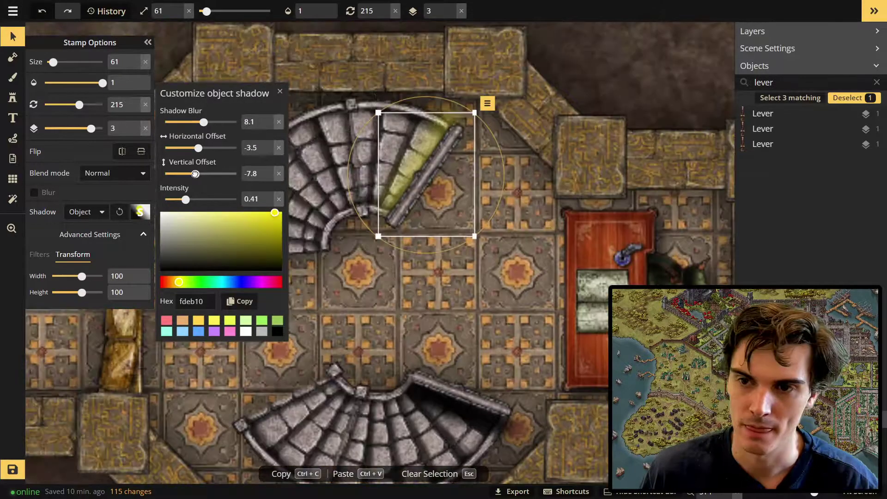
pyautogui.moveTo(274, 212)
pyautogui.mouseDown()
pyautogui.moveTo(259, 222)
pyautogui.moveTo(208, 219)
pyautogui.mouseUp()
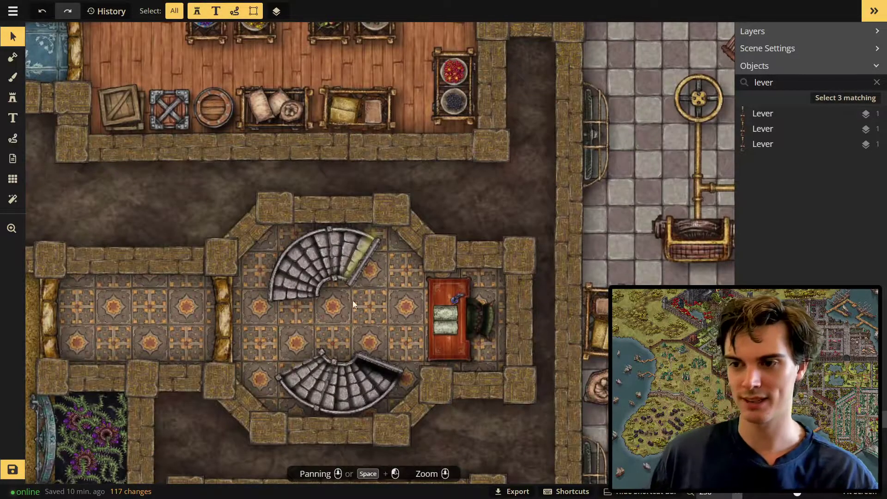
pyautogui.scroll(3, 360, 266)
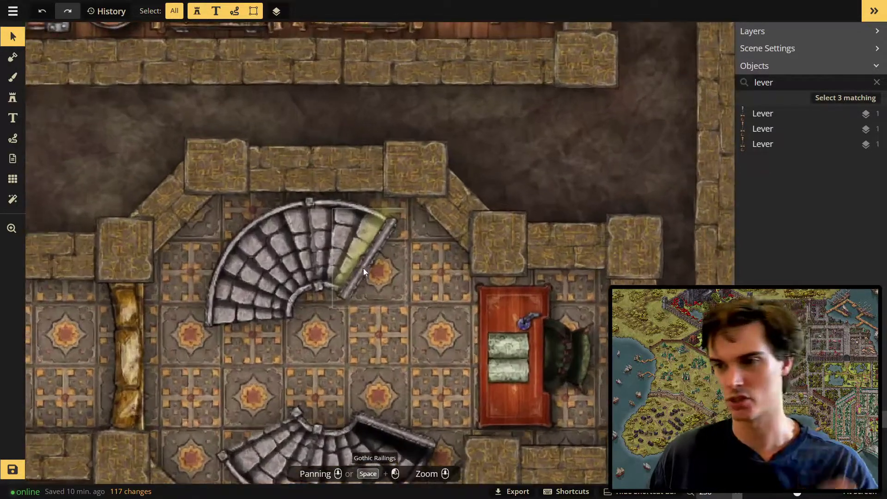
pyautogui.click(358, 296)
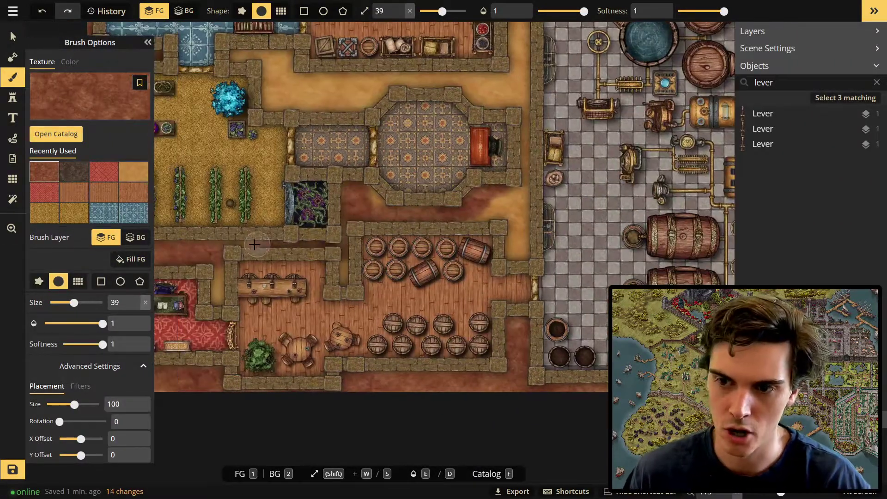
# - Paint the ground between the rooms with the reddish rock texture at size 39, and the outer edge with grey rock at size 59
pyautogui.moveTo(264, 245); pyautogui.dragTo(227, 244)
pyautogui.moveTo(227, 244); pyautogui.dragTo(367, 229, button='middle')
pyautogui.moveTo(367, 236); pyautogui.dragTo(366, 280)
pyautogui.moveTo(481, 240); pyautogui.dragTo(421, 240, button='middle')
pyautogui.moveTo(418, 264)
pyautogui.mouseDown()
pyautogui.moveTo(439, 169)
pyautogui.moveTo(427, 211)
pyautogui.mouseUp()
pyautogui.moveTo(569, 189); pyautogui.dragTo(442, 185, button='middle')
pyautogui.moveTo(444, 185); pyautogui.dragTo(472, 228)
pyautogui.moveTo(472, 111); pyautogui.dragTo(473, 197, button='middle')
pyautogui.moveTo(474, 187); pyautogui.dragTo(474, 94)
pyautogui.moveTo(415, 152); pyautogui.dragTo(448, 149, button='middle')
pyautogui.moveTo(490, 175); pyautogui.dragTo(446, 150)
pyautogui.moveTo(352, 157); pyautogui.dragTo(482, 167, button='middle')
pyautogui.moveTo(409, 142)
pyautogui.mouseDown()
pyautogui.moveTo(443, 149)
pyautogui.moveTo(481, 182)
pyautogui.moveTo(555, 192)
pyautogui.mouseUp()
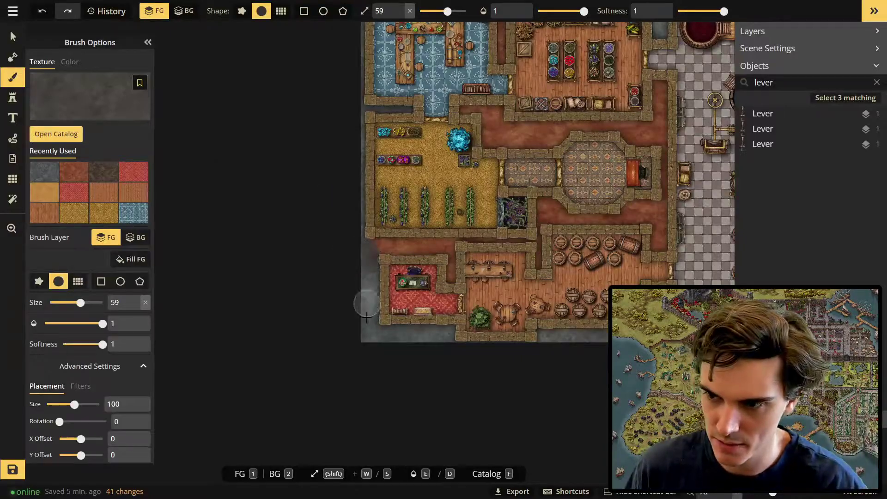
pyautogui.moveTo(390, 317); pyautogui.dragTo(242, 296, button='middle')
pyautogui.moveTo(241, 295); pyautogui.dragTo(256, 303)
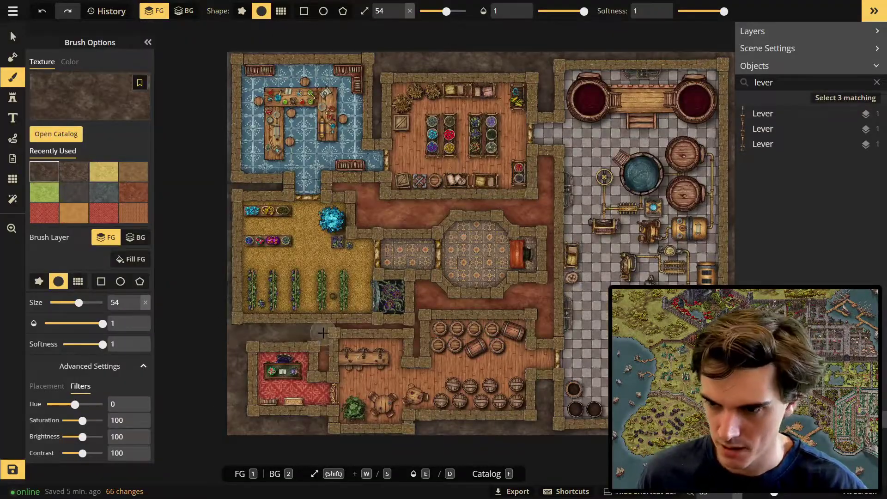
# - Repaint the ground between the rooms with the dark brown rock texture, using brush size 41 for the narrow gaps
pyautogui.moveTo(431, 287); pyautogui.dragTo(305, 288, button='middle')
pyautogui.moveTo(389, 292)
pyautogui.mouseDown()
pyautogui.moveTo(399, 303)
pyautogui.moveTo(421, 219)
pyautogui.mouseUp()
pyautogui.moveTo(421, 219); pyautogui.dragTo(423, 261, button='middle')
pyautogui.moveTo(420, 211)
pyautogui.mouseDown()
pyautogui.moveTo(418, 254)
pyautogui.moveTo(368, 255)
pyautogui.mouseUp()
pyautogui.moveTo(371, 249); pyautogui.dragTo(482, 258, button='middle')
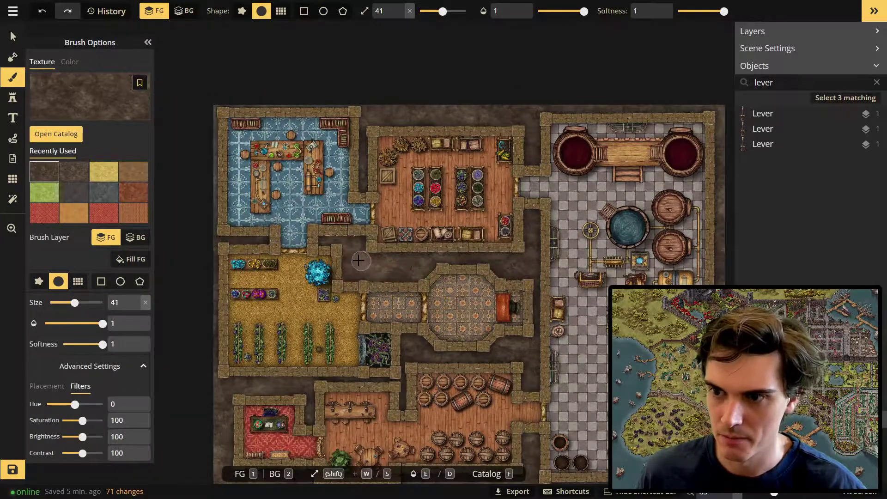
pyautogui.moveTo(365, 261); pyautogui.dragTo(346, 280)
pyautogui.scroll(-2, 512, 291)
pyautogui.scroll(-1, 712, 273)
pyautogui.scroll(4, 672, 370)
pyautogui.moveTo(672, 370); pyautogui.dragTo(394, 306, button='middle')
pyautogui.click(416, 394)
pyautogui.scroll(-4, 417, 394)
pyautogui.moveTo(213, 338); pyautogui.dragTo(378, 332, button='middle')
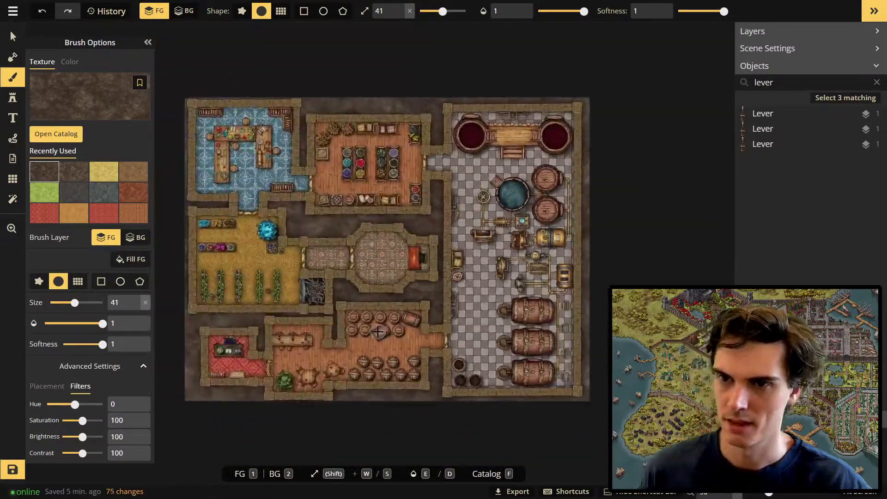
# - Review the furnished rooms, staircases and surrounding rock across the whole map
pyautogui.press('Escape')
pyautogui.scroll(1, 332, 305)
pyautogui.scroll(3, 367, 231)
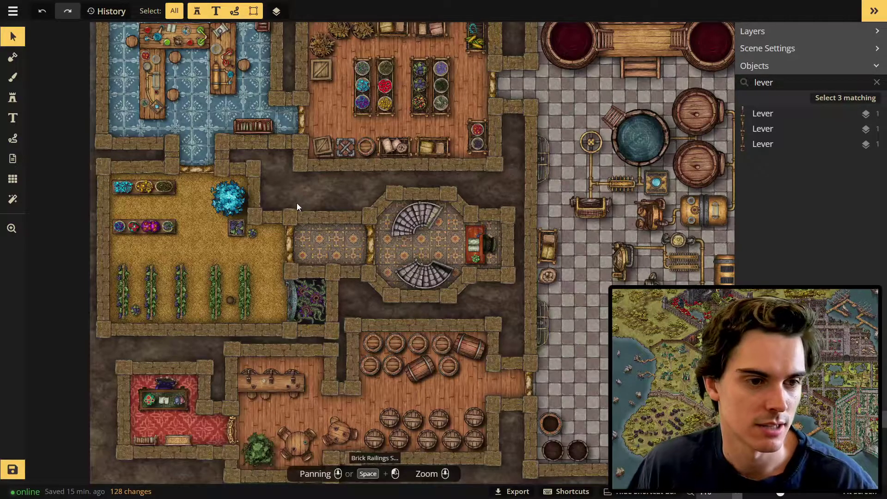
pyautogui.scroll(-1, 297, 204)
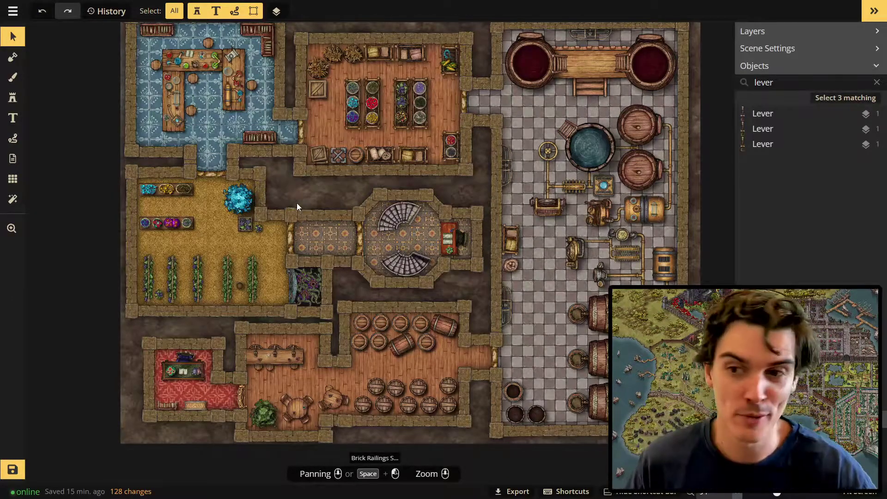
pyautogui.scroll(-2, 297, 203)
pyautogui.moveTo(297, 204); pyautogui.dragTo(270, 208, button='middle')
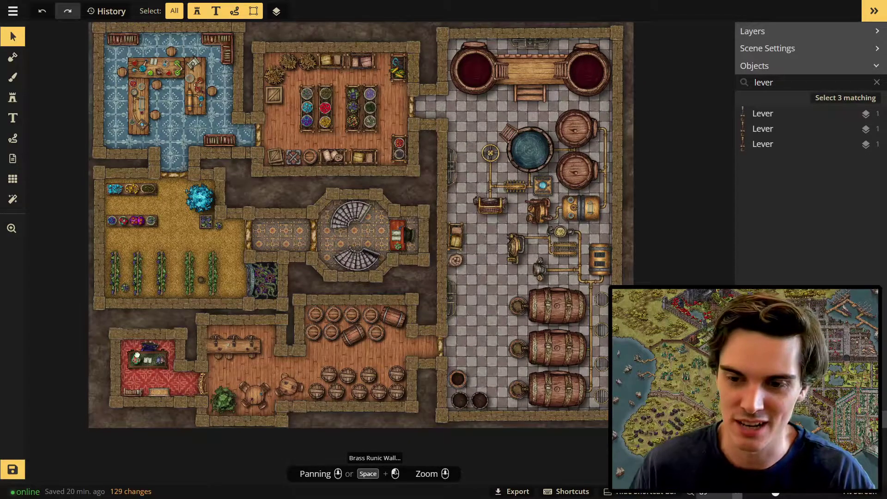
pyautogui.scroll(3, 139, 354)
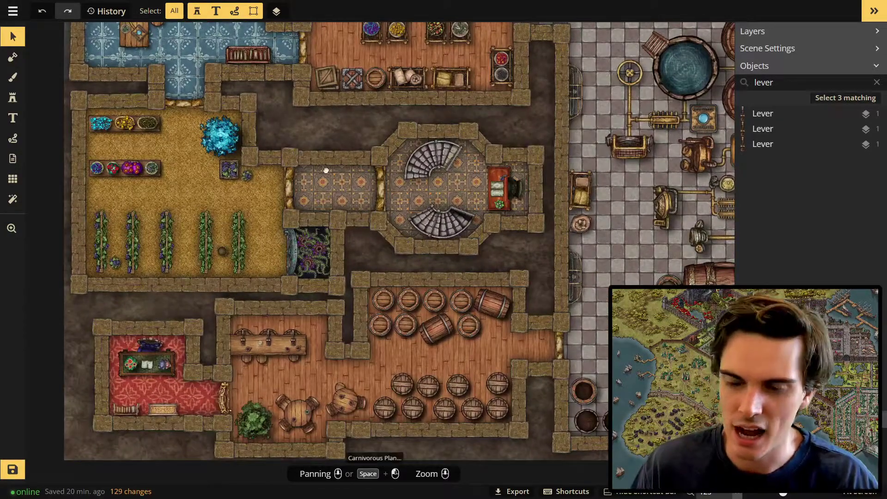
pyautogui.scroll(-3, 428, 386)
pyautogui.scroll(2, 407, 402)
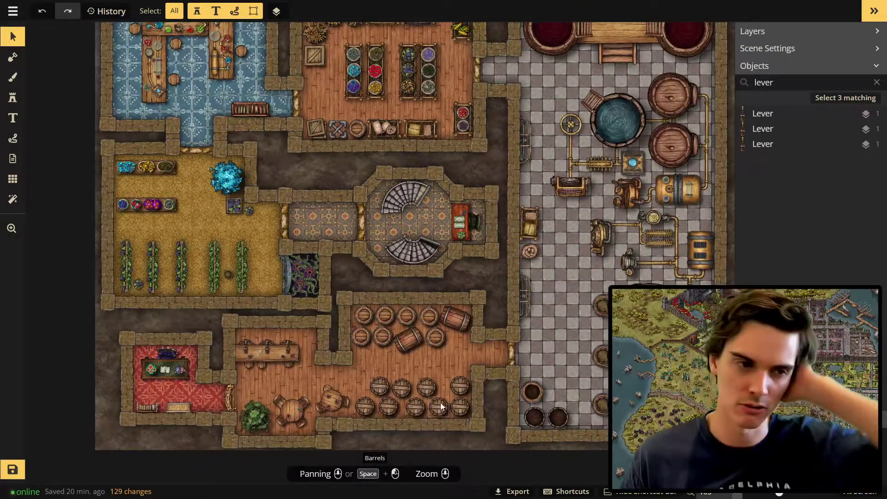
# - Place a glowing light fixture at size 81 on layer 5 over the upper barrels in Barrel Storage
pyautogui.scroll(2, 415, 370)
pyautogui.click(402, 275)
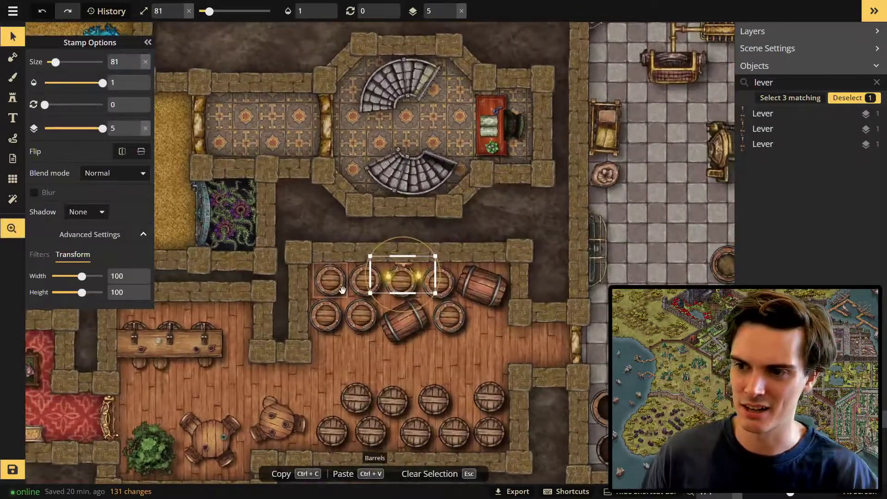
# - Remove the glowing light fixture from over the upper barrels in Barrel Storage and save the map
pyautogui.moveTo(342, 289); pyautogui.dragTo(377, 276, button='middle')
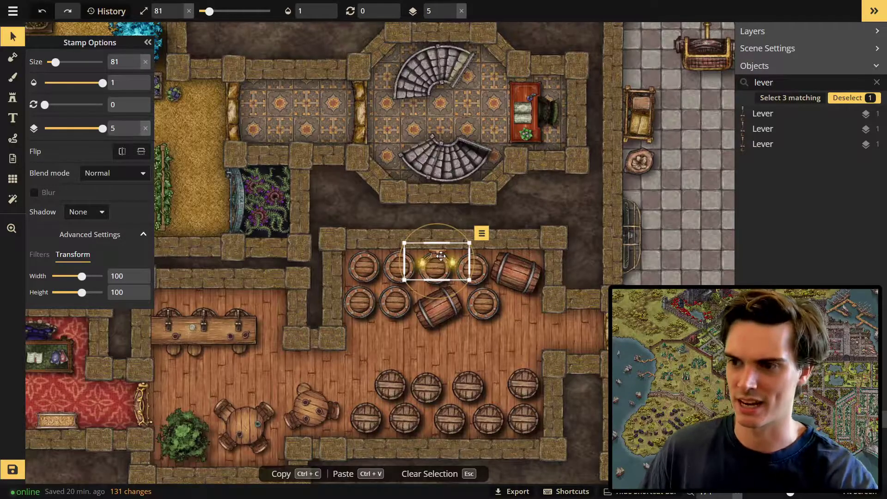
pyautogui.press('Escape')
pyautogui.scroll(-1, 224, 290)
pyautogui.moveTo(207, 204); pyautogui.dragTo(263, 212, button='middle')
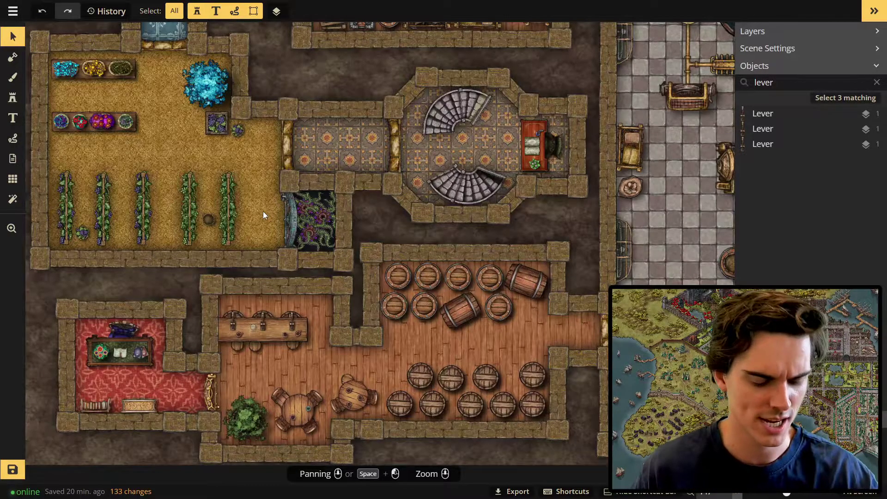
pyautogui.hotkey('ctrl', 's')
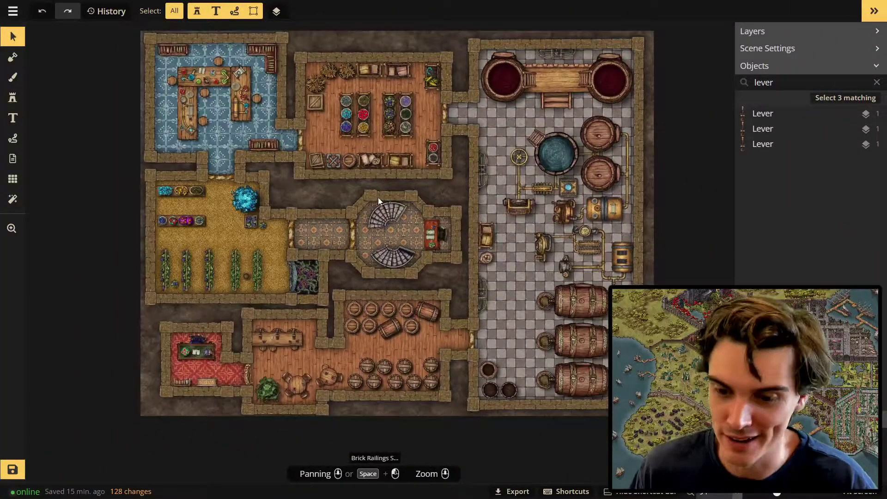
# - Review the whole map layout, then examine the vats, pipes, machines and large casks in the checkered brewing hall
pyautogui.moveTo(378, 198); pyautogui.dragTo(317, 204, button='middle')
pyautogui.scroll(1, 504, 269)
pyautogui.scroll(-2, 522, 278)
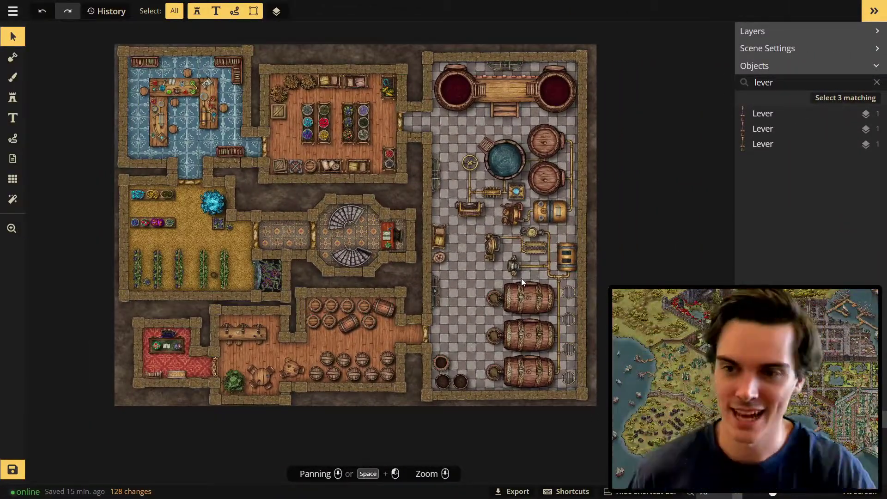
pyautogui.scroll(1, 508, 273)
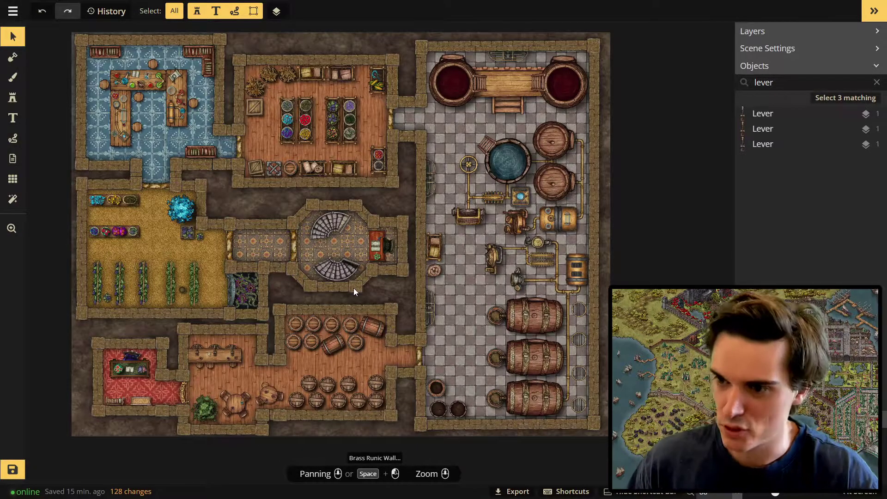
pyautogui.scroll(-1, 355, 291)
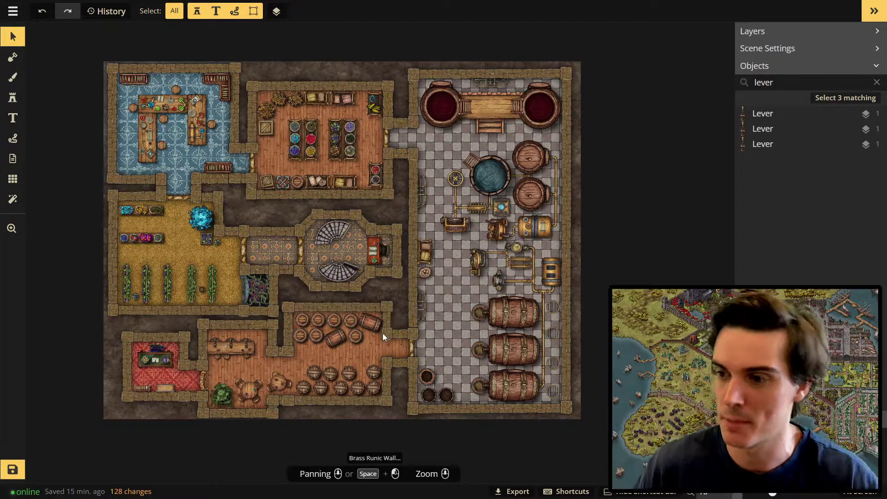
pyautogui.scroll(3, 378, 335)
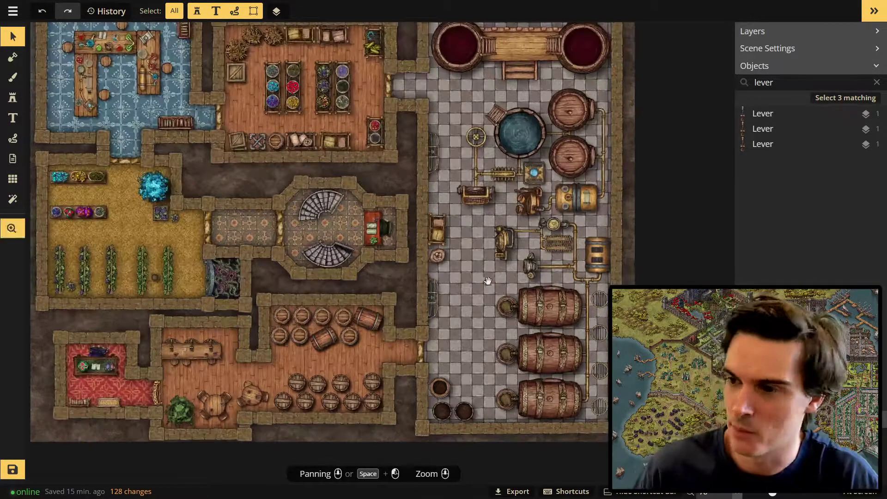
pyautogui.moveTo(488, 284); pyautogui.dragTo(340, 323, button='middle')
pyautogui.scroll(-1, 390, 393)
pyautogui.moveTo(390, 393); pyautogui.dragTo(340, 353, button='middle')
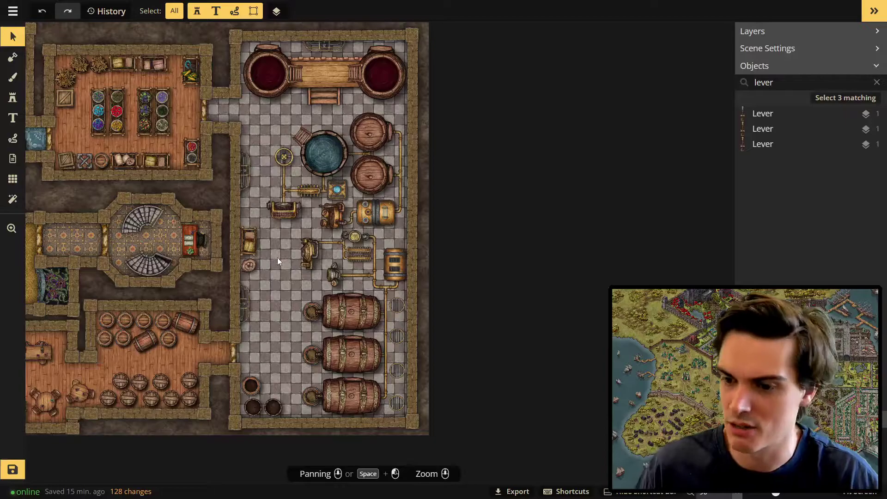
pyautogui.moveTo(278, 260); pyautogui.dragTo(290, 269, button='middle')
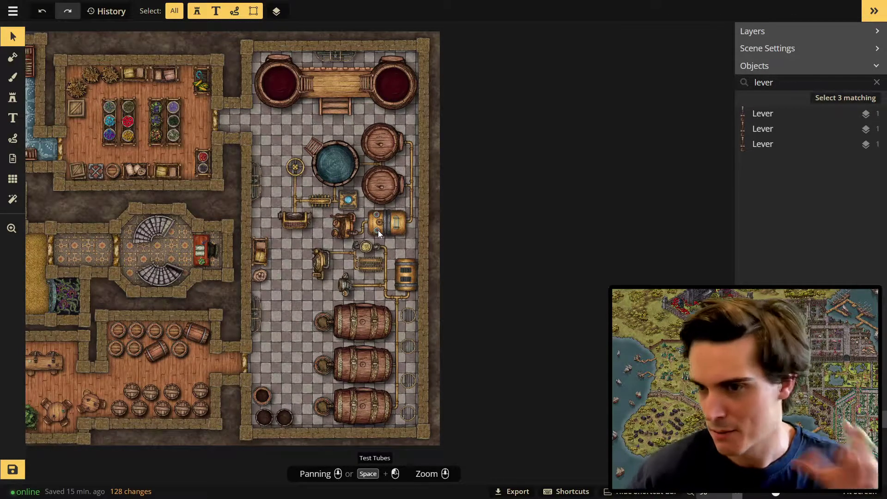
pyautogui.moveTo(343, 202); pyautogui.dragTo(396, 194, button='middle')
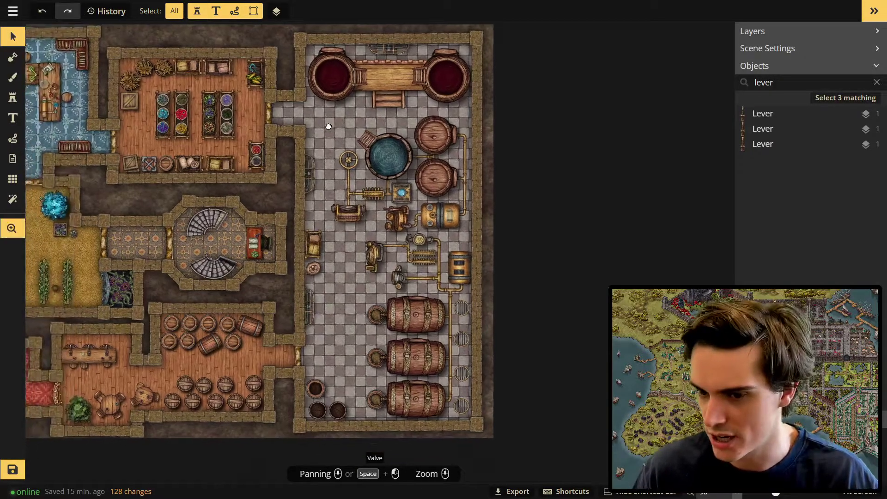
# - Inspect the indoor garden with its vines and planters, and the blue-tiled laboratory with its alchemy tables
pyautogui.scroll(5, 525, 272)
pyautogui.scroll(3, 545, 254)
pyautogui.moveTo(300, 223); pyautogui.dragTo(436, 223, button='middle')
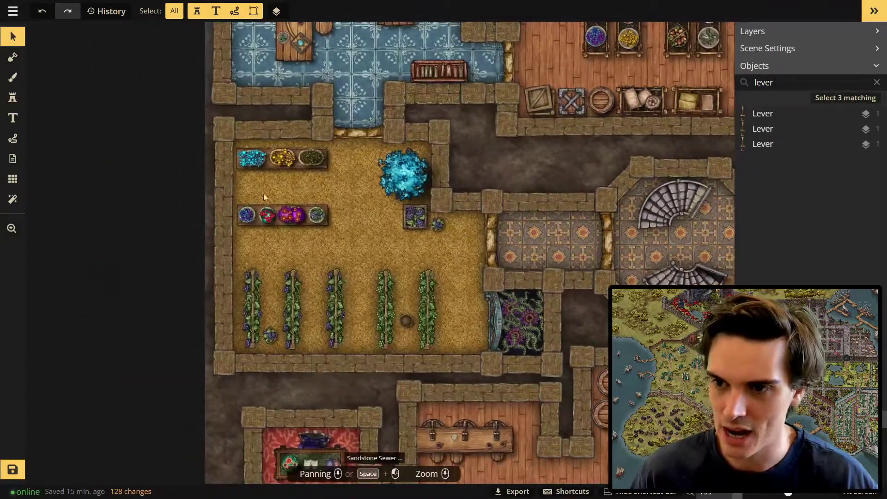
pyautogui.scroll(-2, 297, 287)
pyautogui.scroll(2, 298, 286)
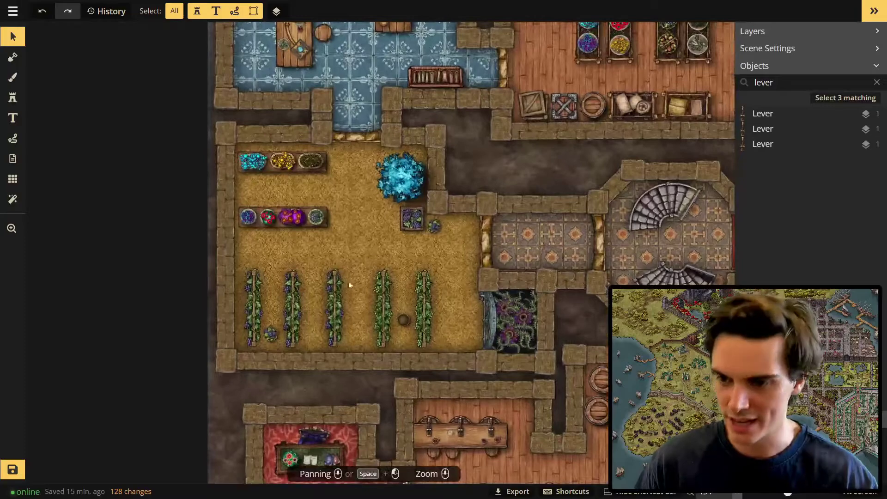
pyautogui.moveTo(353, 246); pyautogui.dragTo(328, 433, button='middle')
pyautogui.scroll(3, 284, 237)
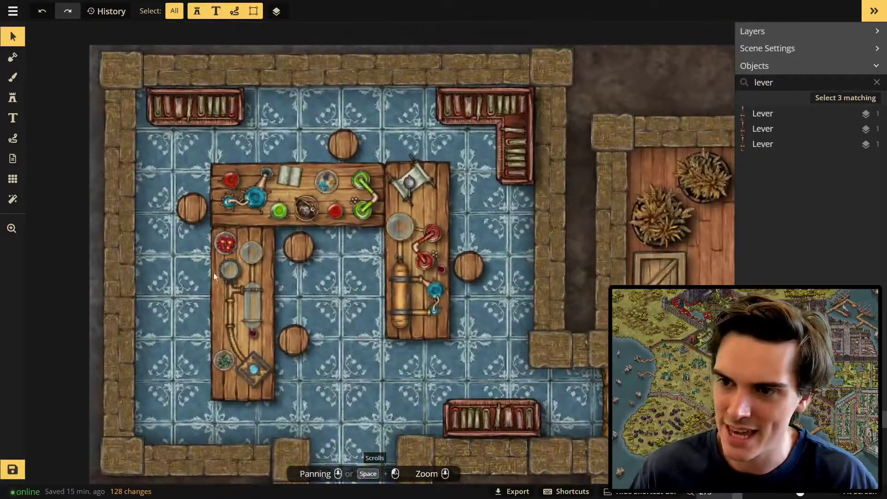
pyautogui.scroll(3, 304, 334)
pyautogui.scroll(-2, 340, 317)
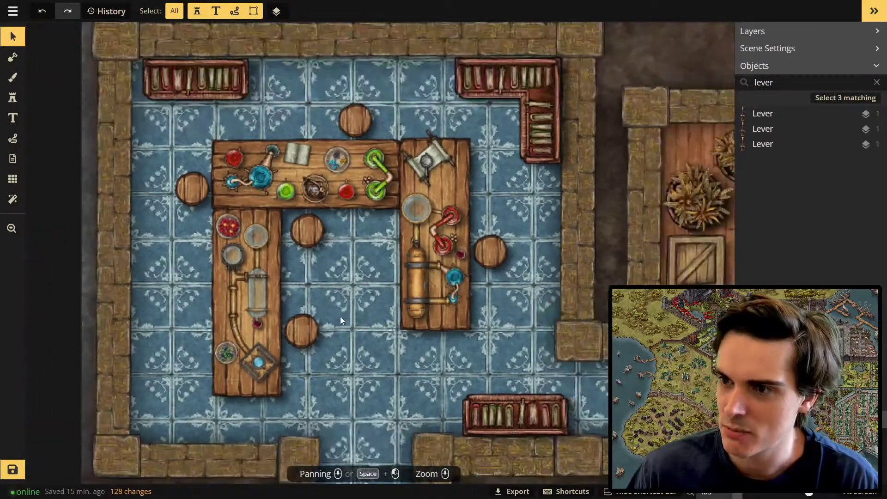
# - Examine the ingredient storeroom's shelves, baskets, crates and sacks, and its doorway to the brewing hall
pyautogui.moveTo(463, 334); pyautogui.dragTo(313, 290, button='middle')
pyautogui.scroll(-3, 393, 295)
pyautogui.moveTo(434, 300); pyautogui.dragTo(121, 260, button='middle')
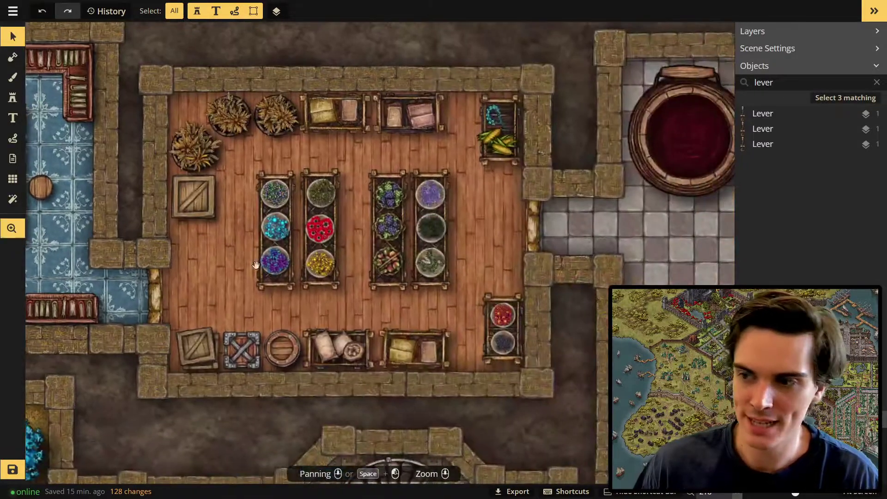
pyautogui.scroll(2, 272, 295)
pyautogui.scroll(-1, 323, 428)
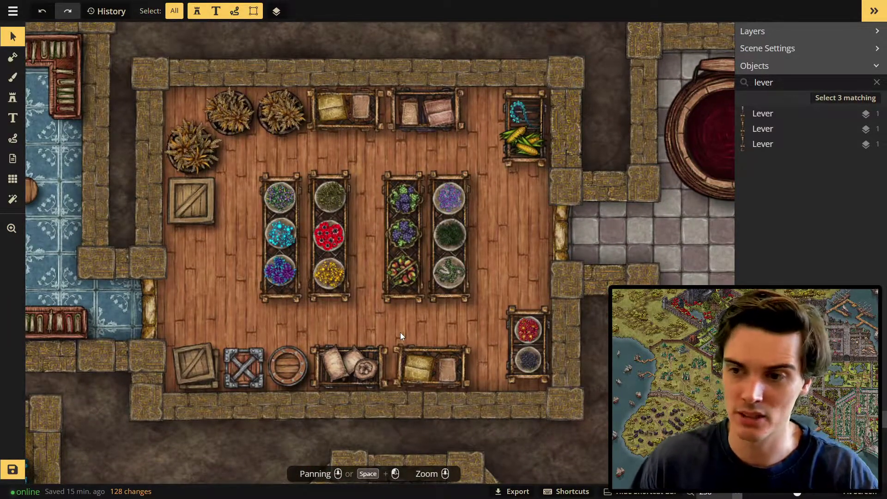
pyautogui.scroll(-2, 349, 389)
pyautogui.scroll(2, 250, 367)
pyautogui.moveTo(417, 287); pyautogui.dragTo(388, 304, button='middle')
pyautogui.scroll(2, 388, 304)
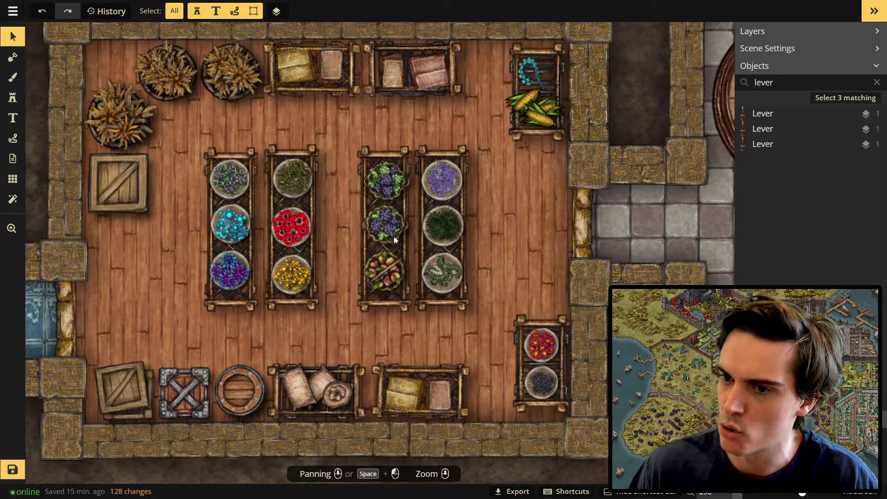
pyautogui.moveTo(547, 265); pyautogui.dragTo(535, 255, button='middle')
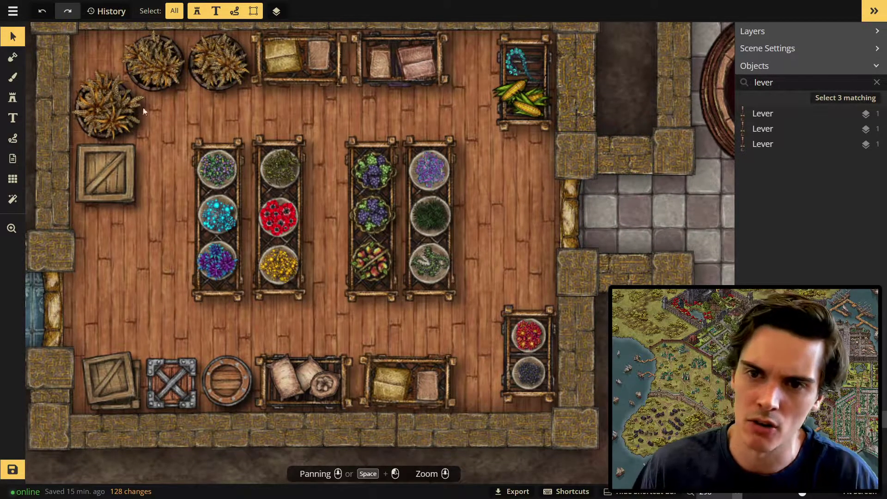
pyautogui.scroll(-1, 144, 151)
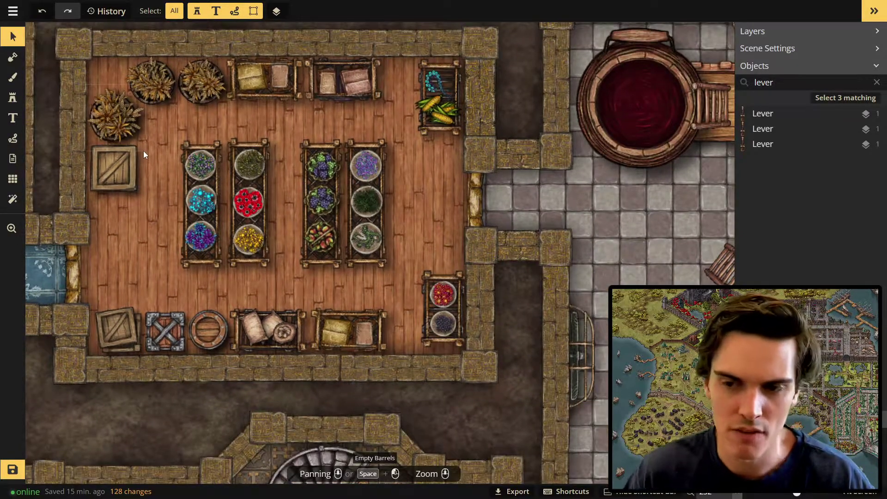
pyautogui.hscroll(2, 315, 137)
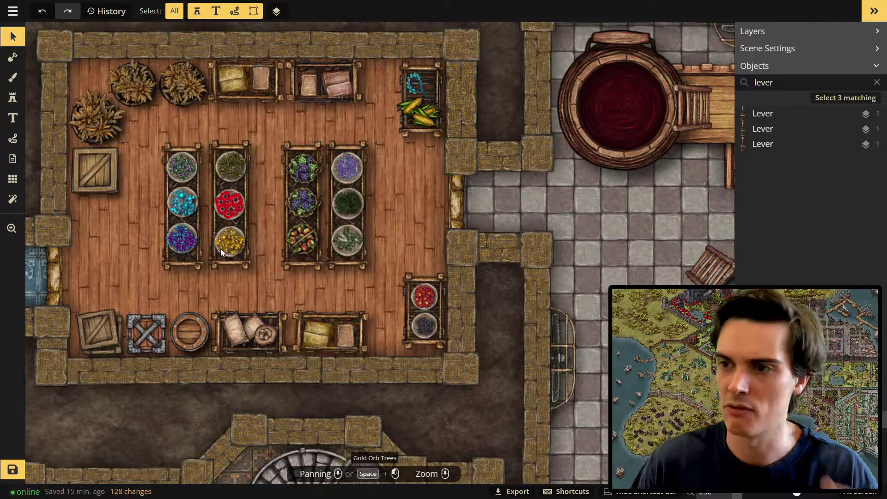
pyautogui.scroll(-1, 371, 248)
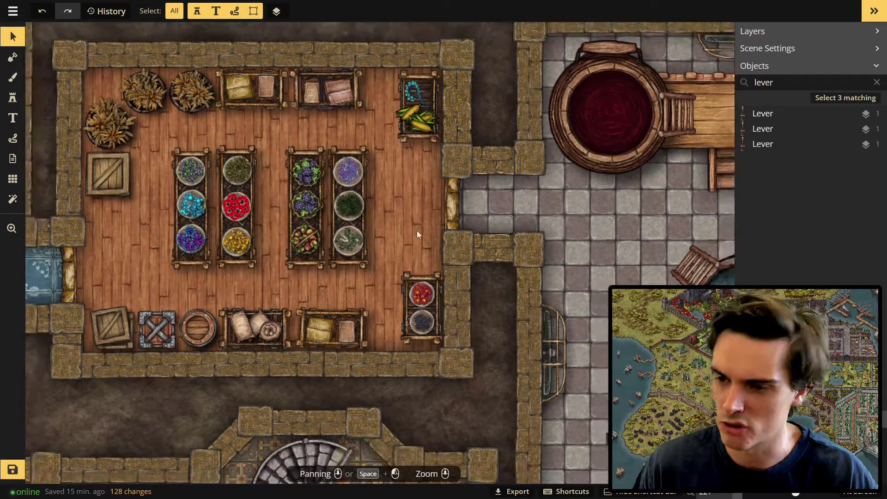
# - Inspect the barrel storage room and its connections to the tasting area and the brewing hall
pyautogui.moveTo(439, 387); pyautogui.dragTo(480, 94, button='middle')
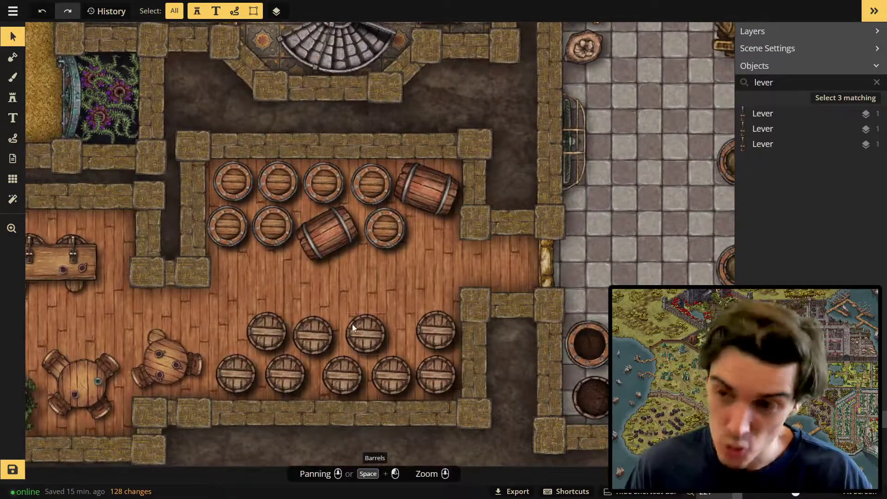
pyautogui.scroll(-2, 297, 326)
pyautogui.scroll(1, 296, 326)
pyautogui.scroll(-1, 296, 324)
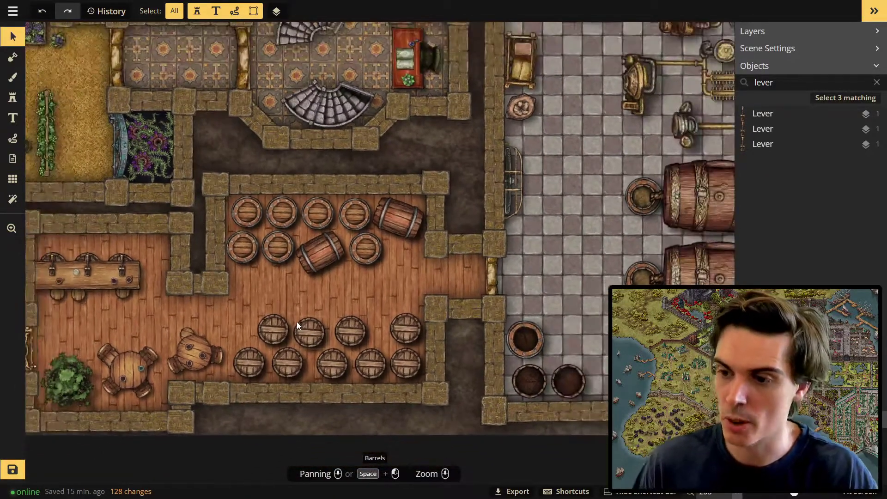
pyautogui.scroll(-1, 295, 324)
pyautogui.scroll(2, 301, 324)
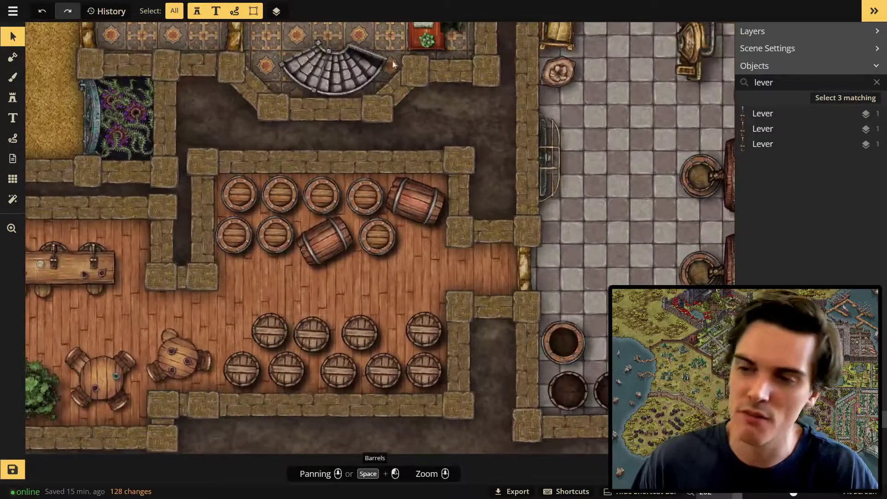
pyautogui.scroll(-2, 383, 193)
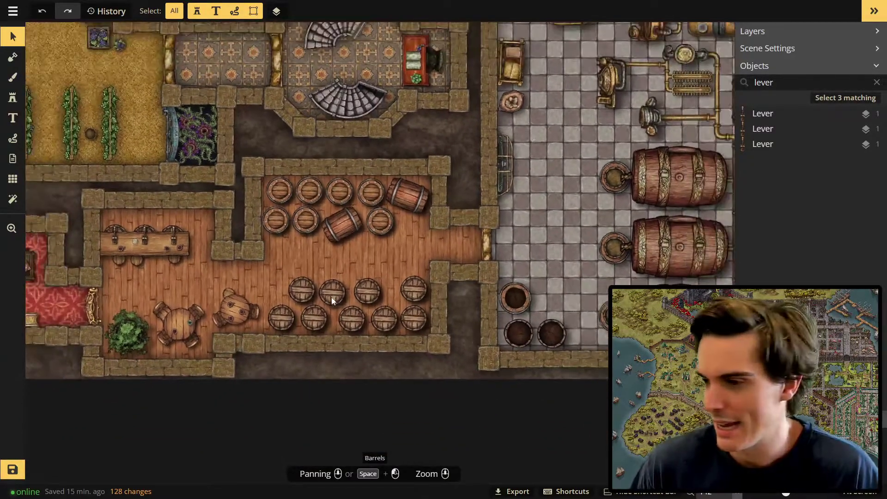
pyautogui.scroll(1, 403, 247)
pyautogui.moveTo(403, 248); pyautogui.dragTo(528, 250, button='middle')
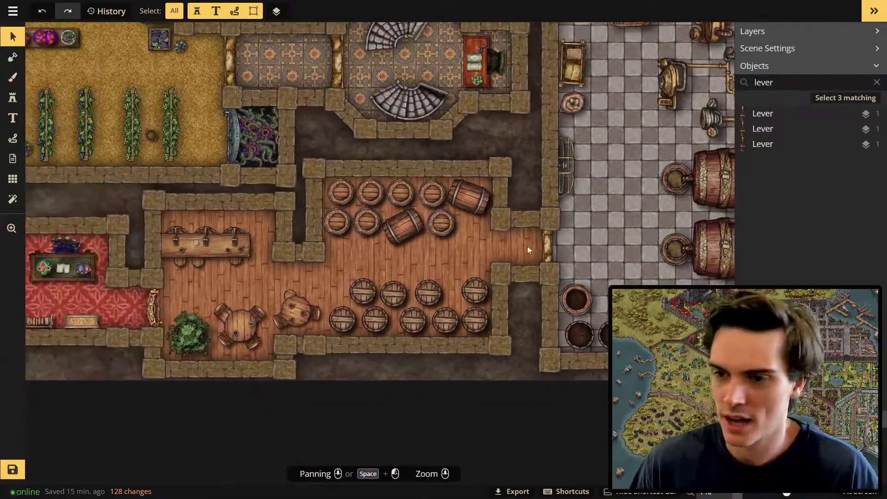
pyautogui.scroll(5, 471, 276)
pyautogui.scroll(-4, 472, 277)
pyautogui.moveTo(526, 252); pyautogui.dragTo(333, 292, button='middle')
pyautogui.scroll(-2, 411, 321)
pyautogui.moveTo(566, 143); pyautogui.dragTo(416, 206, button='middle')
pyautogui.moveTo(116, 302); pyautogui.dragTo(520, 258, button='middle')
pyautogui.scroll(1, 520, 258)
pyautogui.scroll(1, 508, 249)
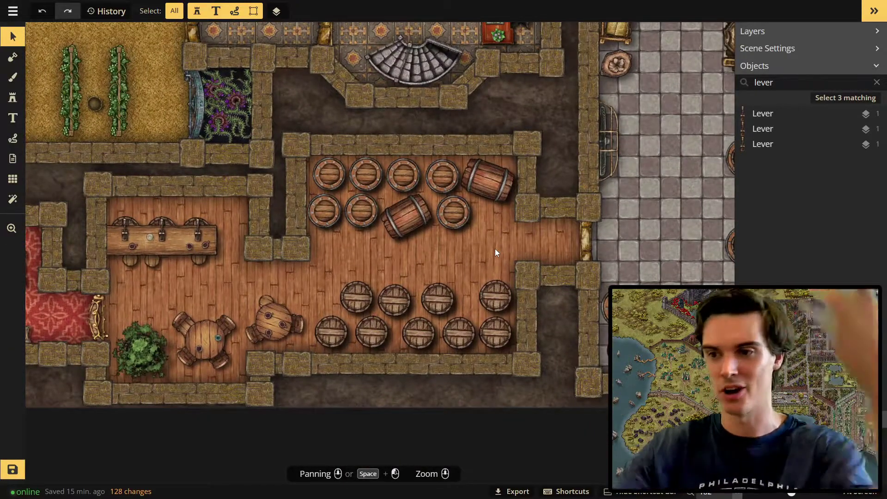
# - Examine the tasting room's bar, tables and plant, the red-carpeted office, and the overall map
pyautogui.scroll(1, 182, 335)
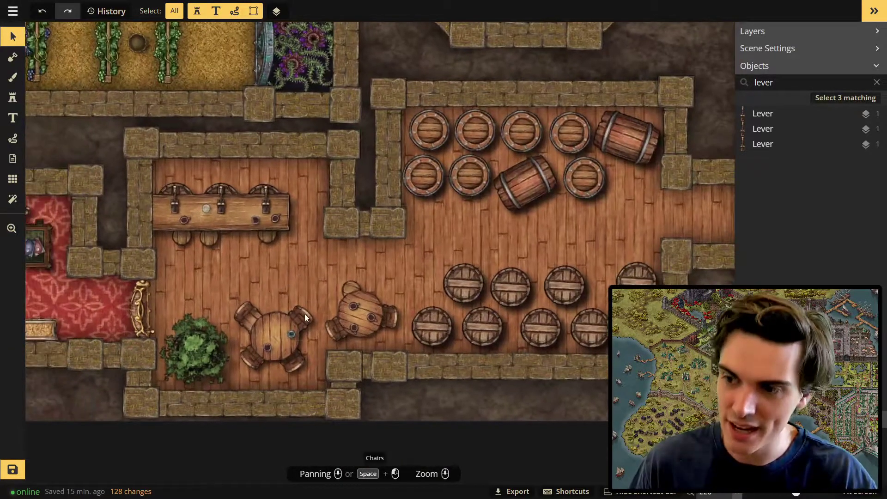
pyautogui.scroll(2, 291, 315)
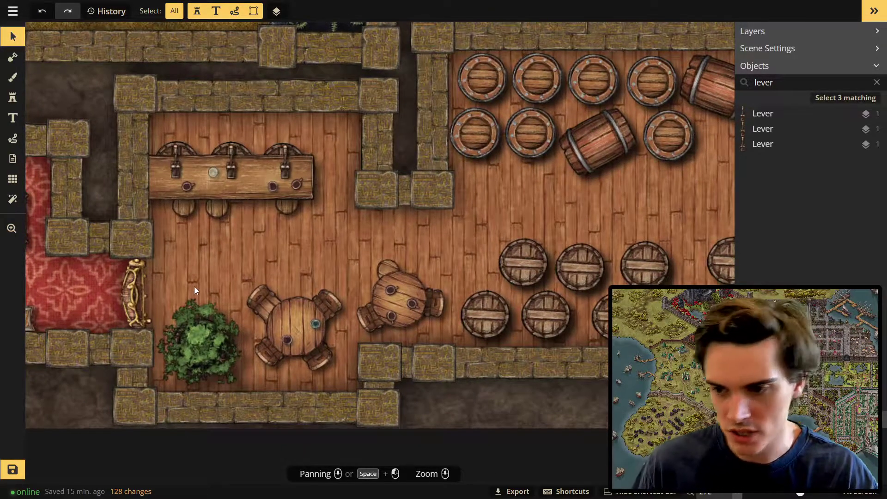
pyautogui.scroll(1, 194, 286)
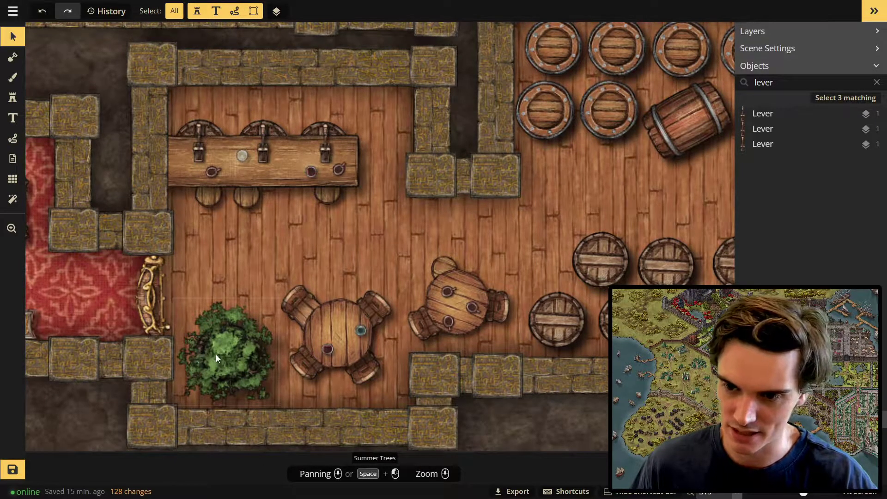
pyautogui.moveTo(206, 250); pyautogui.dragTo(217, 262, button='middle')
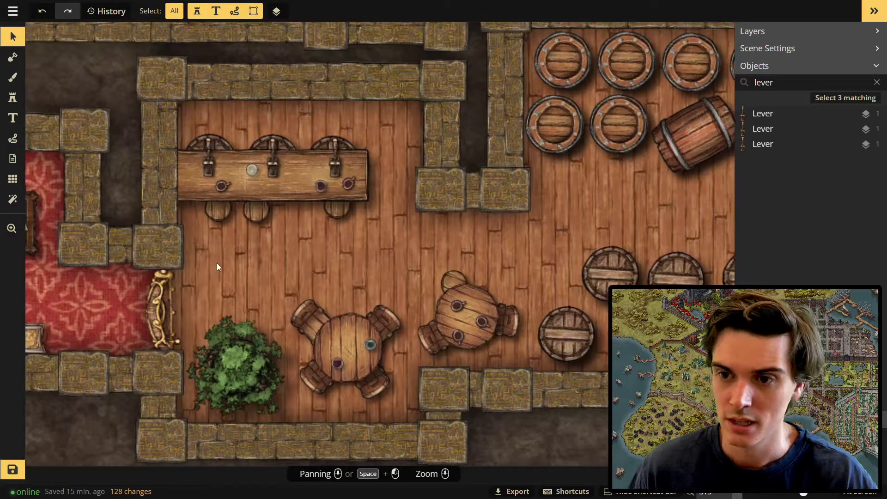
pyautogui.scroll(2, 218, 267)
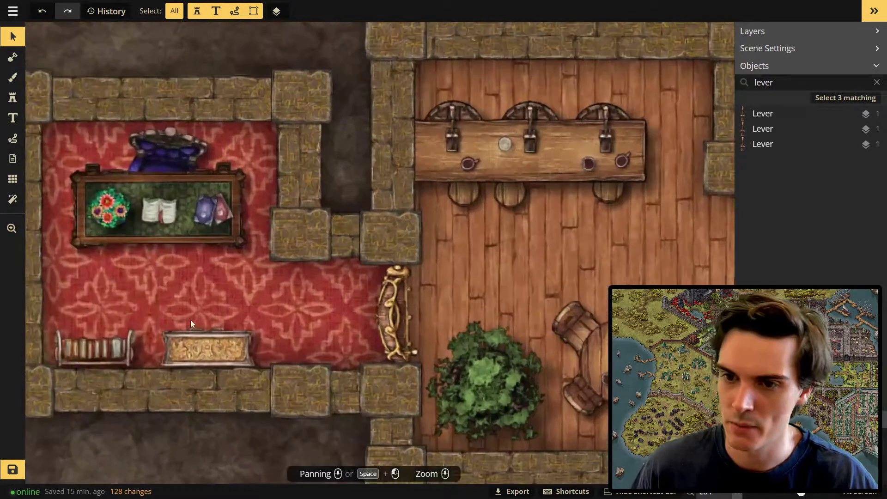
pyautogui.moveTo(217, 267); pyautogui.dragTo(334, 285, button='middle')
pyautogui.scroll(-2, 334, 285)
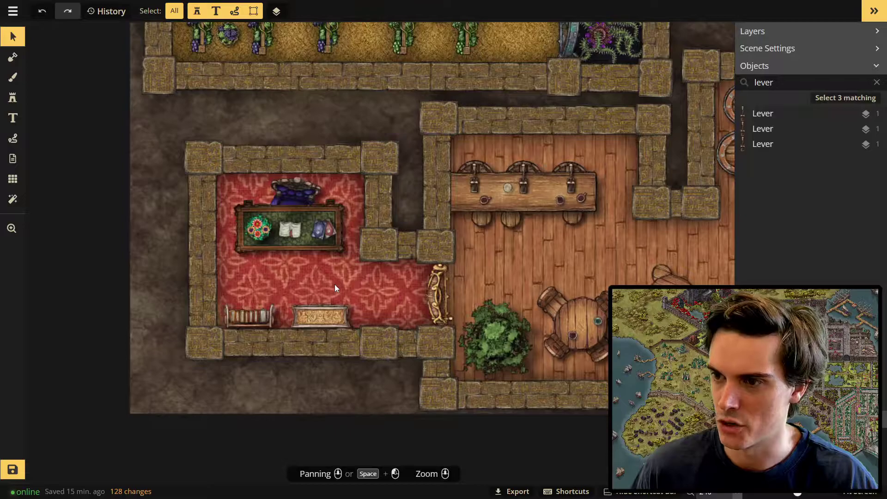
pyautogui.scroll(2, 334, 284)
pyautogui.scroll(-2, 311, 332)
pyautogui.scroll(3, 312, 331)
pyautogui.scroll(2, 112, 105)
pyautogui.click(13, 77)
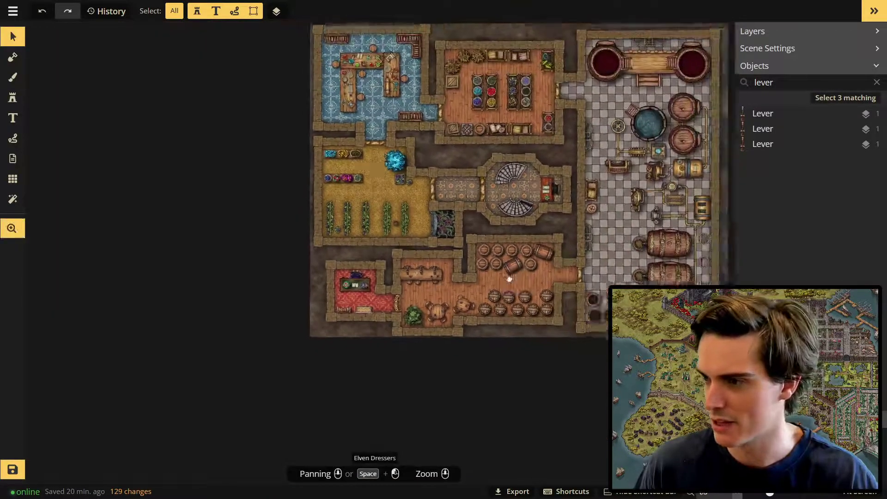
pyautogui.scroll(2, 387, 326)
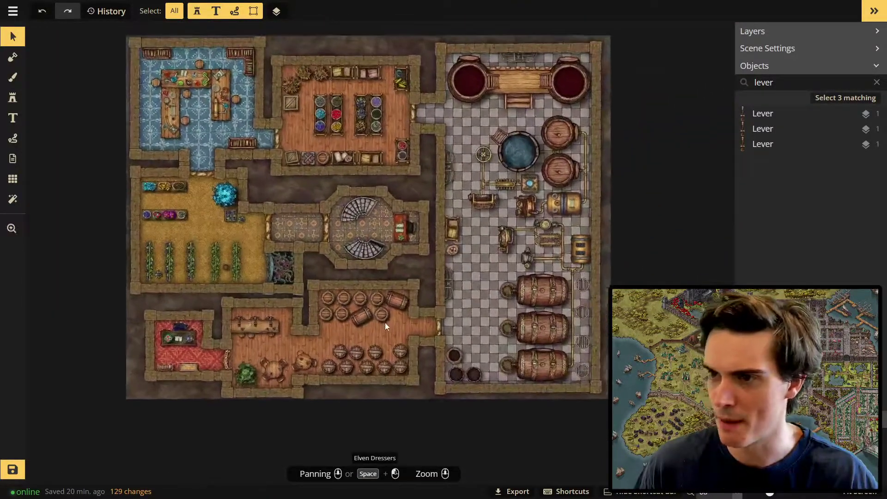
pyautogui.scroll(1, 364, 271)
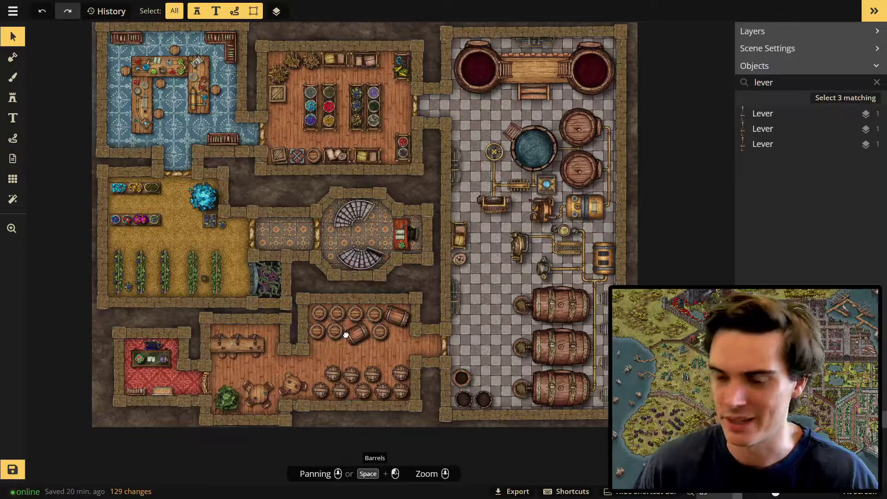
pyautogui.scroll(1, 346, 335)
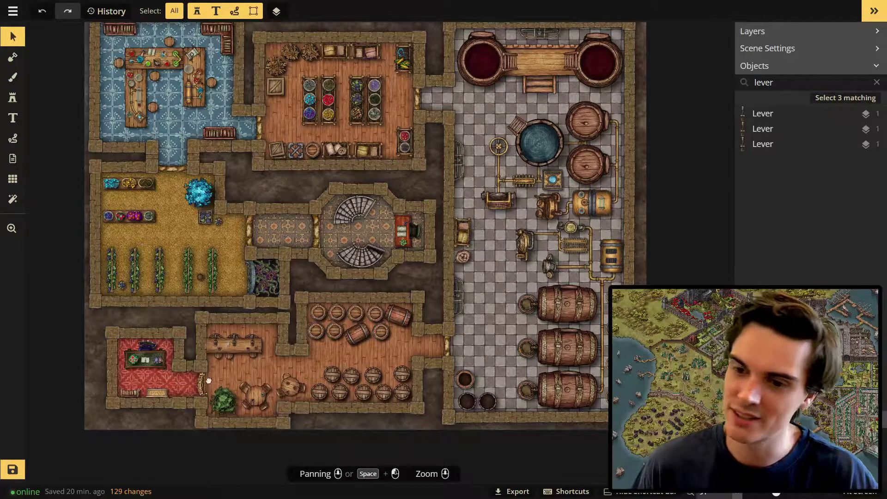
pyautogui.scroll(-1, 225, 370)
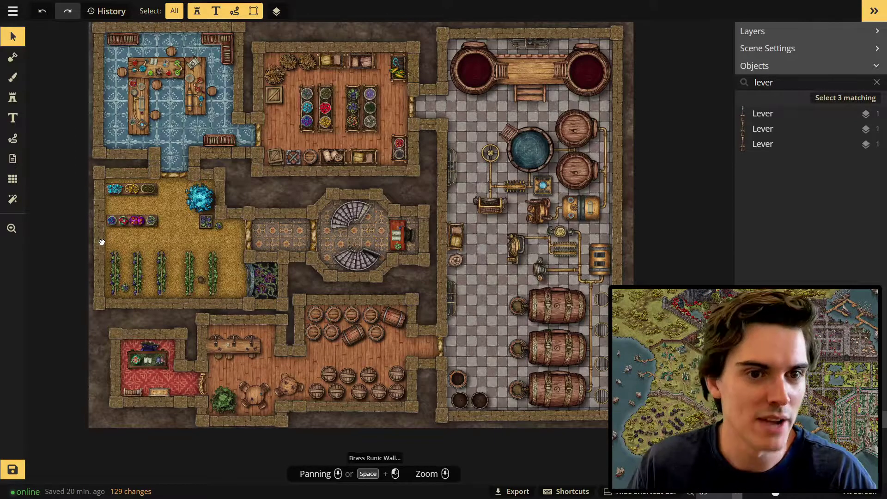
pyautogui.scroll(2, 149, 350)
pyautogui.scroll(-1, 463, 404)
pyautogui.moveTo(464, 405); pyautogui.dragTo(440, 403, button='middle')
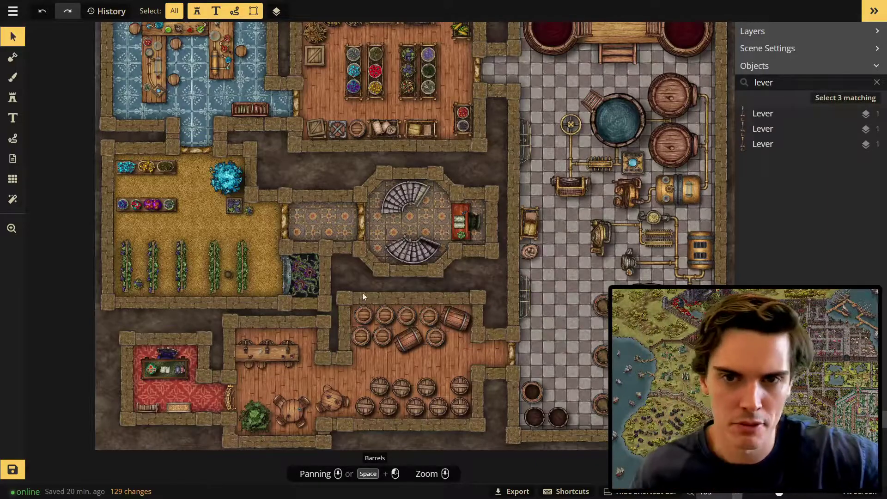
# - Search the stamp catalog for "torch" and choose the double wall torch stamp
pyautogui.click(13, 97)
pyautogui.write('ftorch')
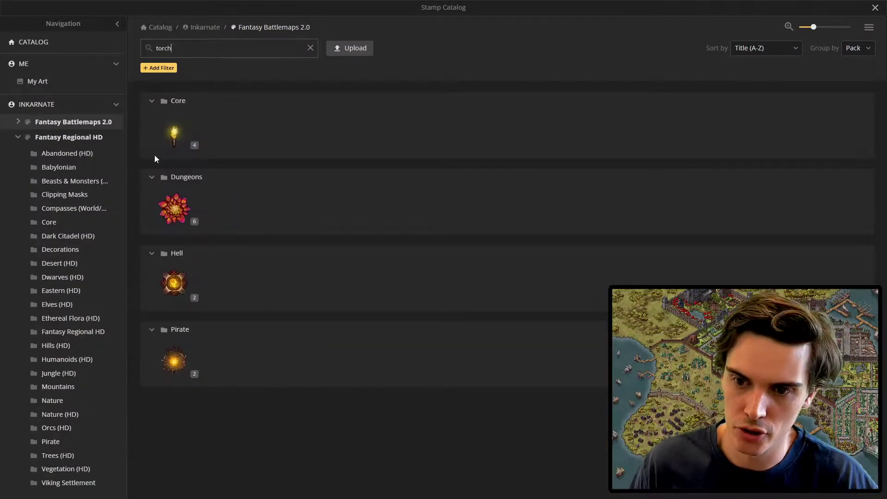
pyautogui.hotkey('ctrl', 'a')
pyautogui.press('Escape')
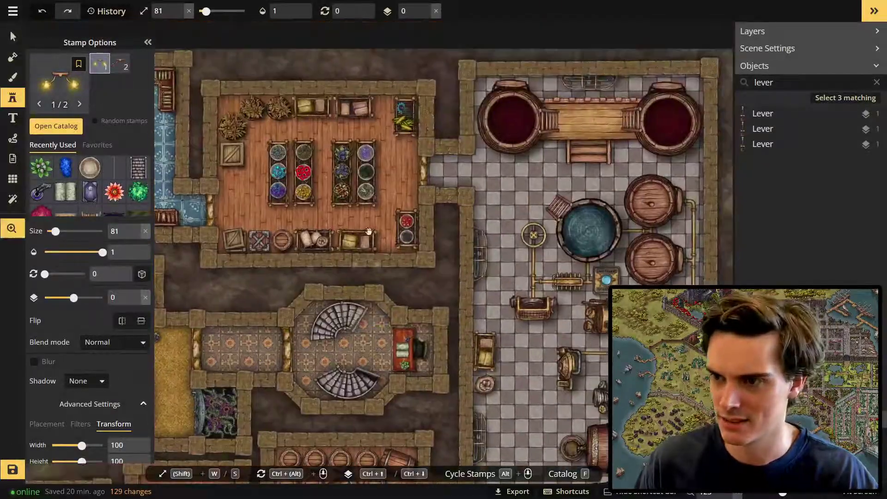
# - Try a double wall torch of size 81 on the barrel storage room's upper wall, raised to layer 1
pyautogui.moveTo(393, 407); pyautogui.dragTo(449, 231, button='middle')
pyautogui.click(398, 279)
pyautogui.hotkey('ctrl', 'Up')
pyautogui.hotkey('ctrl', 'Up')
pyautogui.hotkey('ctrl', 'Up')
pyautogui.hotkey('ctrl', 'Up')
pyautogui.hotkey('ctrl', 'Up')
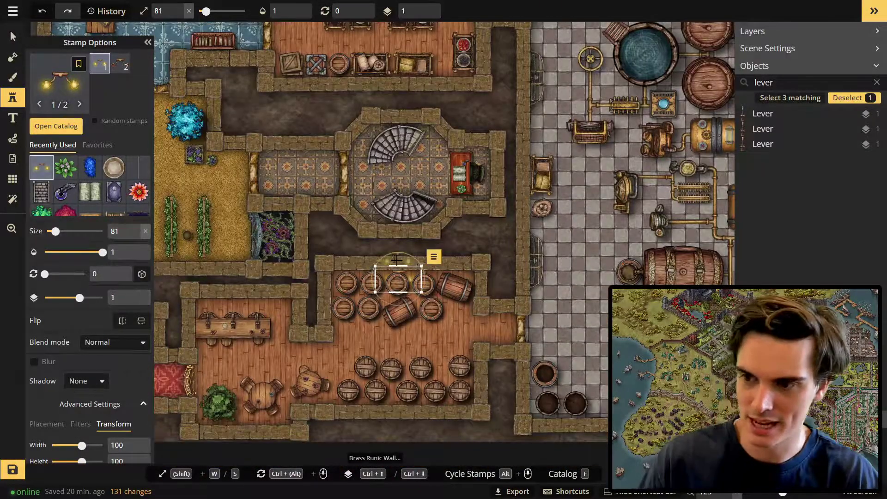
# - Delete the wall torch just placed at the barrel storage room's upper wall
pyautogui.press('Escape')
pyautogui.scroll(2, 392, 279)
pyautogui.moveTo(400, 275); pyautogui.dragTo(434, 263, button='middle')
pyautogui.press('Delete')
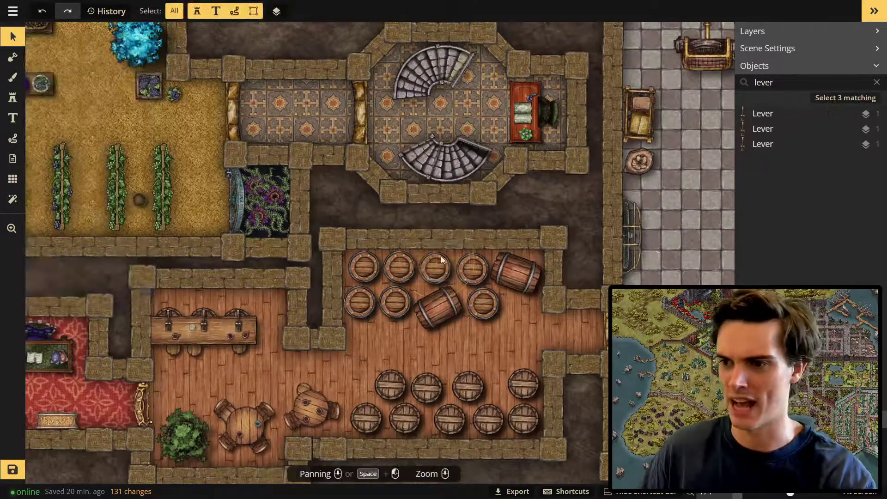
# - Save the winery and brewery battlemap
pyautogui.scroll(-1, 199, 187)
pyautogui.moveTo(199, 187); pyautogui.dragTo(263, 212, button='middle')
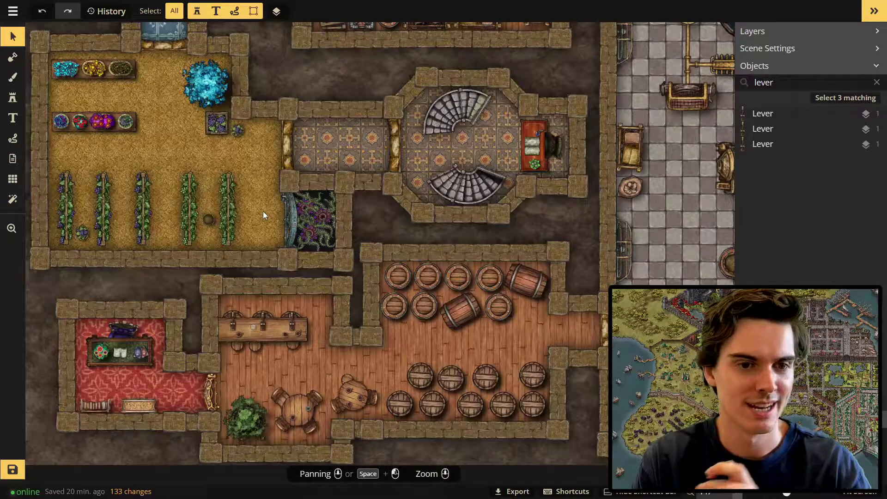
pyautogui.hotkey('ctrl', 's')
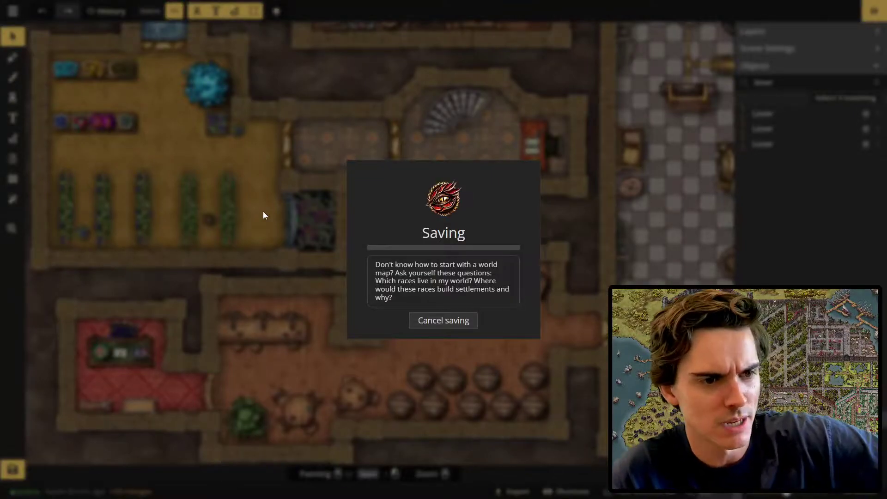